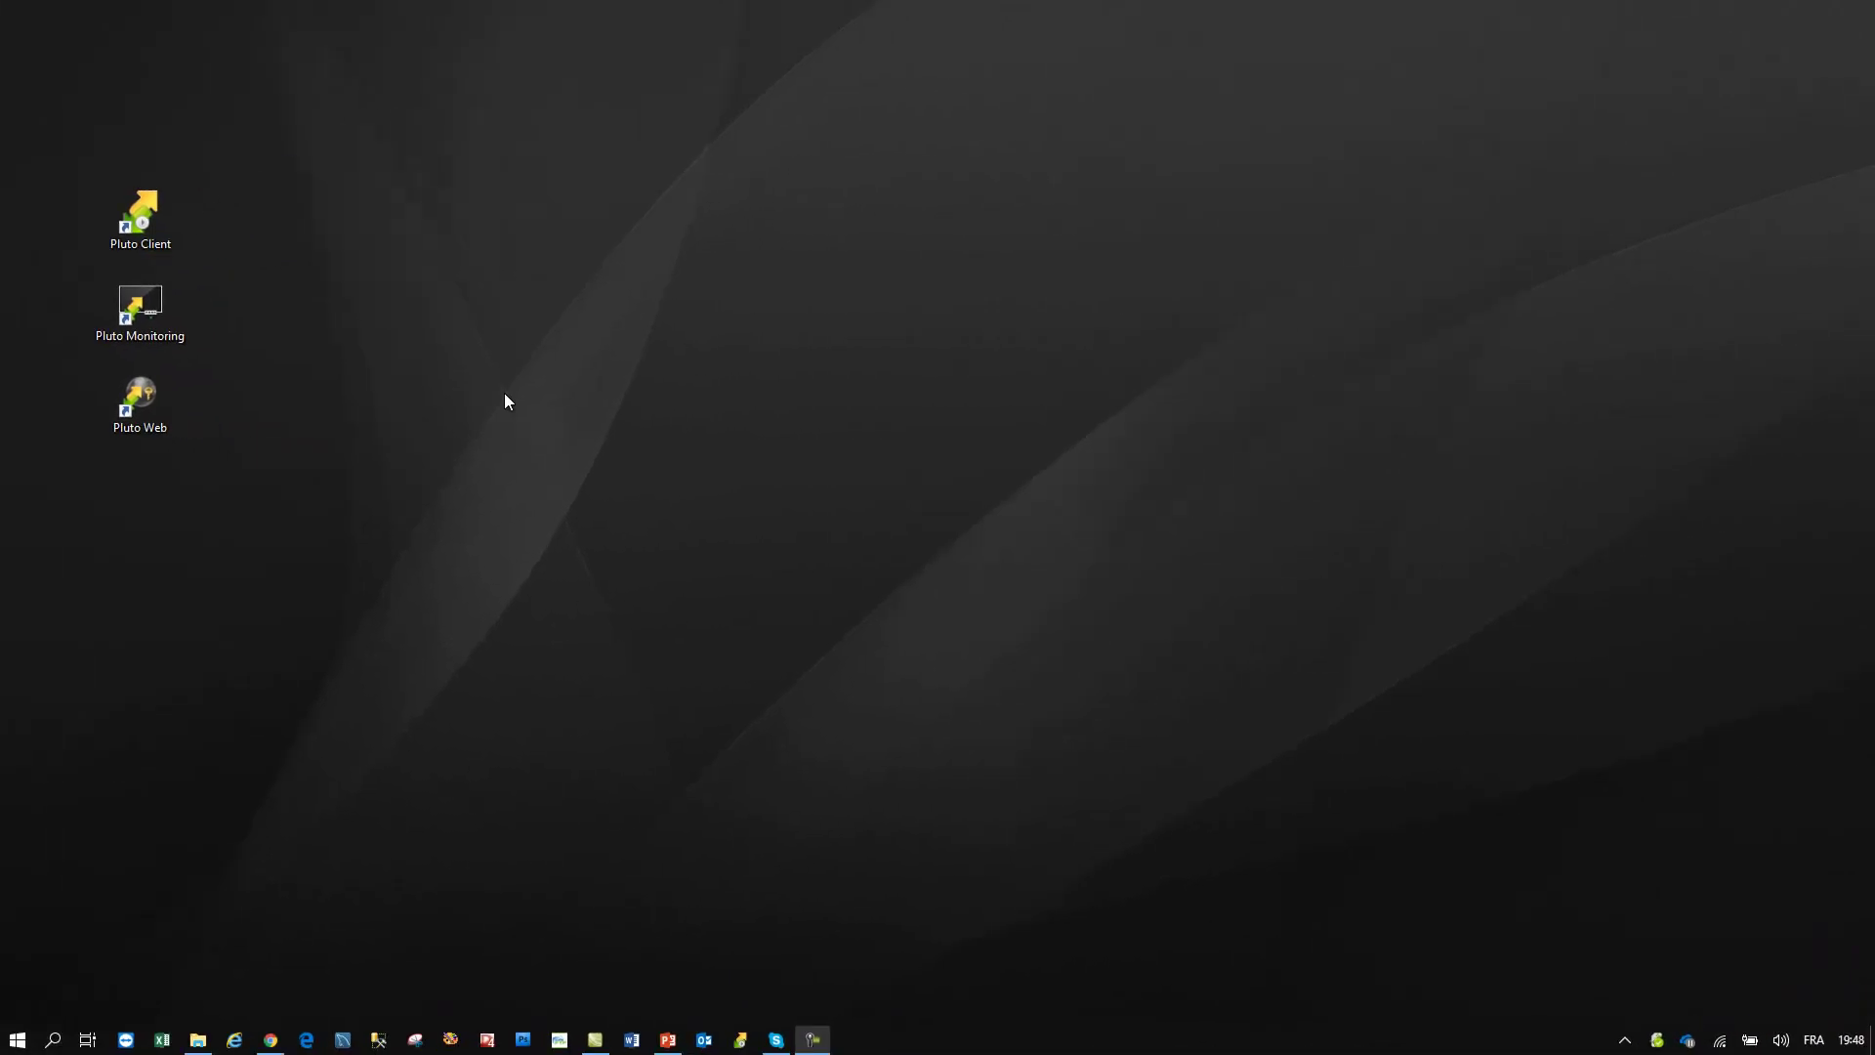
- Launch Pluto Client and connect to the server at 127.0.0.1
{"action": "double_click", "coordinate": [157, 222]}
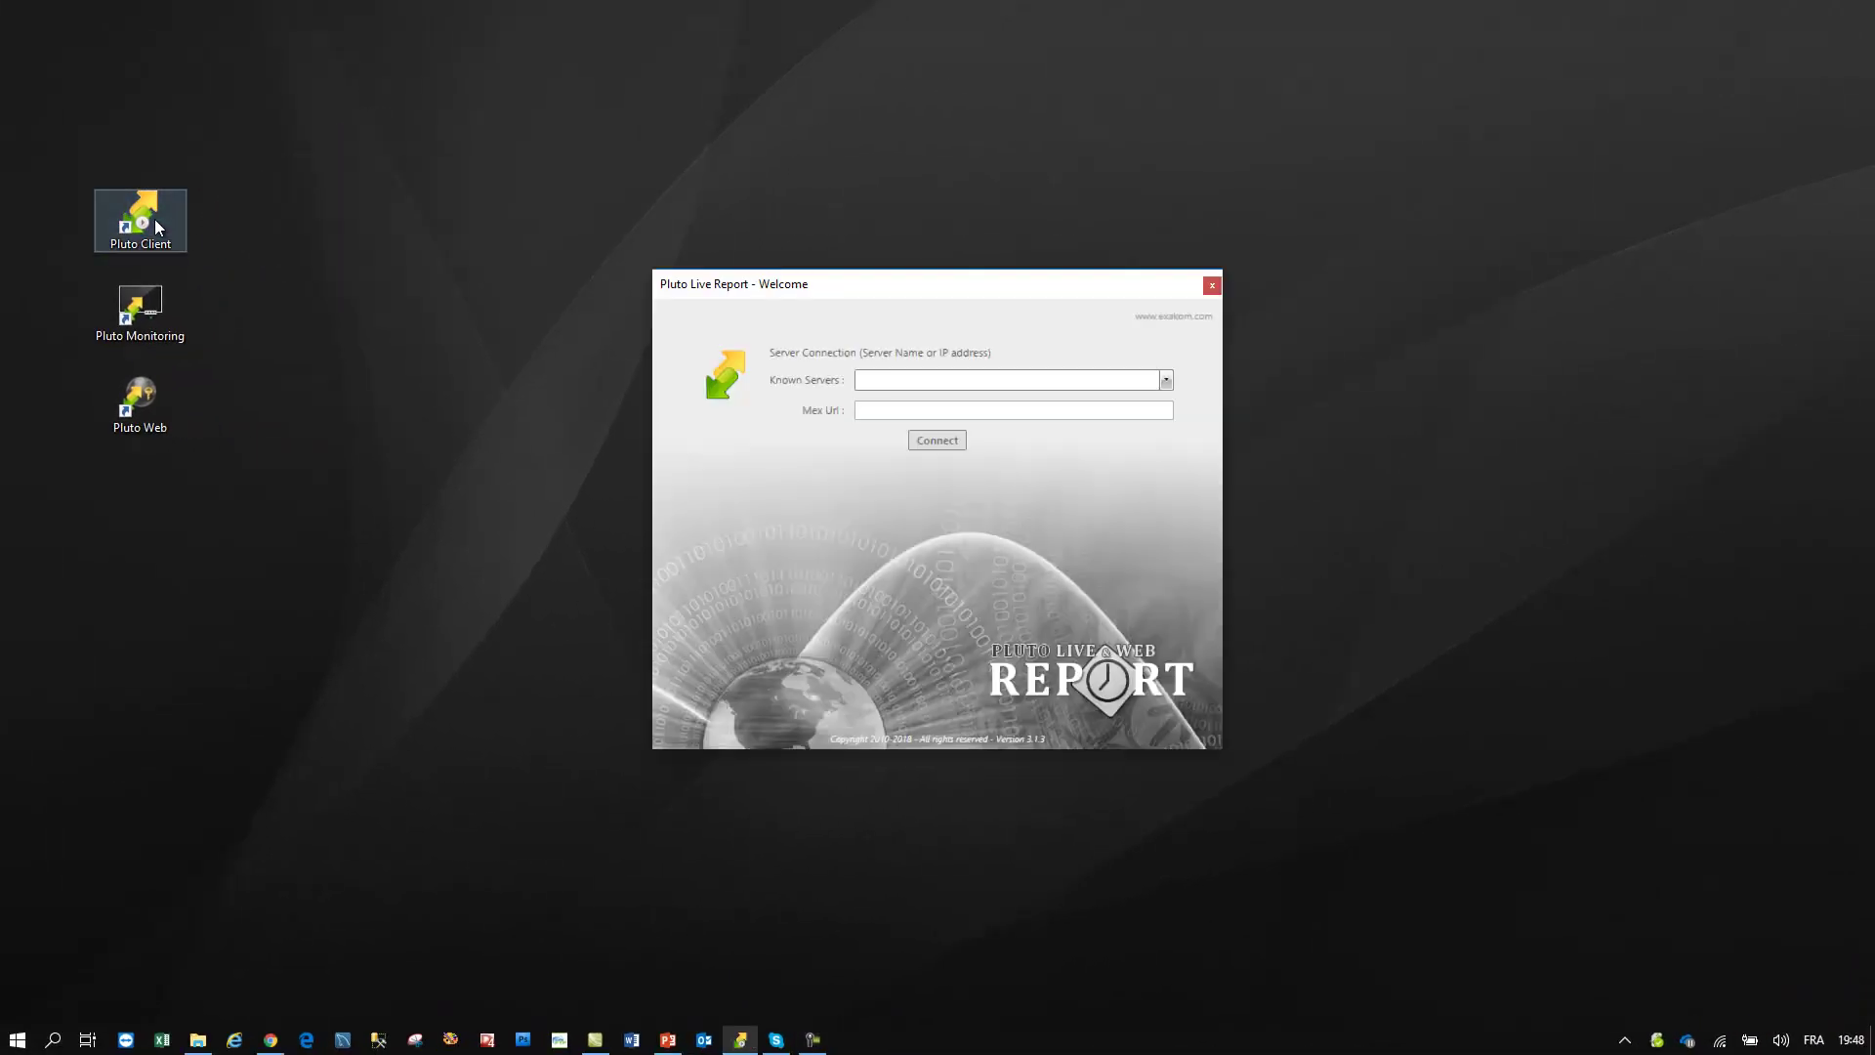
{"action": "left_click", "coordinate": [1166, 380]}
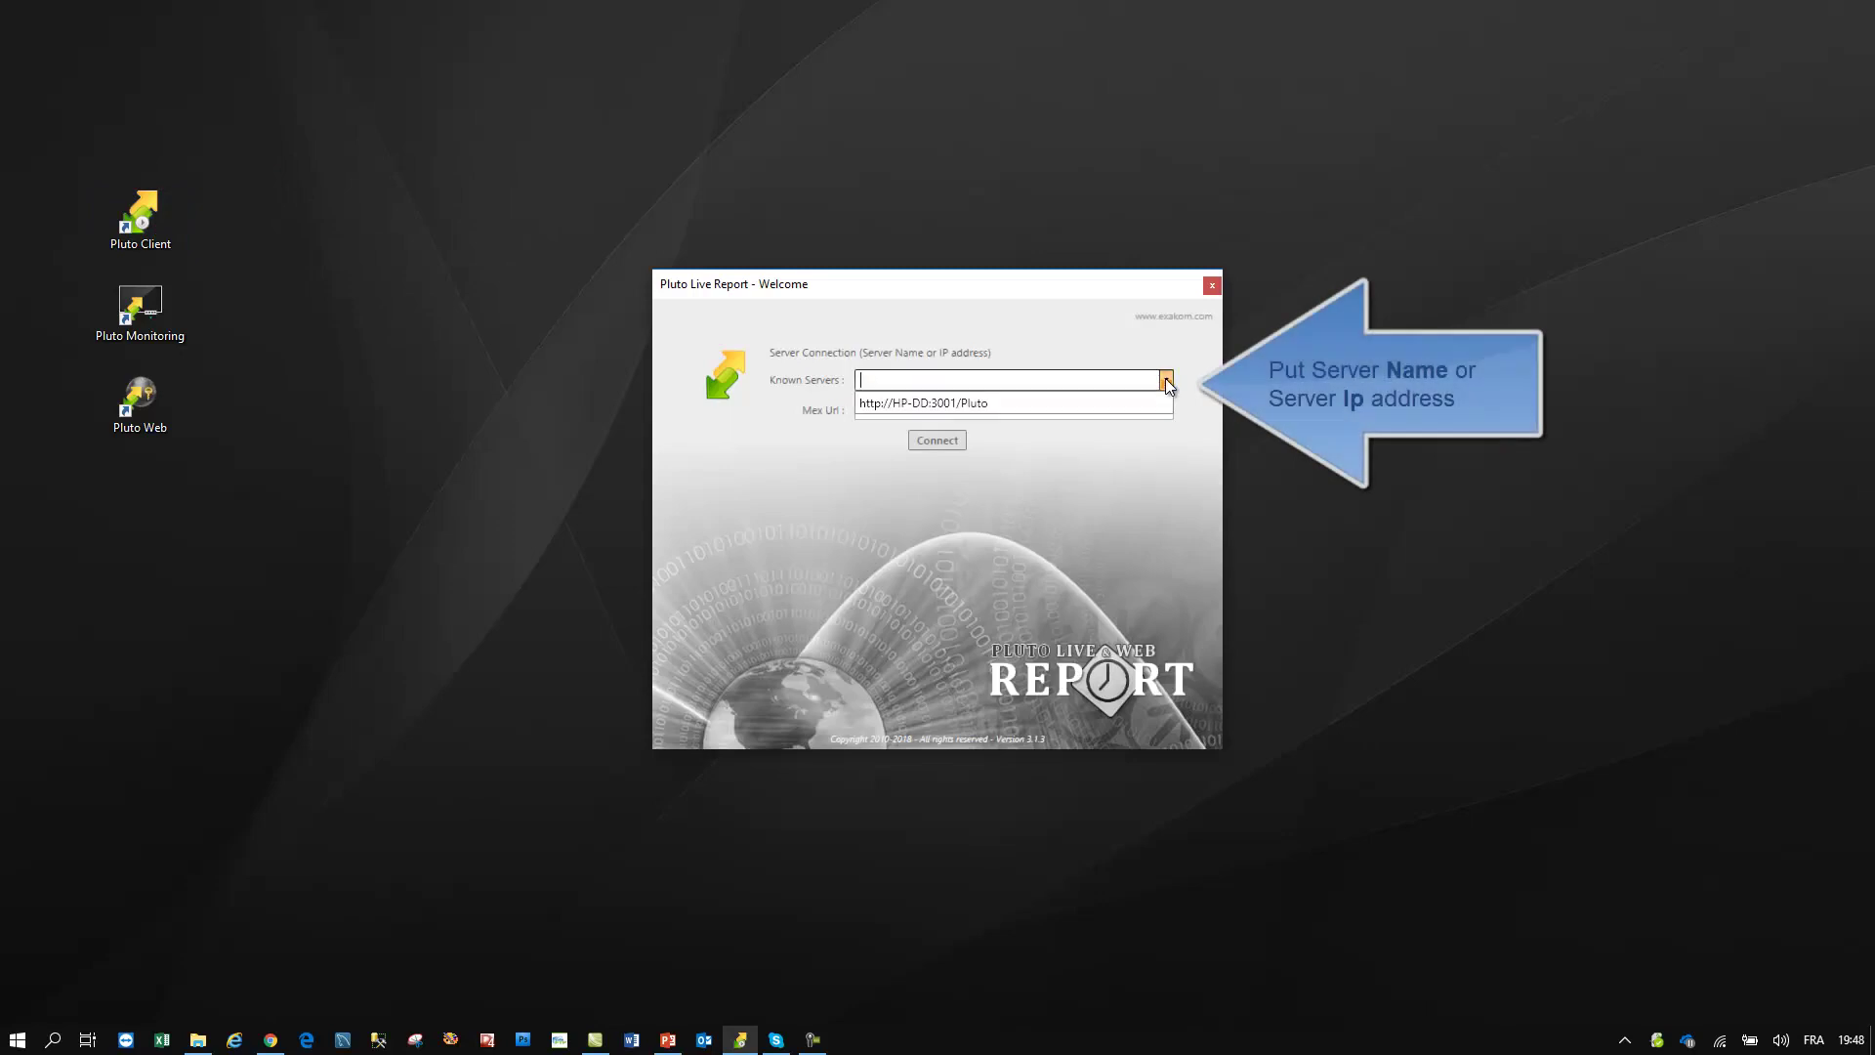
{"action": "left_click", "coordinate": [1014, 379]}
{"action": "type", "text": "127.0.0.1"}
{"action": "left_click", "coordinate": [938, 440]}
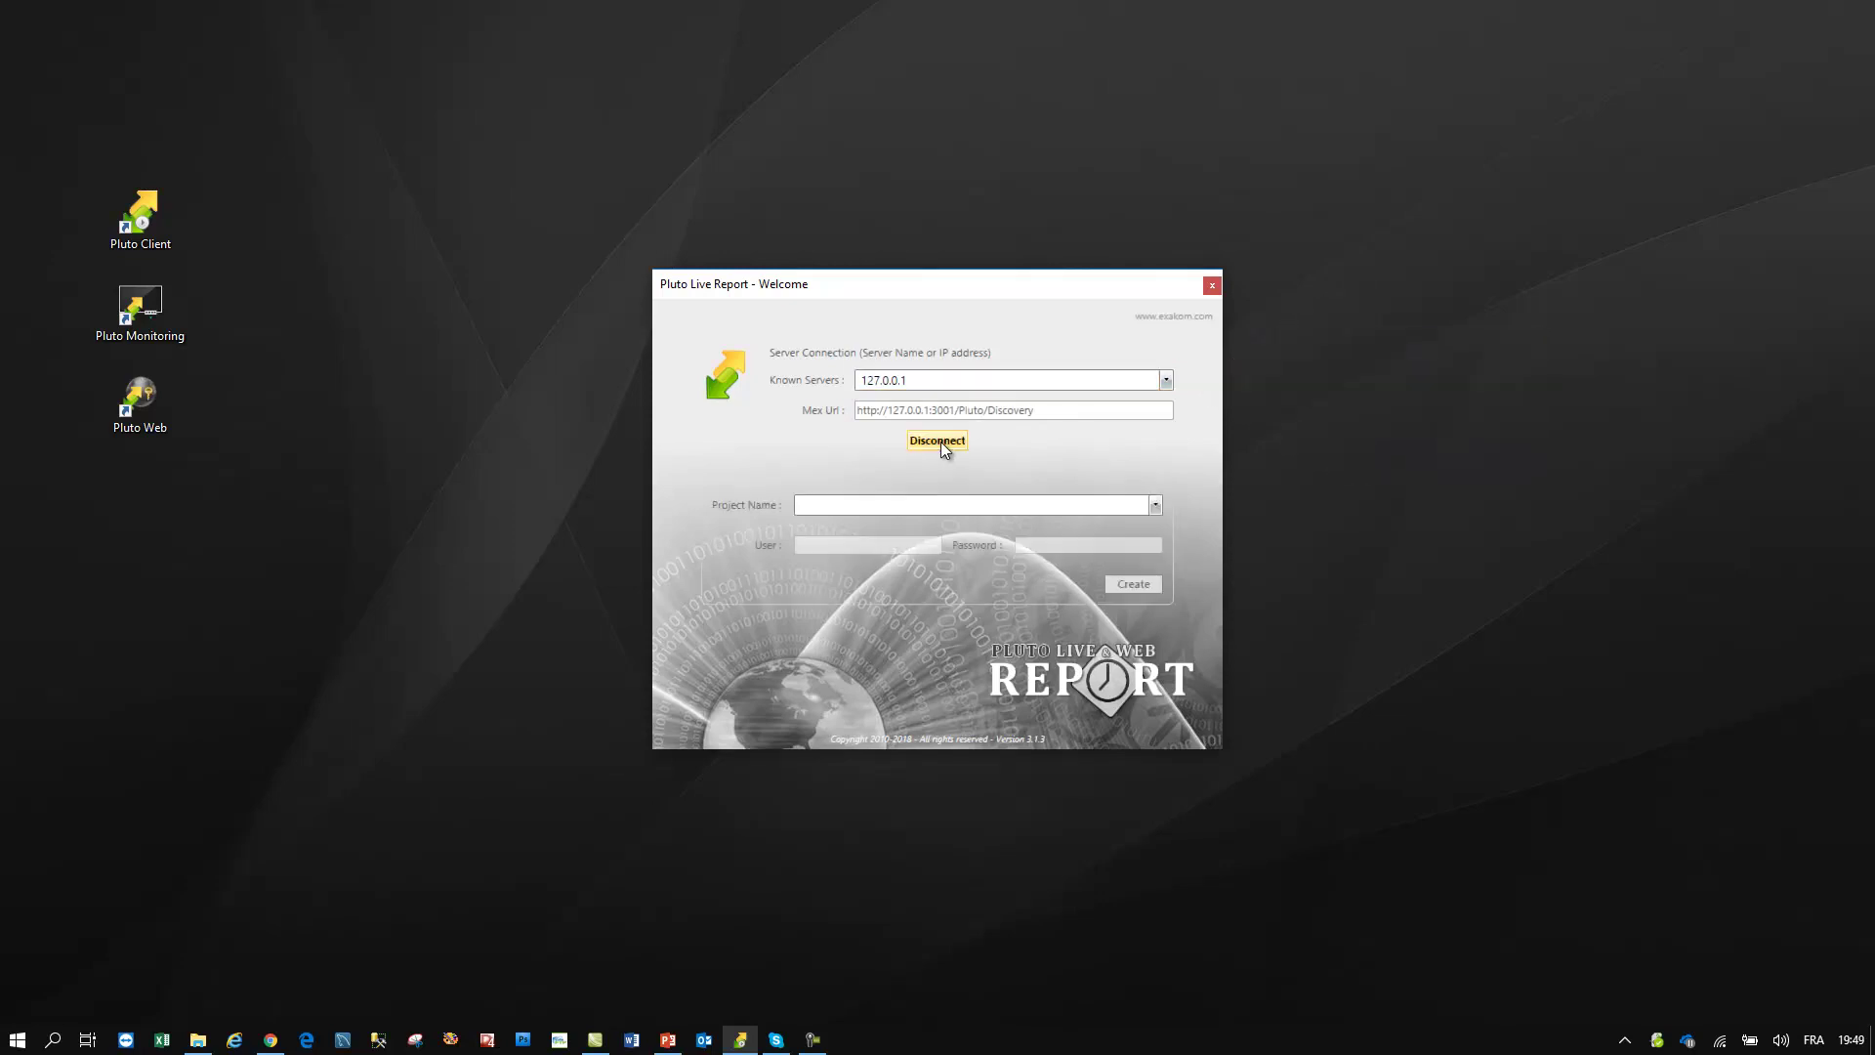
- Log in to the Demo310 project with the user name and password
{"action": "left_click", "coordinate": [1155, 505]}
{"action": "left_click", "coordinate": [921, 549]}
{"action": "type", "text": "admin"}
{"action": "key", "text": "Tab"}
{"action": "type", "text": "pluto"}
{"action": "key", "text": "Return"}
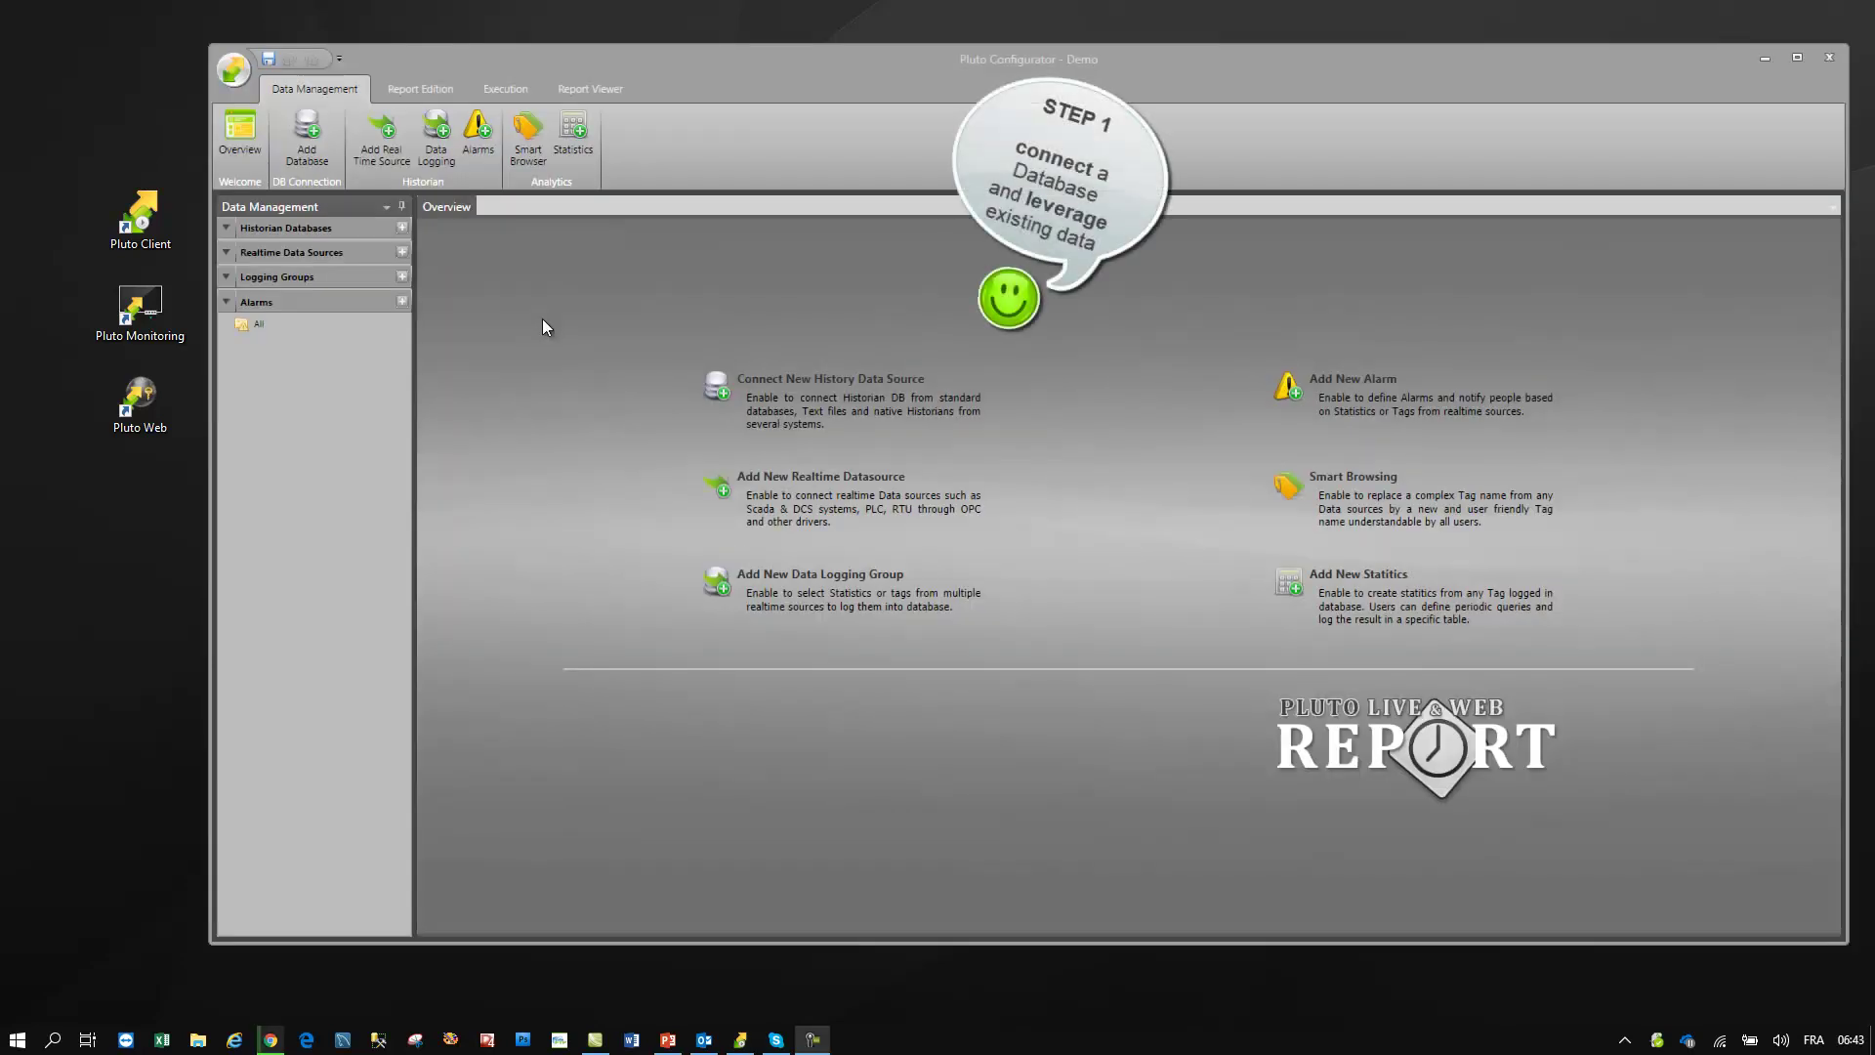
- Add a new MySQL history database source, MySQL1
{"action": "left_click", "coordinate": [310, 139]}
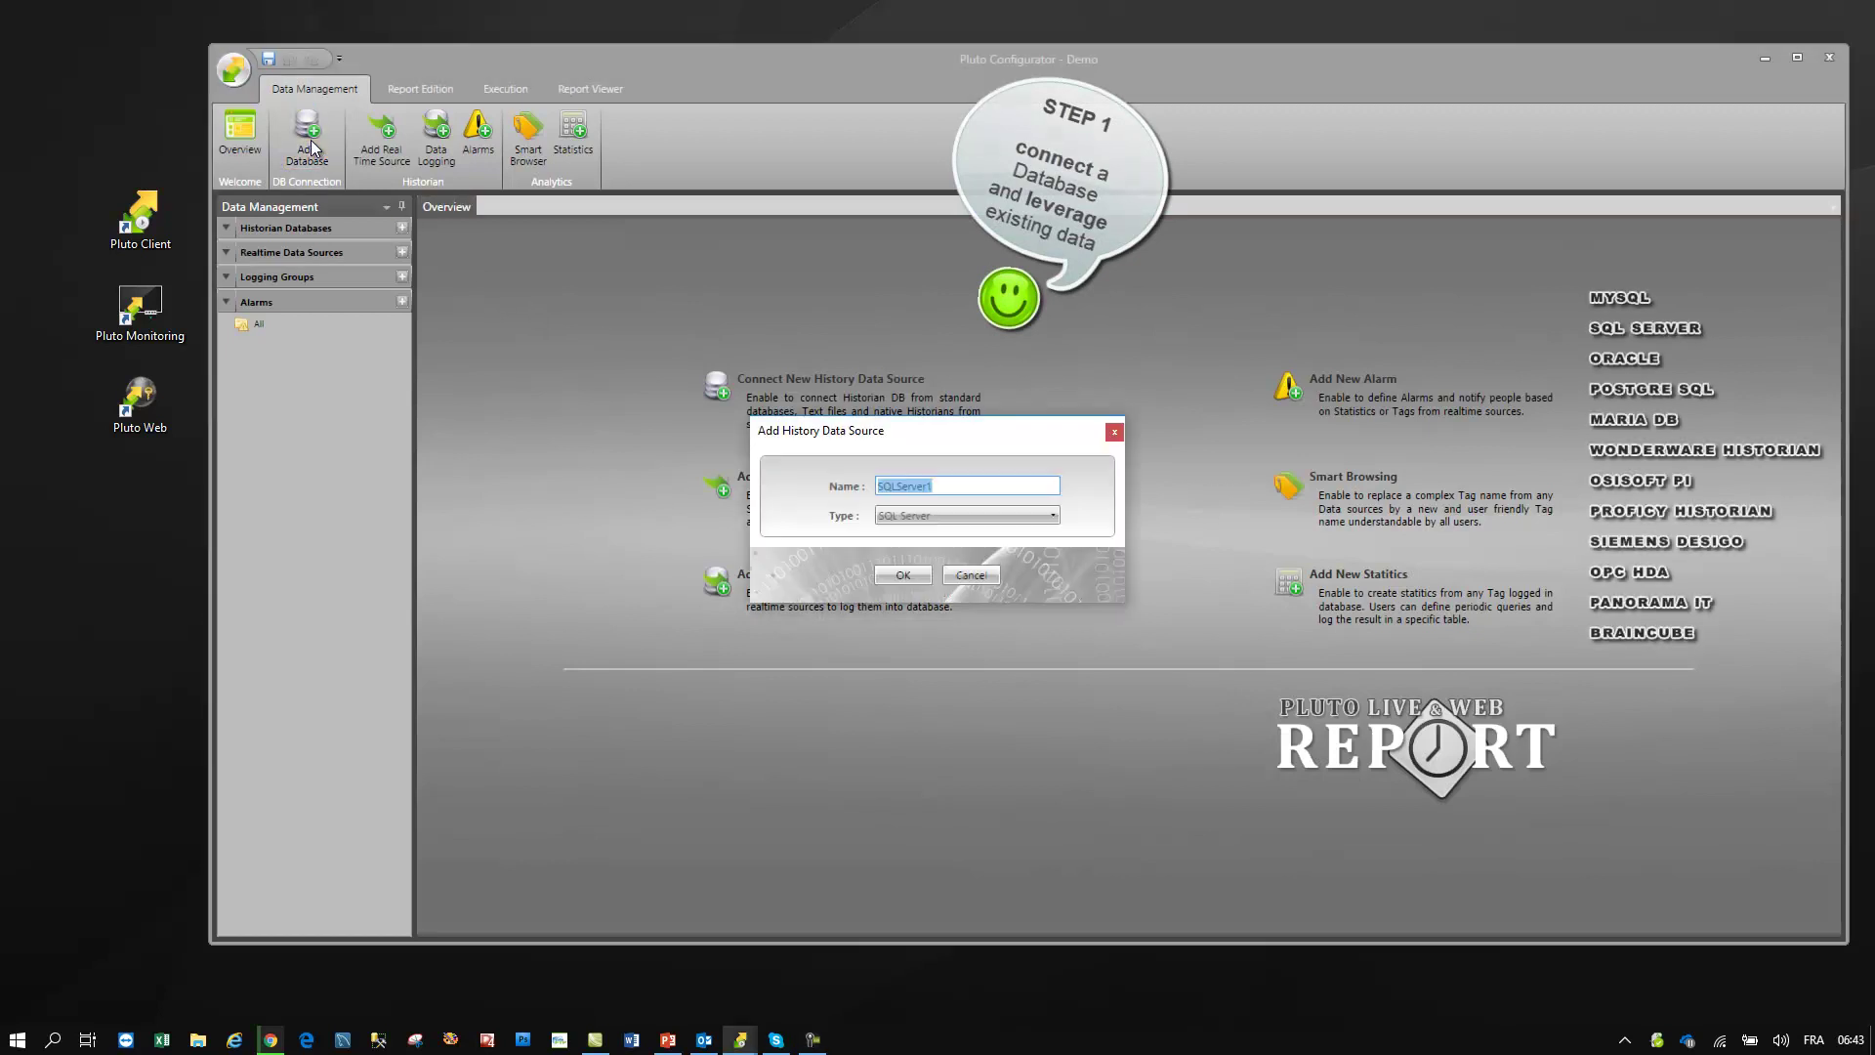
{"action": "left_click", "coordinate": [910, 515]}
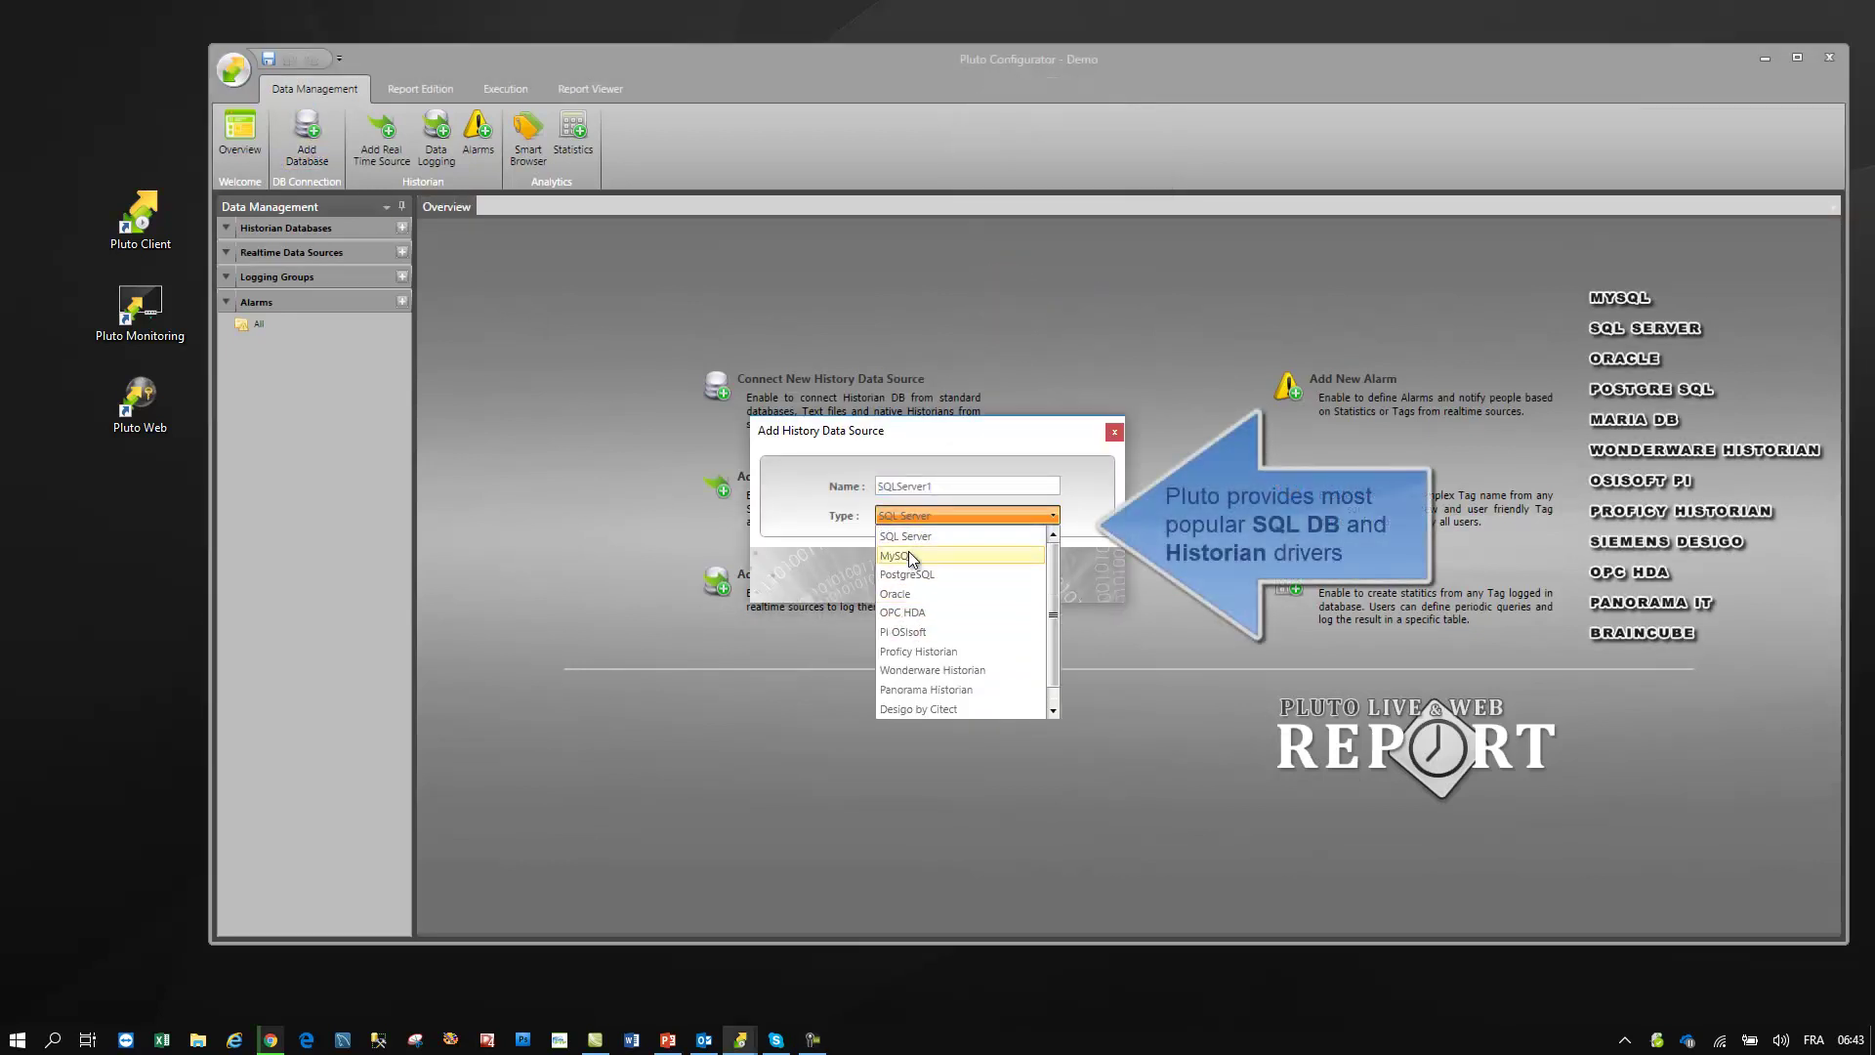
{"action": "left_click", "coordinate": [908, 553]}
{"action": "left_click", "coordinate": [899, 577]}
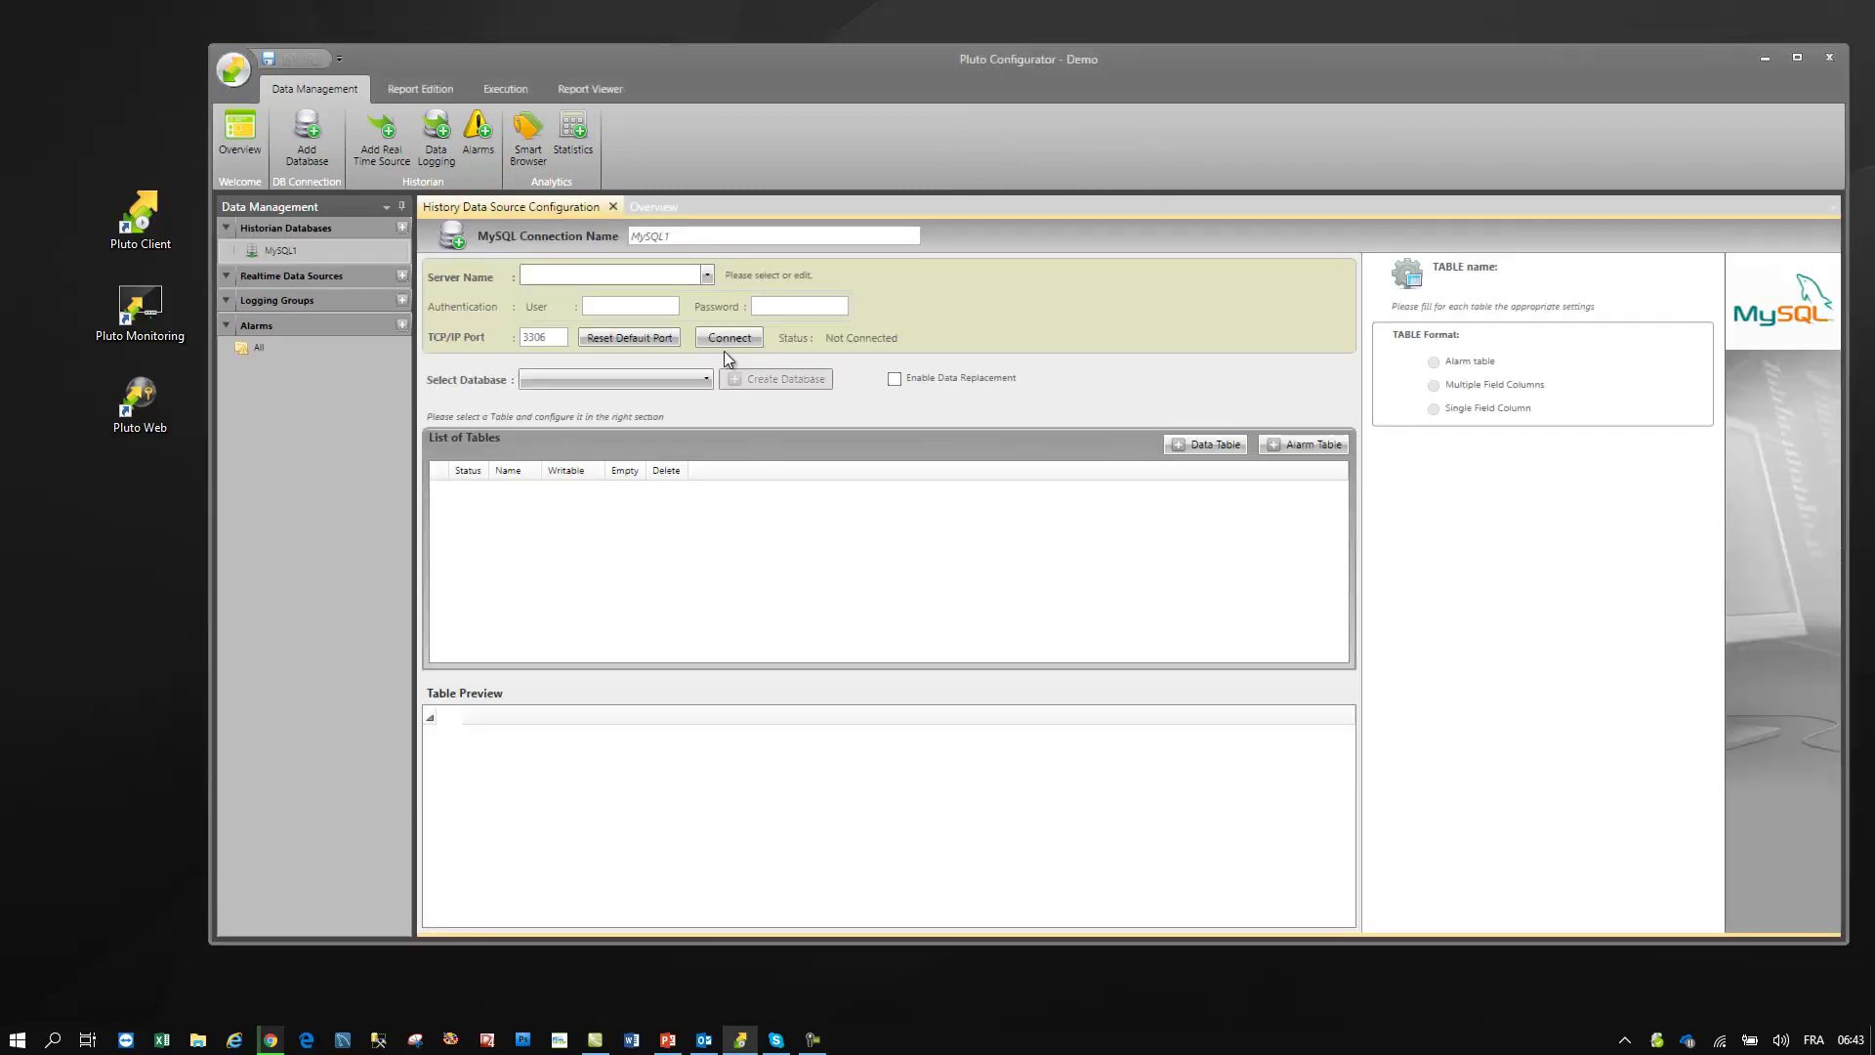
- Connect MySQL1 to localhost on port 3307 with the database credentials and select plutodb
{"action": "left_click", "coordinate": [707, 273]}
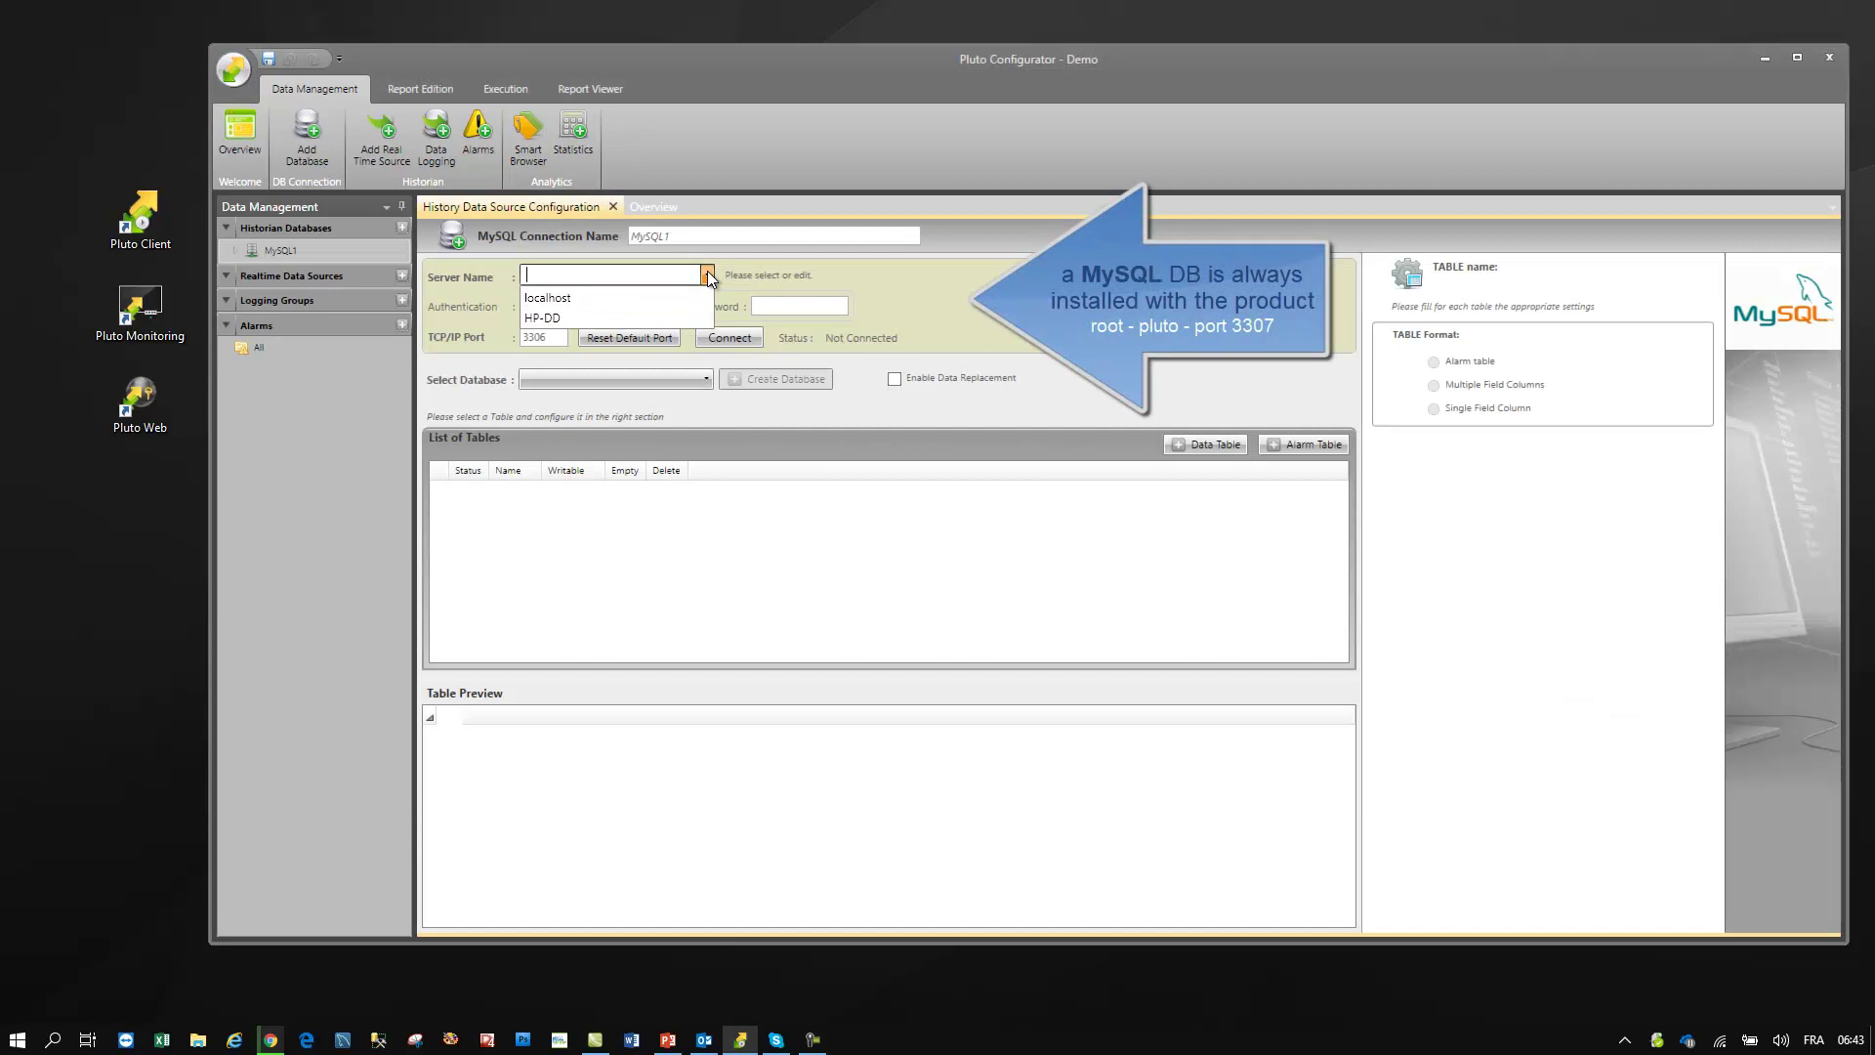
{"action": "left_click", "coordinate": [668, 301]}
{"action": "left_click", "coordinate": [657, 305]}
{"action": "type", "text": "root"}
{"action": "key", "text": "Tab"}
{"action": "type", "text": "pluto"}
{"action": "left_click", "coordinate": [562, 336]}
{"action": "key", "text": "BackSpace"}
{"action": "type", "text": "7"}
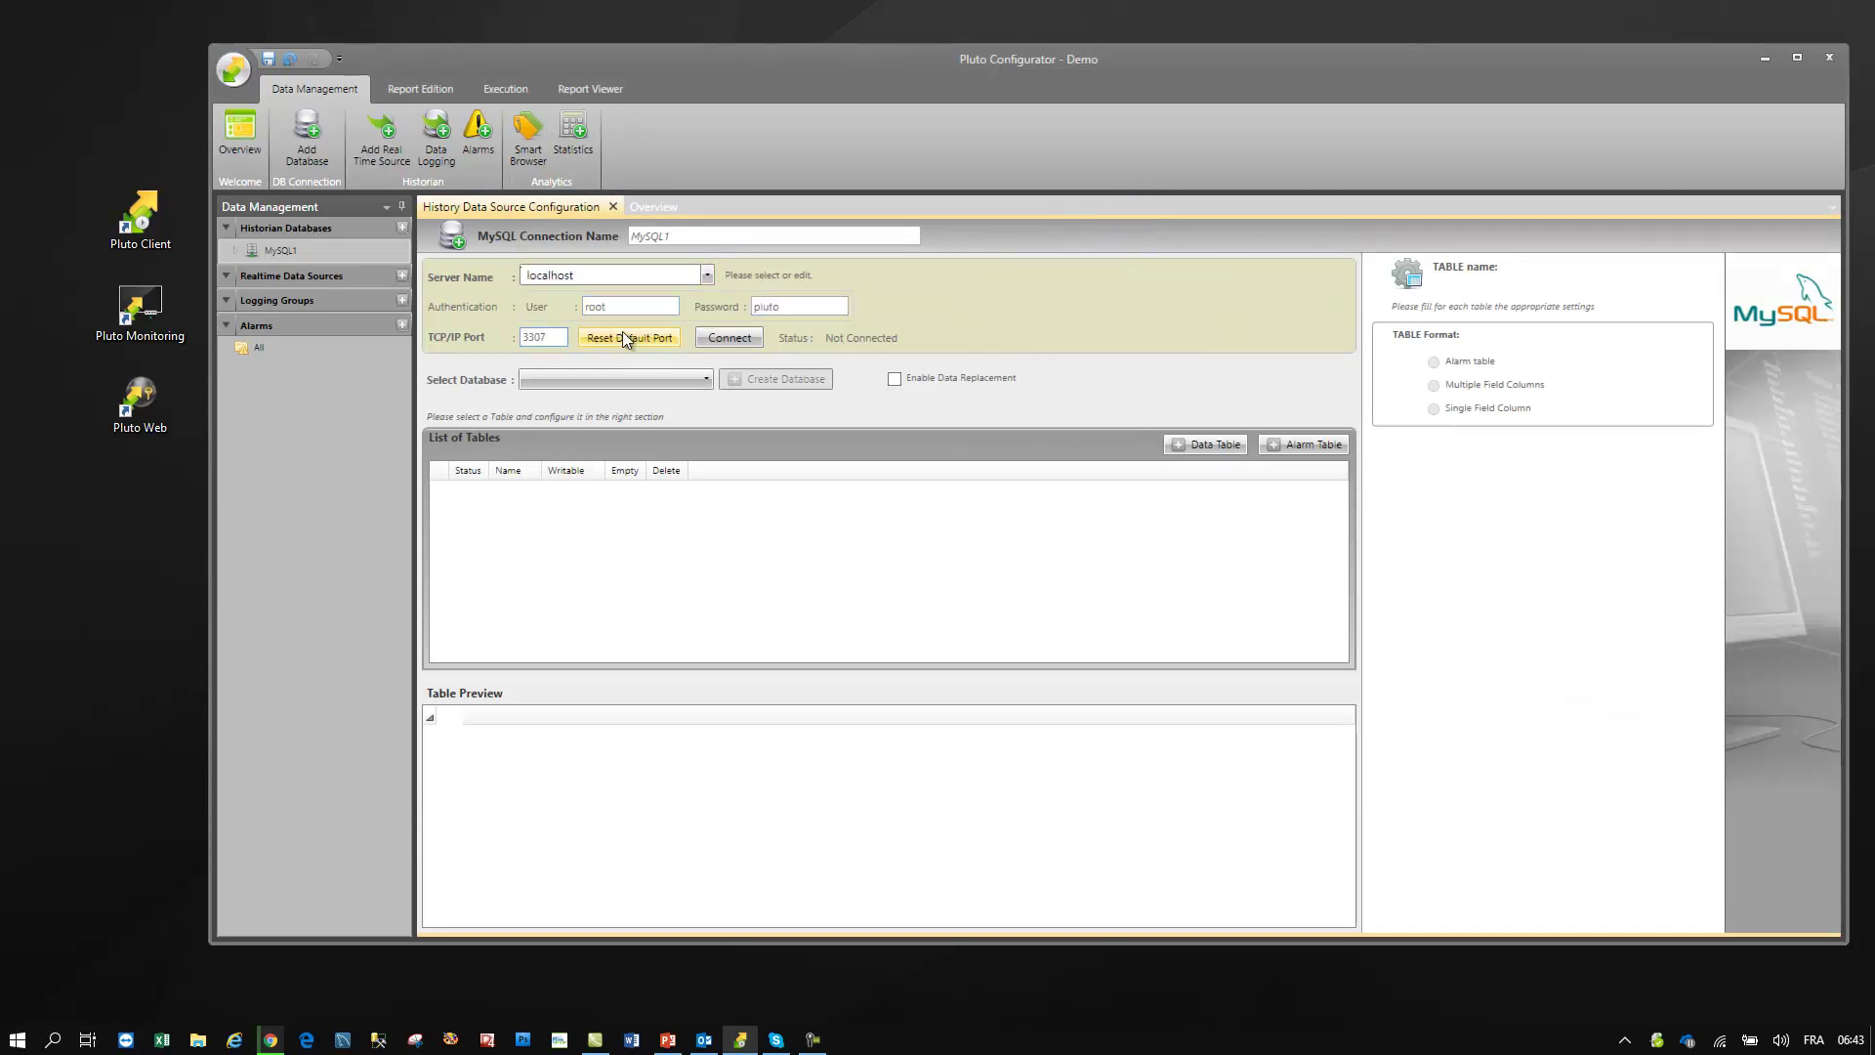
{"action": "left_click", "coordinate": [729, 337]}
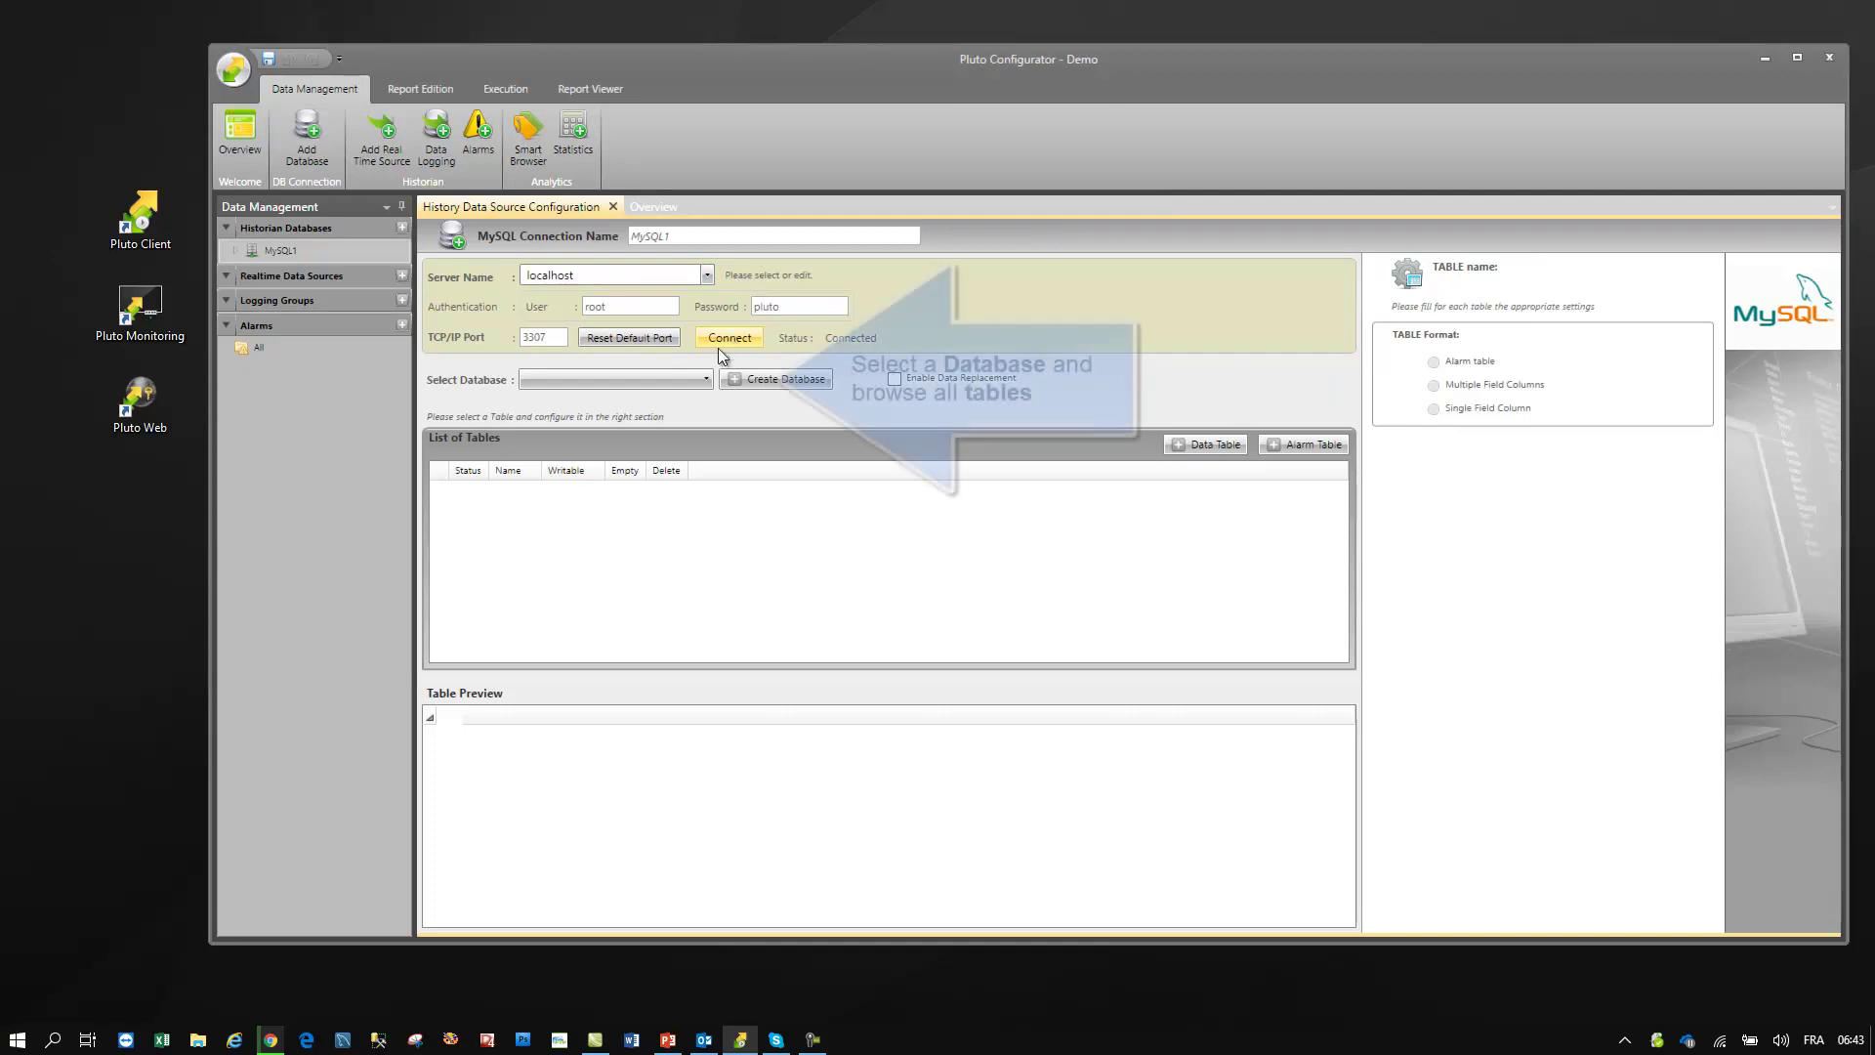
{"action": "left_click", "coordinate": [682, 385]}
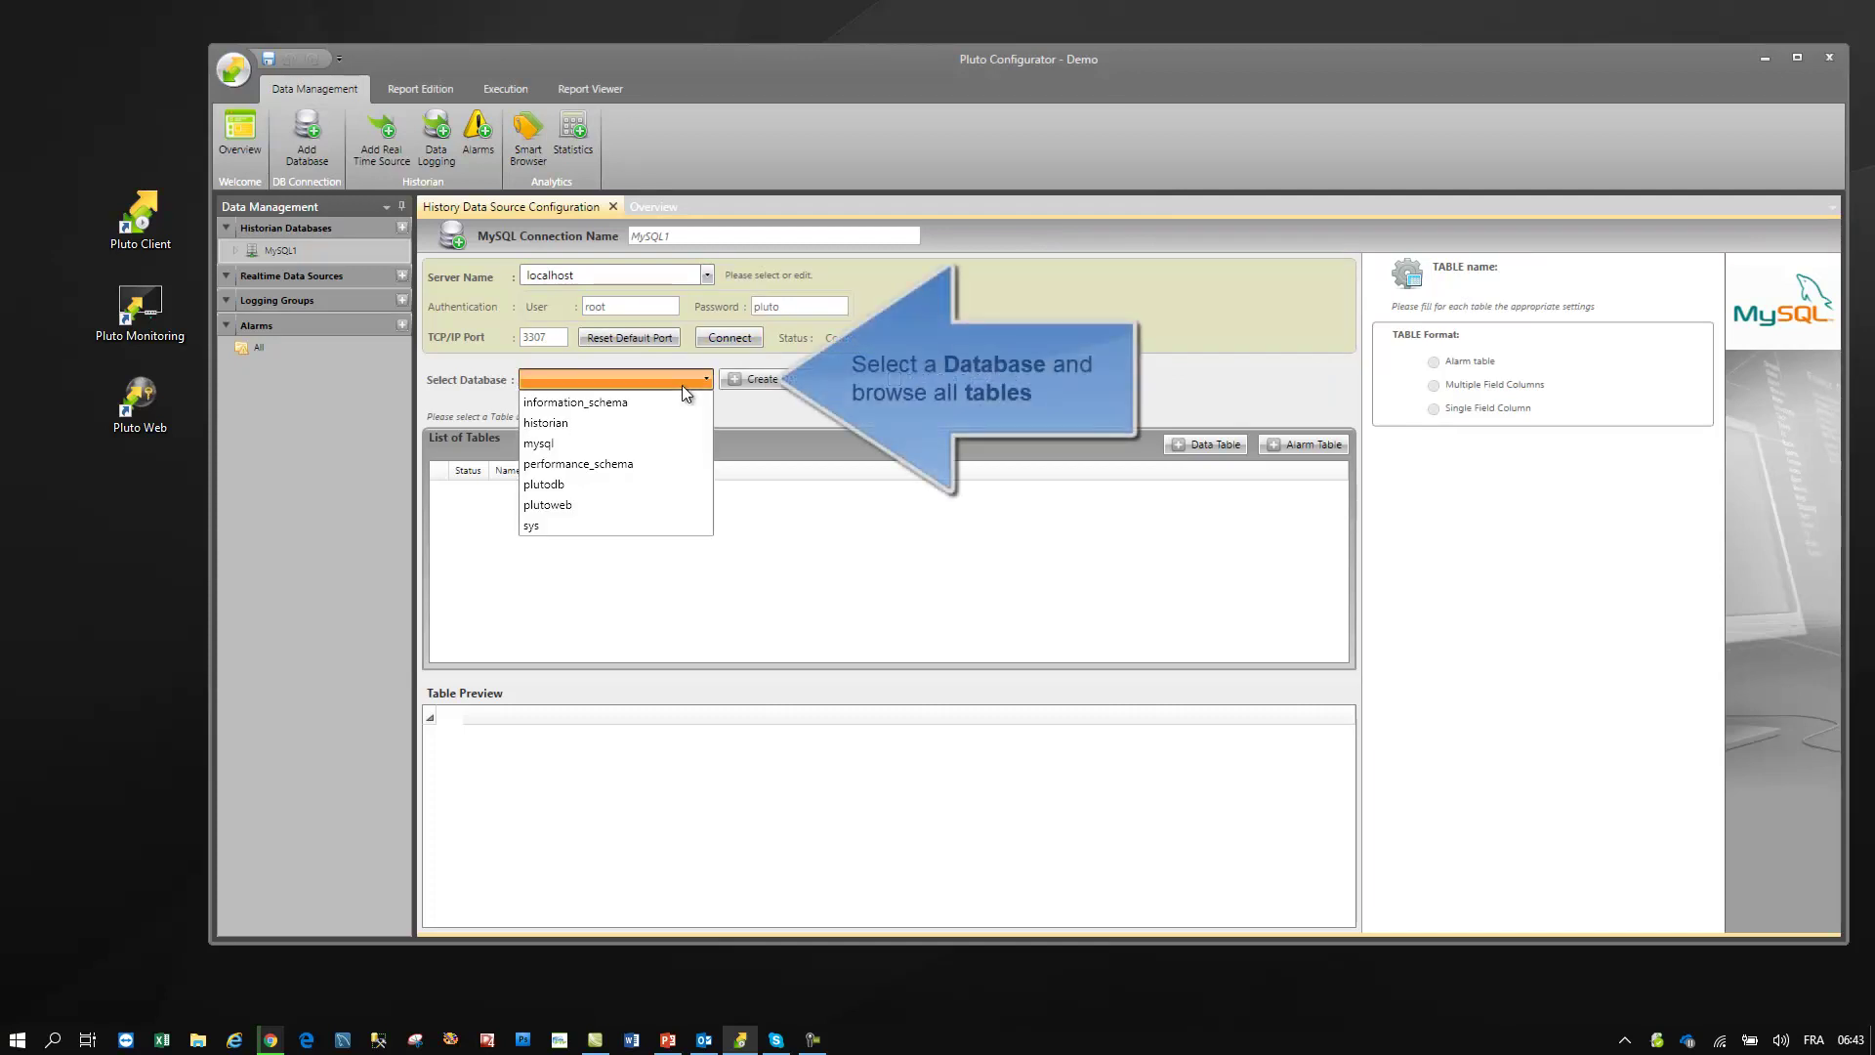
{"action": "left_click", "coordinate": [618, 485]}
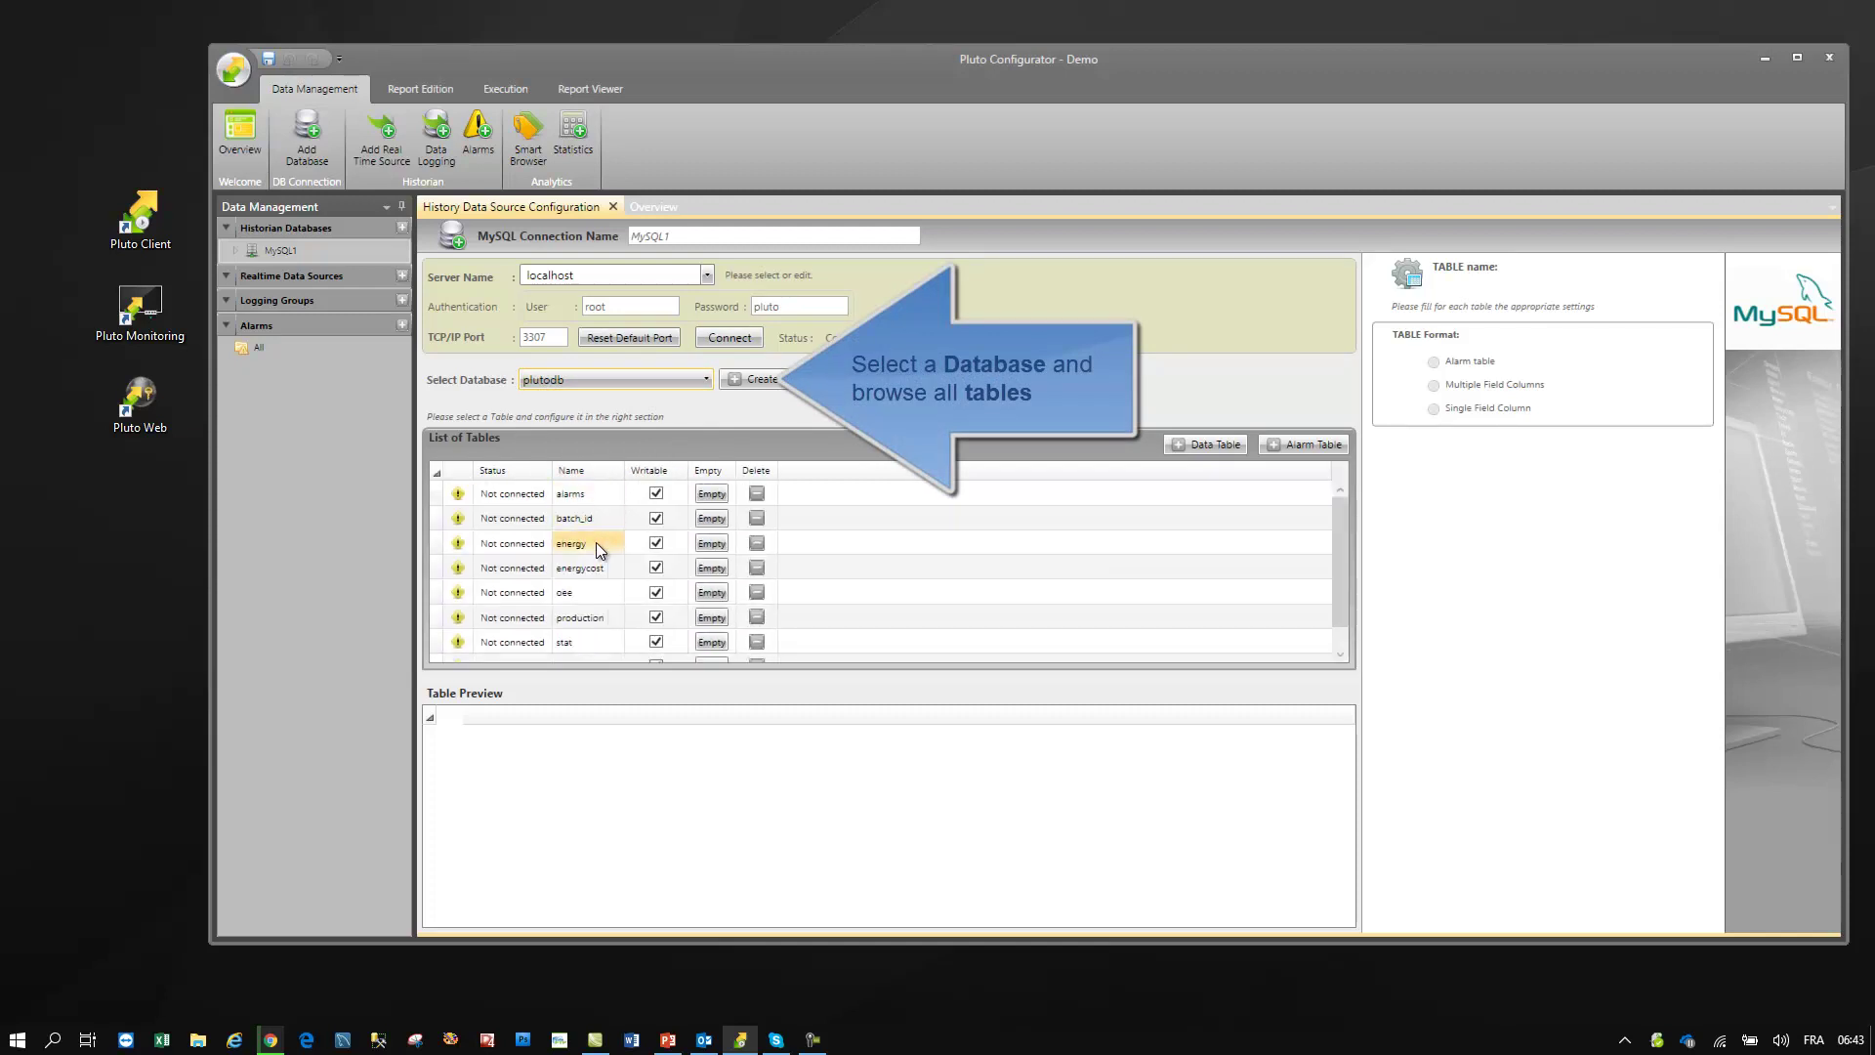
- Define the energy table as Multiple Field Columns with Timestamp field in Local format
{"action": "left_click", "coordinate": [596, 542]}
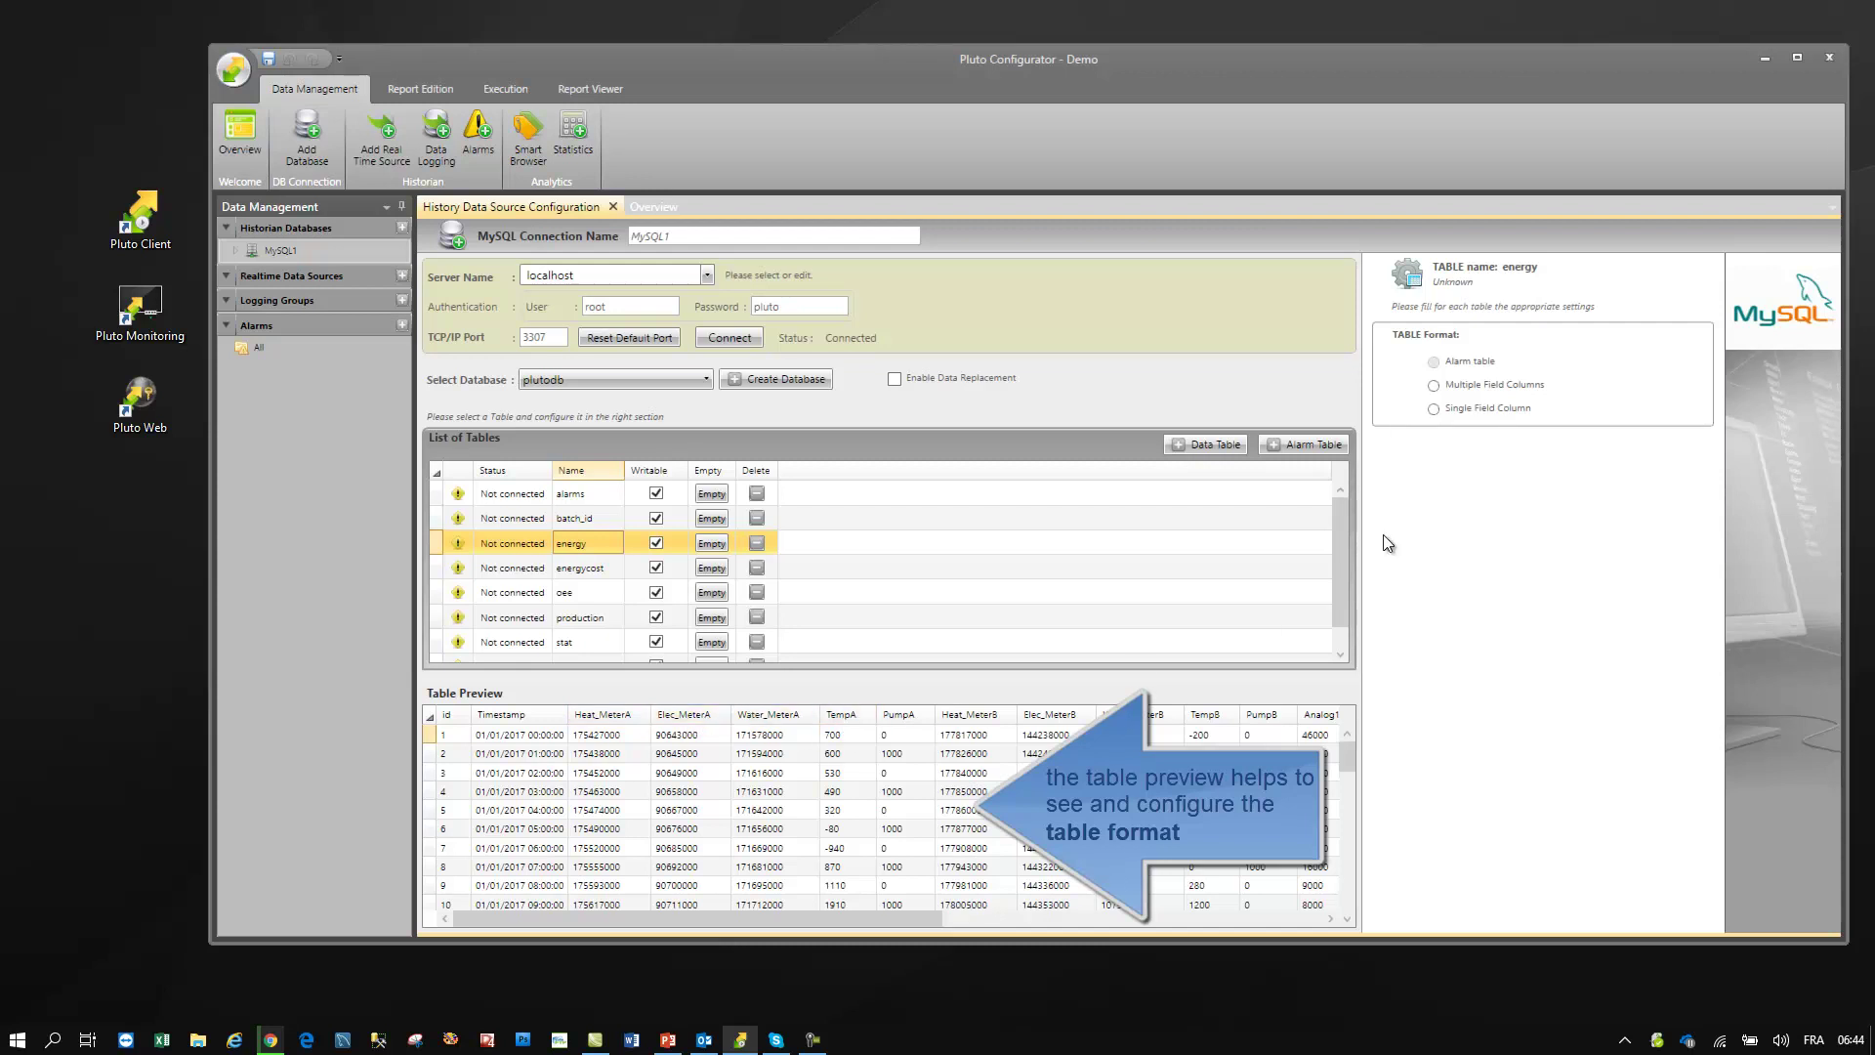
{"action": "left_click", "coordinate": [1509, 386]}
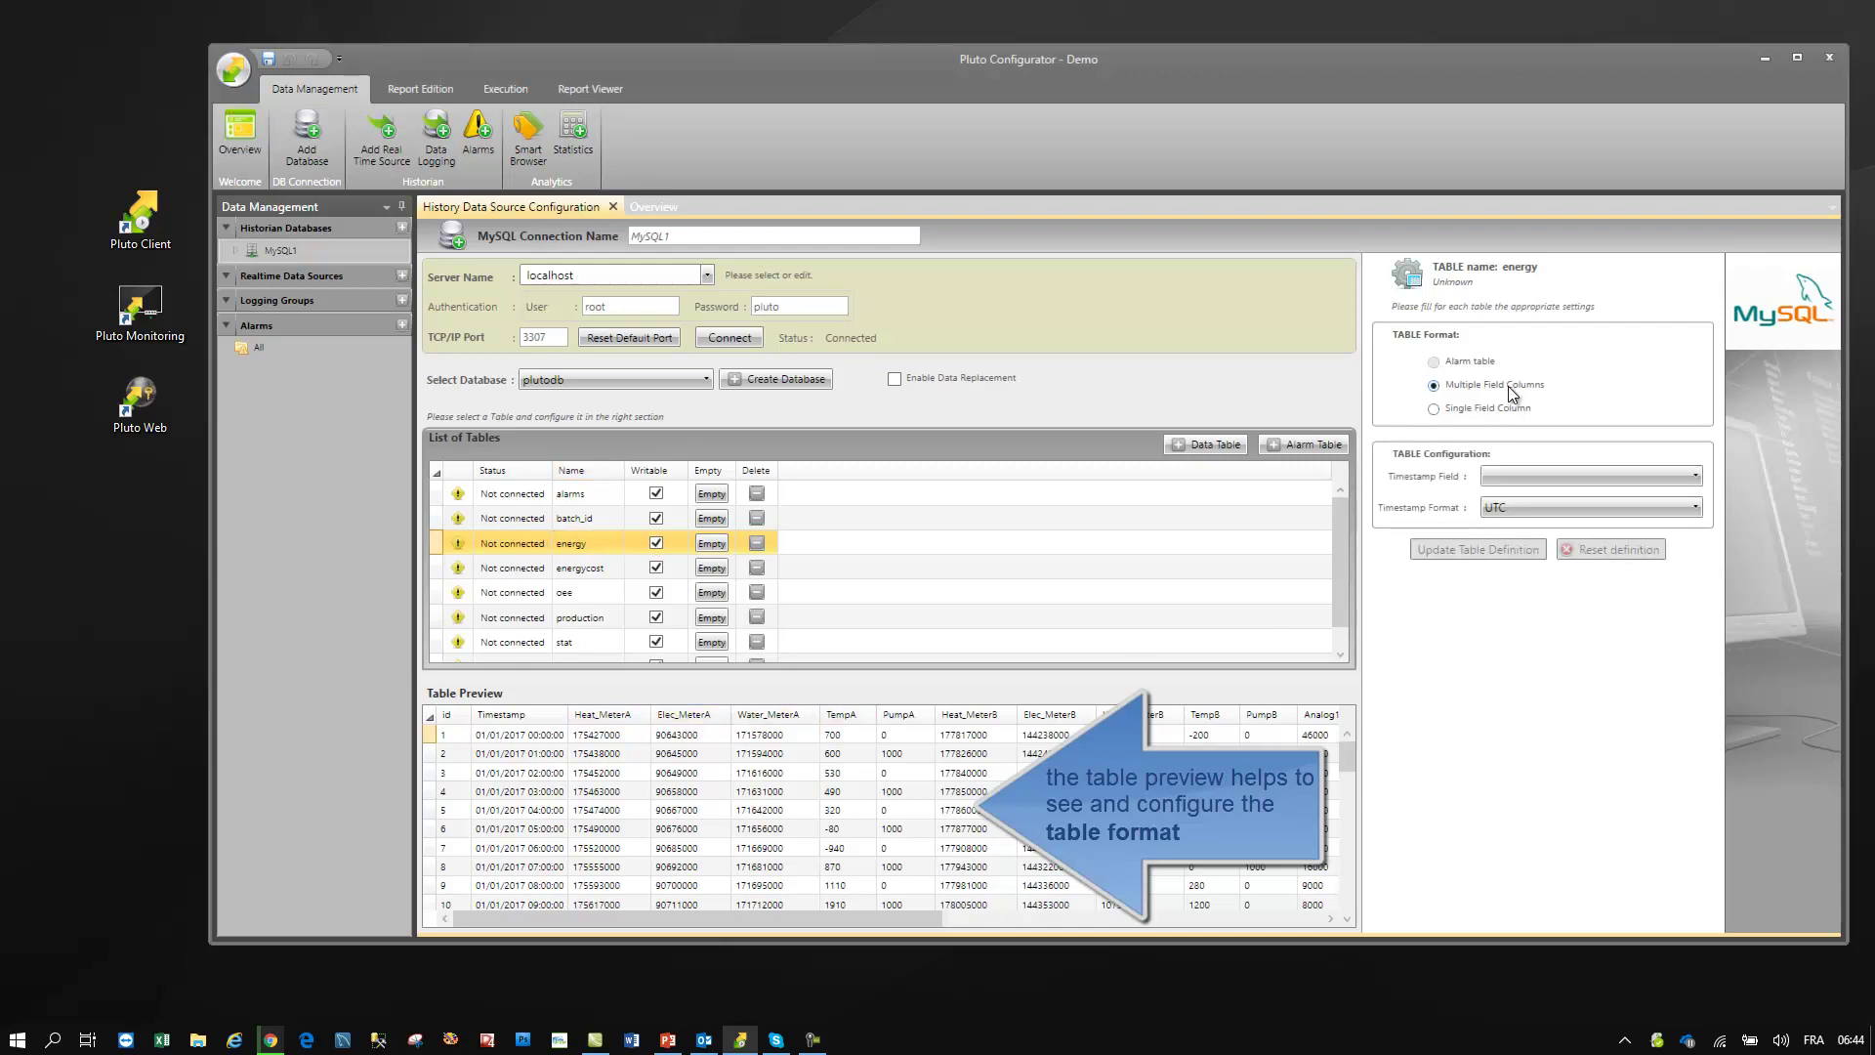
{"action": "left_click", "coordinate": [1510, 477]}
{"action": "left_click", "coordinate": [1512, 498]}
{"action": "left_click", "coordinate": [1506, 507]}
{"action": "left_click", "coordinate": [1496, 543]}
{"action": "left_click", "coordinate": [1492, 549]}
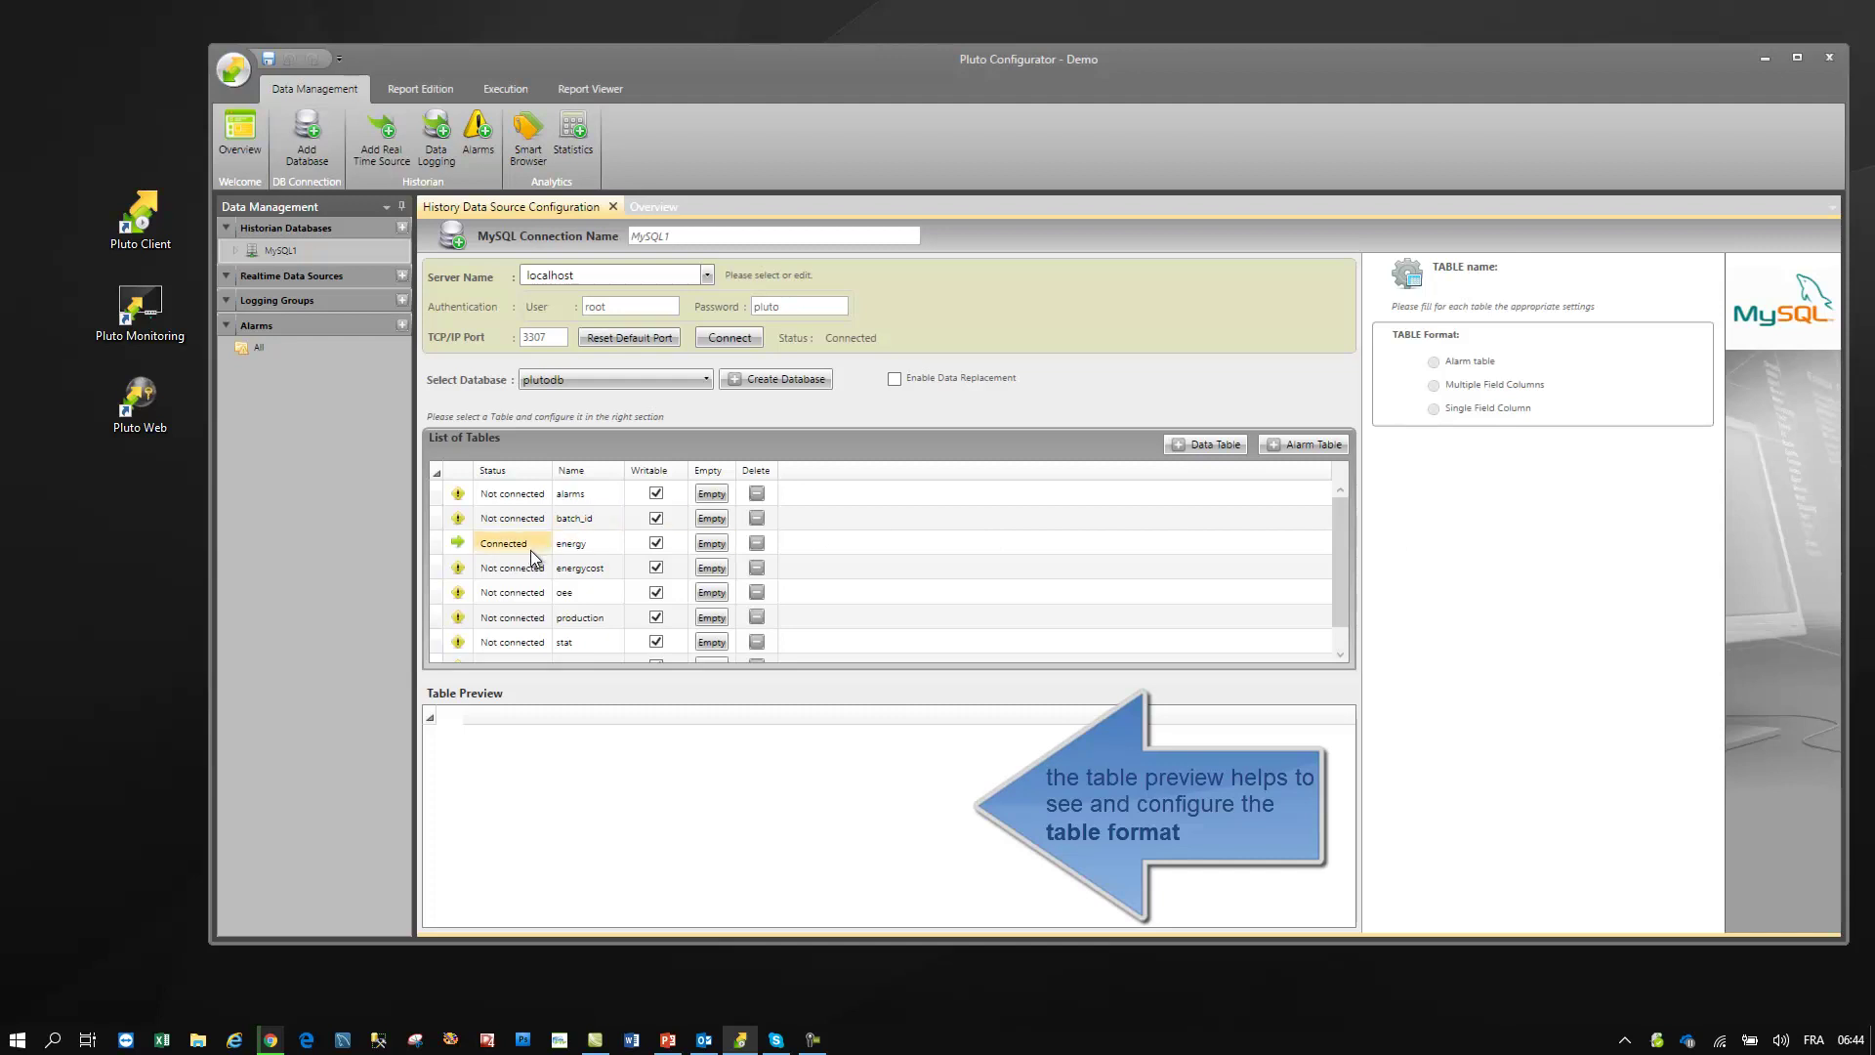
- Define the production table as Single Field Column and confirm it is connected
{"action": "left_click", "coordinate": [563, 619]}
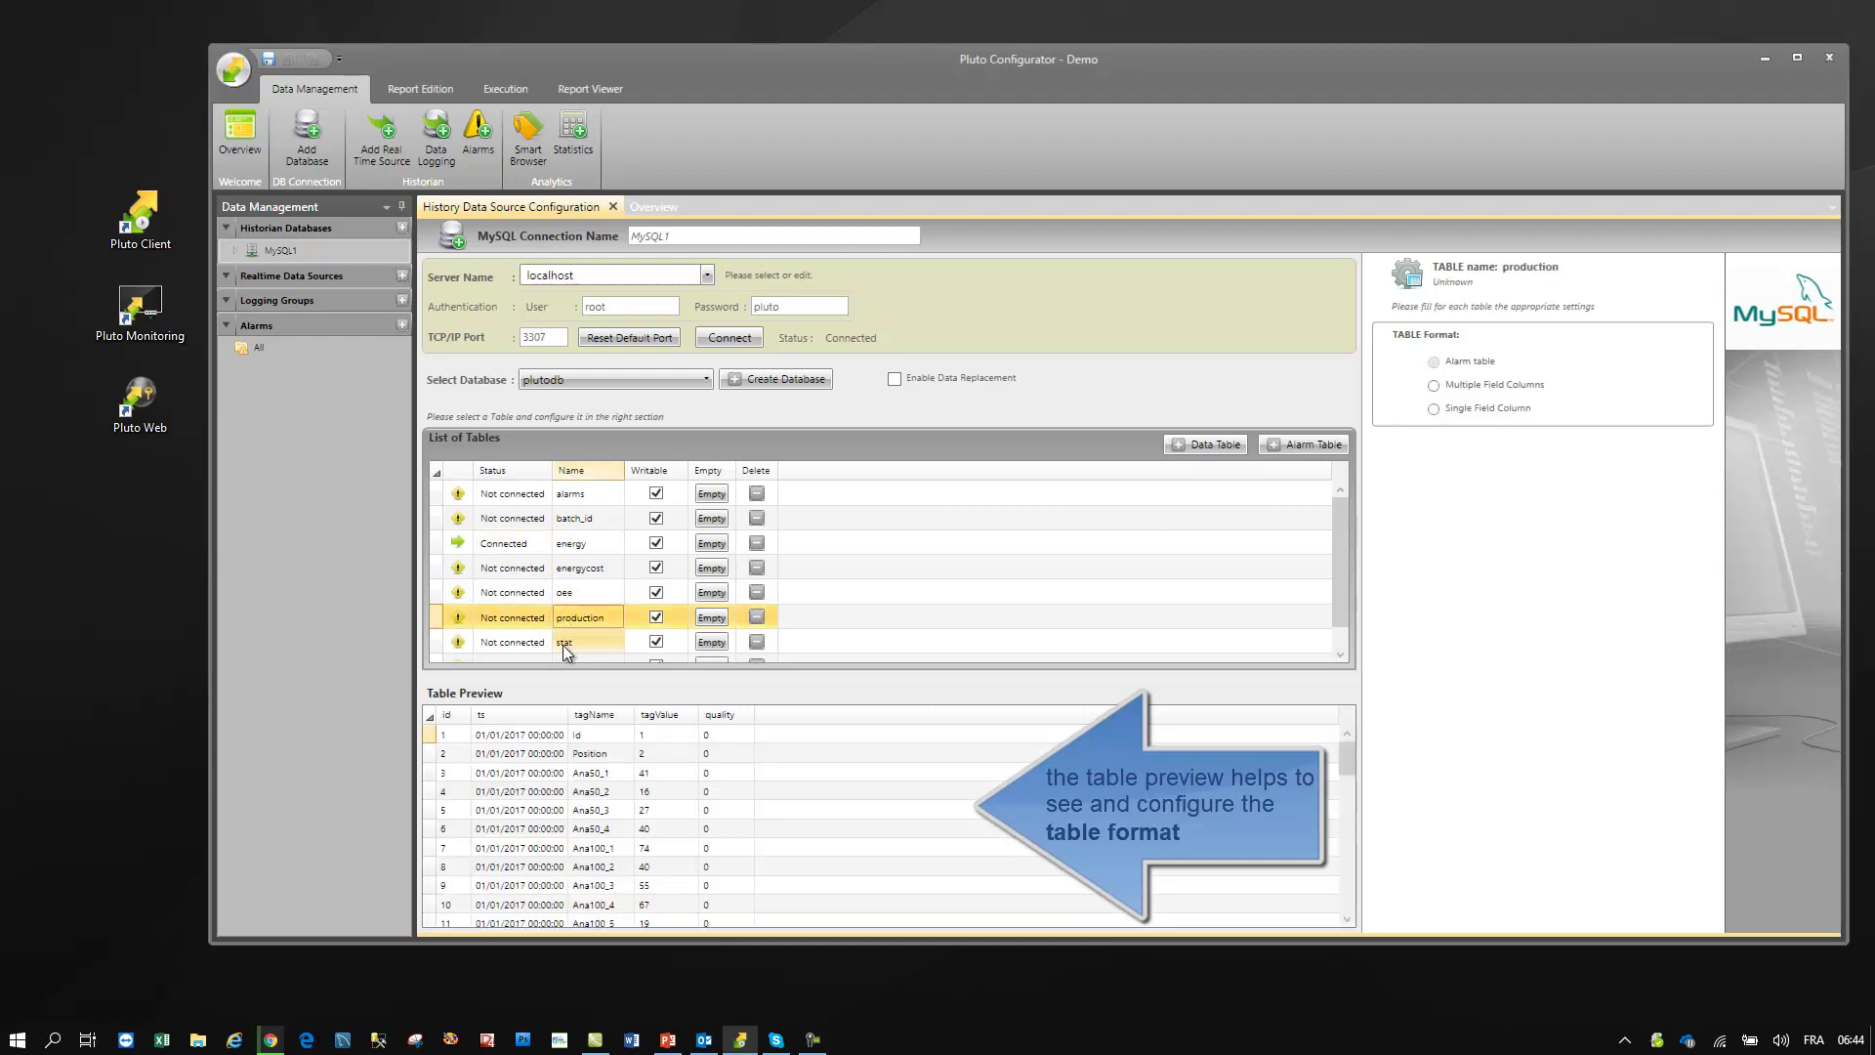
{"action": "left_click", "coordinate": [600, 715]}
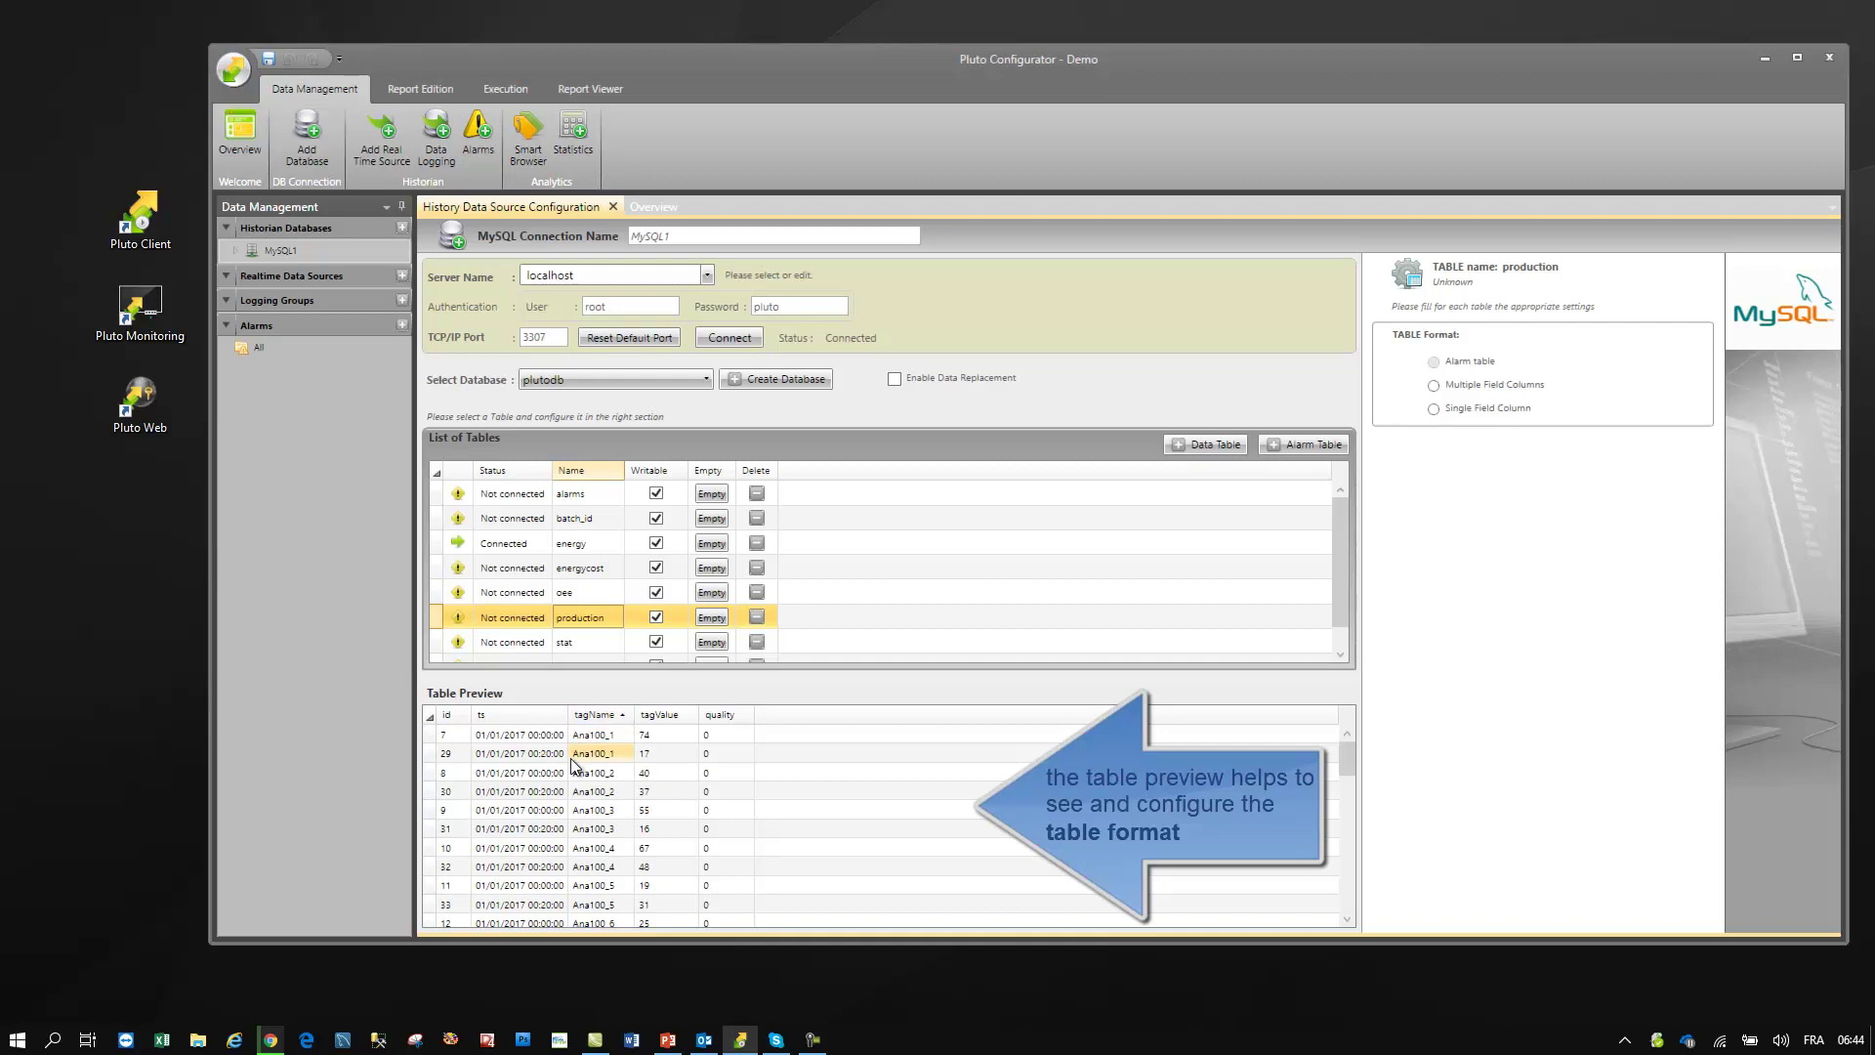
{"action": "left_click", "coordinate": [1460, 409]}
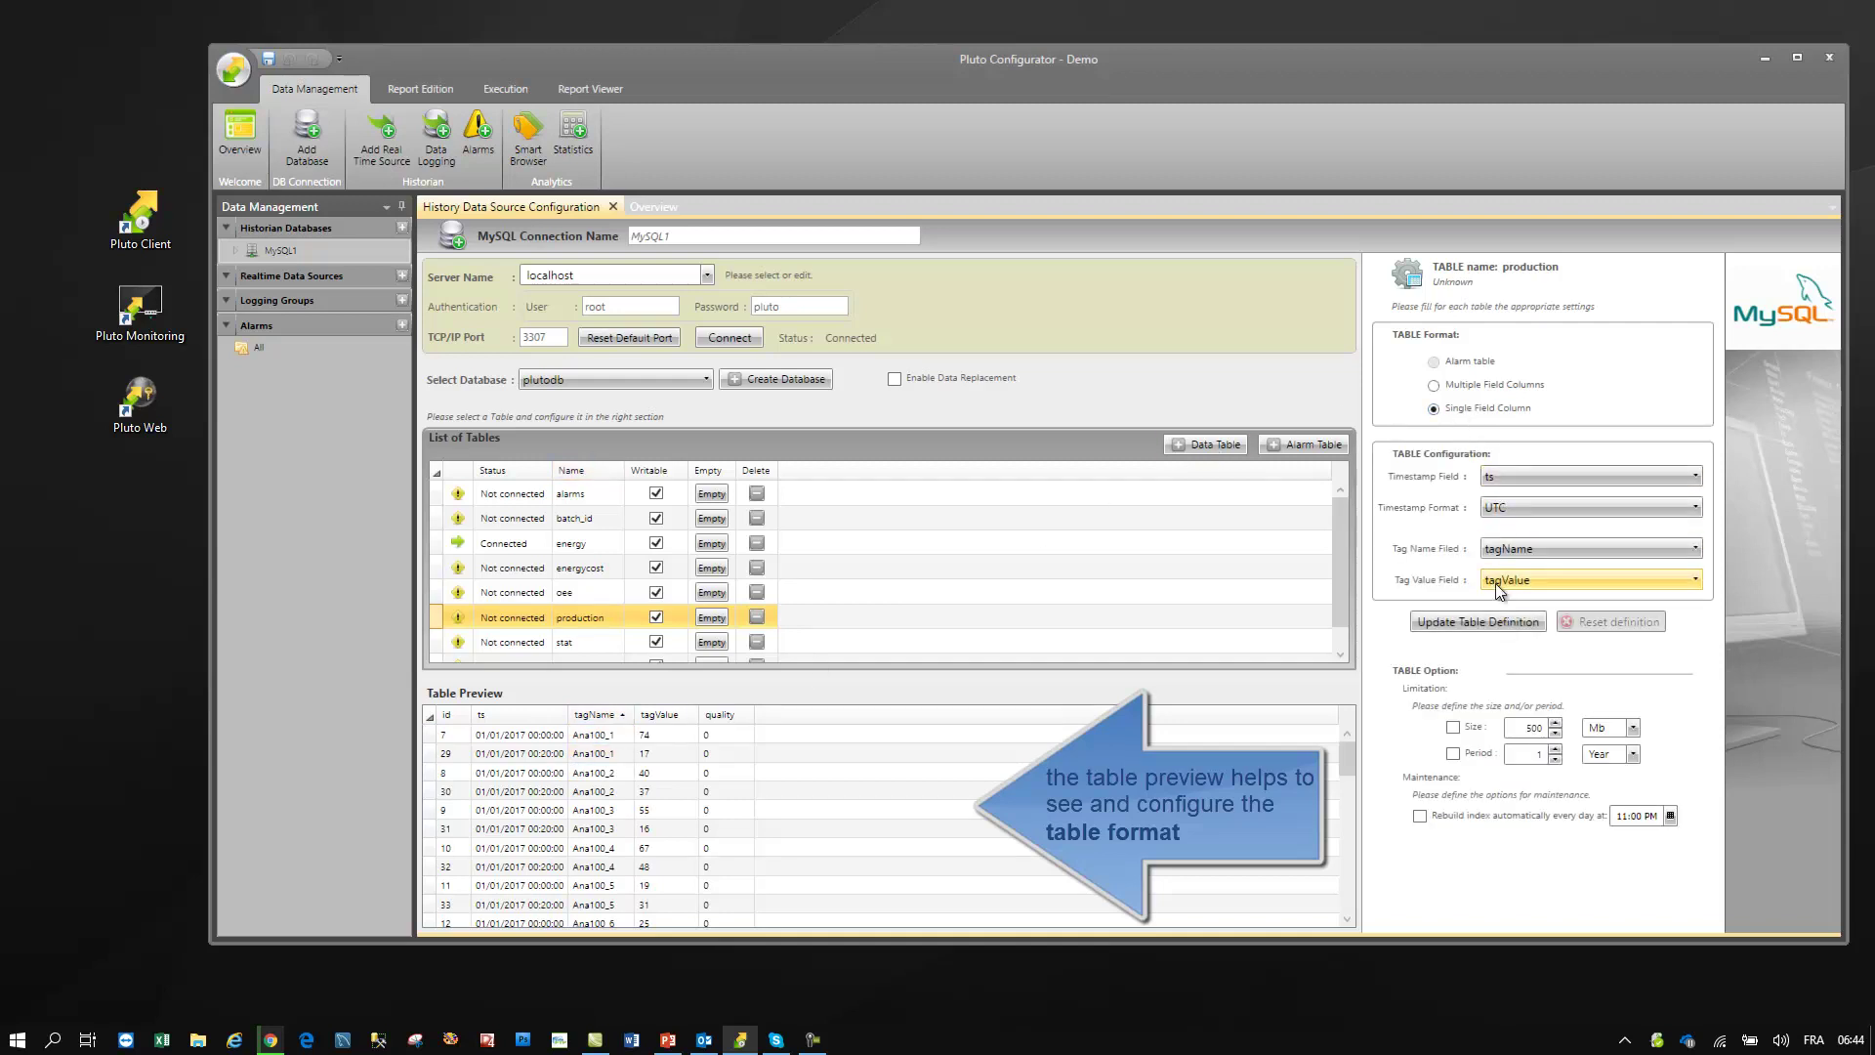
{"action": "left_click", "coordinate": [1487, 625]}
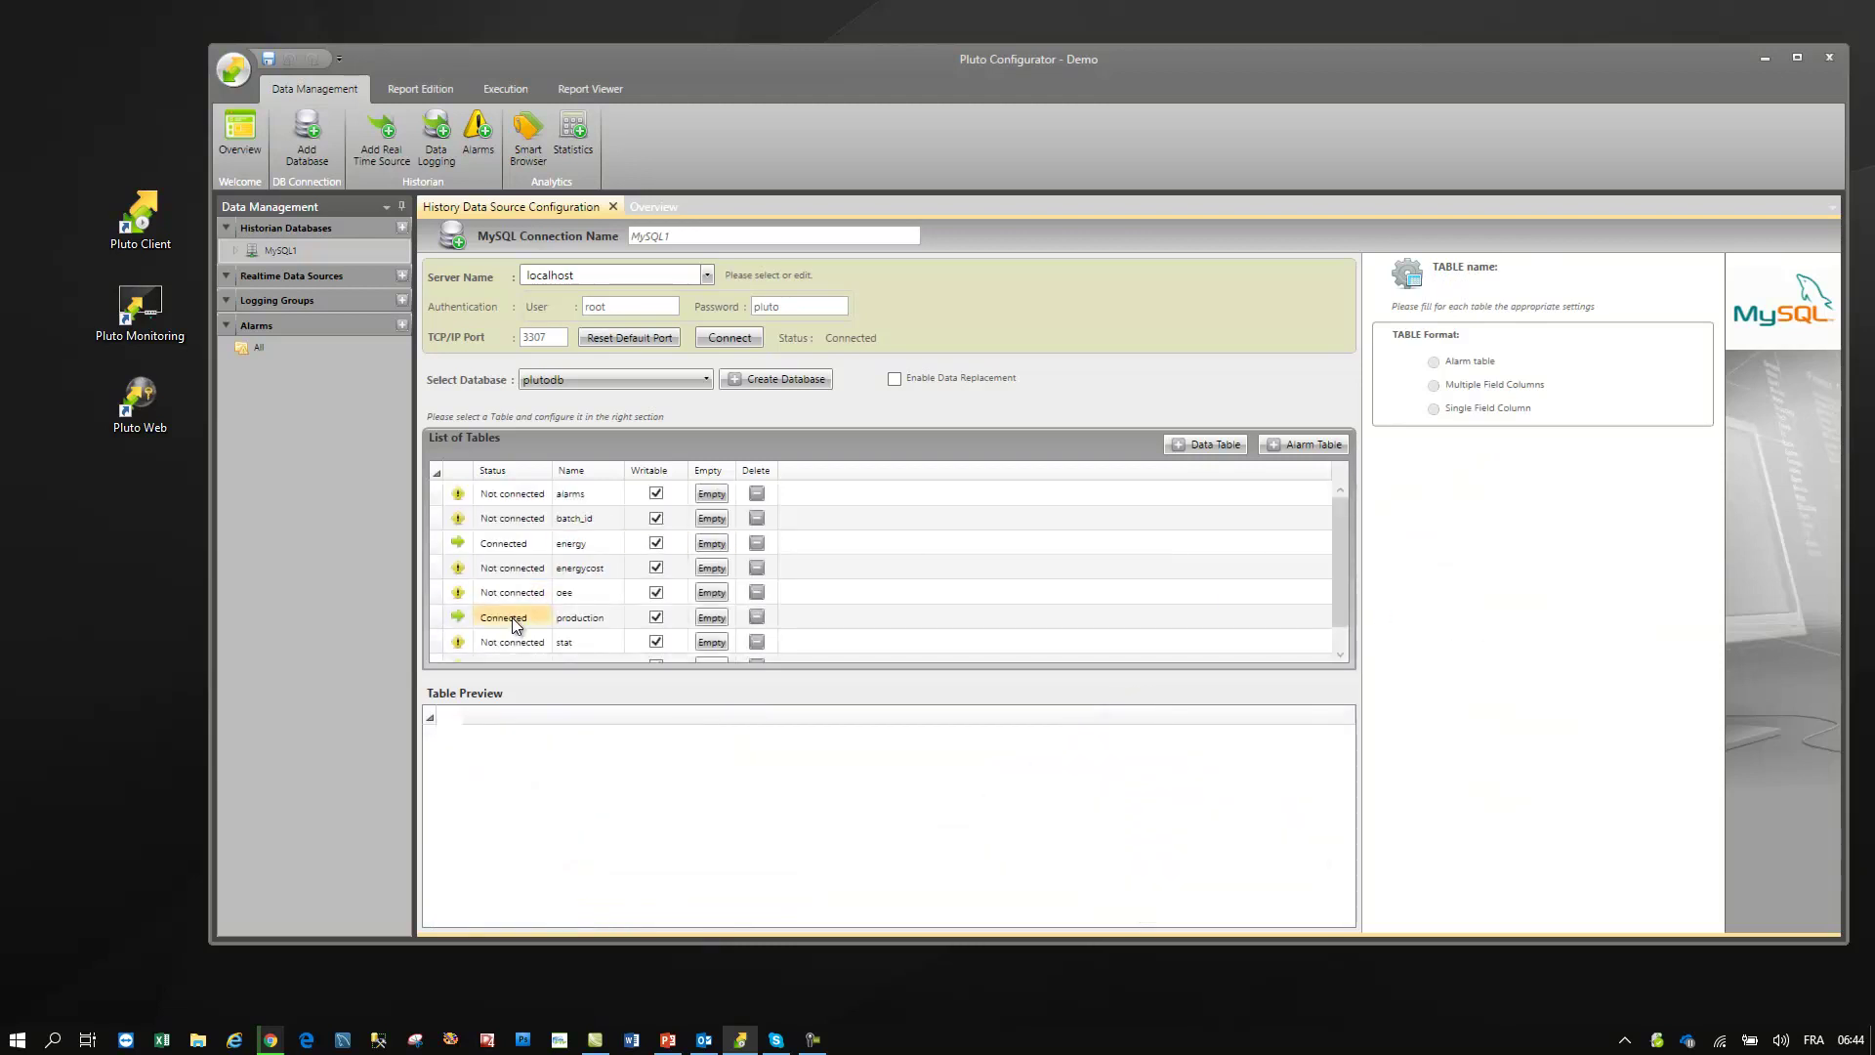
{"action": "left_click", "coordinate": [512, 617]}
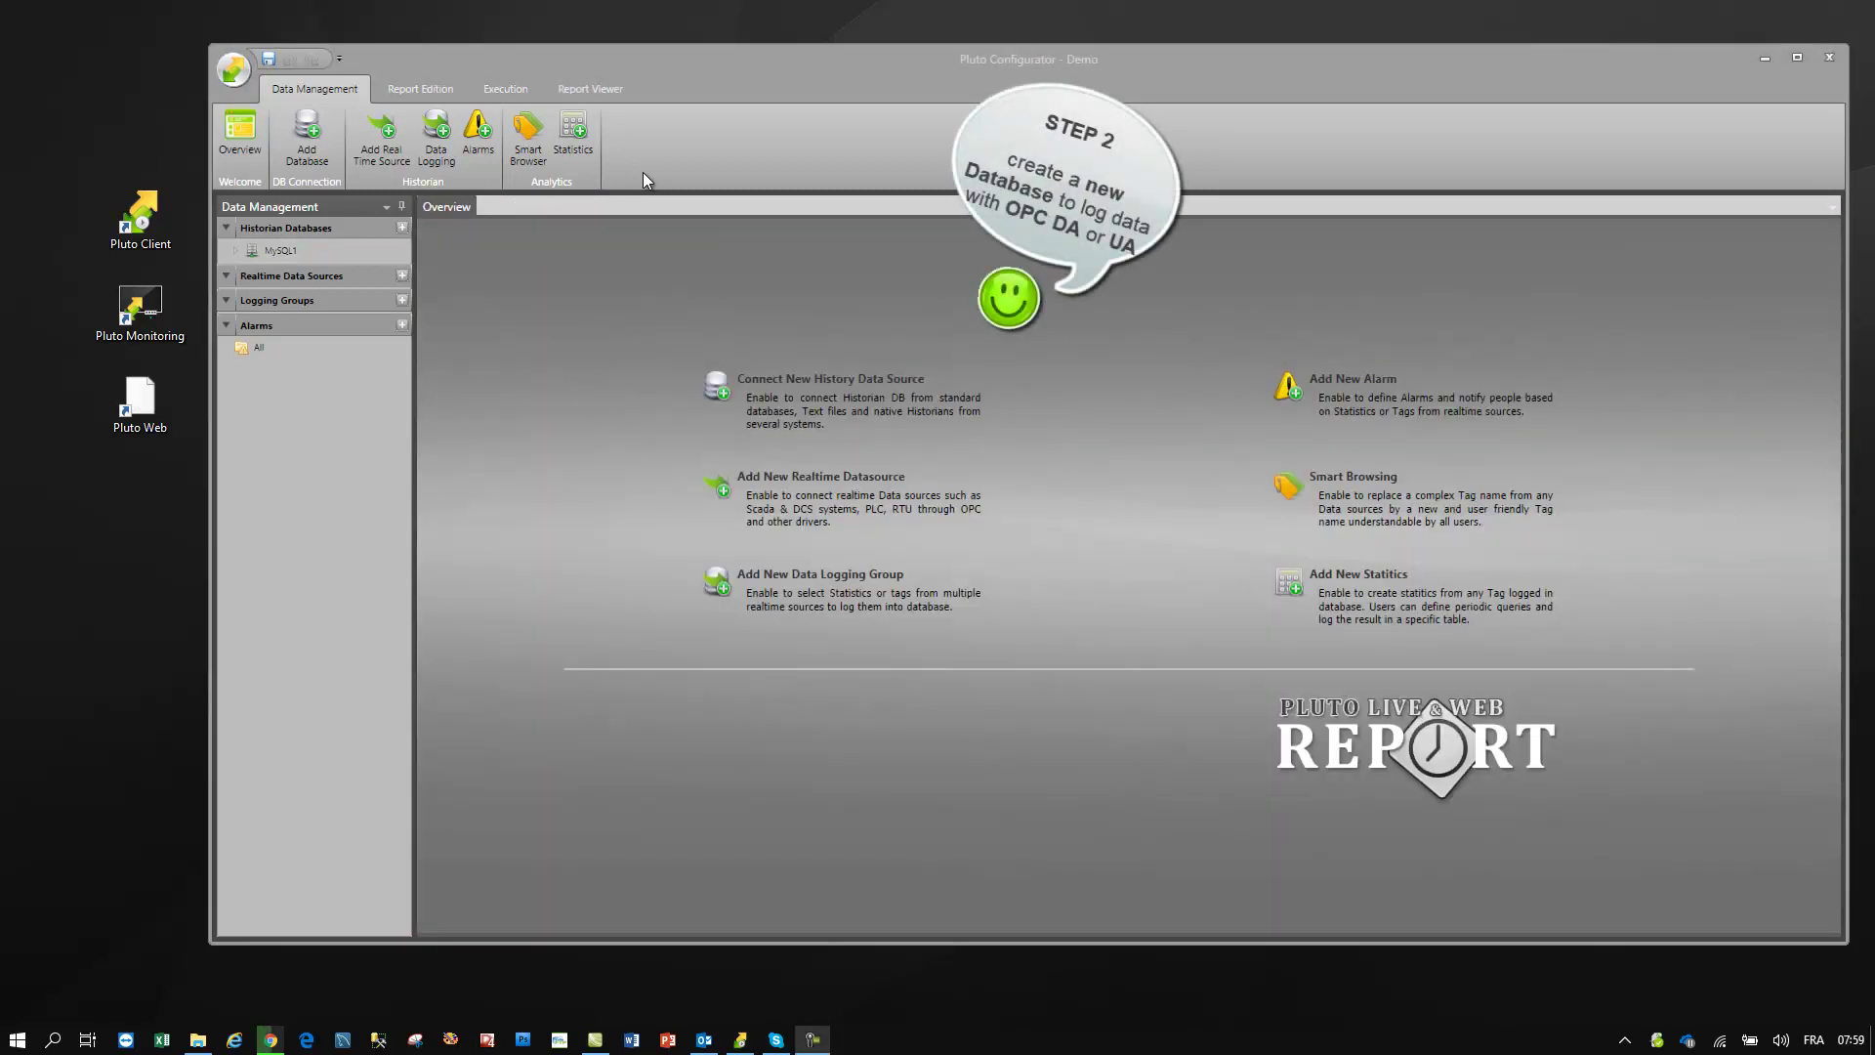
- Add a new SQL Server history database source, SQLServer2
{"action": "left_click", "coordinate": [307, 132]}
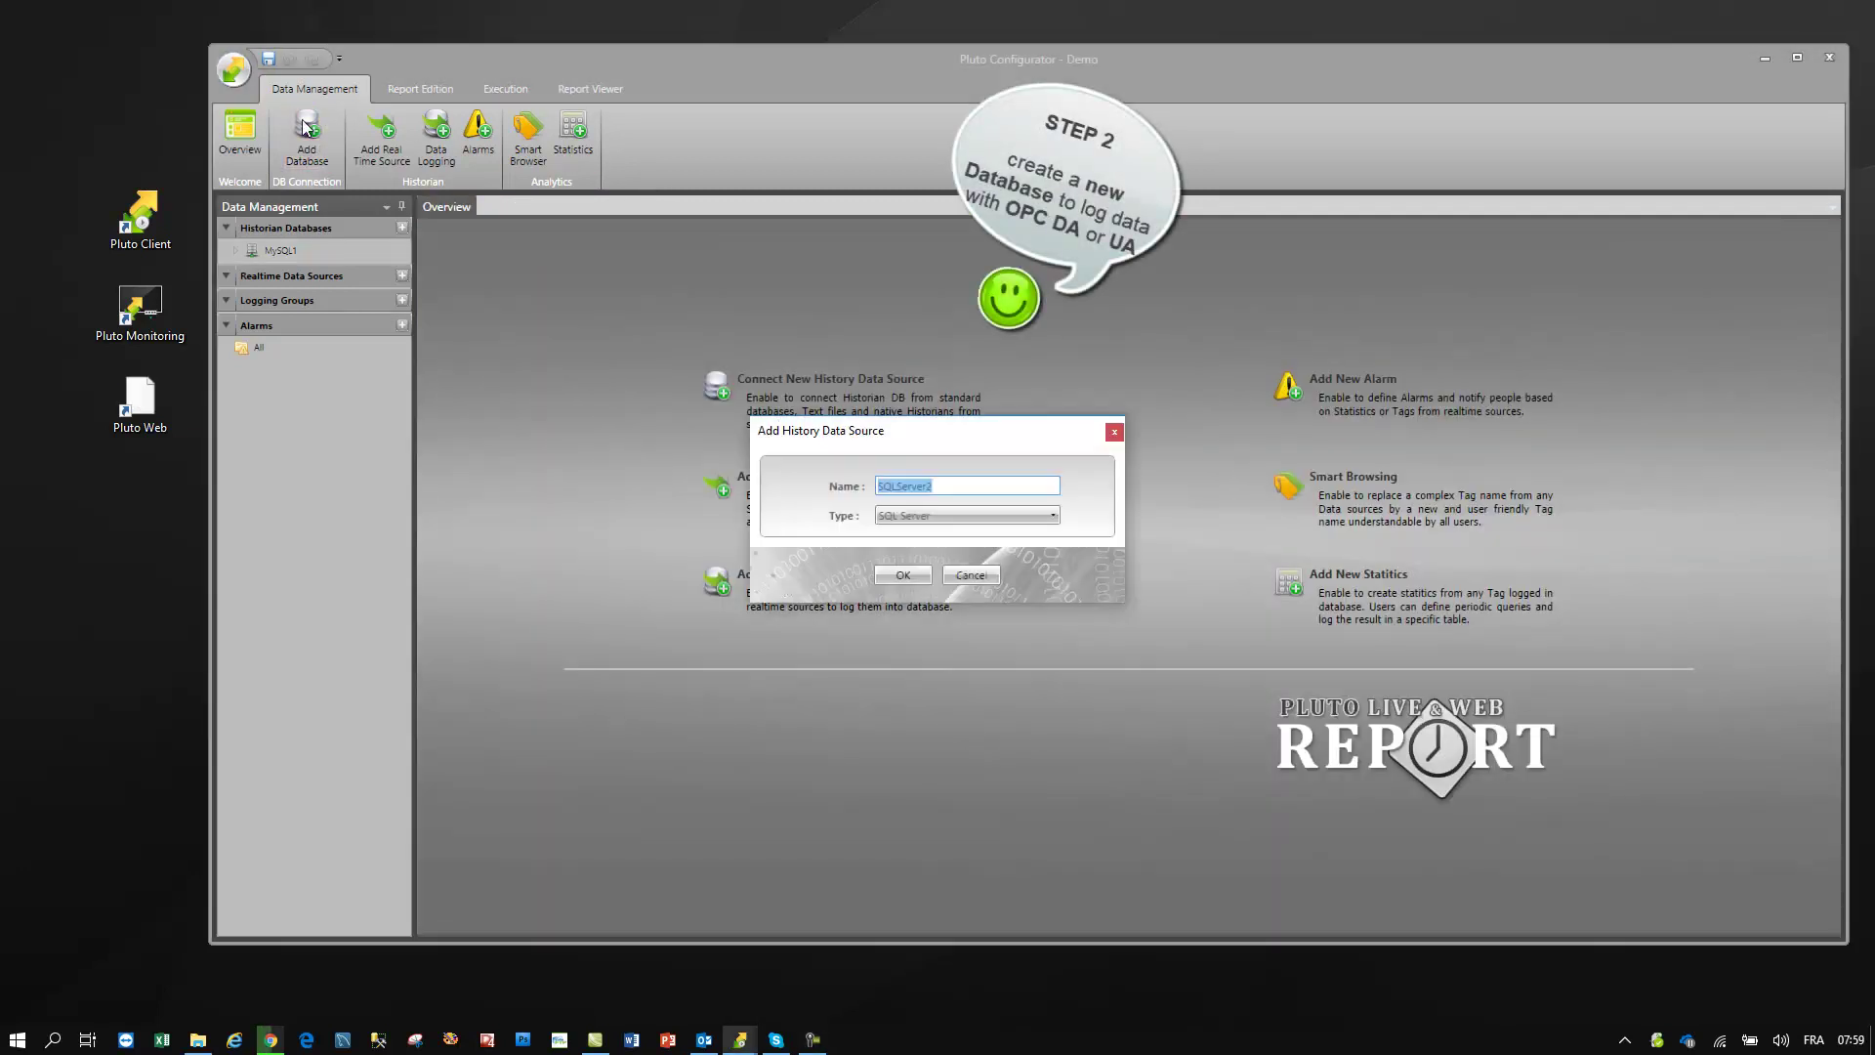
{"action": "left_click", "coordinate": [891, 516]}
{"action": "left_click", "coordinate": [910, 539]}
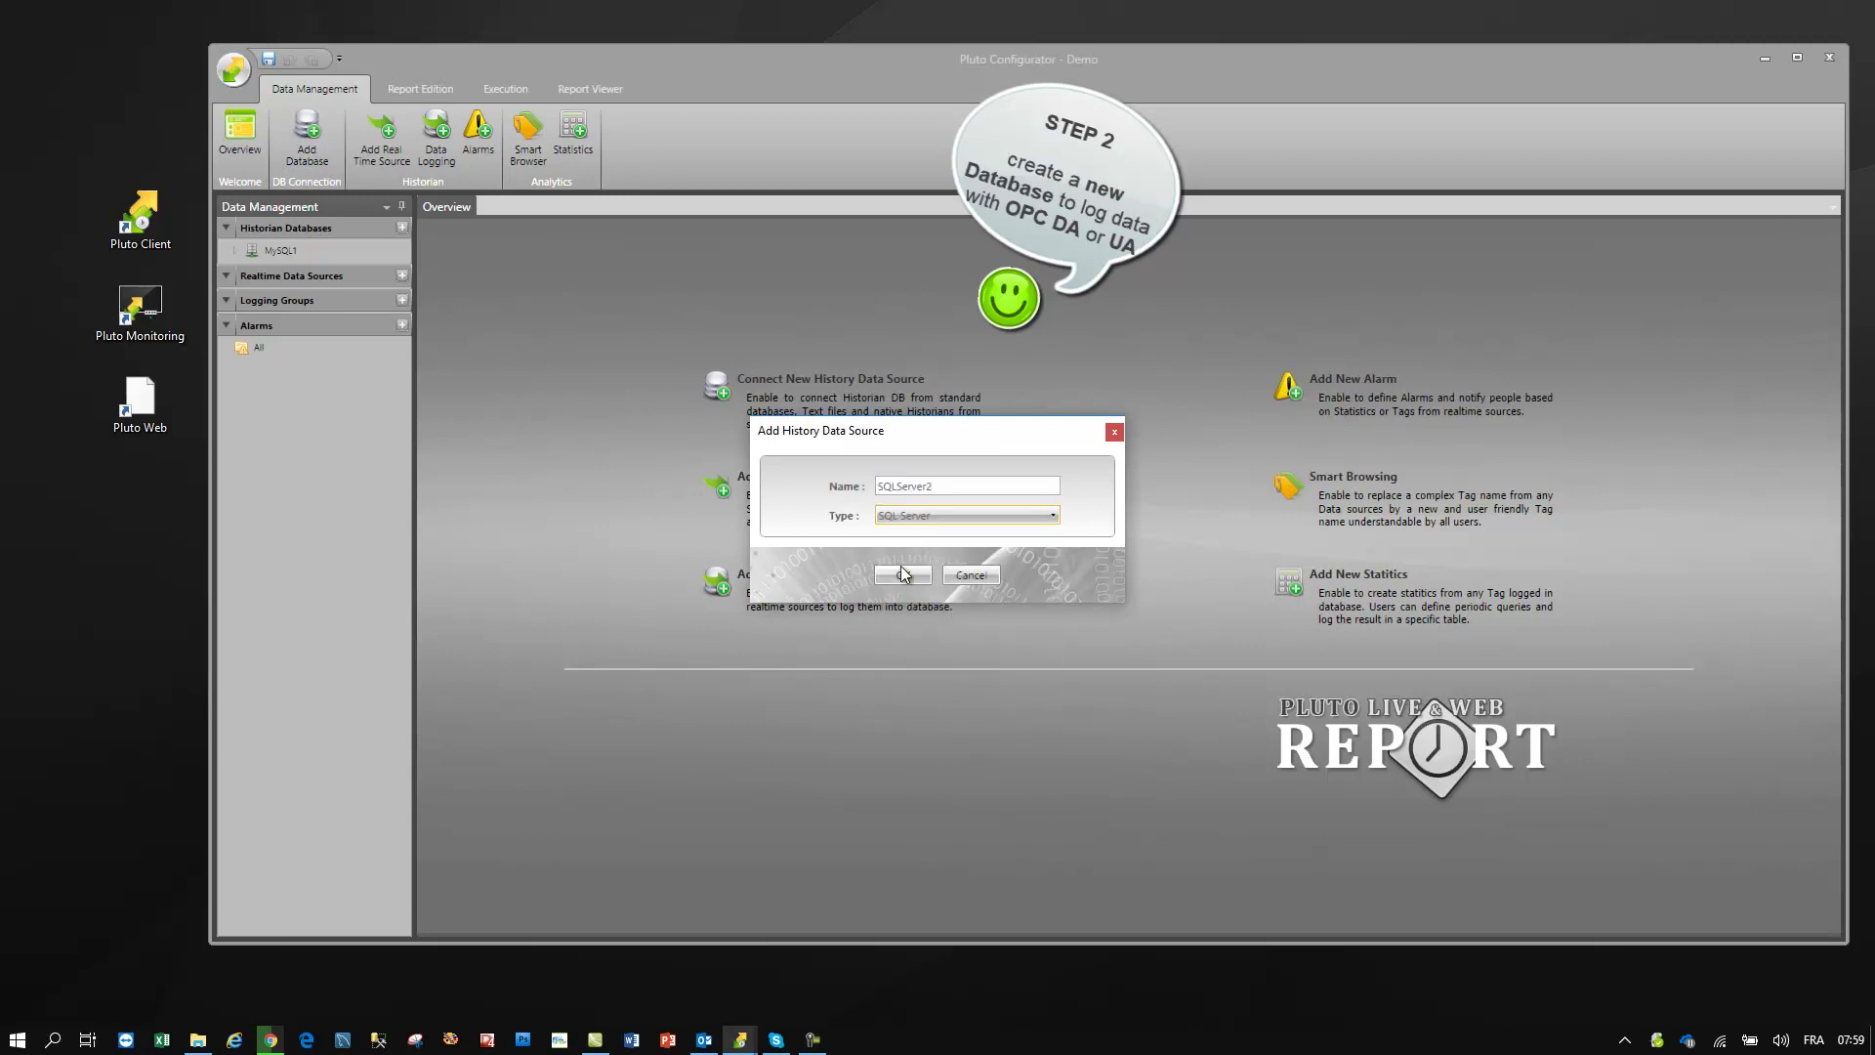
{"action": "left_click", "coordinate": [900, 572]}
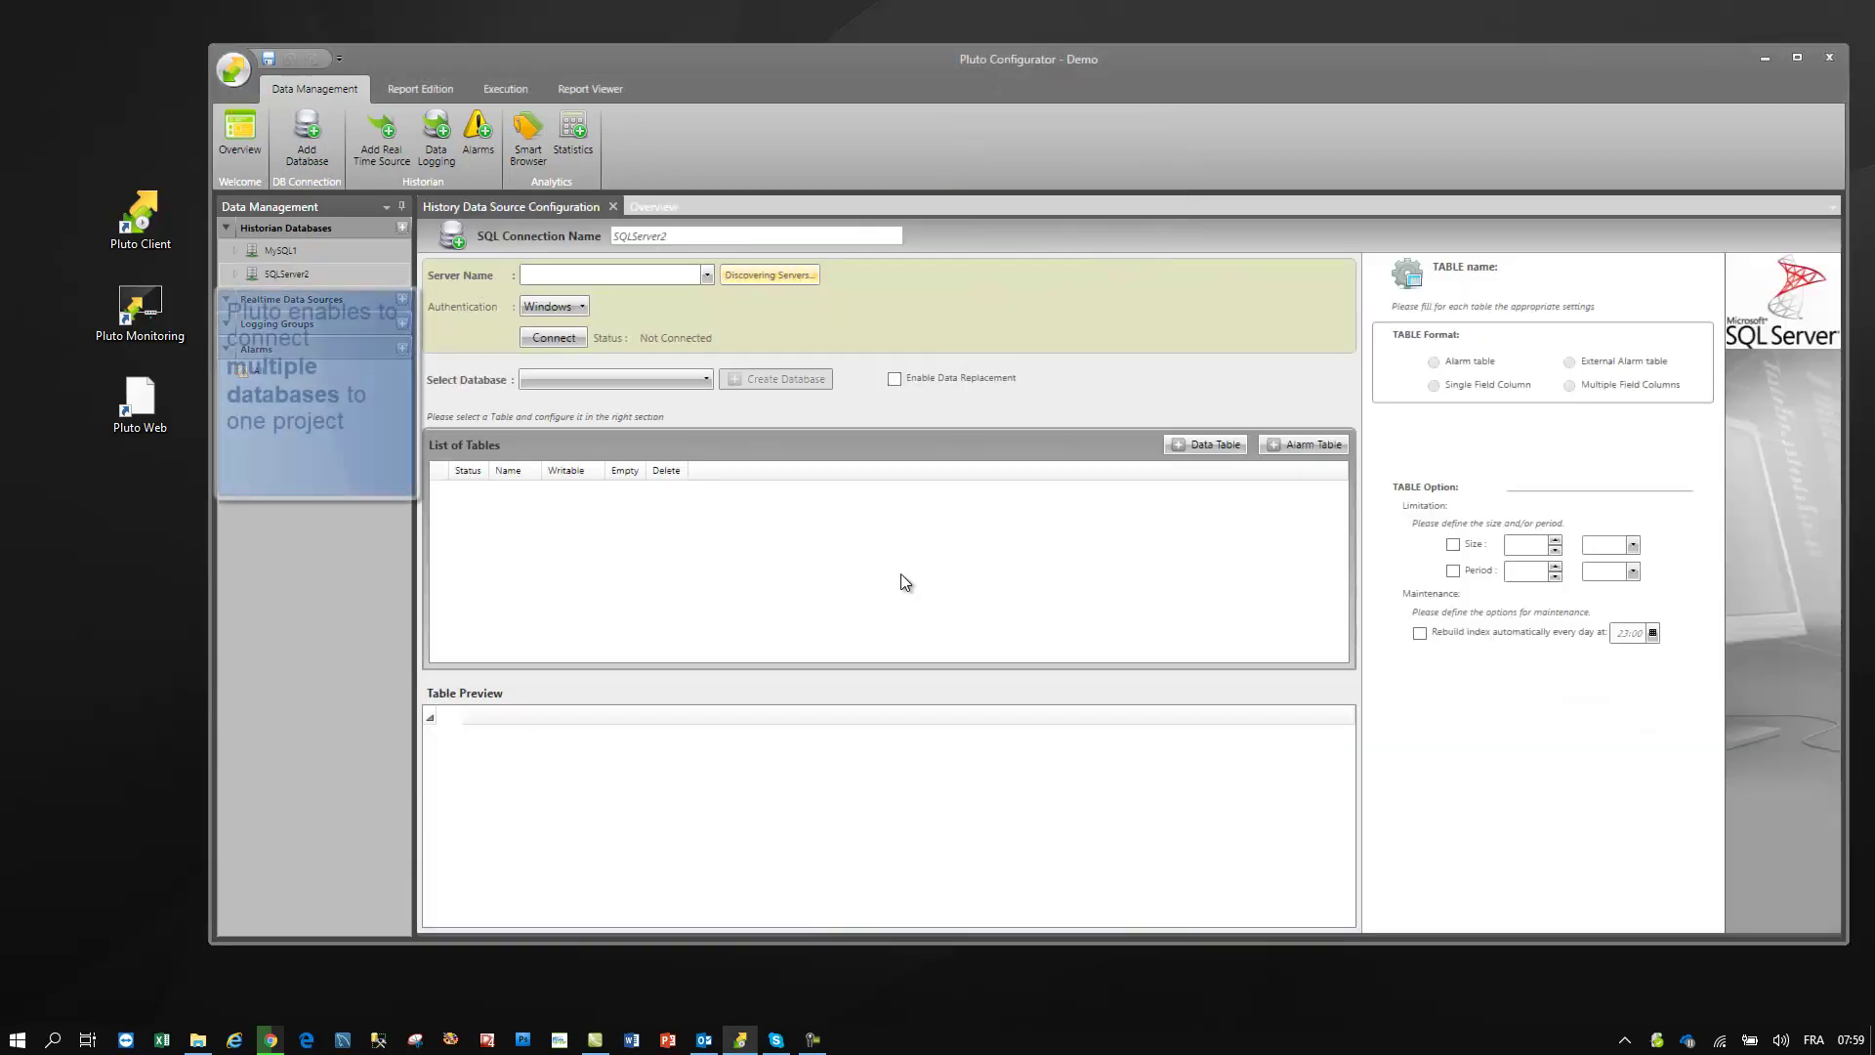
- Connect SQLServer2 to server HP-DD using SQL Server authentication and the account credentials
{"action": "left_click", "coordinate": [707, 275]}
{"action": "left_click", "coordinate": [691, 291]}
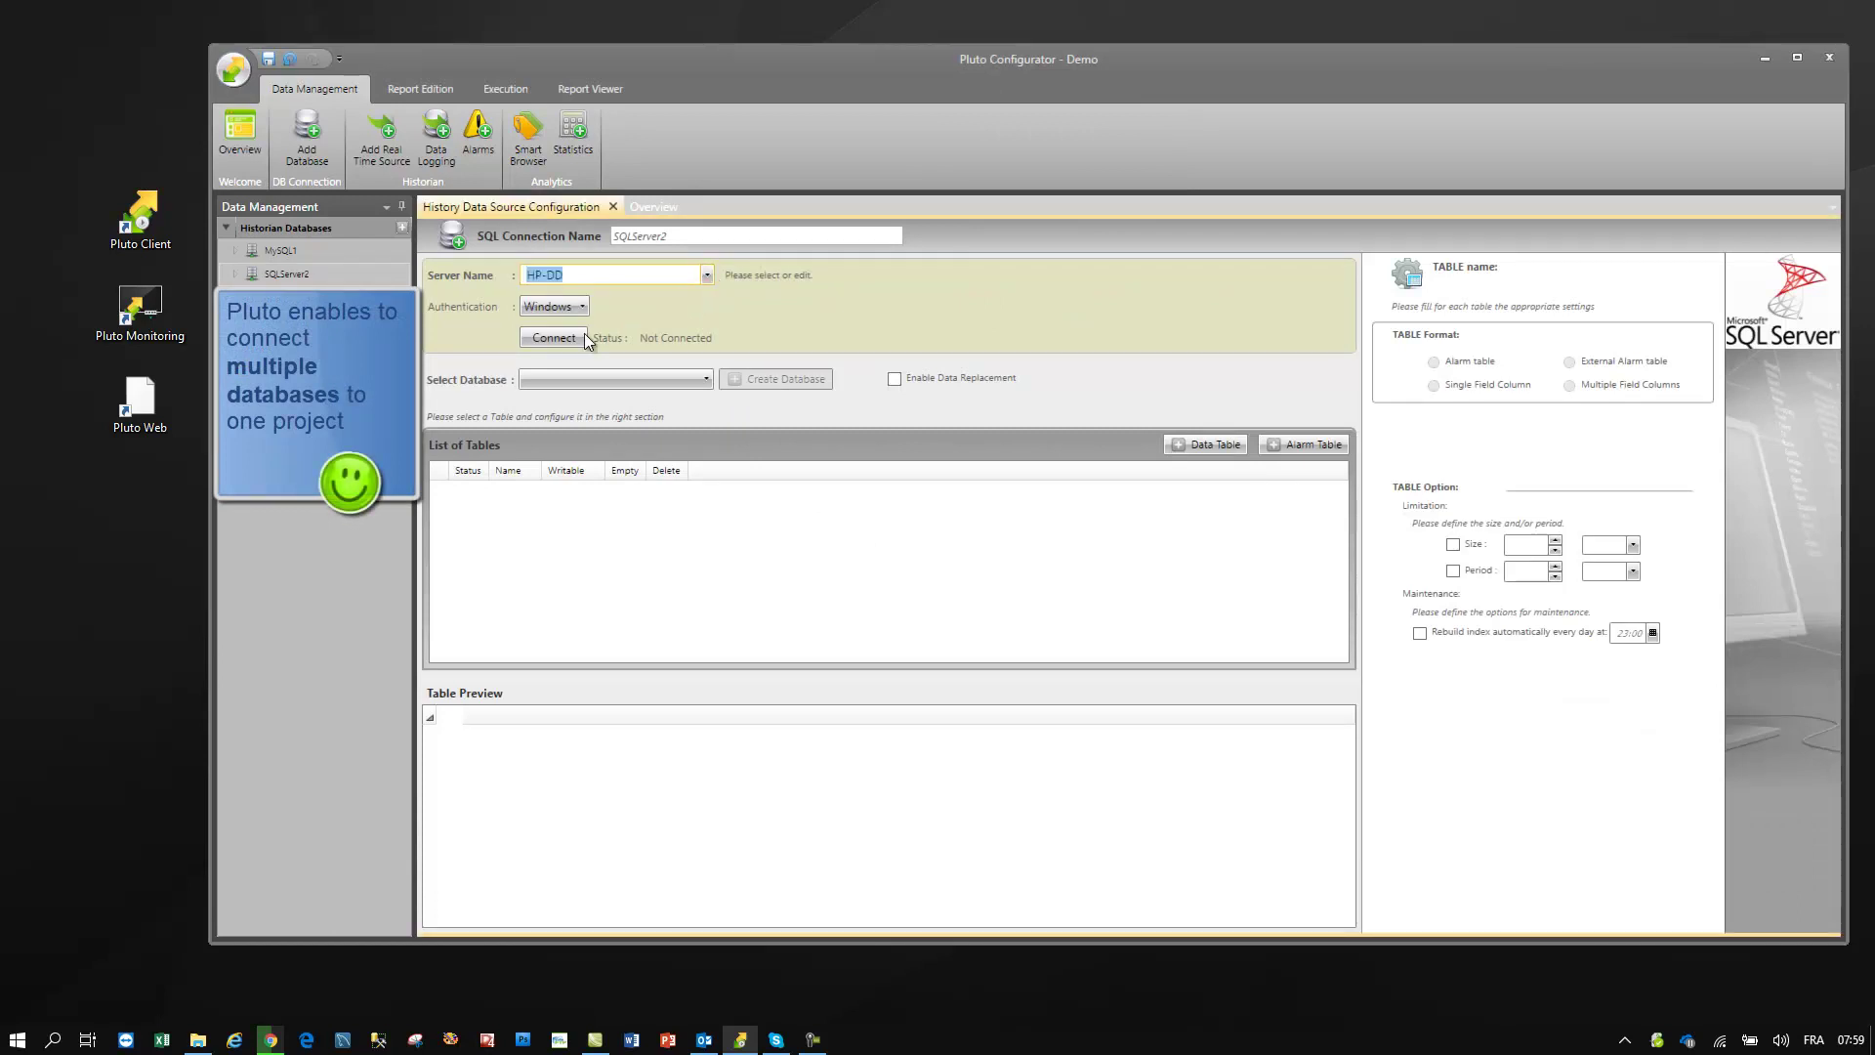
{"action": "left_click", "coordinate": [566, 306]}
{"action": "left_click", "coordinate": [563, 351]}
{"action": "left_click", "coordinate": [707, 307]}
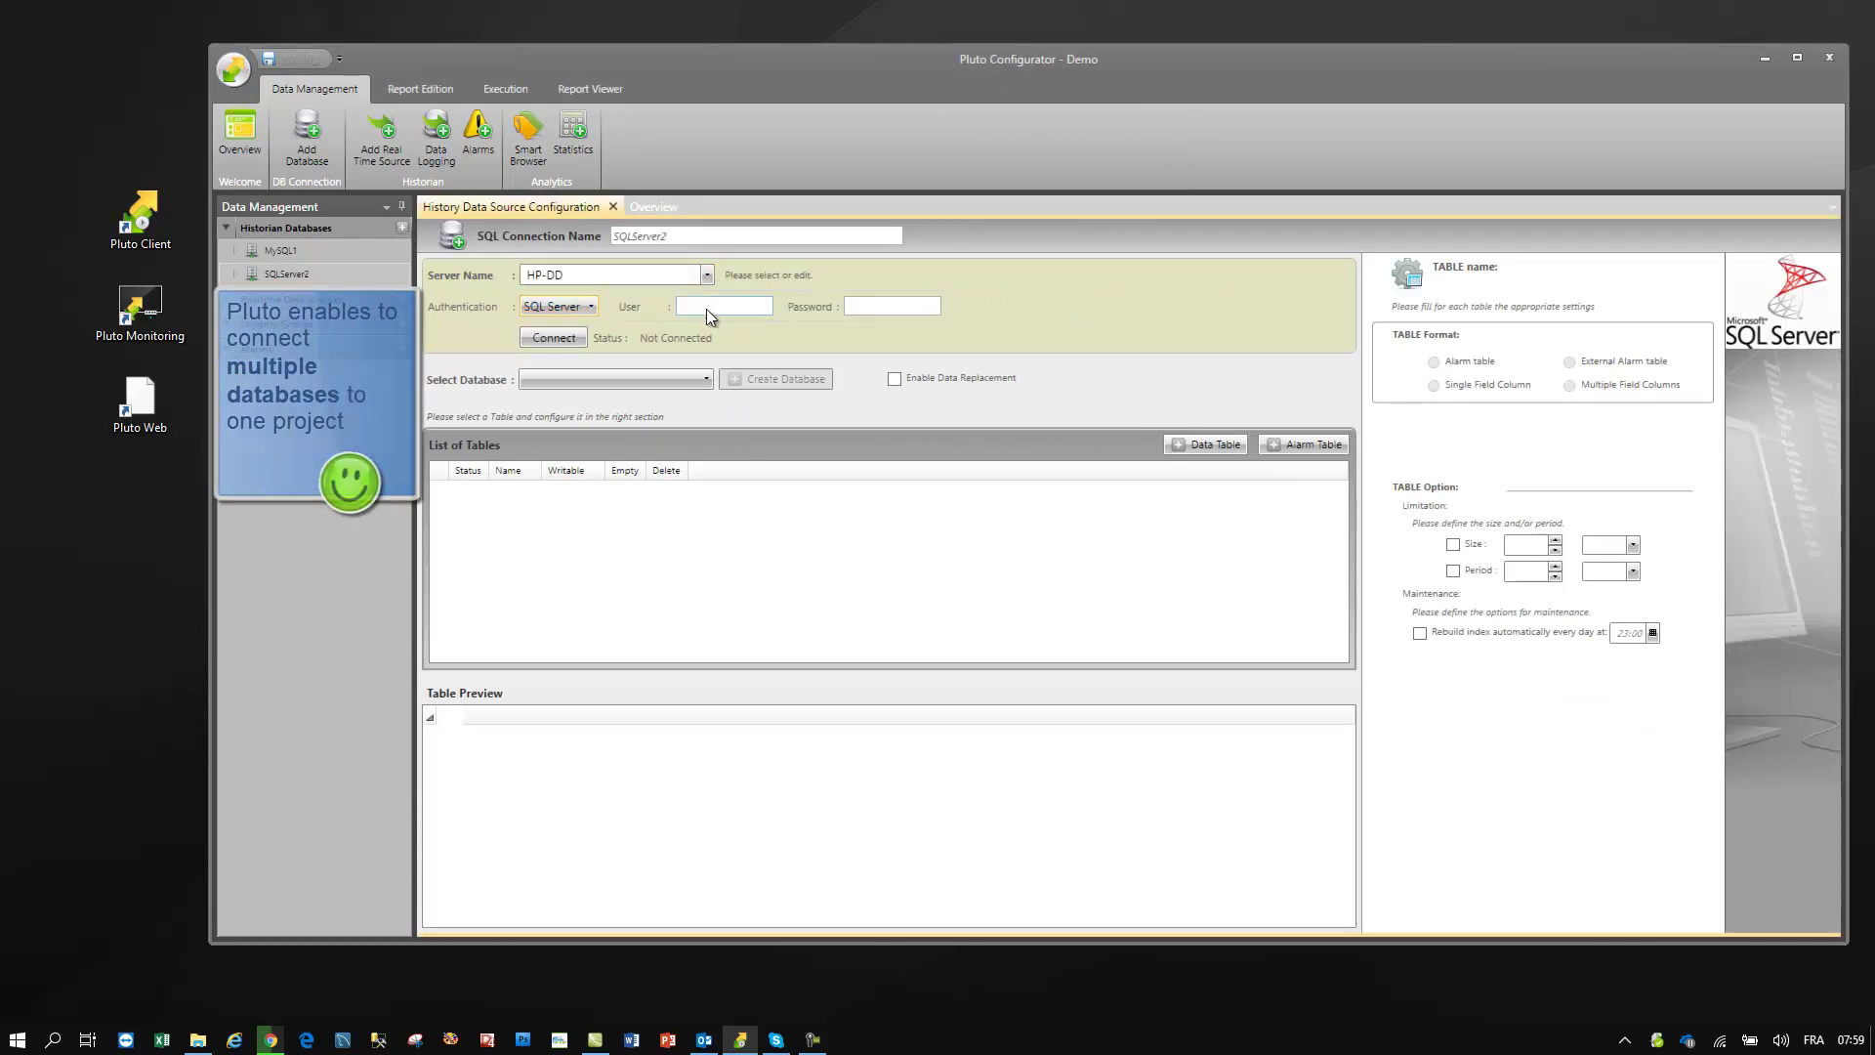
{"action": "type", "text": "sa"}
{"action": "key", "text": "Tab"}
{"action": "type", "text": "pluto"}
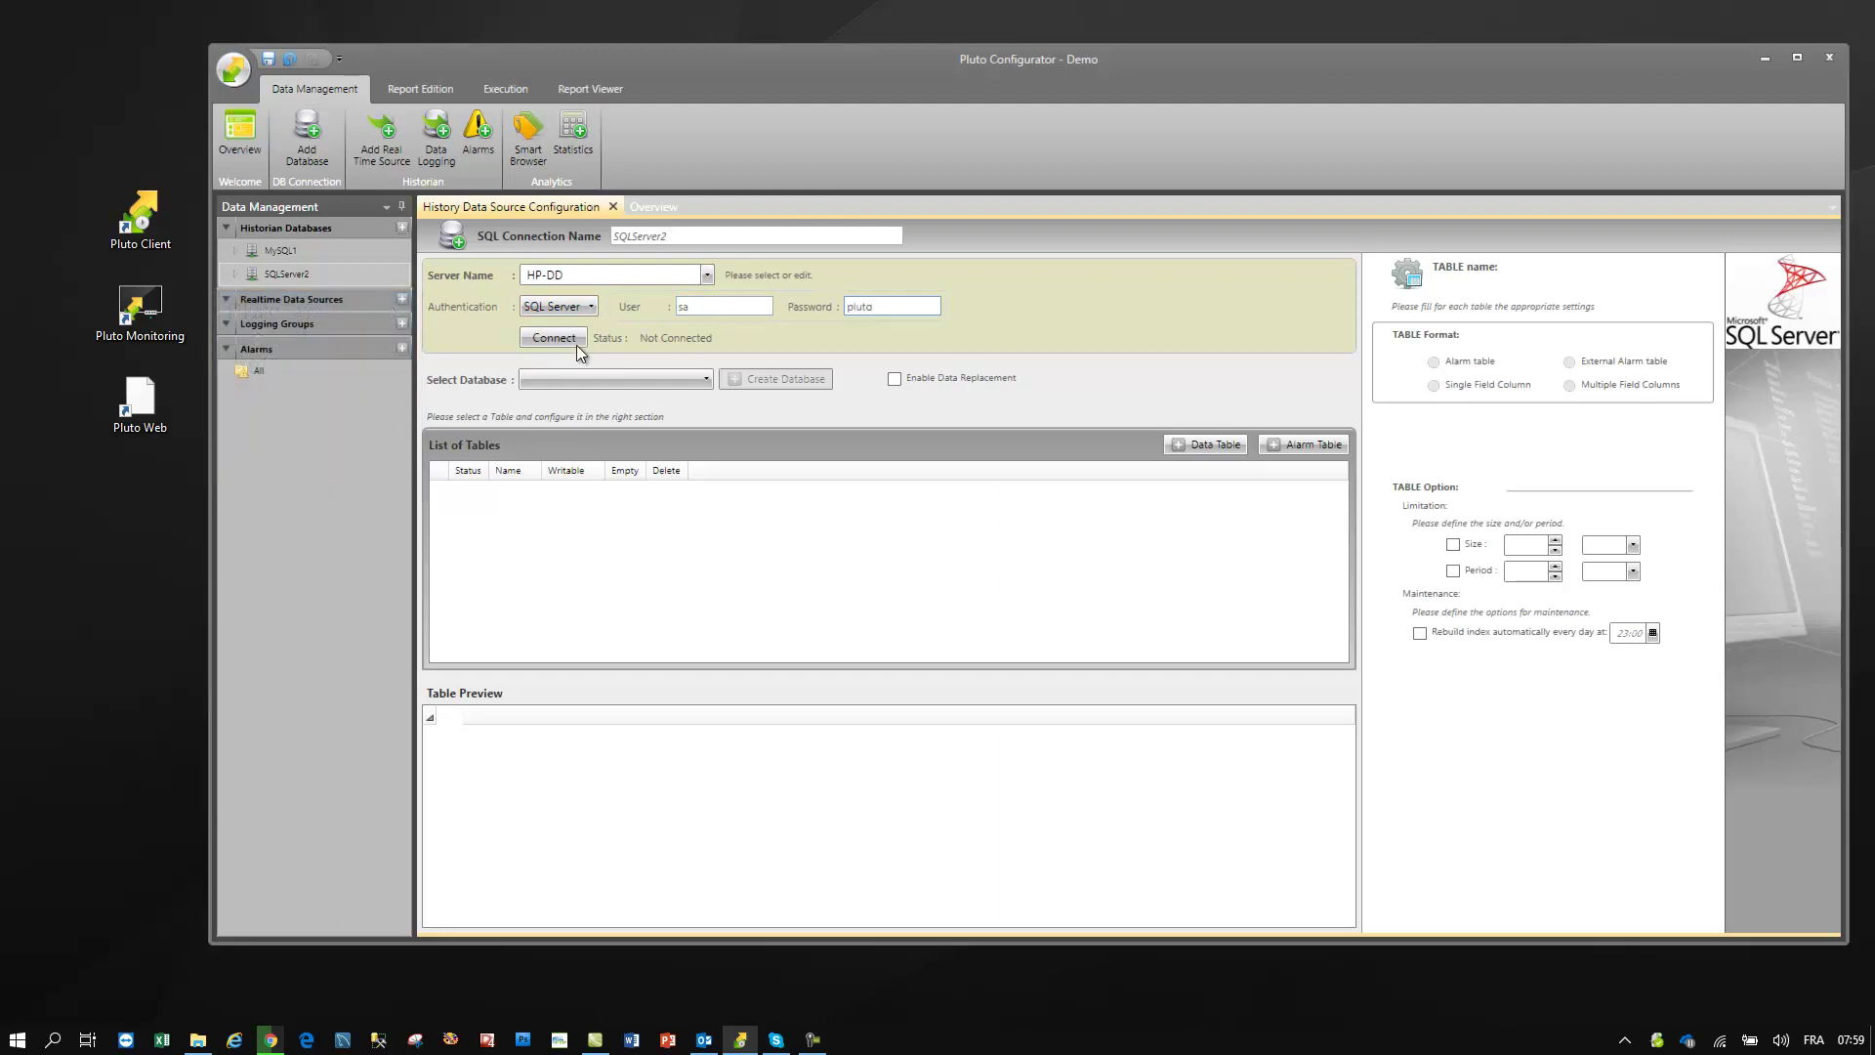
{"action": "left_click", "coordinate": [549, 337]}
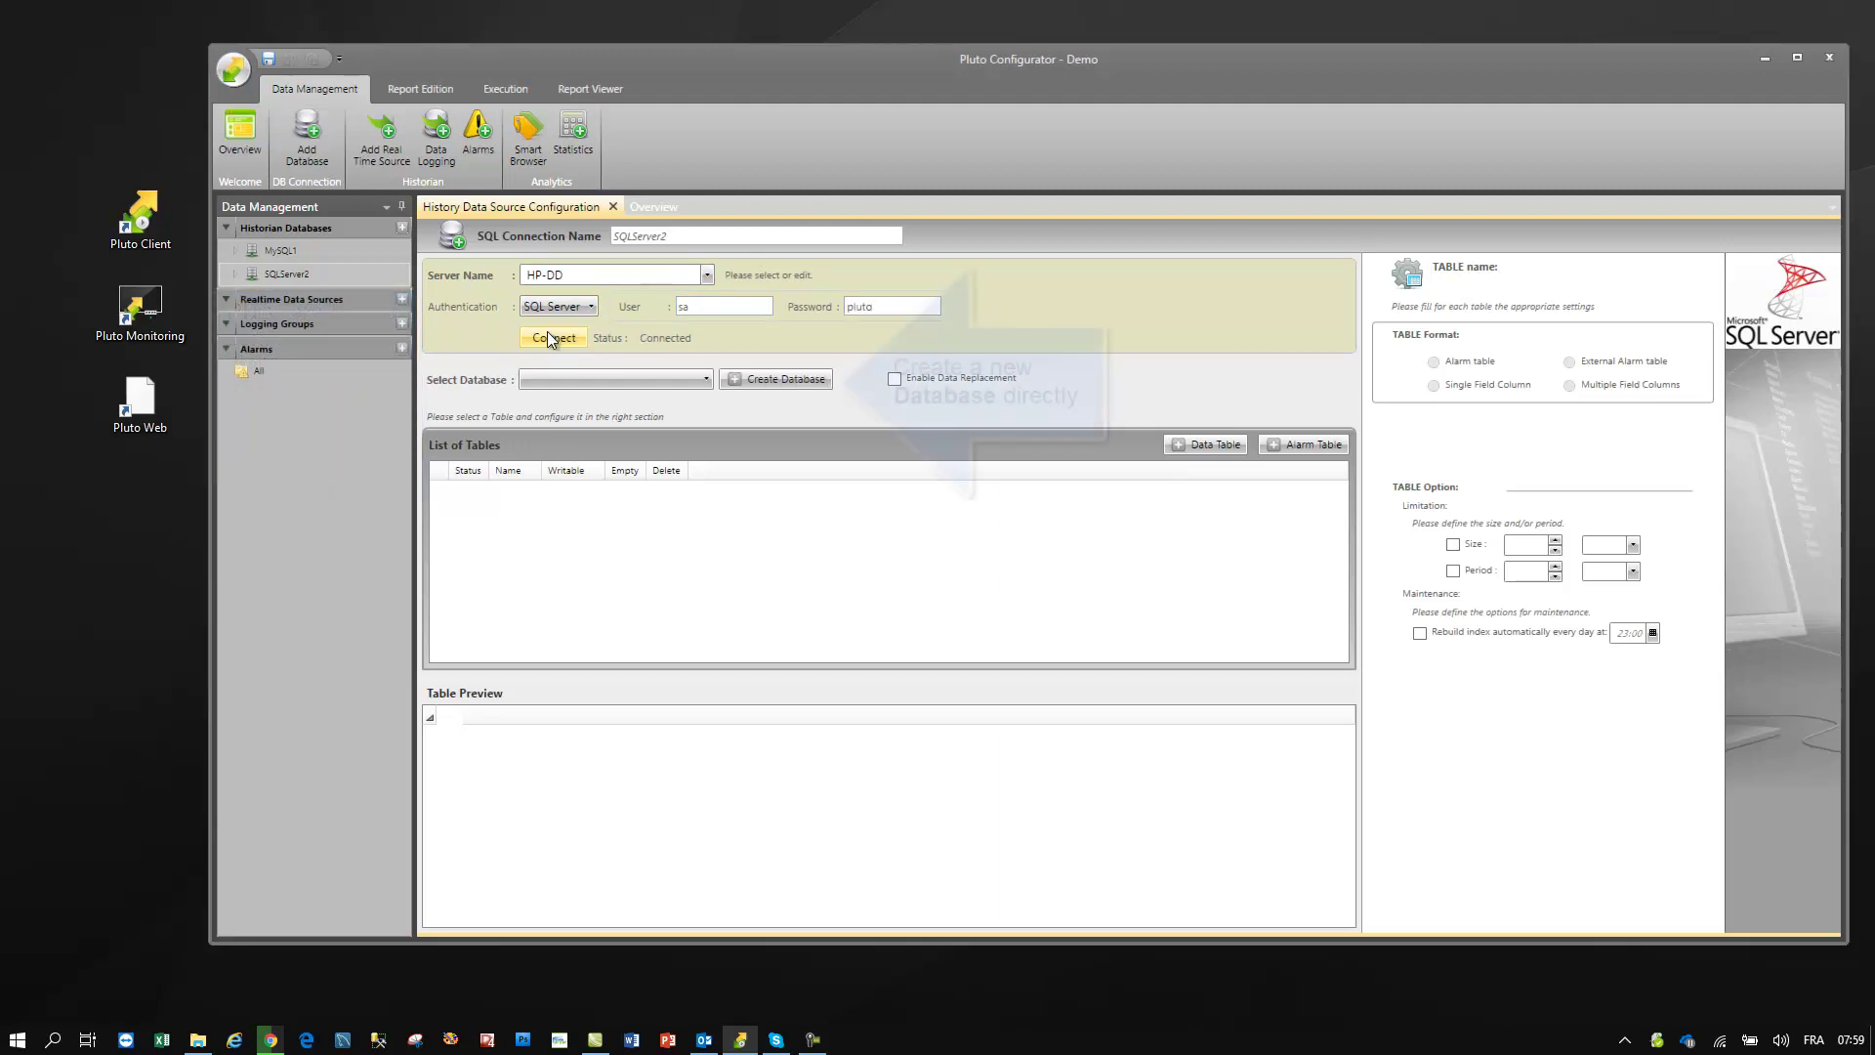
- Create a new database on HP-DD and acknowledge the success message
{"action": "left_click", "coordinate": [782, 379]}
{"action": "left_click", "coordinate": [1020, 509]}
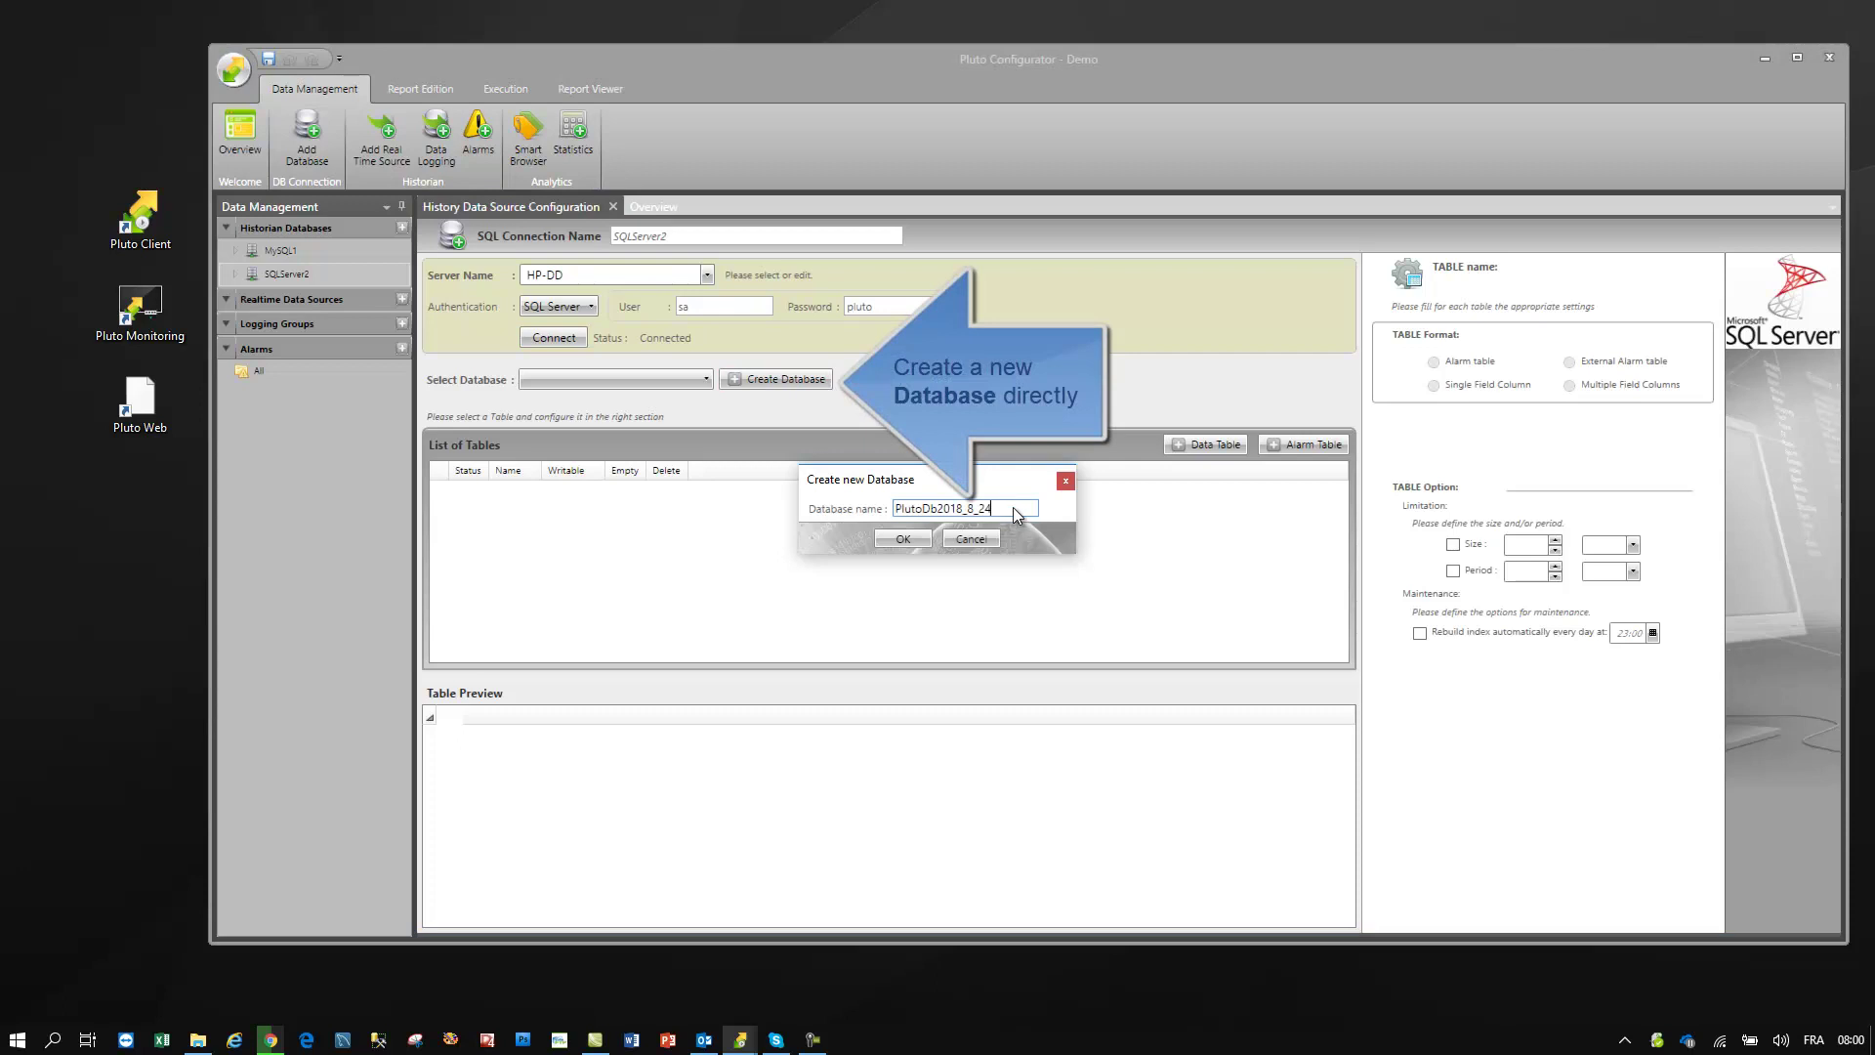
{"action": "key", "text": "ctrl+a"}
{"action": "type", "text": "EXA"}
{"action": "type", "text": "MPLE"}
{"action": "key", "text": "Return"}
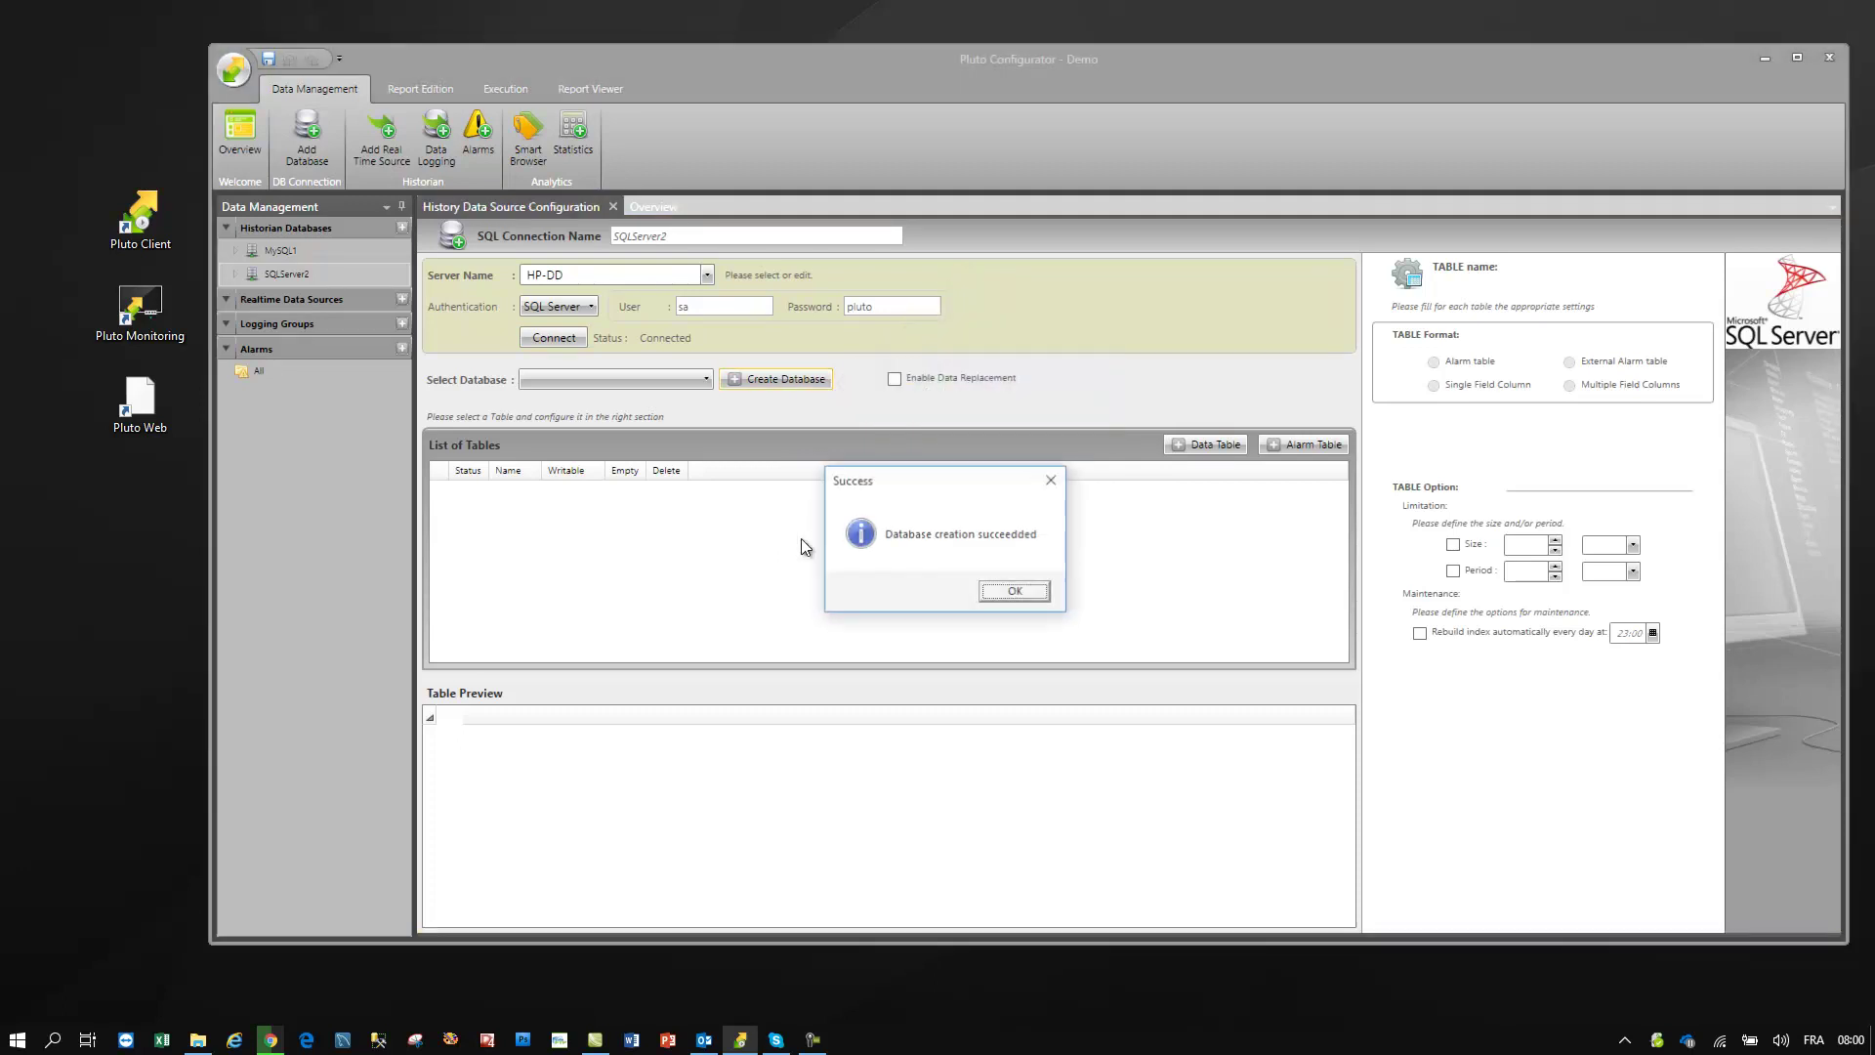
{"action": "left_click", "coordinate": [1003, 594]}
- Select EXAKOM and add a PlutoHistorian data table with UTC timestamps and a 3-year period
{"action": "left_click", "coordinate": [614, 379]}
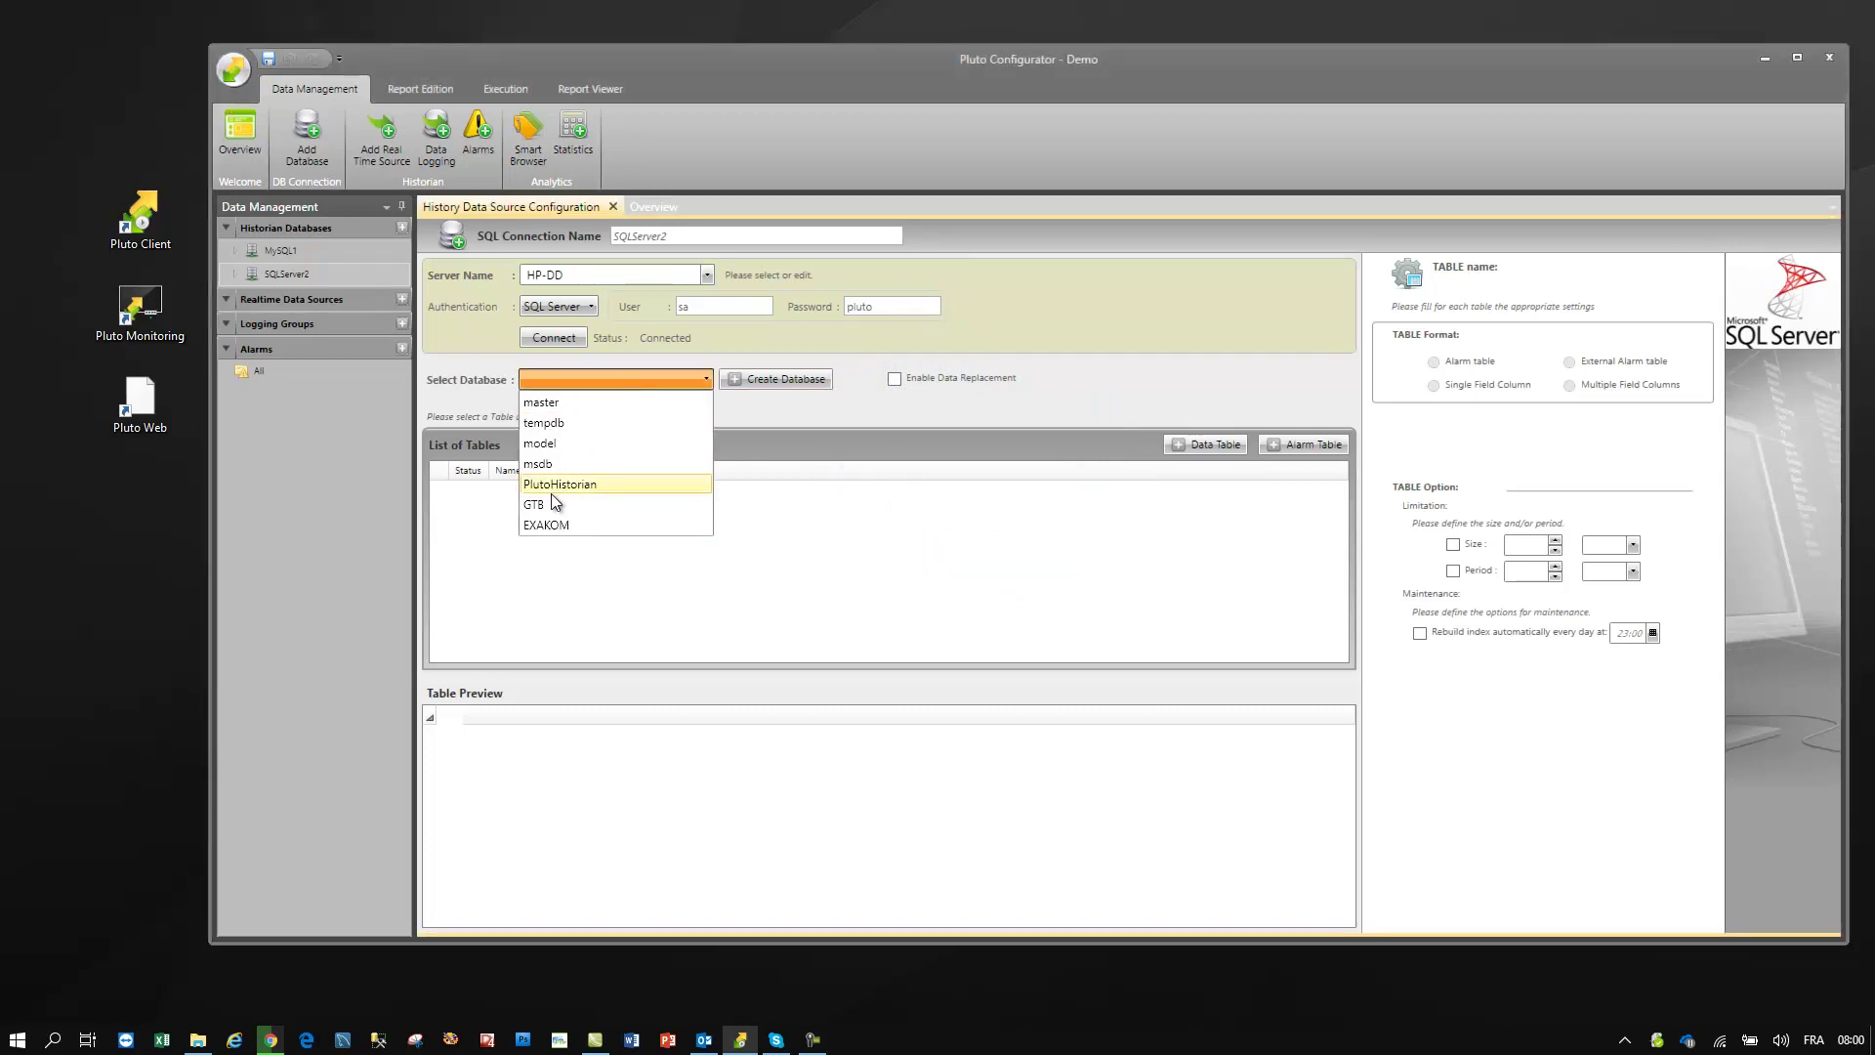
{"action": "left_click", "coordinate": [545, 525]}
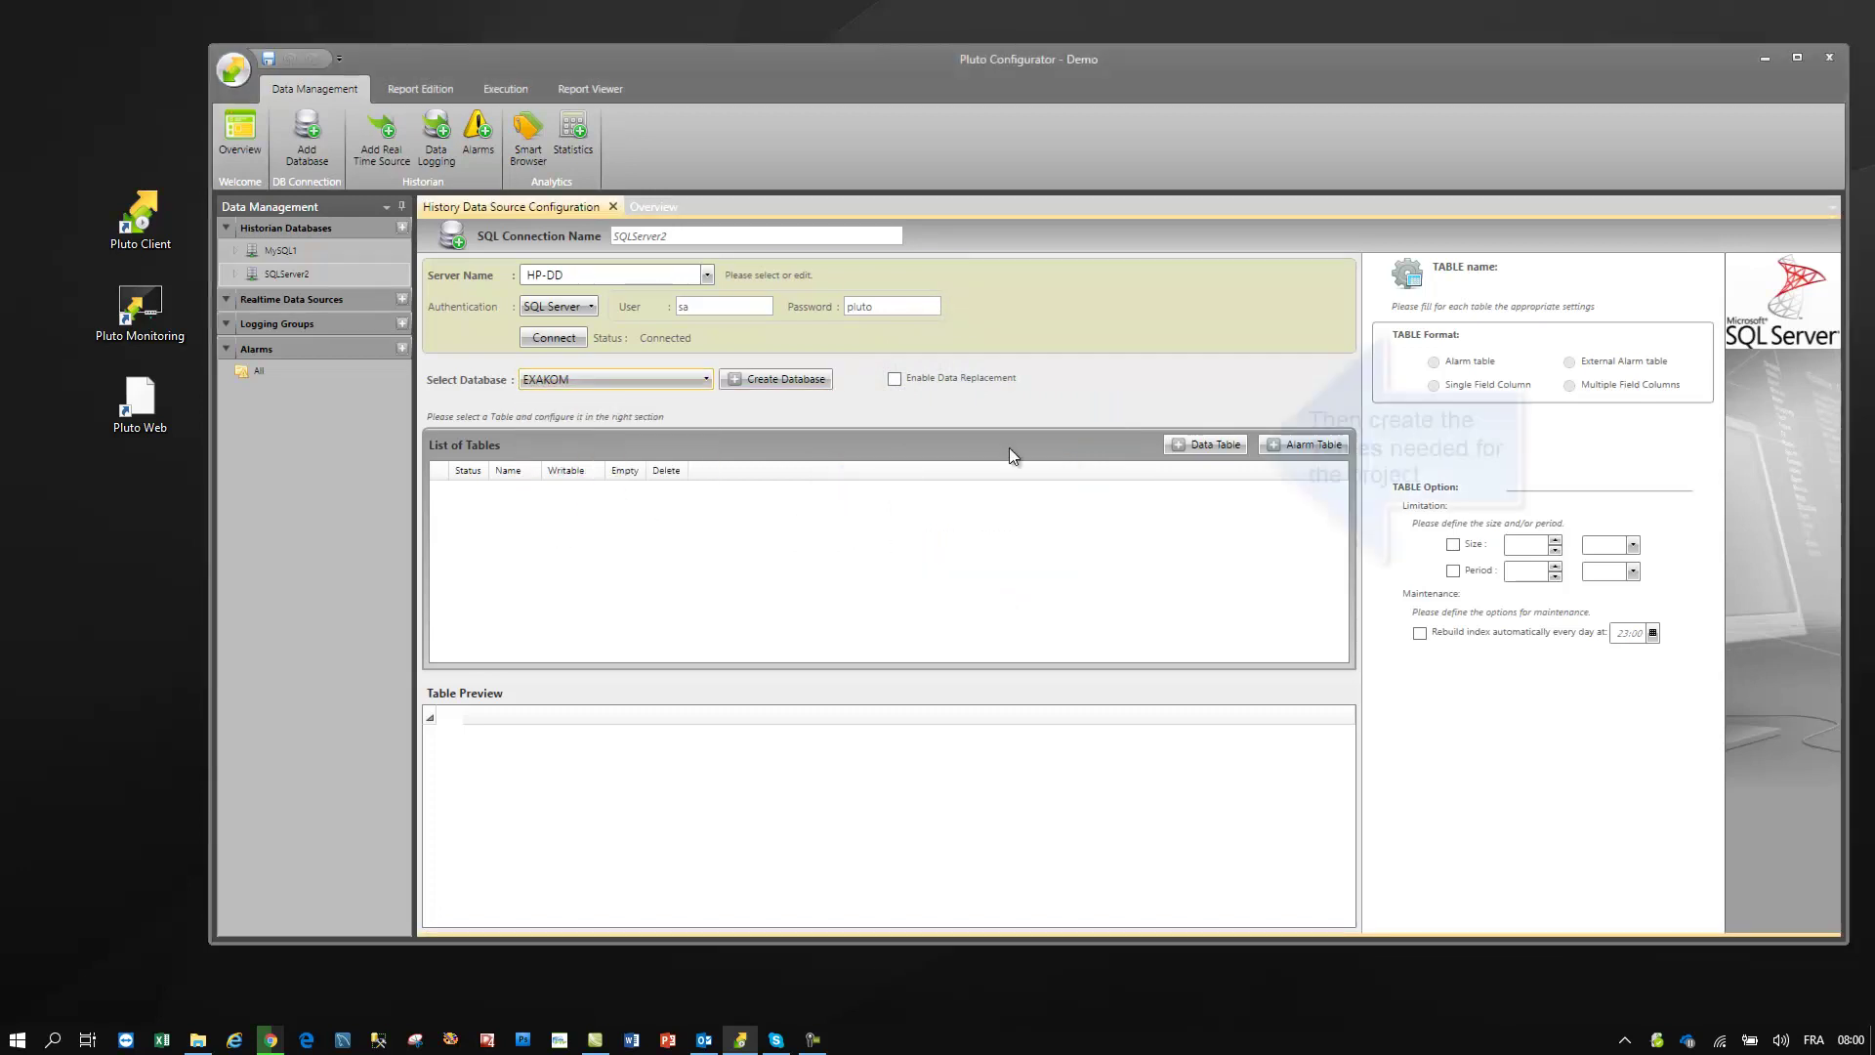
{"action": "left_click", "coordinate": [1211, 444]}
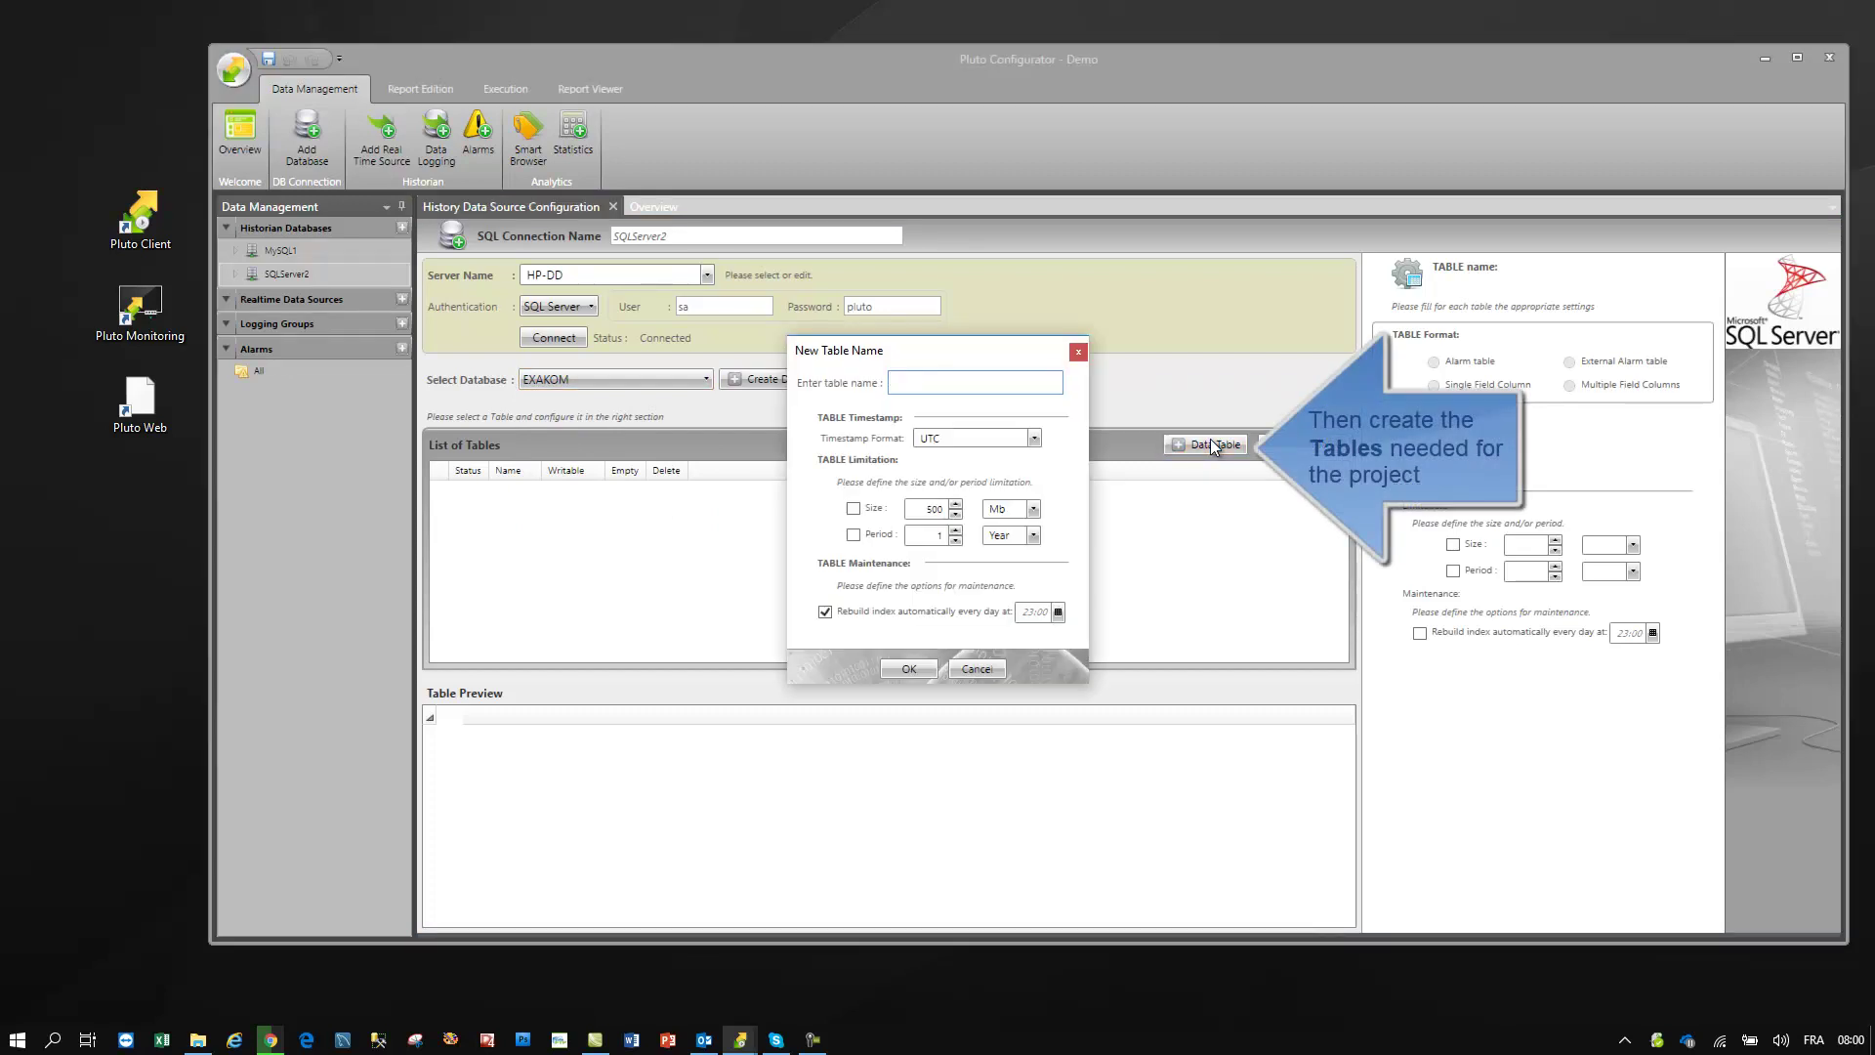
{"action": "type", "text": "PlutoHistorian"}
{"action": "left_click", "coordinate": [1037, 437]}
{"action": "left_click", "coordinate": [1036, 437]}
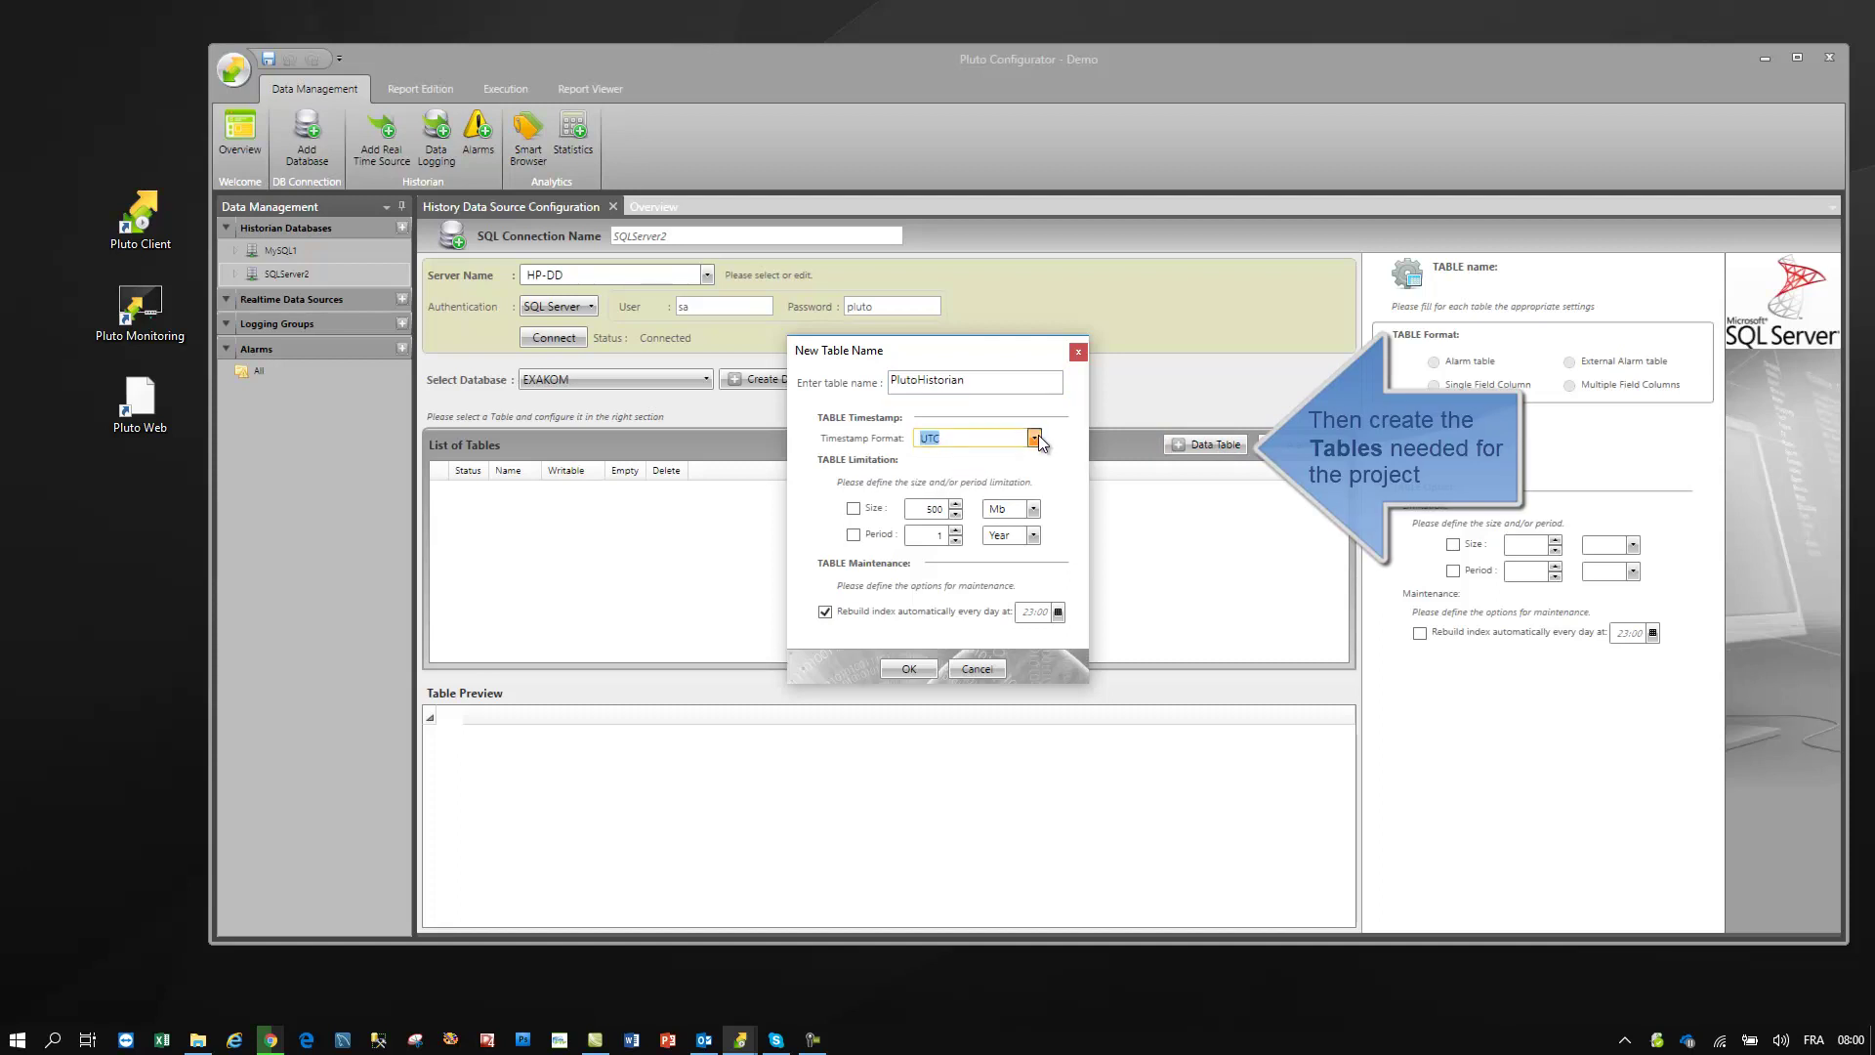
{"action": "left_click", "coordinate": [853, 534]}
{"action": "type", "text": "3"}
{"action": "left_click", "coordinate": [906, 674]}
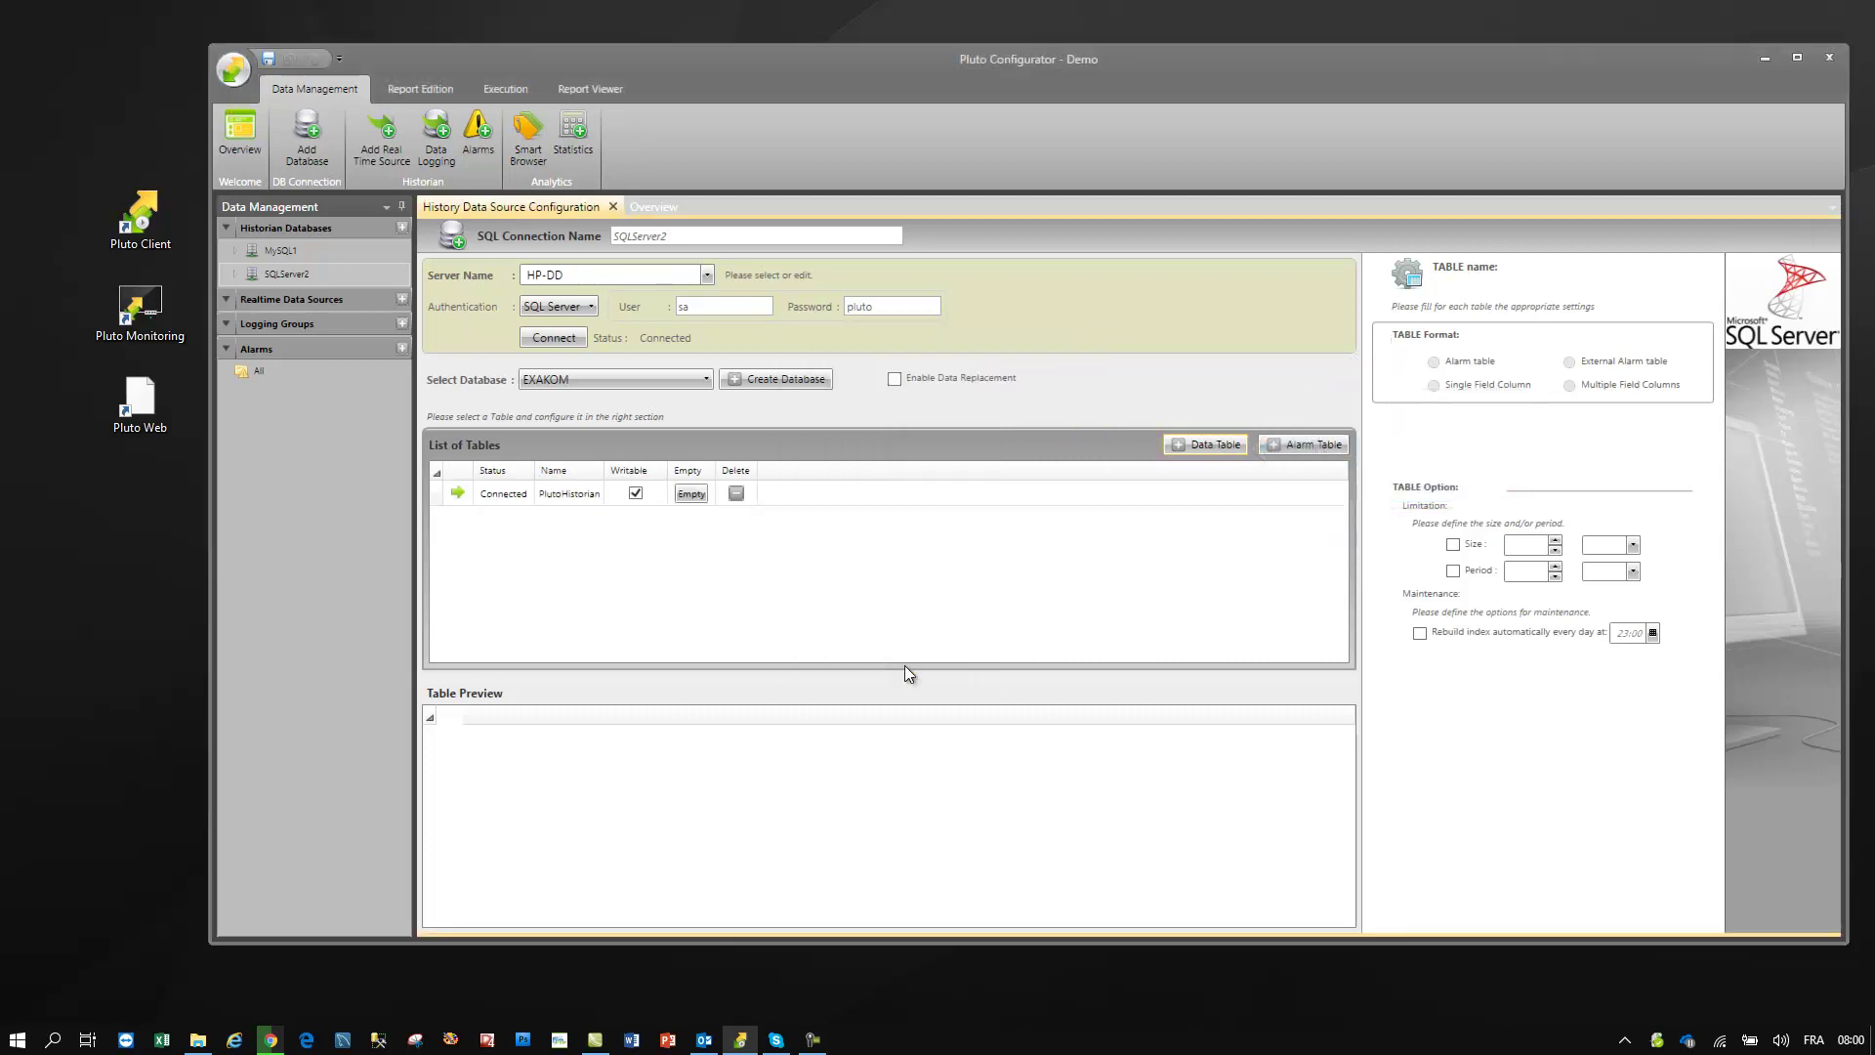
- Add a new OPC UA real-time source named OpcUA
{"action": "left_click", "coordinate": [572, 494]}
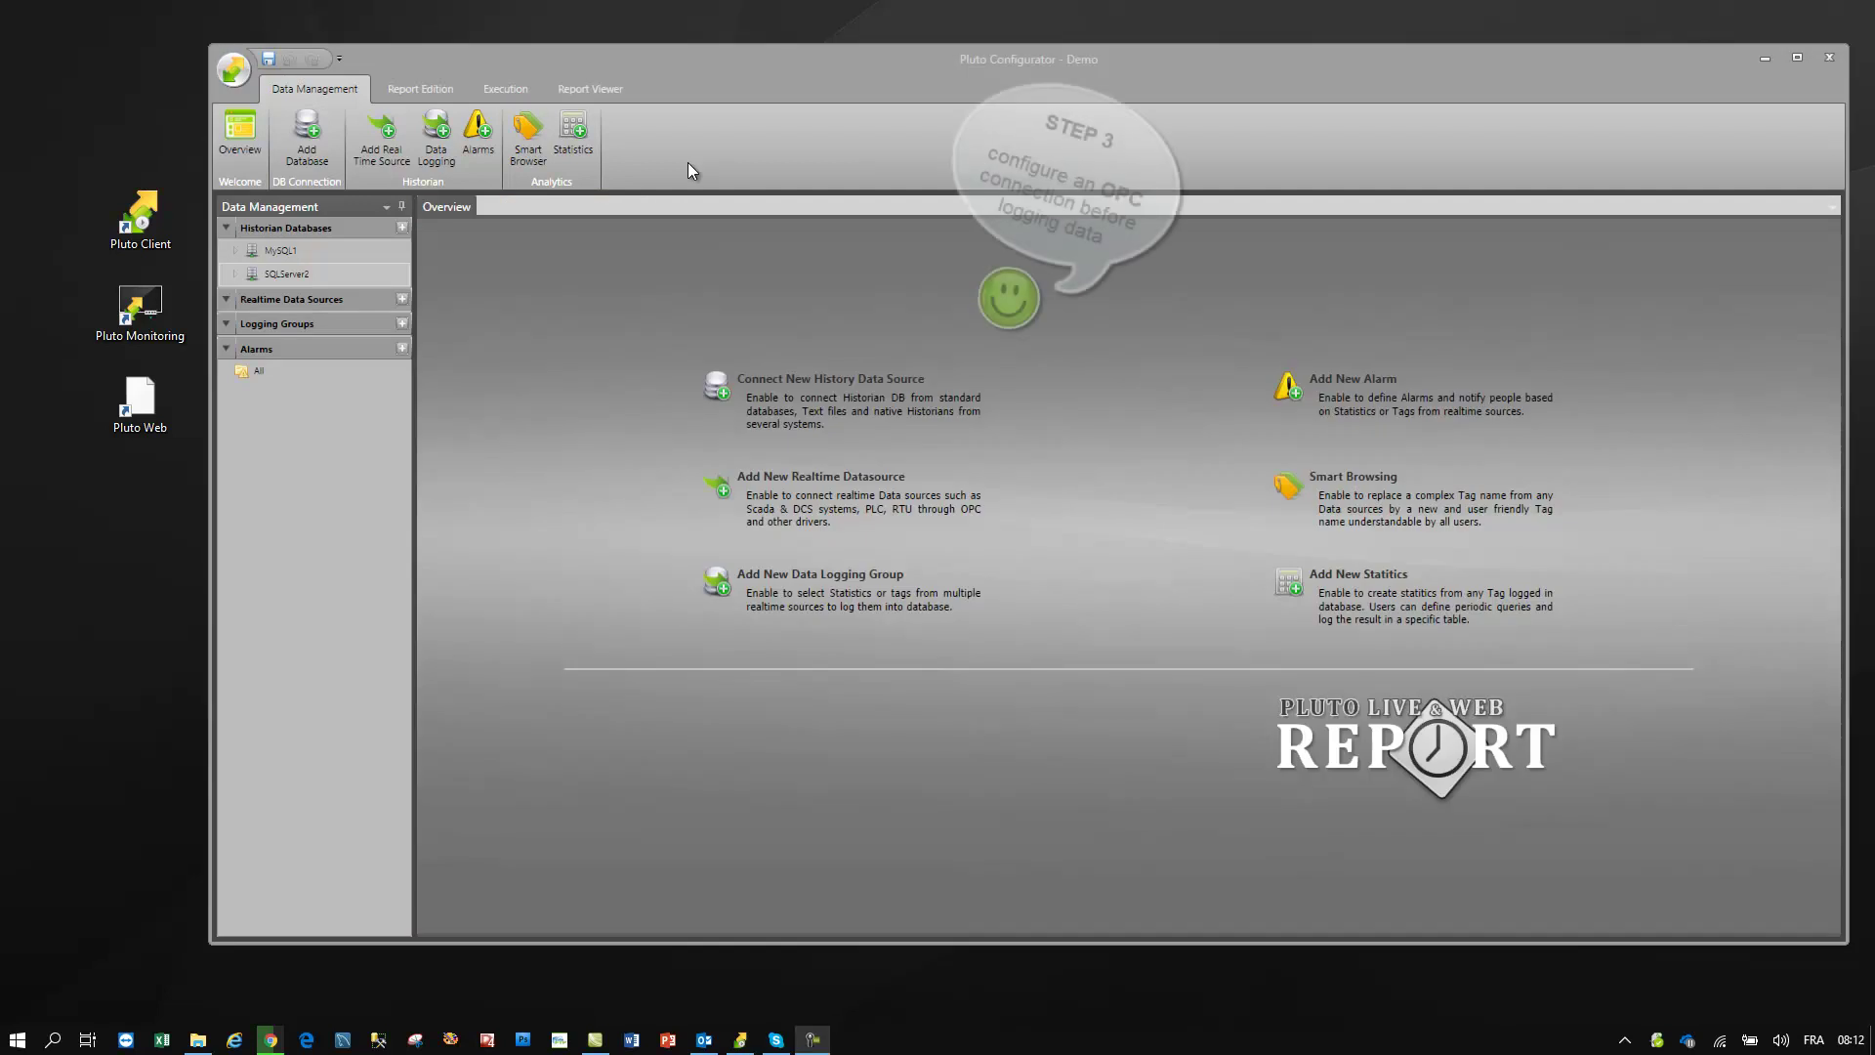
{"action": "left_click", "coordinate": [385, 145]}
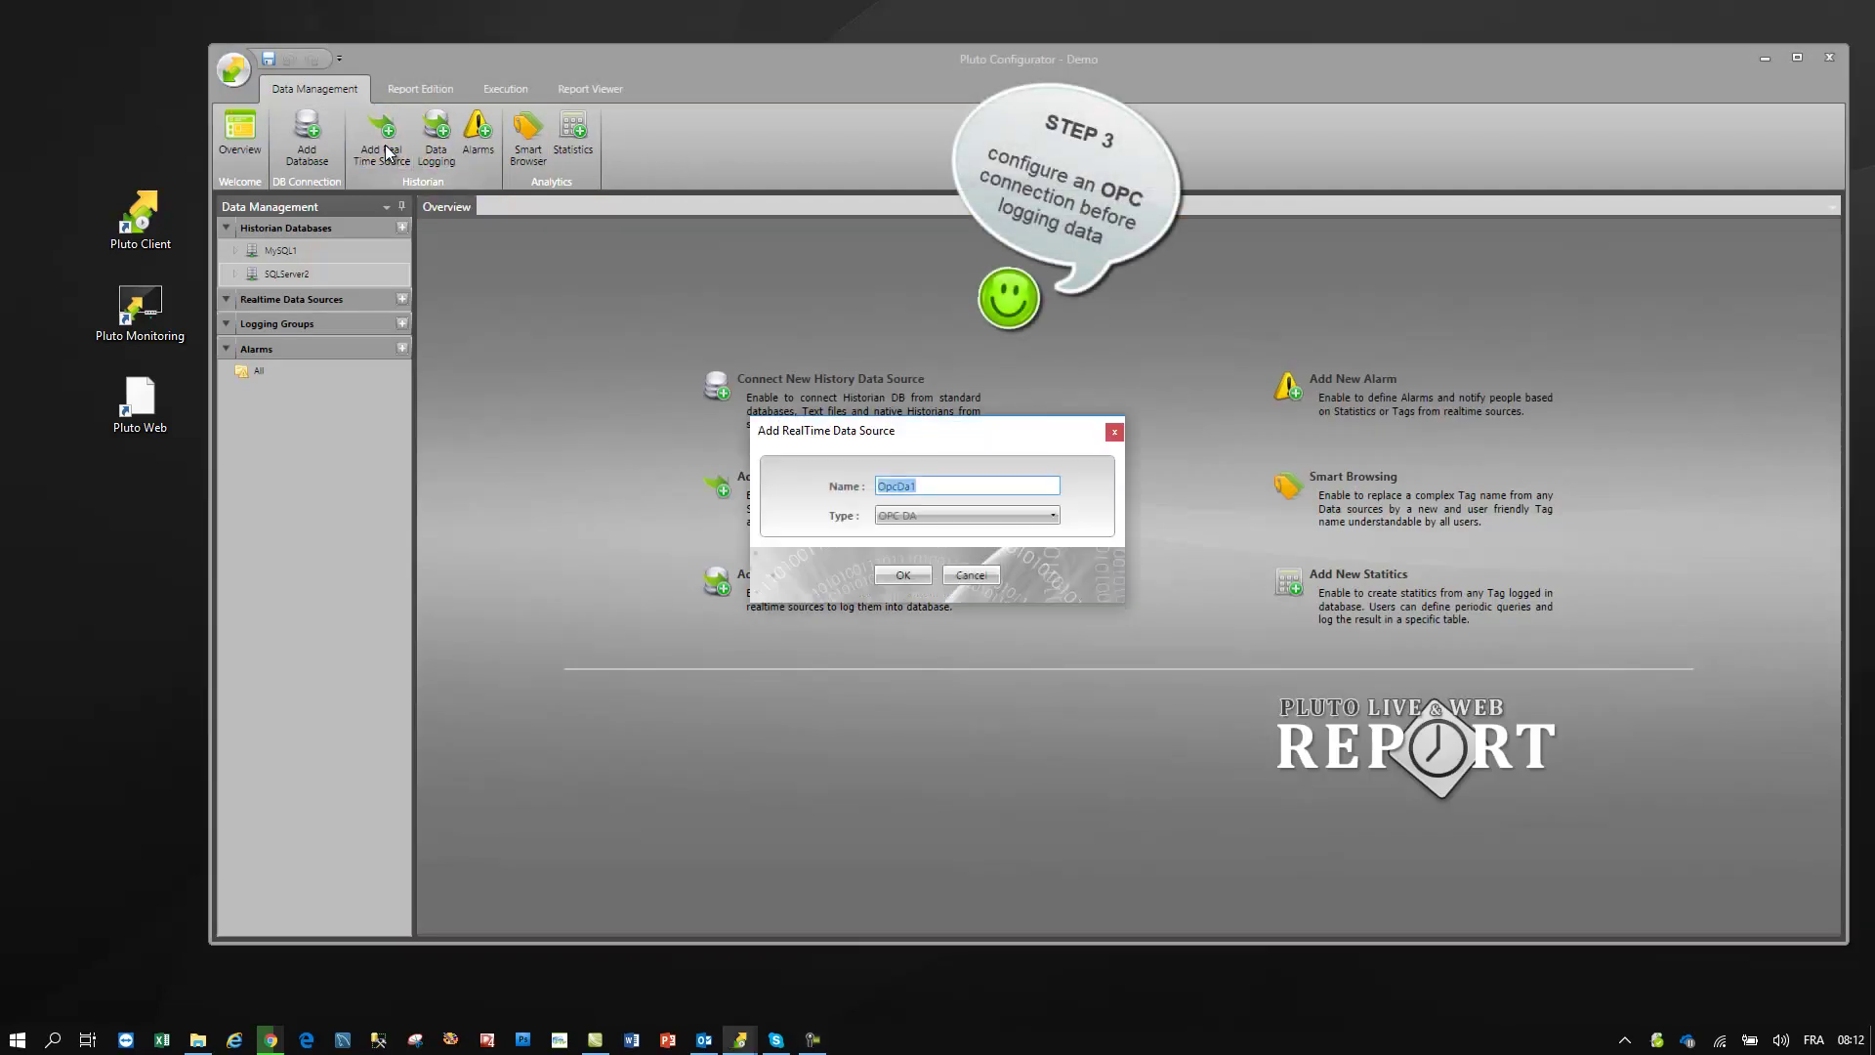
{"action": "left_click", "coordinate": [911, 512]}
{"action": "left_click", "coordinate": [935, 556]}
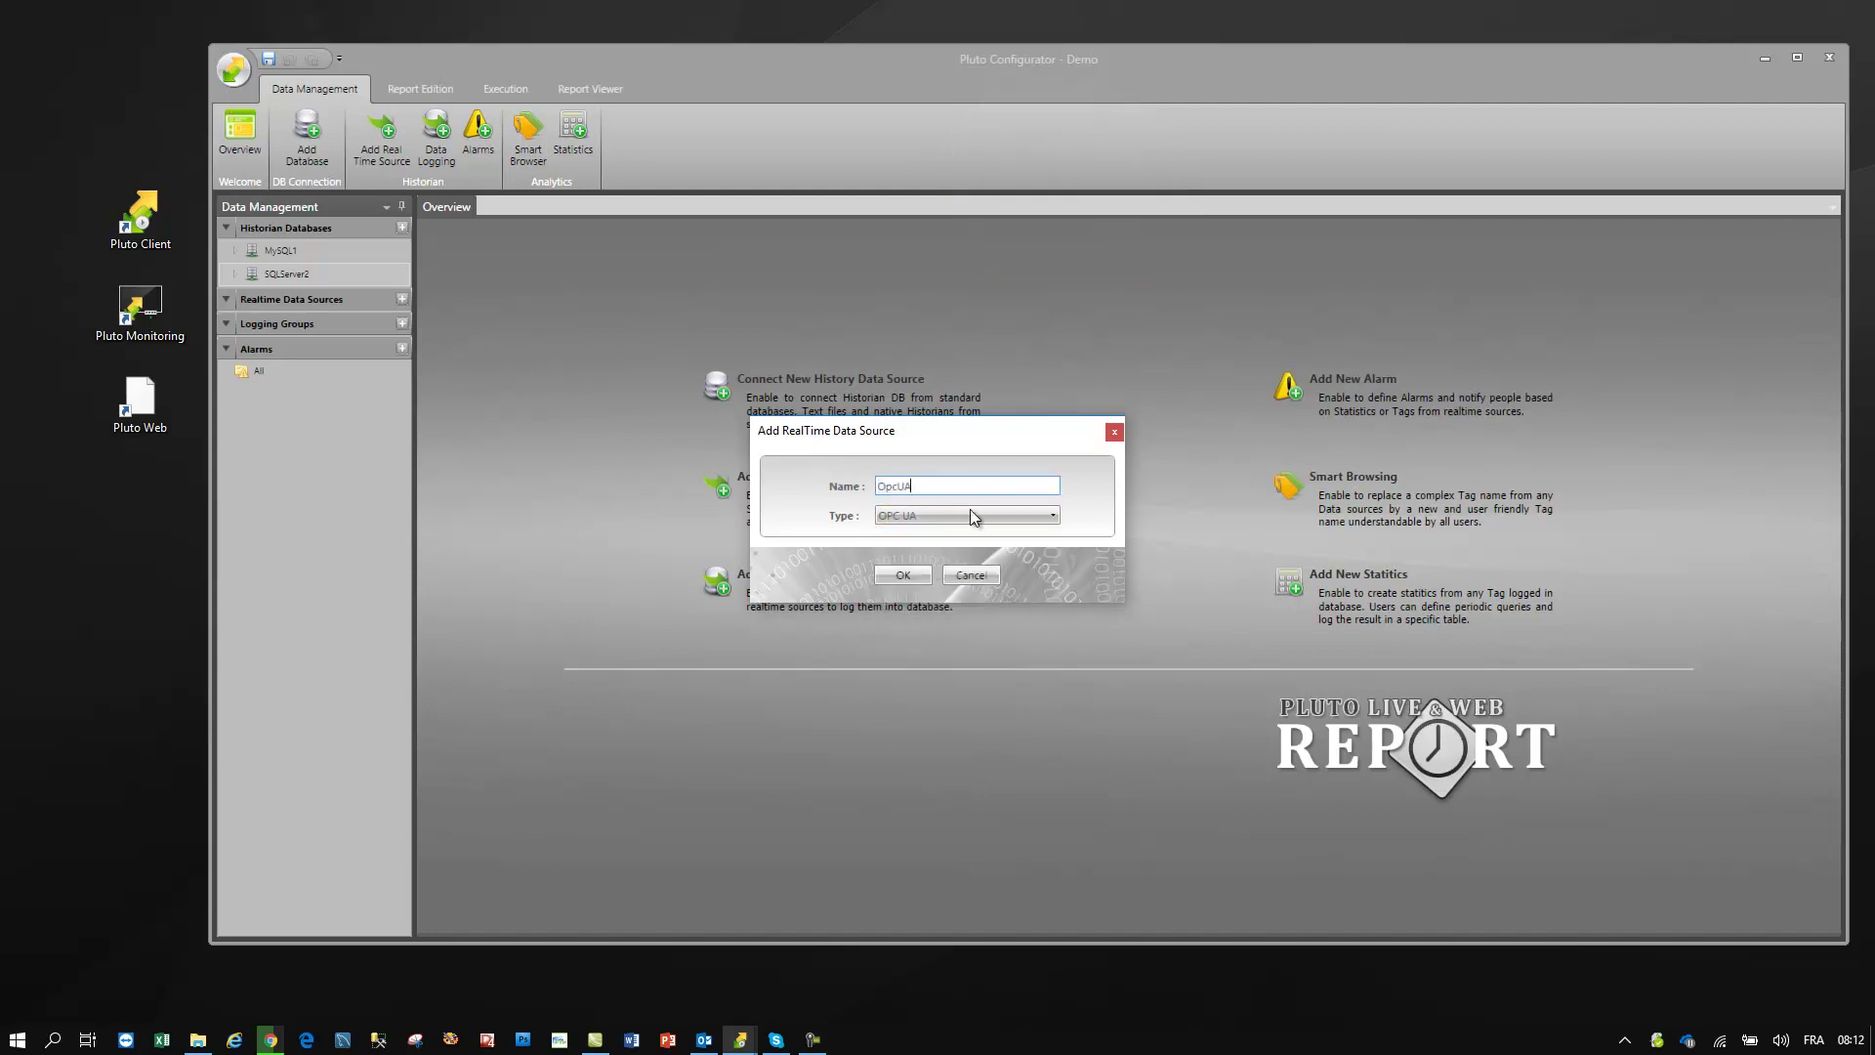
{"action": "left_click", "coordinate": [902, 576]}
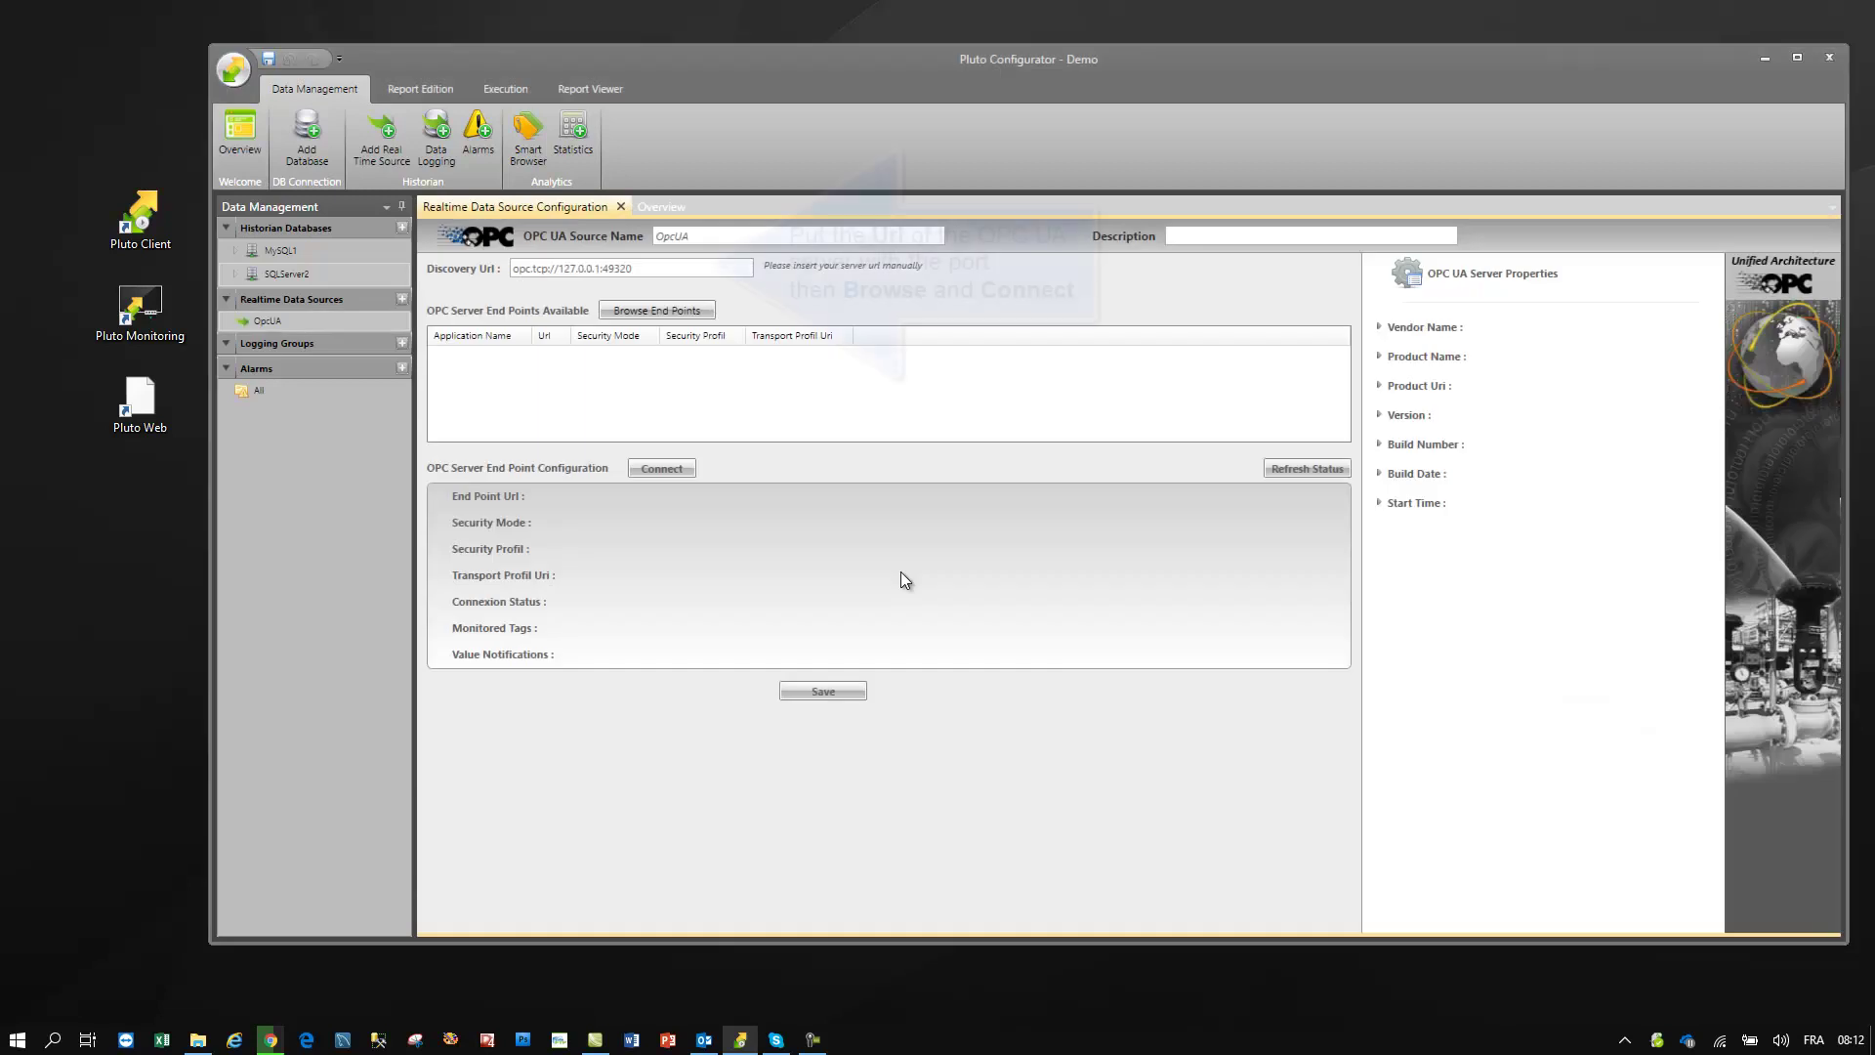
- Connect OpcUA to the KEPServerEX endpoint at opc.tcp://127.0.0.1:49320 and save it
{"action": "left_click_drag", "start_coordinate": [671, 269], "coordinate": [466, 266]}
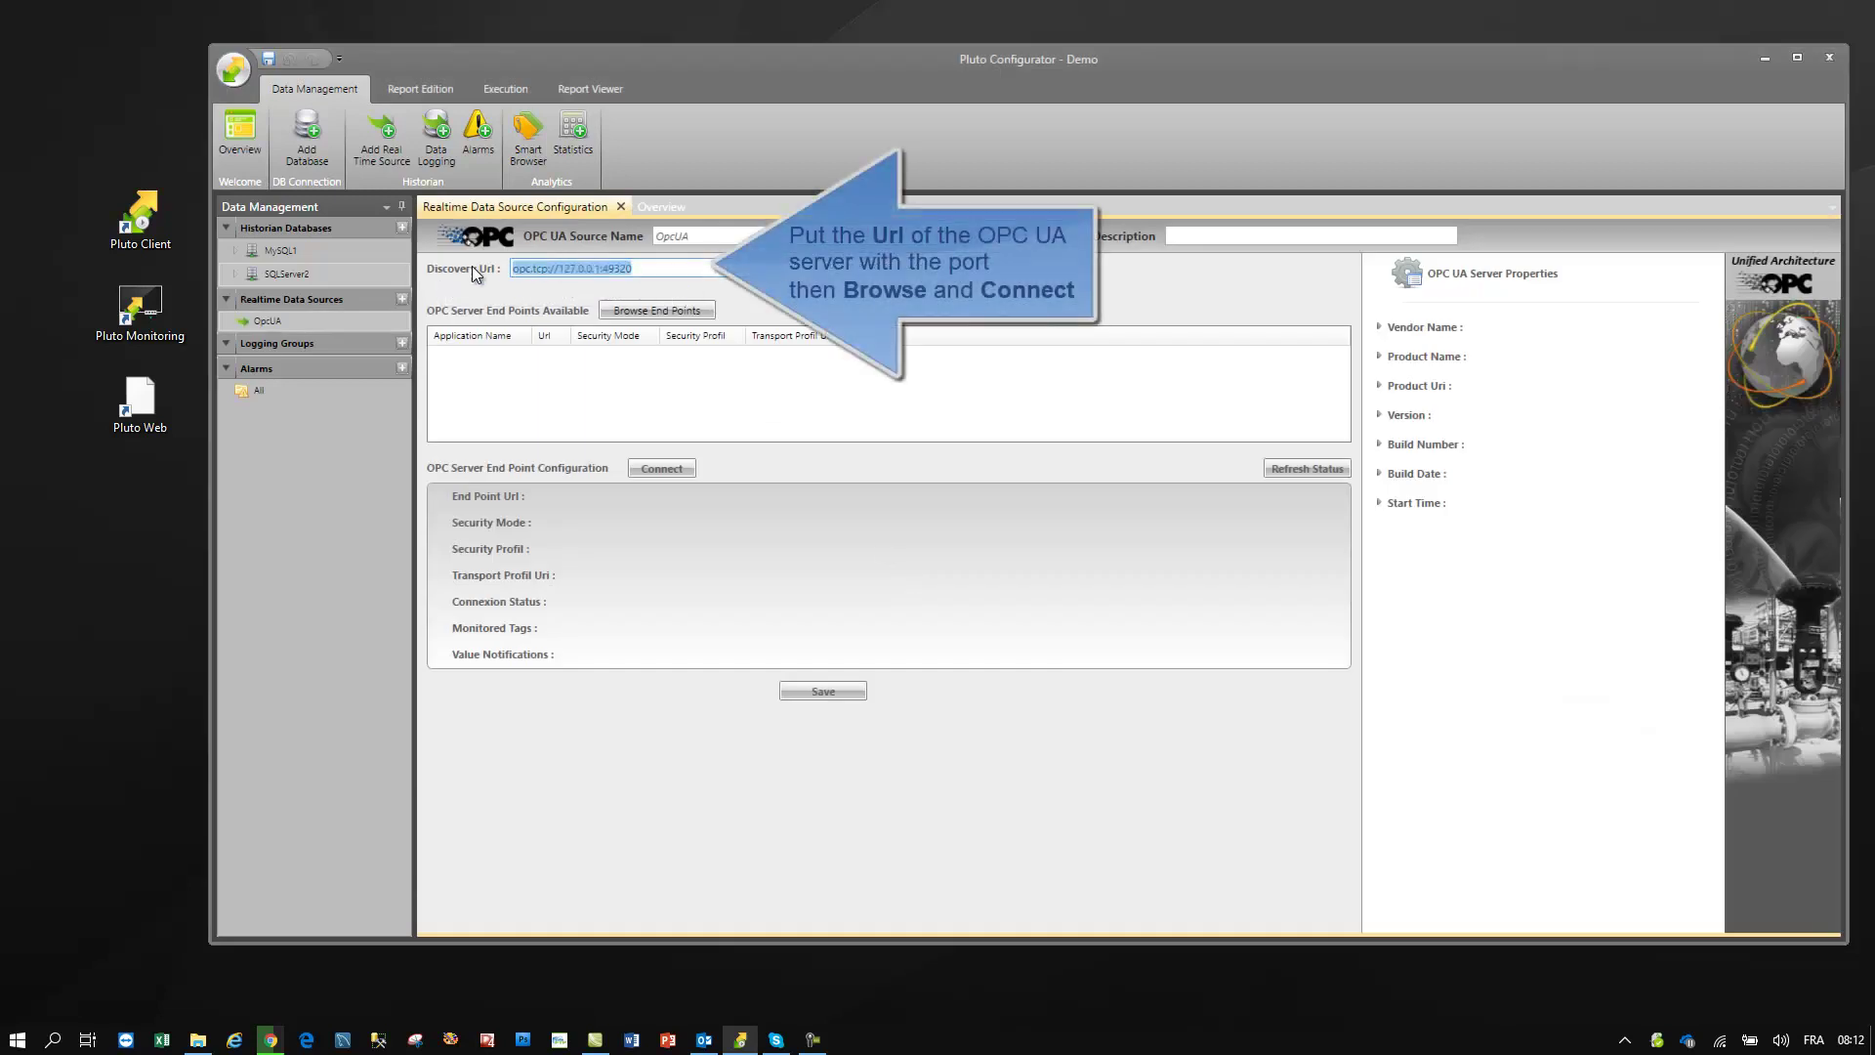
{"action": "left_click", "coordinate": [661, 312]}
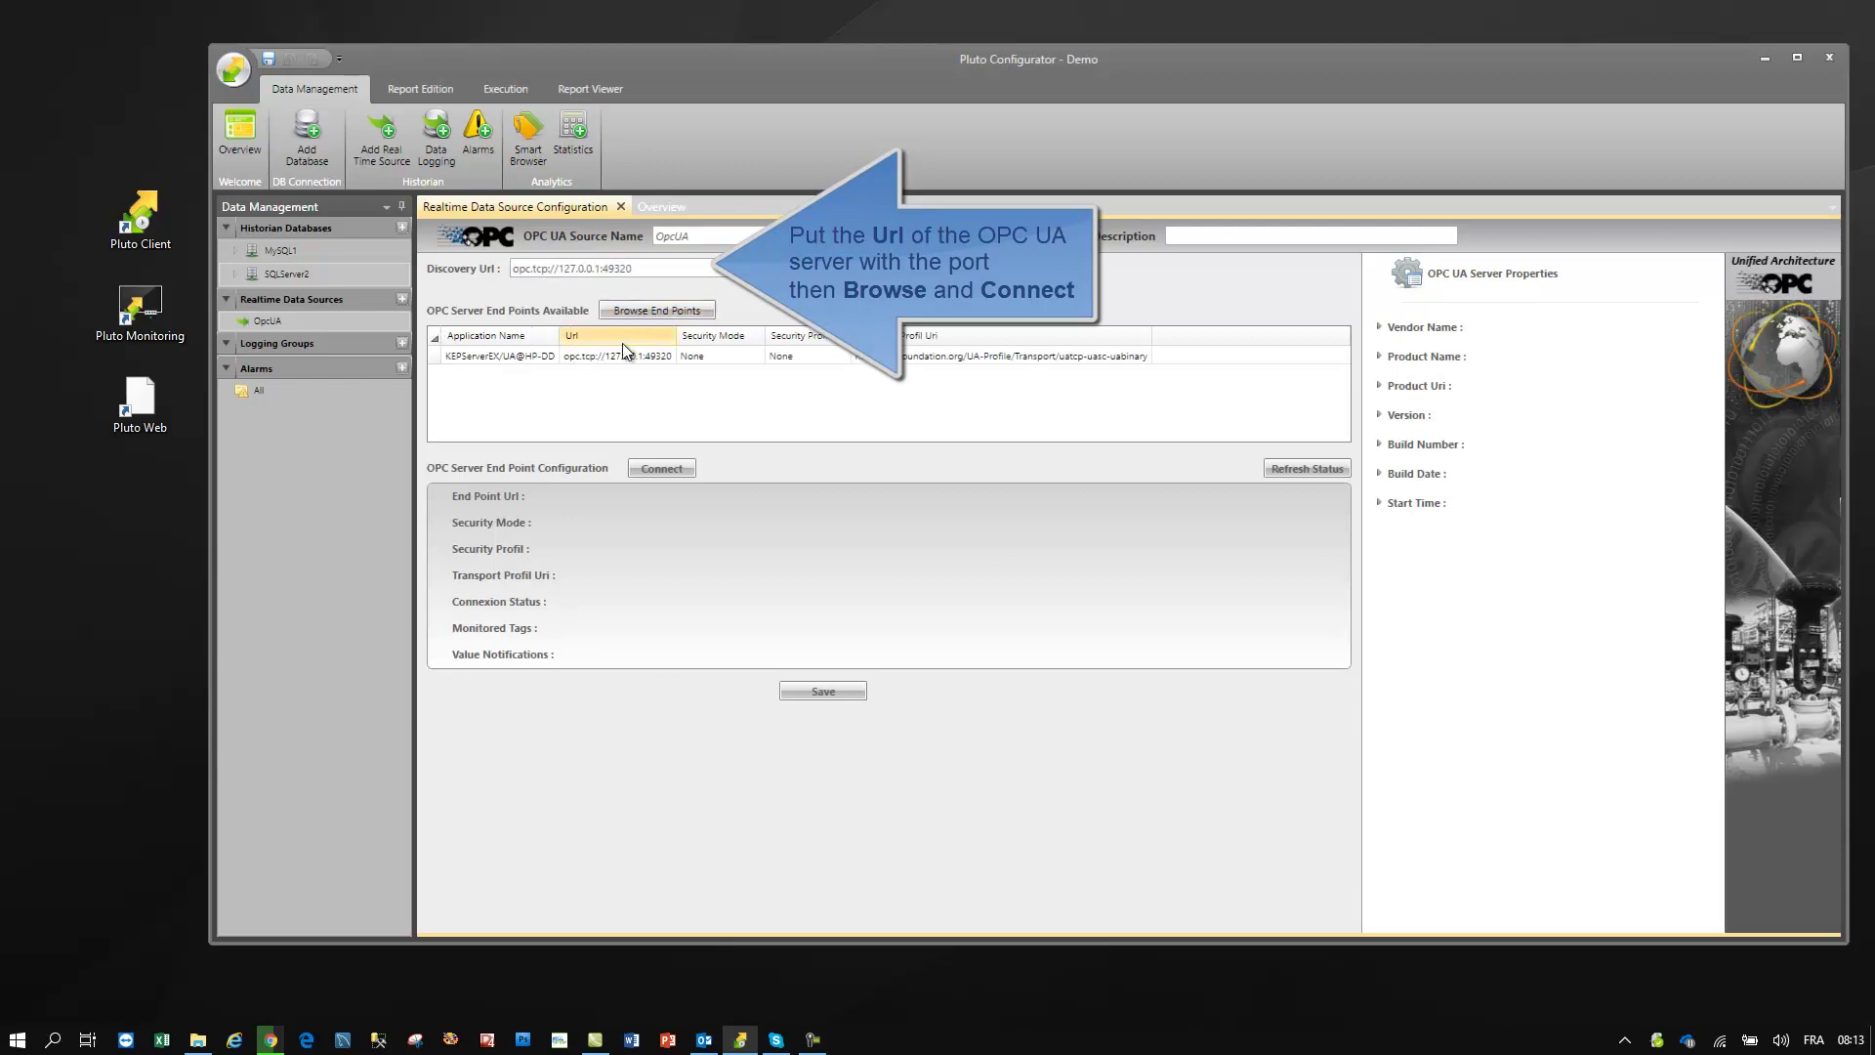
{"action": "left_click", "coordinate": [615, 356]}
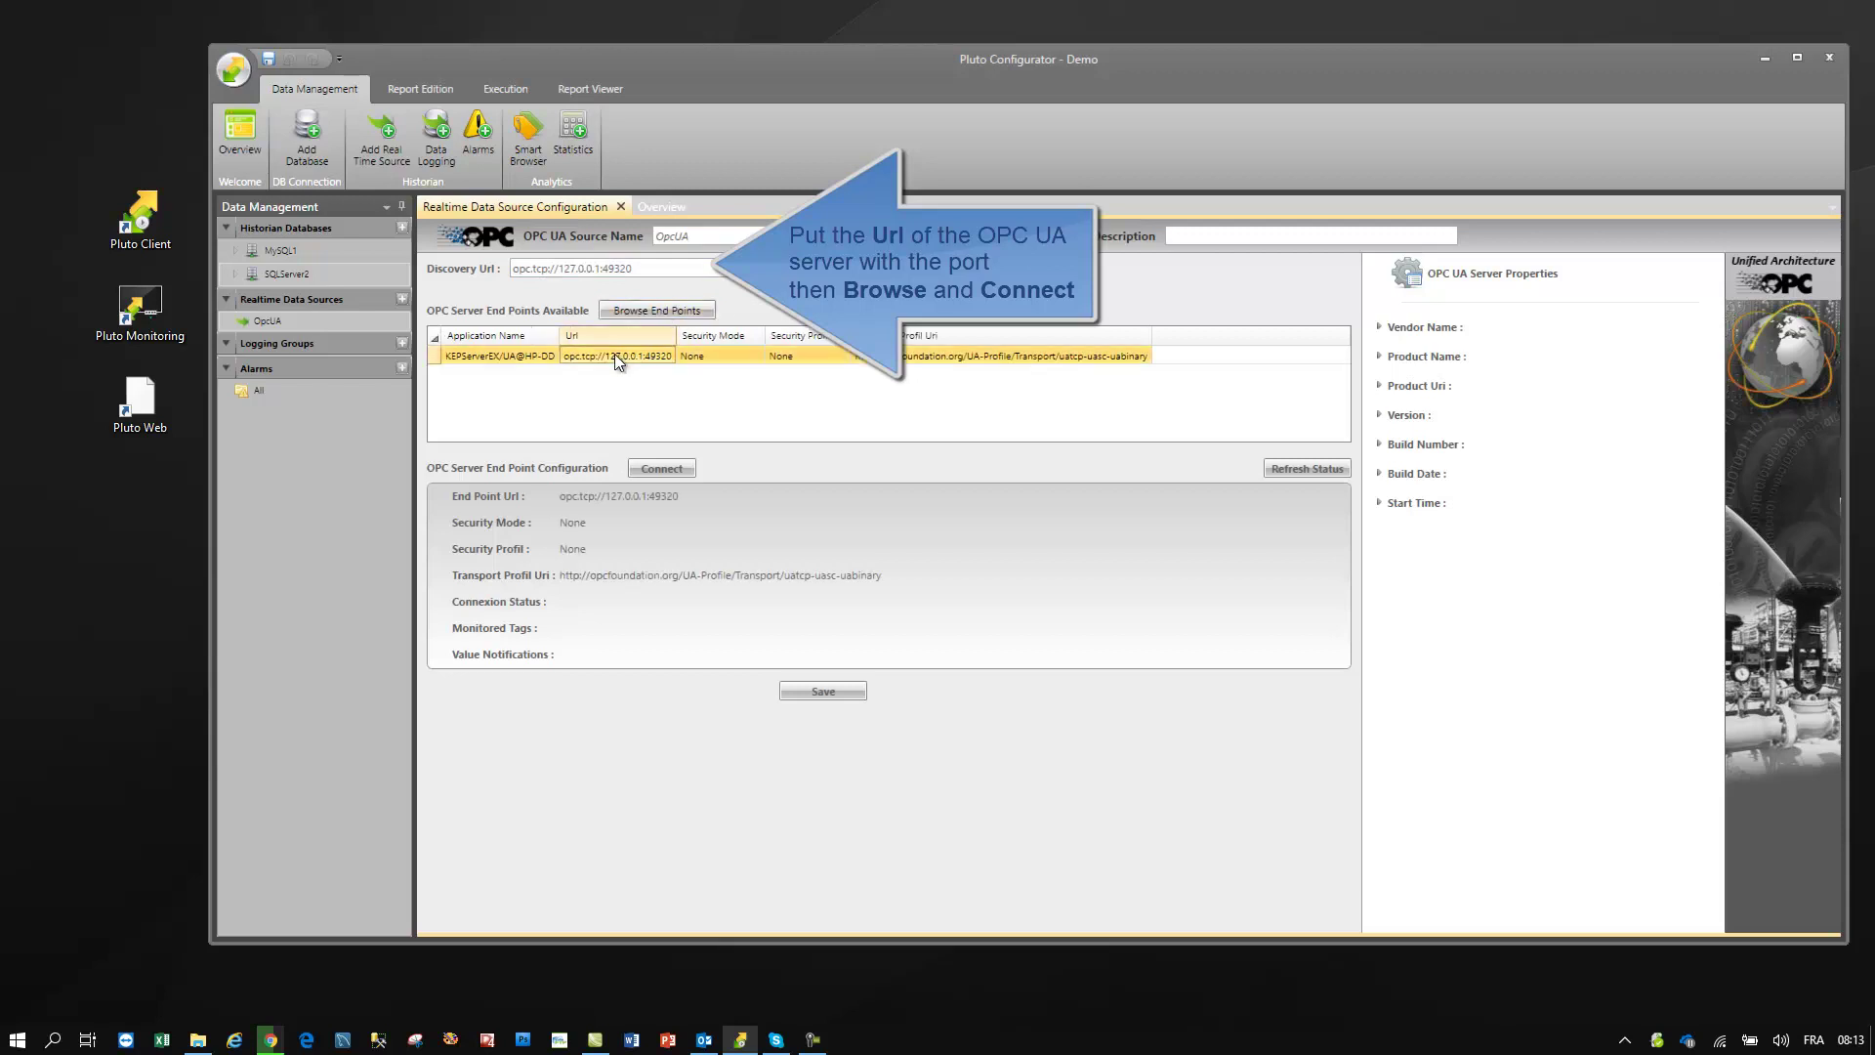
{"action": "left_click", "coordinate": [652, 470]}
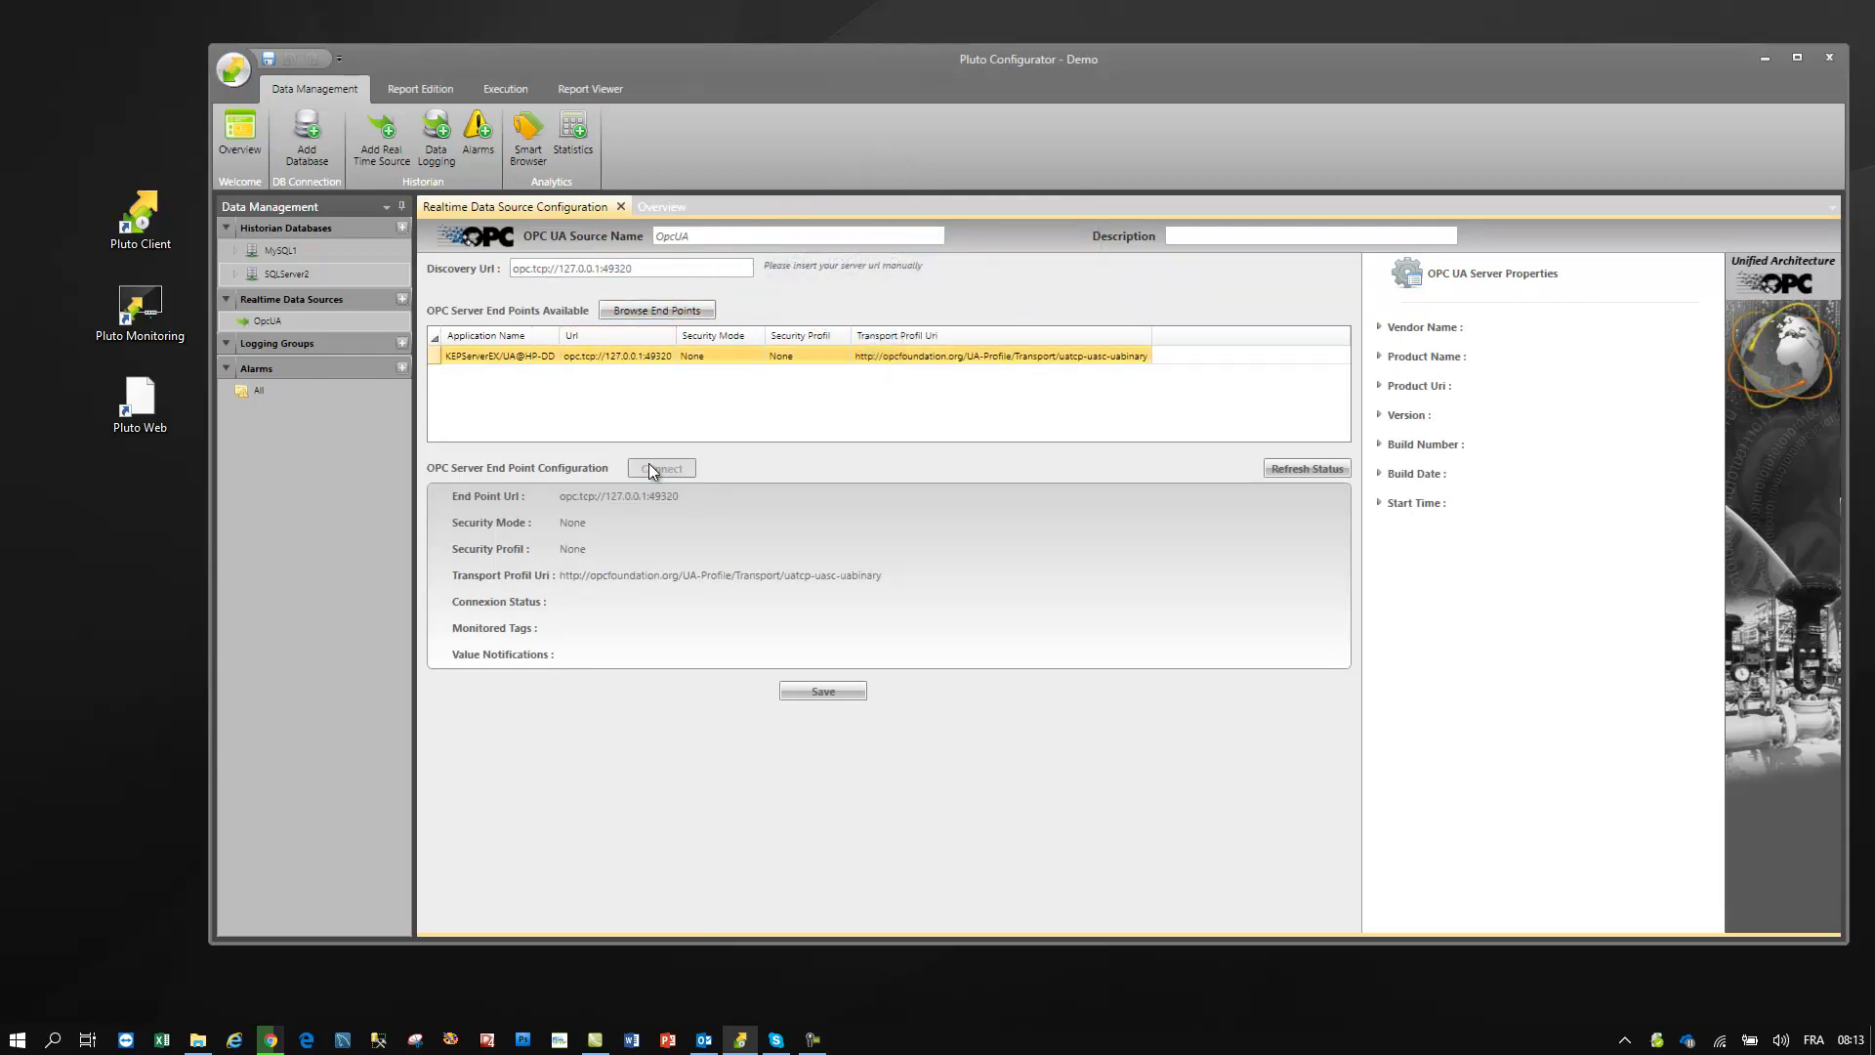
{"action": "left_click", "coordinate": [801, 692]}
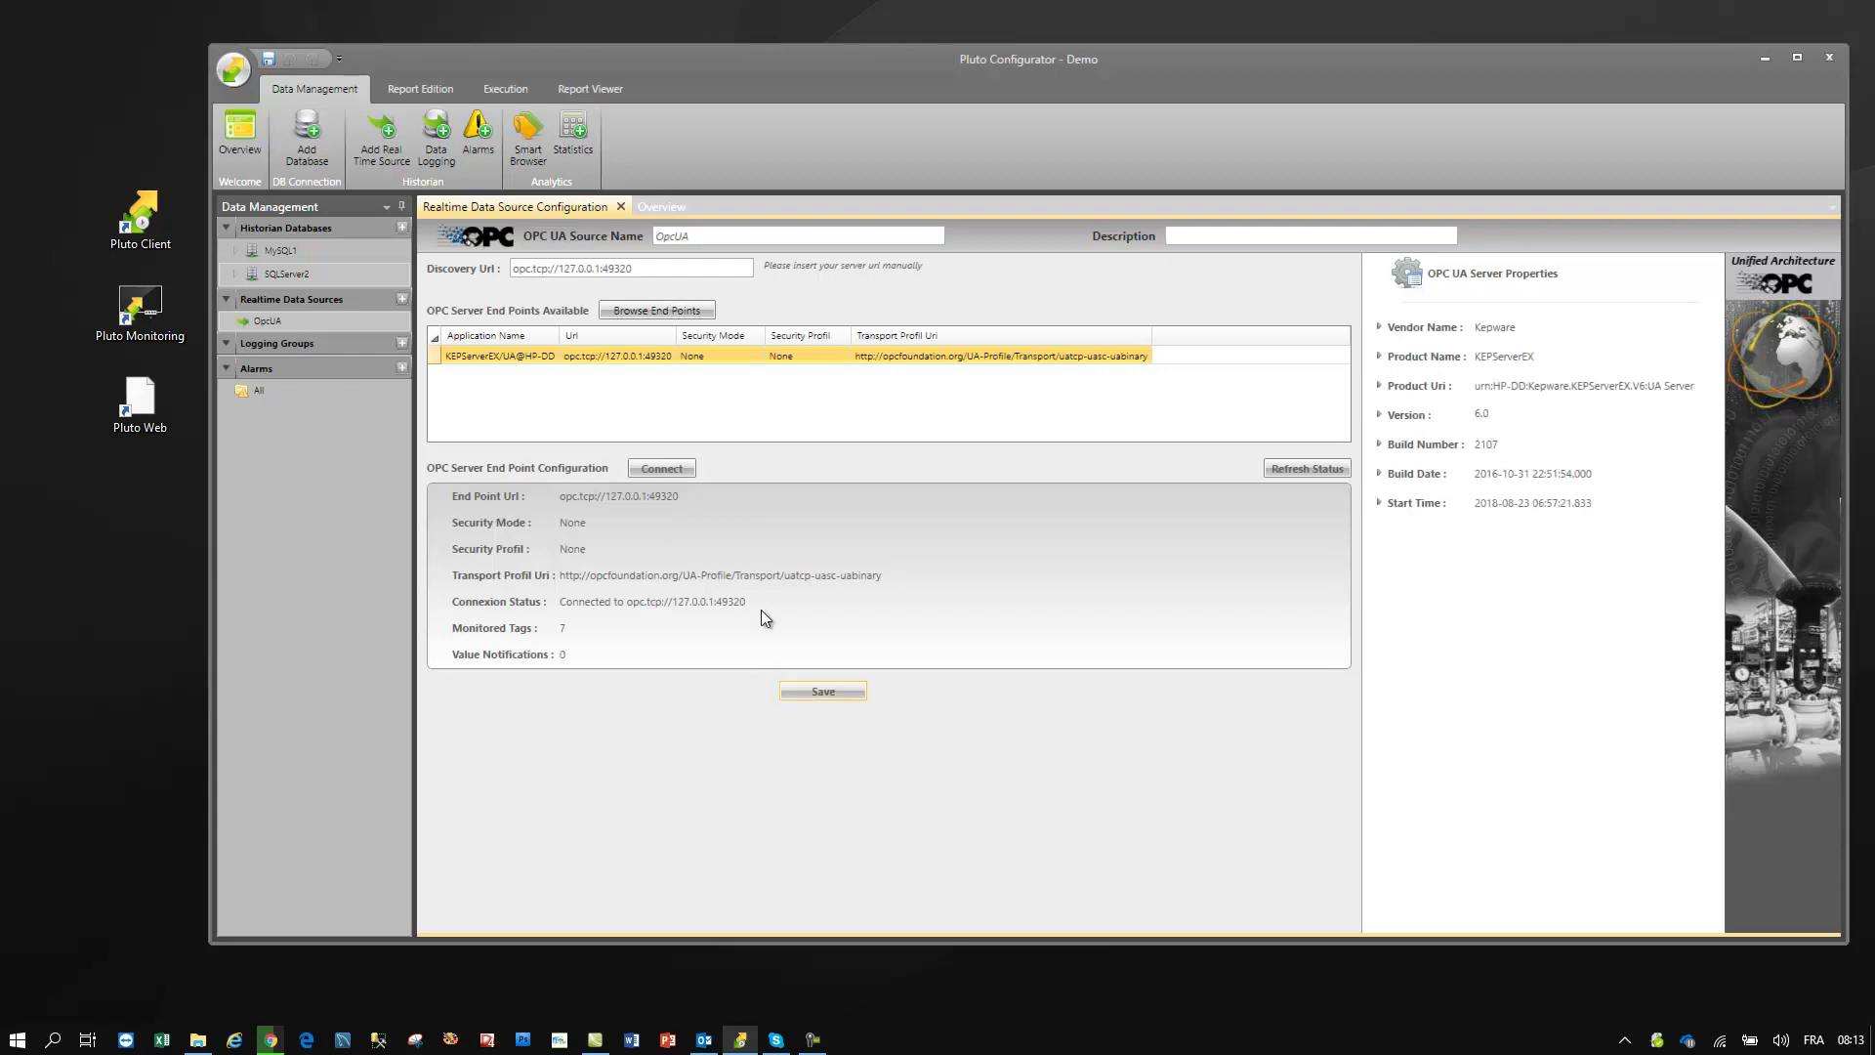
- Create logging group DataGroup1 with SQLServer2.PlutoHistorian as its destination table
{"action": "left_click", "coordinate": [437, 128]}
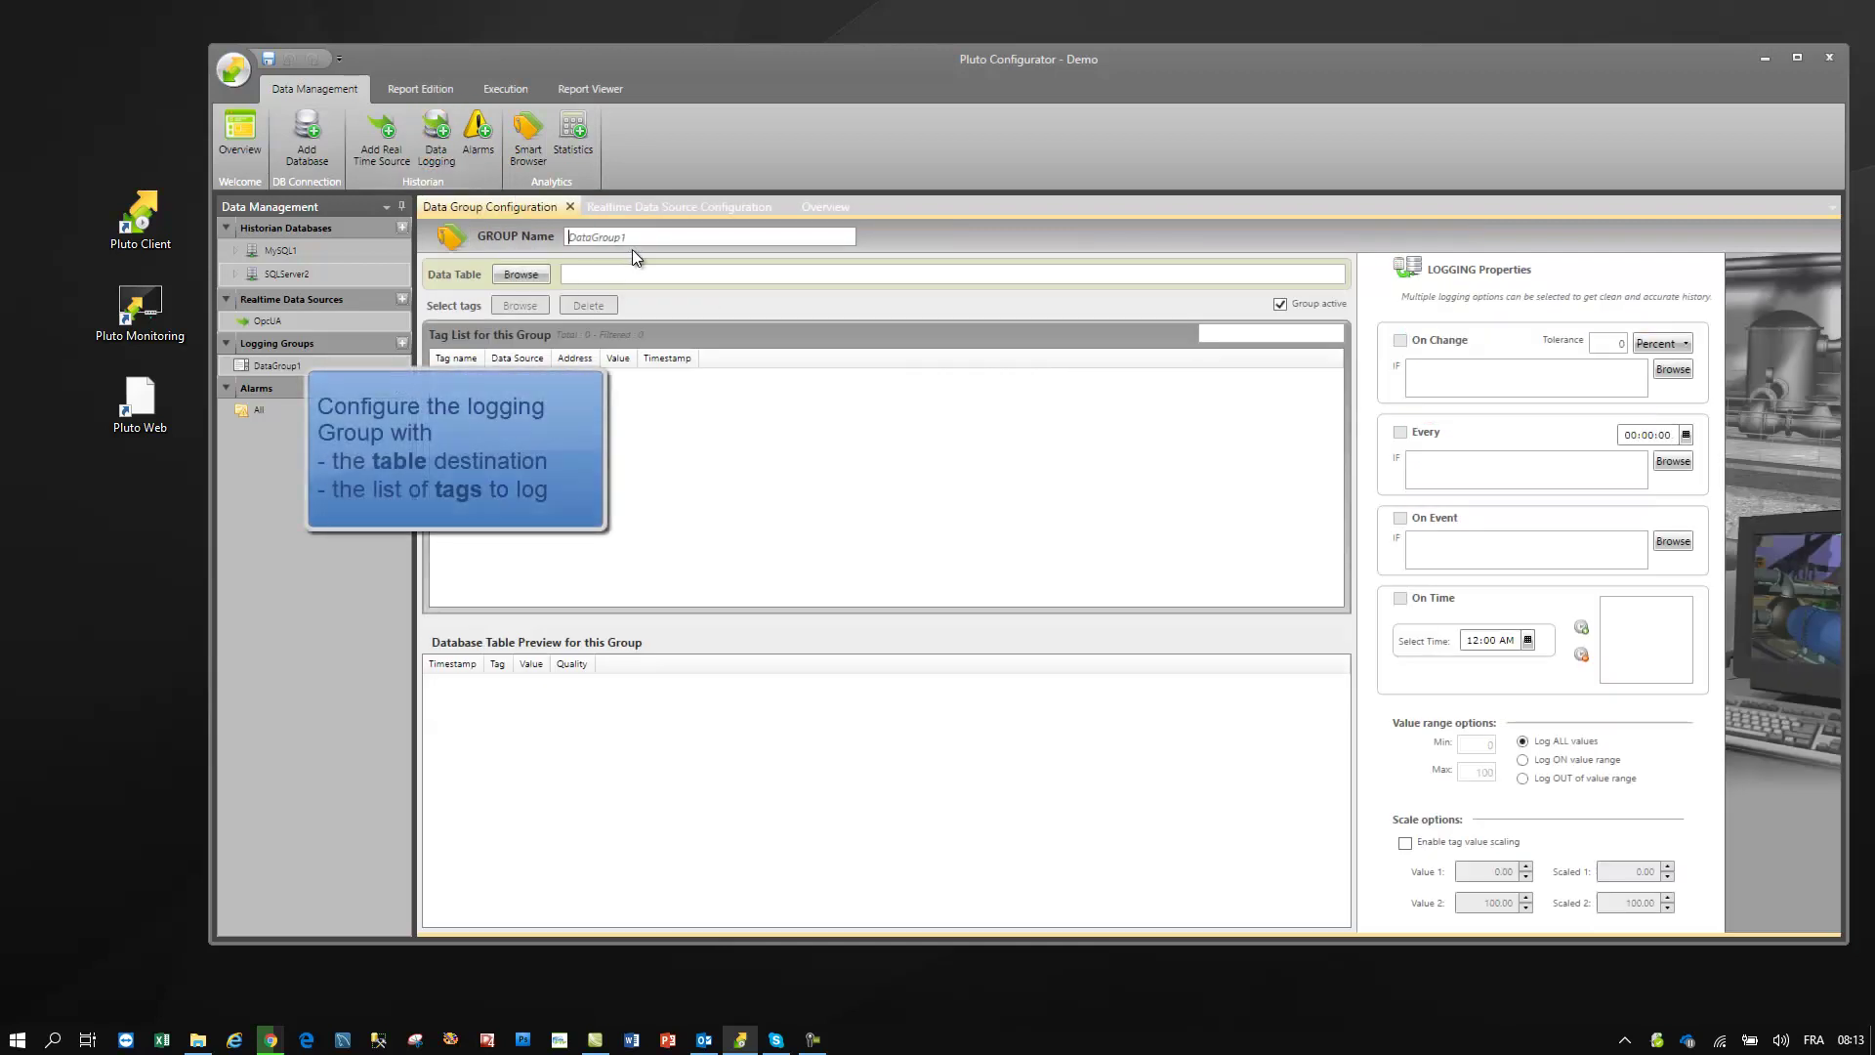
{"action": "left_click", "coordinate": [517, 274]}
{"action": "left_click", "coordinate": [806, 327]}
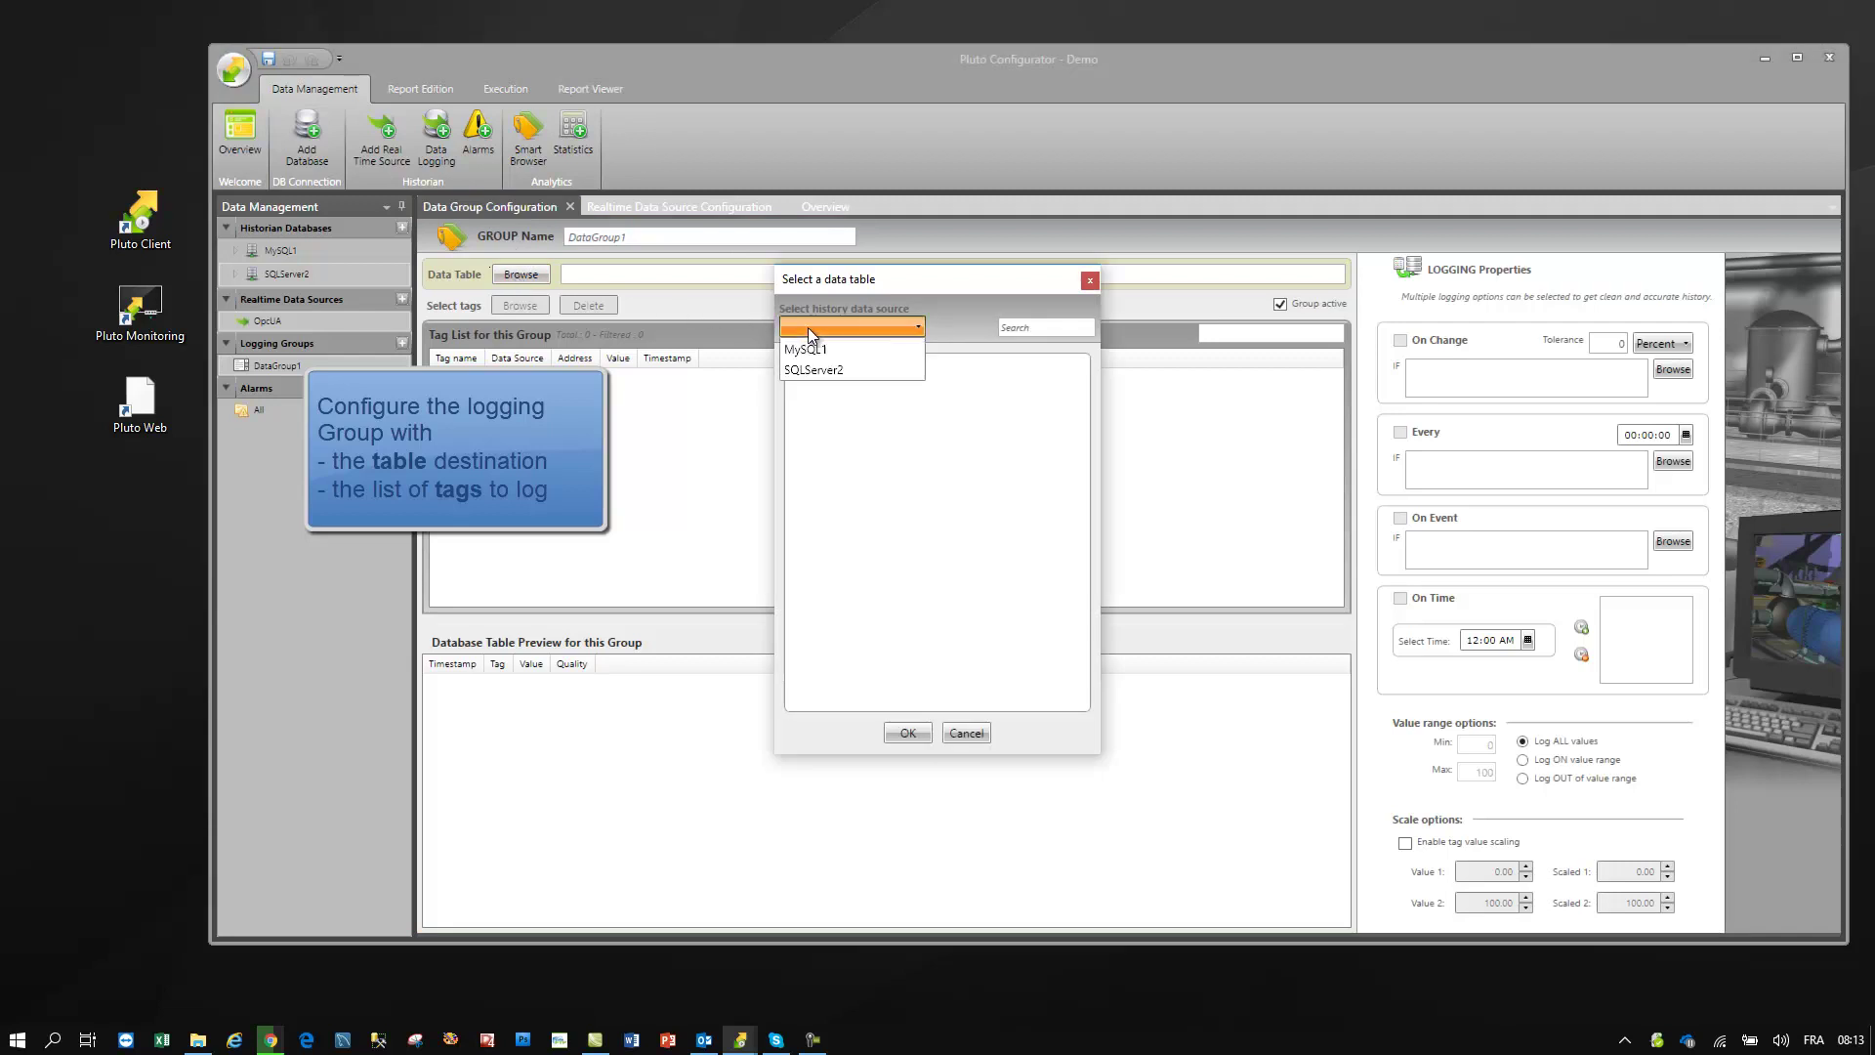
{"action": "left_click", "coordinate": [801, 369]}
{"action": "left_click", "coordinate": [846, 379]}
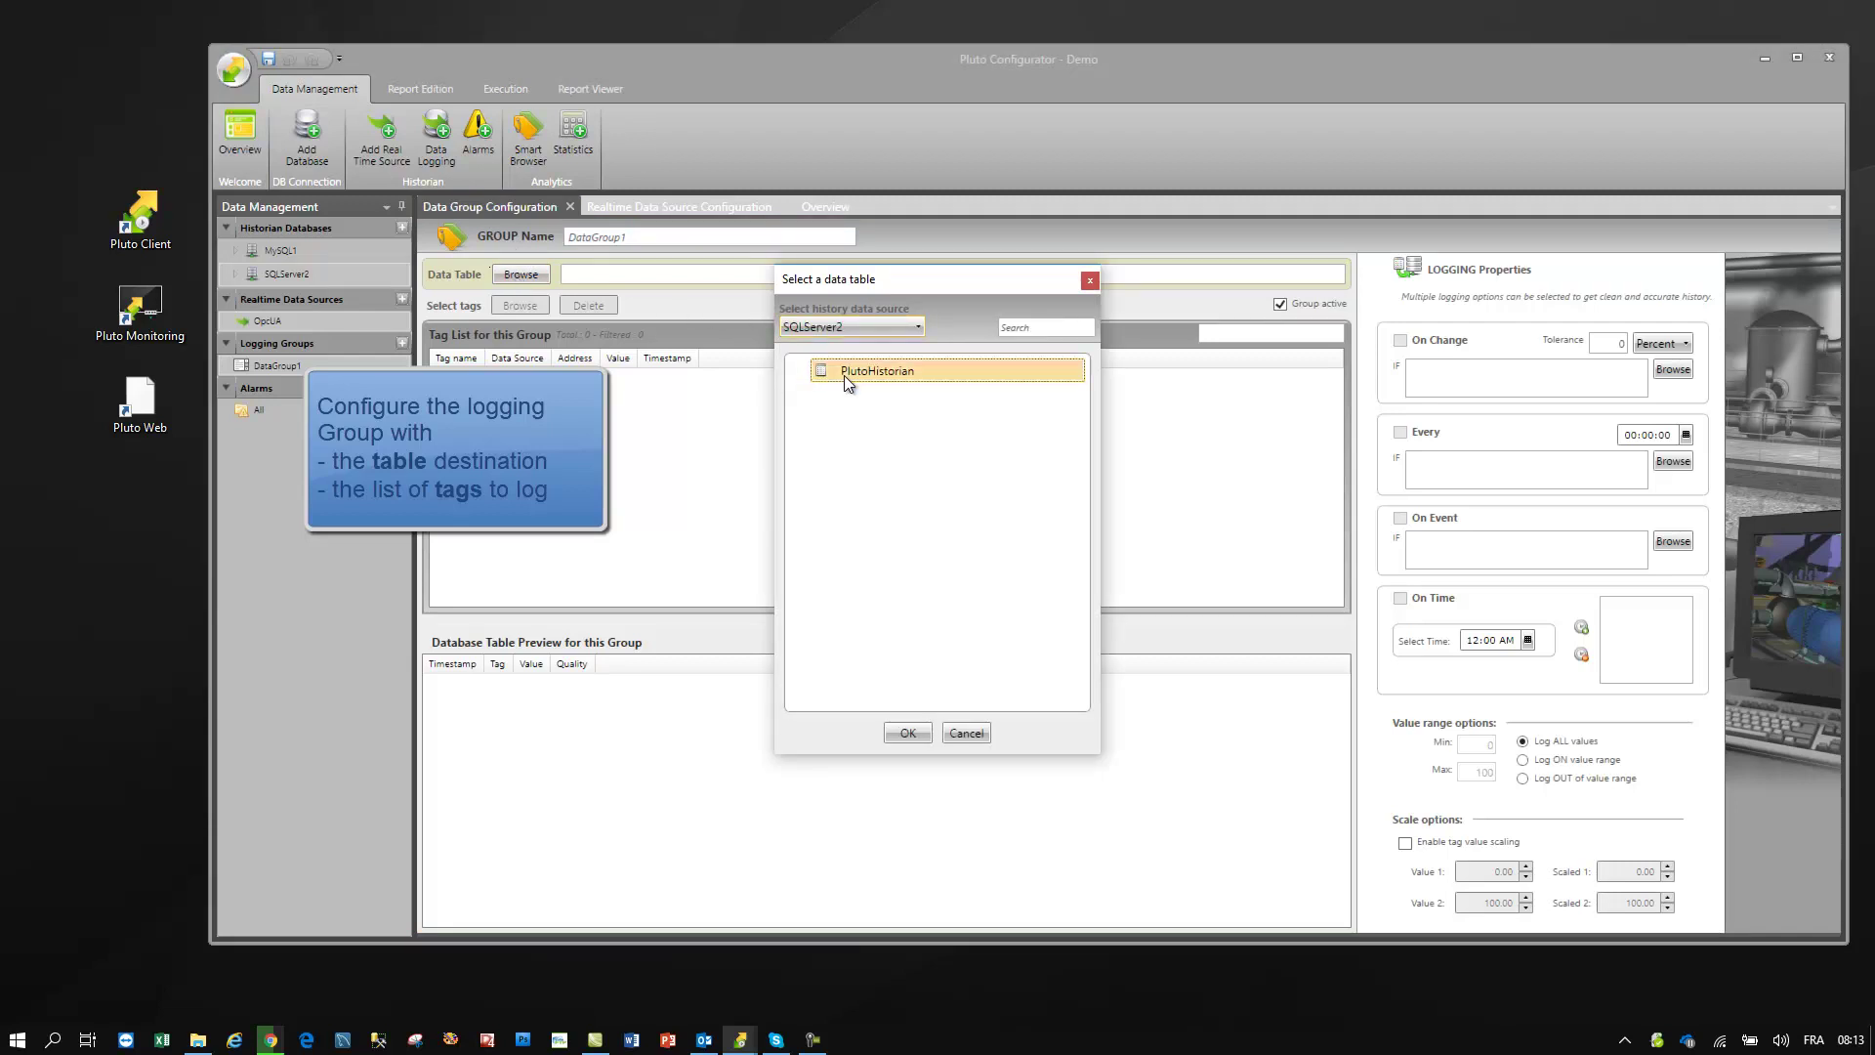
{"action": "left_click", "coordinate": [907, 733]}
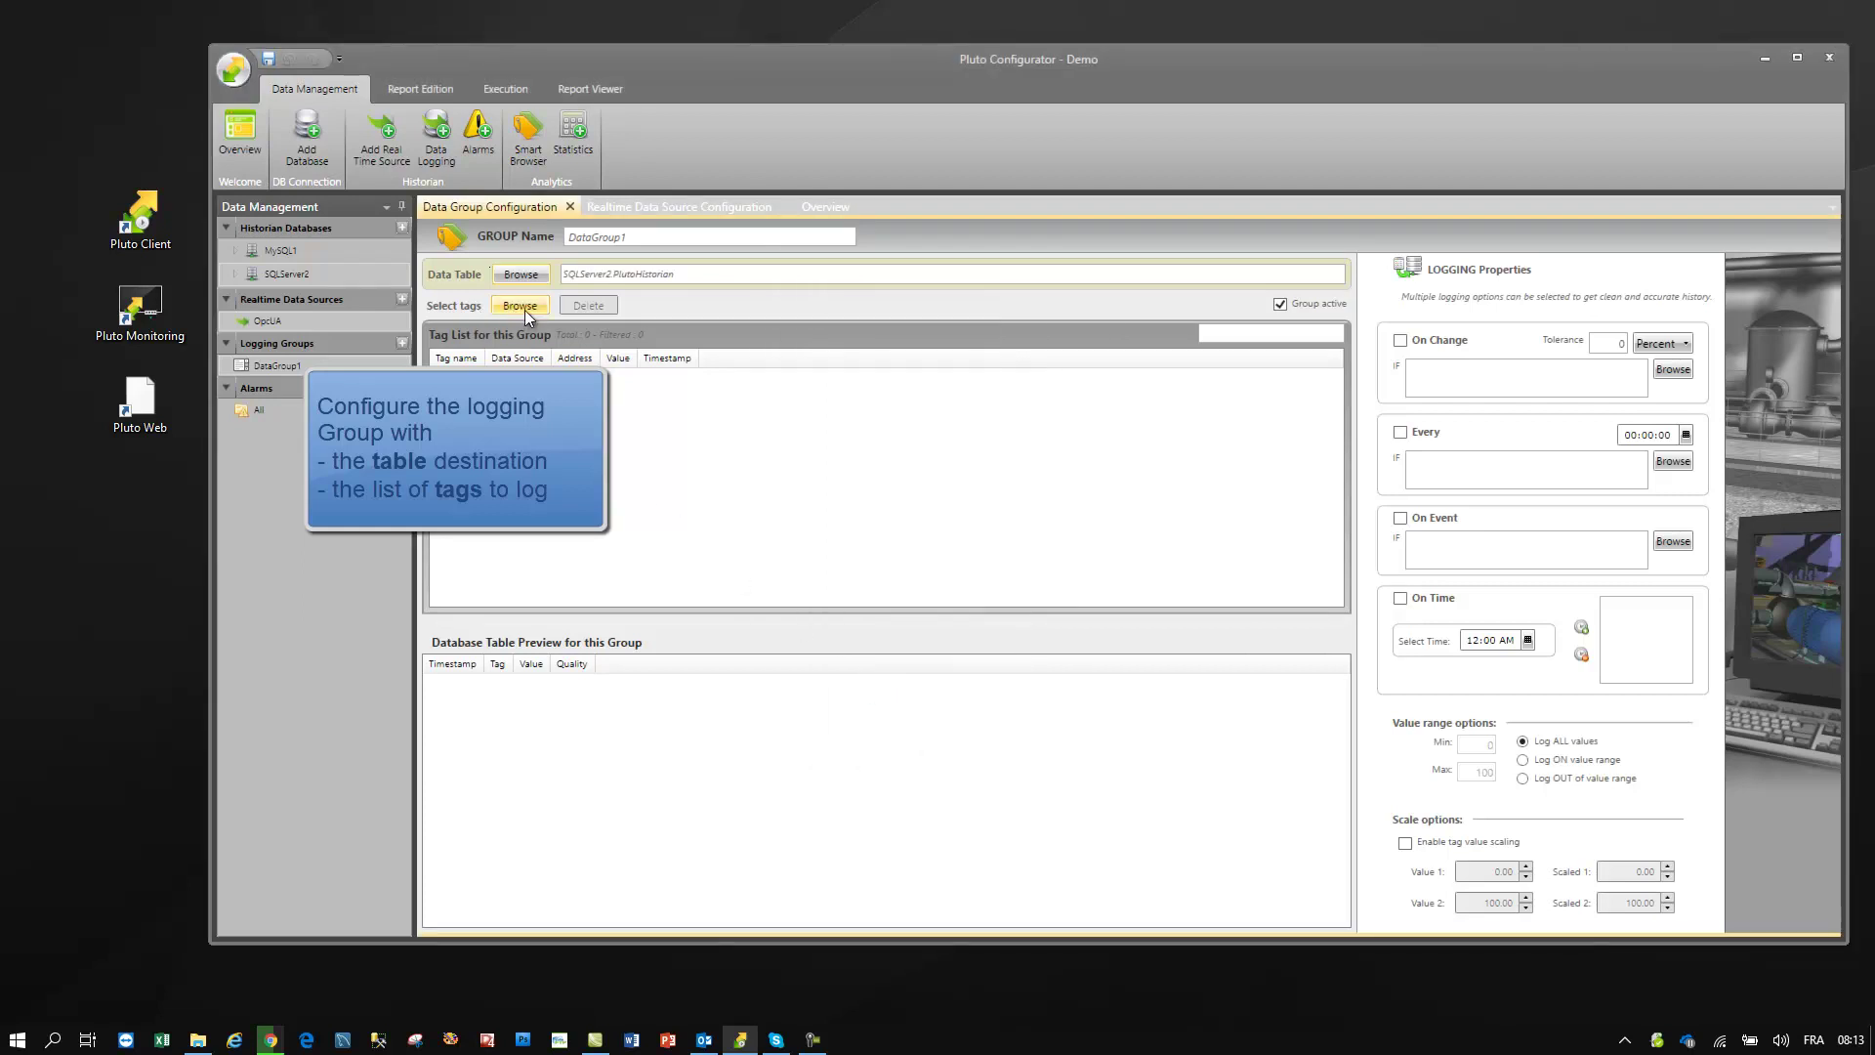
- Add OpcUA Objects > OPC Kep > Tag Analog tags FloatA_10 through FloatN_250 to DataGroup1
{"action": "left_click", "coordinate": [525, 309]}
{"action": "left_click", "coordinate": [649, 279]}
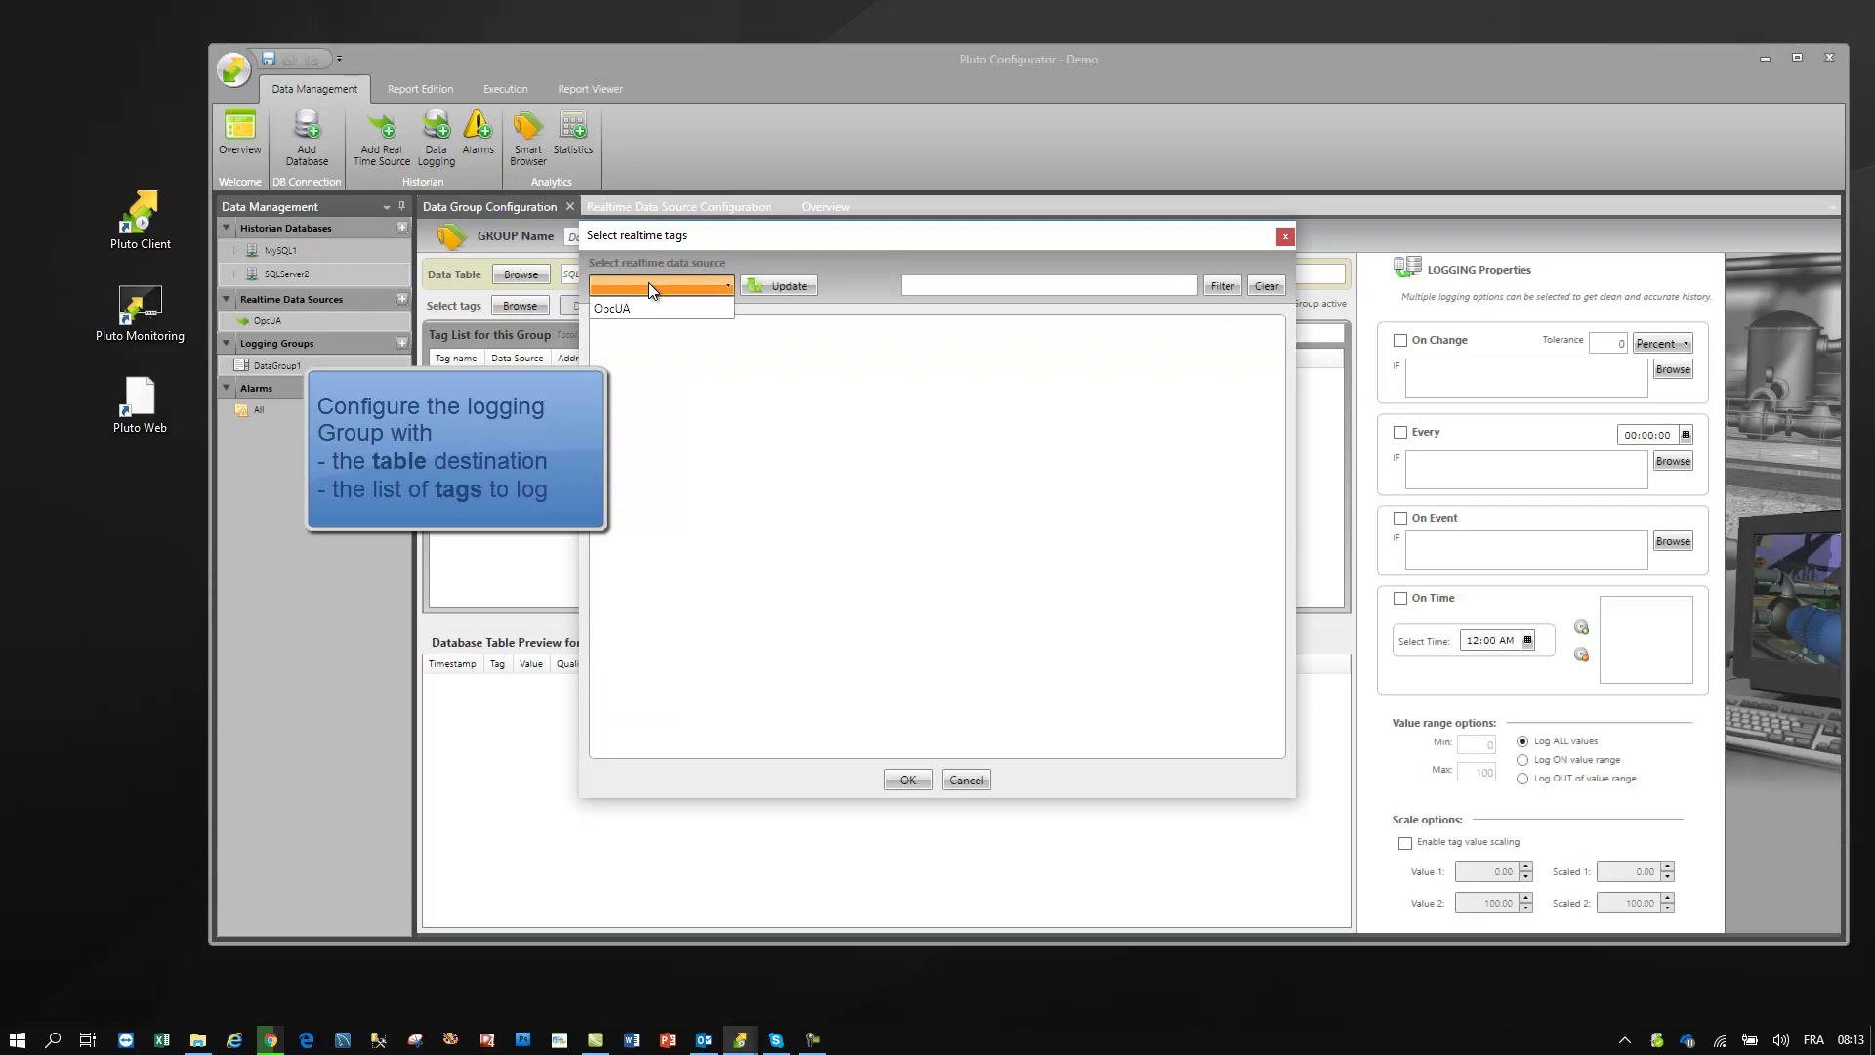
{"action": "left_click", "coordinate": [631, 311]}
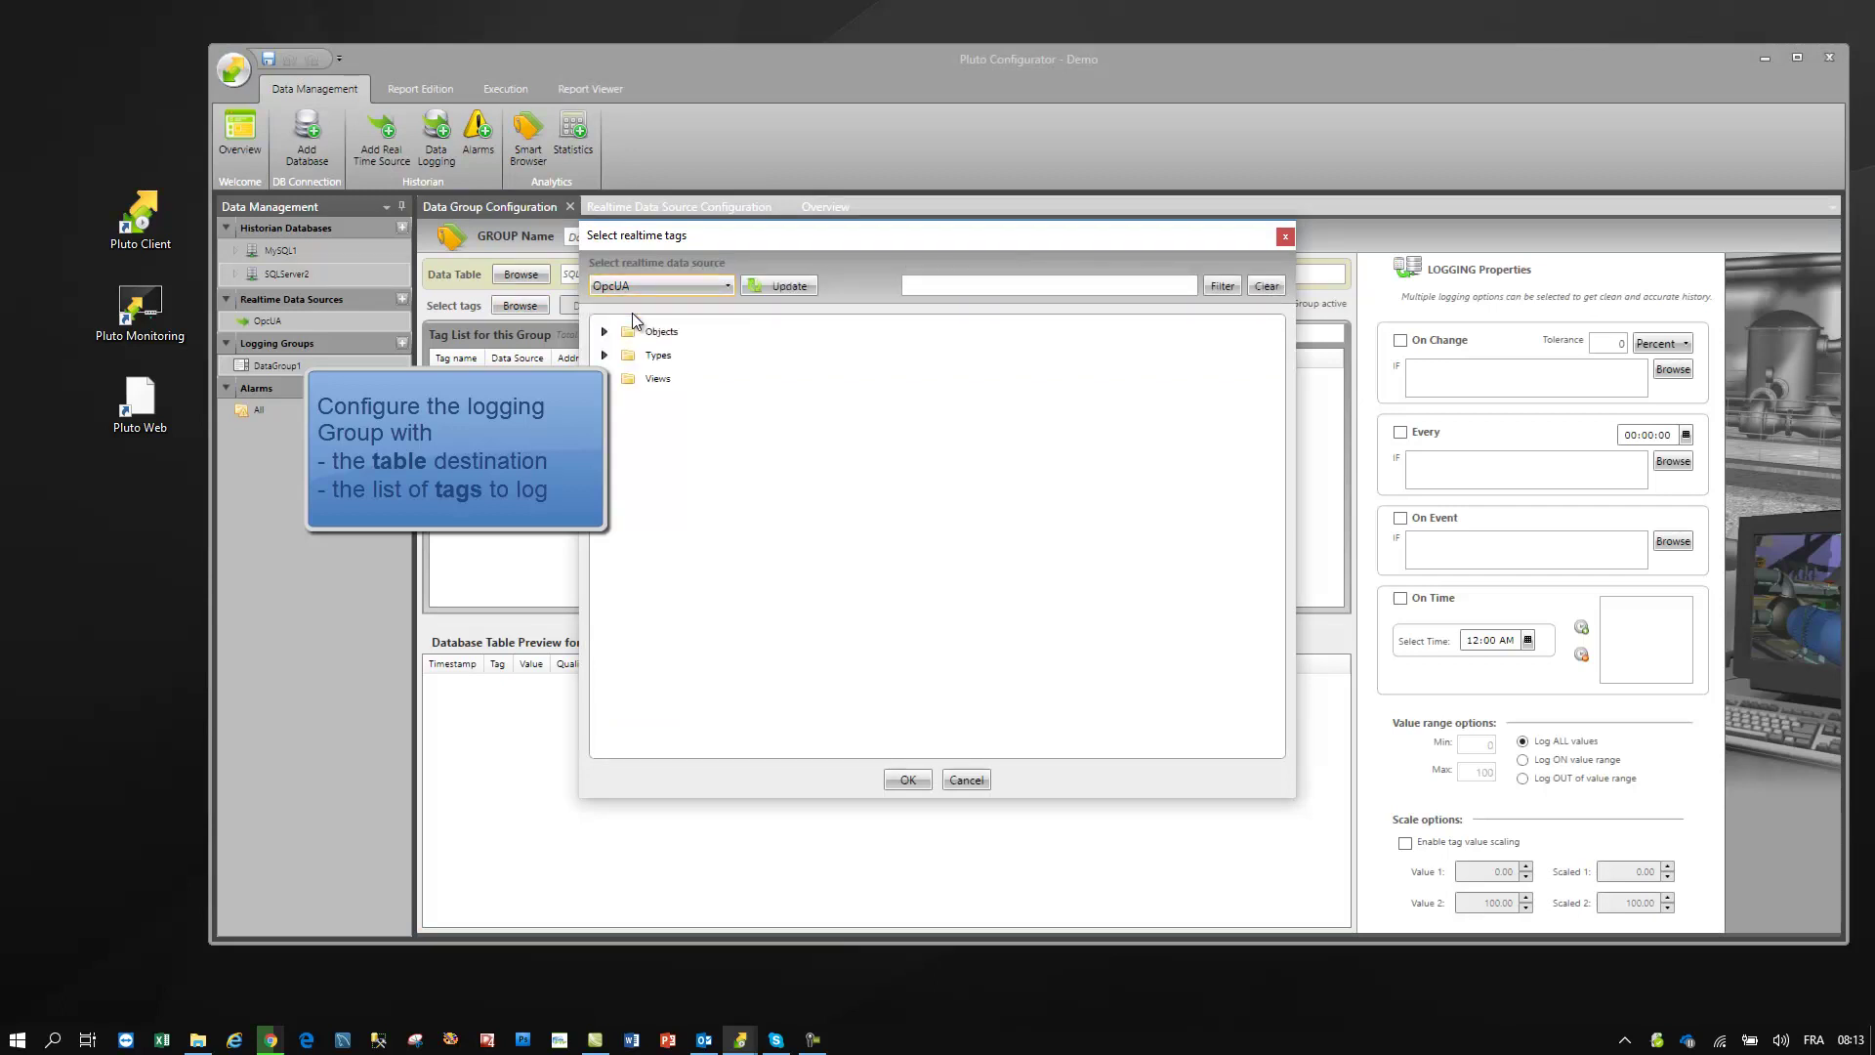
{"action": "left_click", "coordinate": [604, 332]}
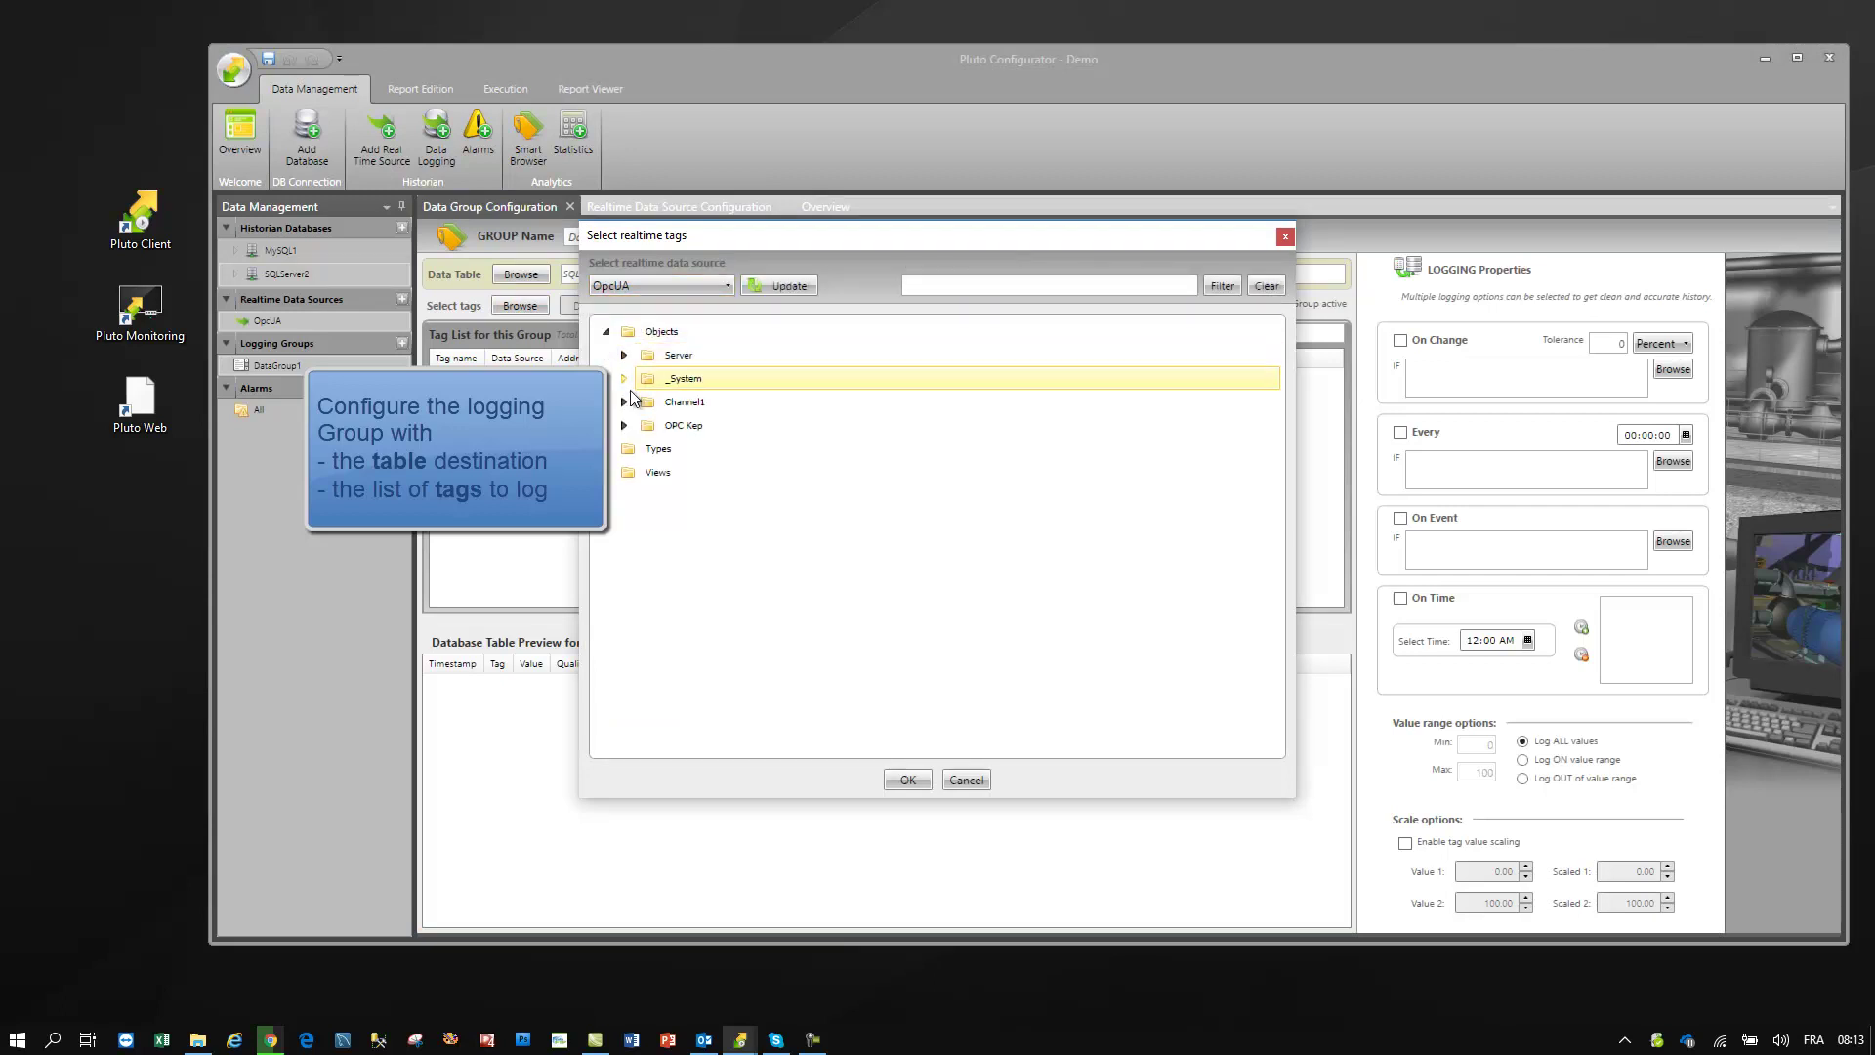
{"action": "left_click", "coordinate": [624, 425]}
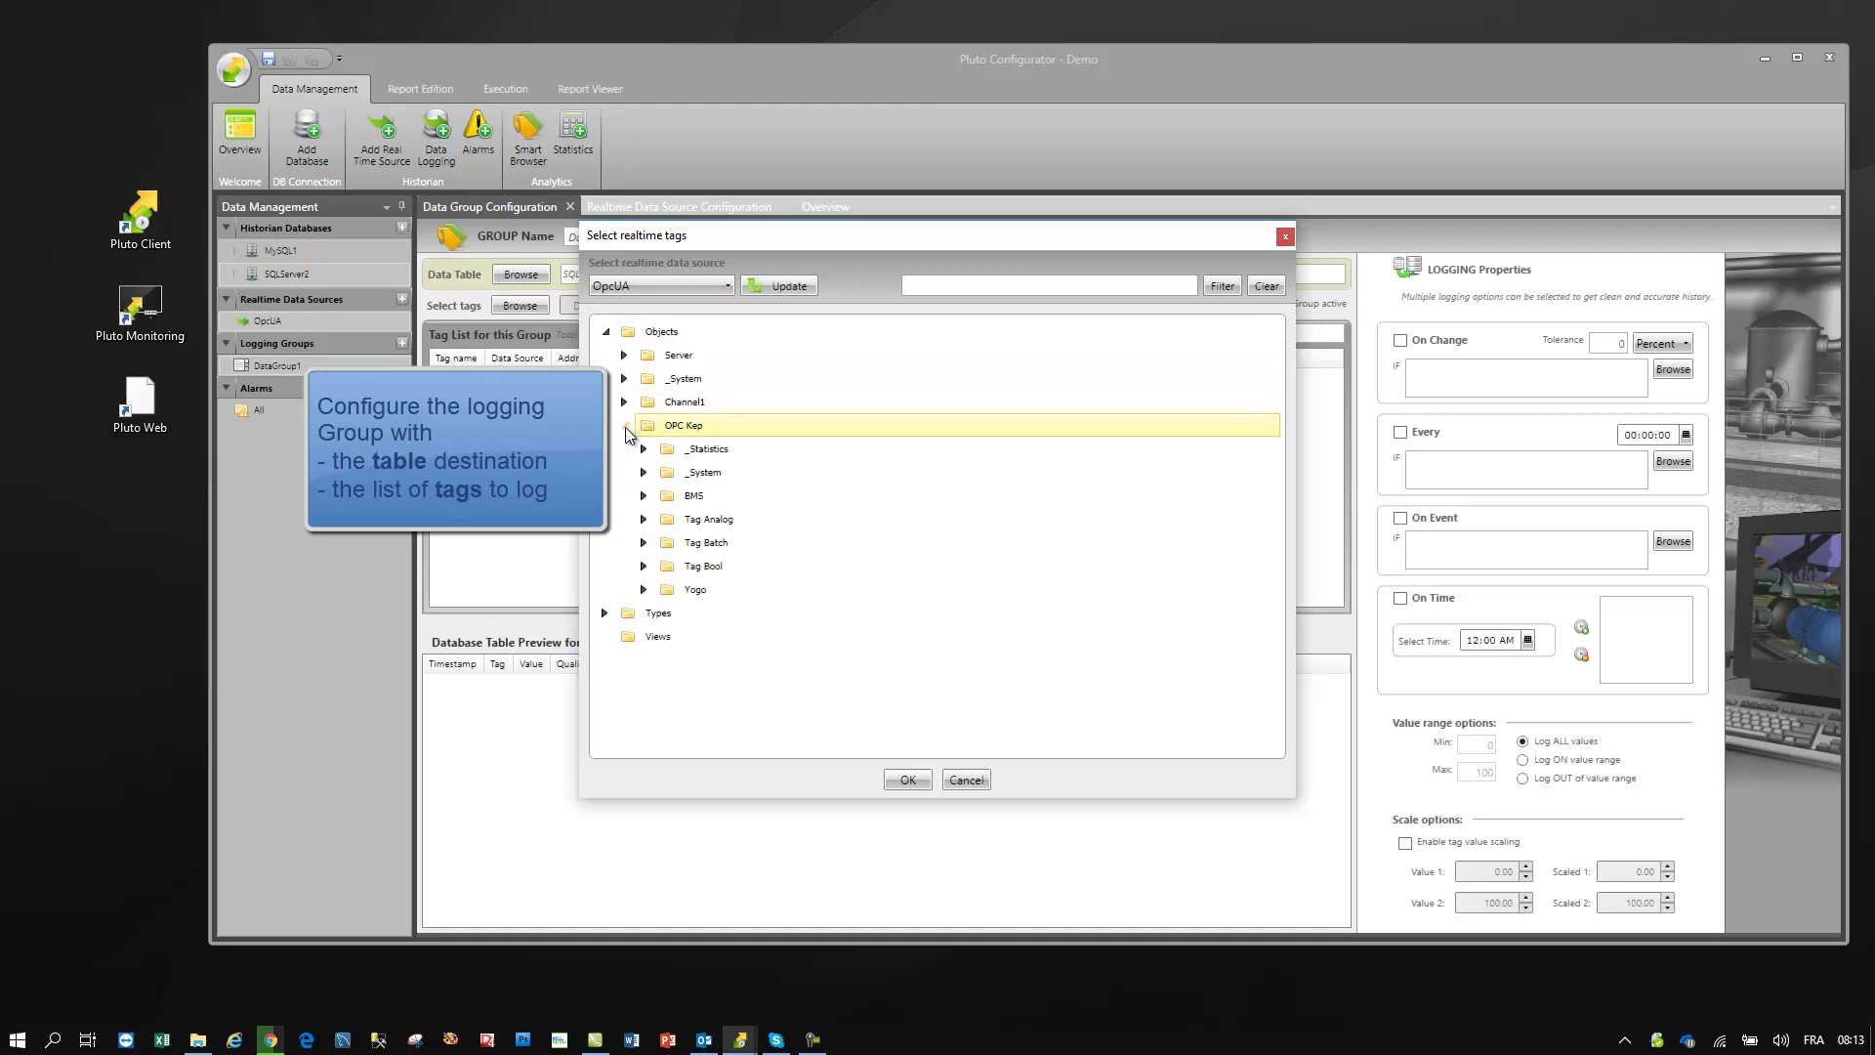
{"action": "left_click", "coordinate": [644, 519]}
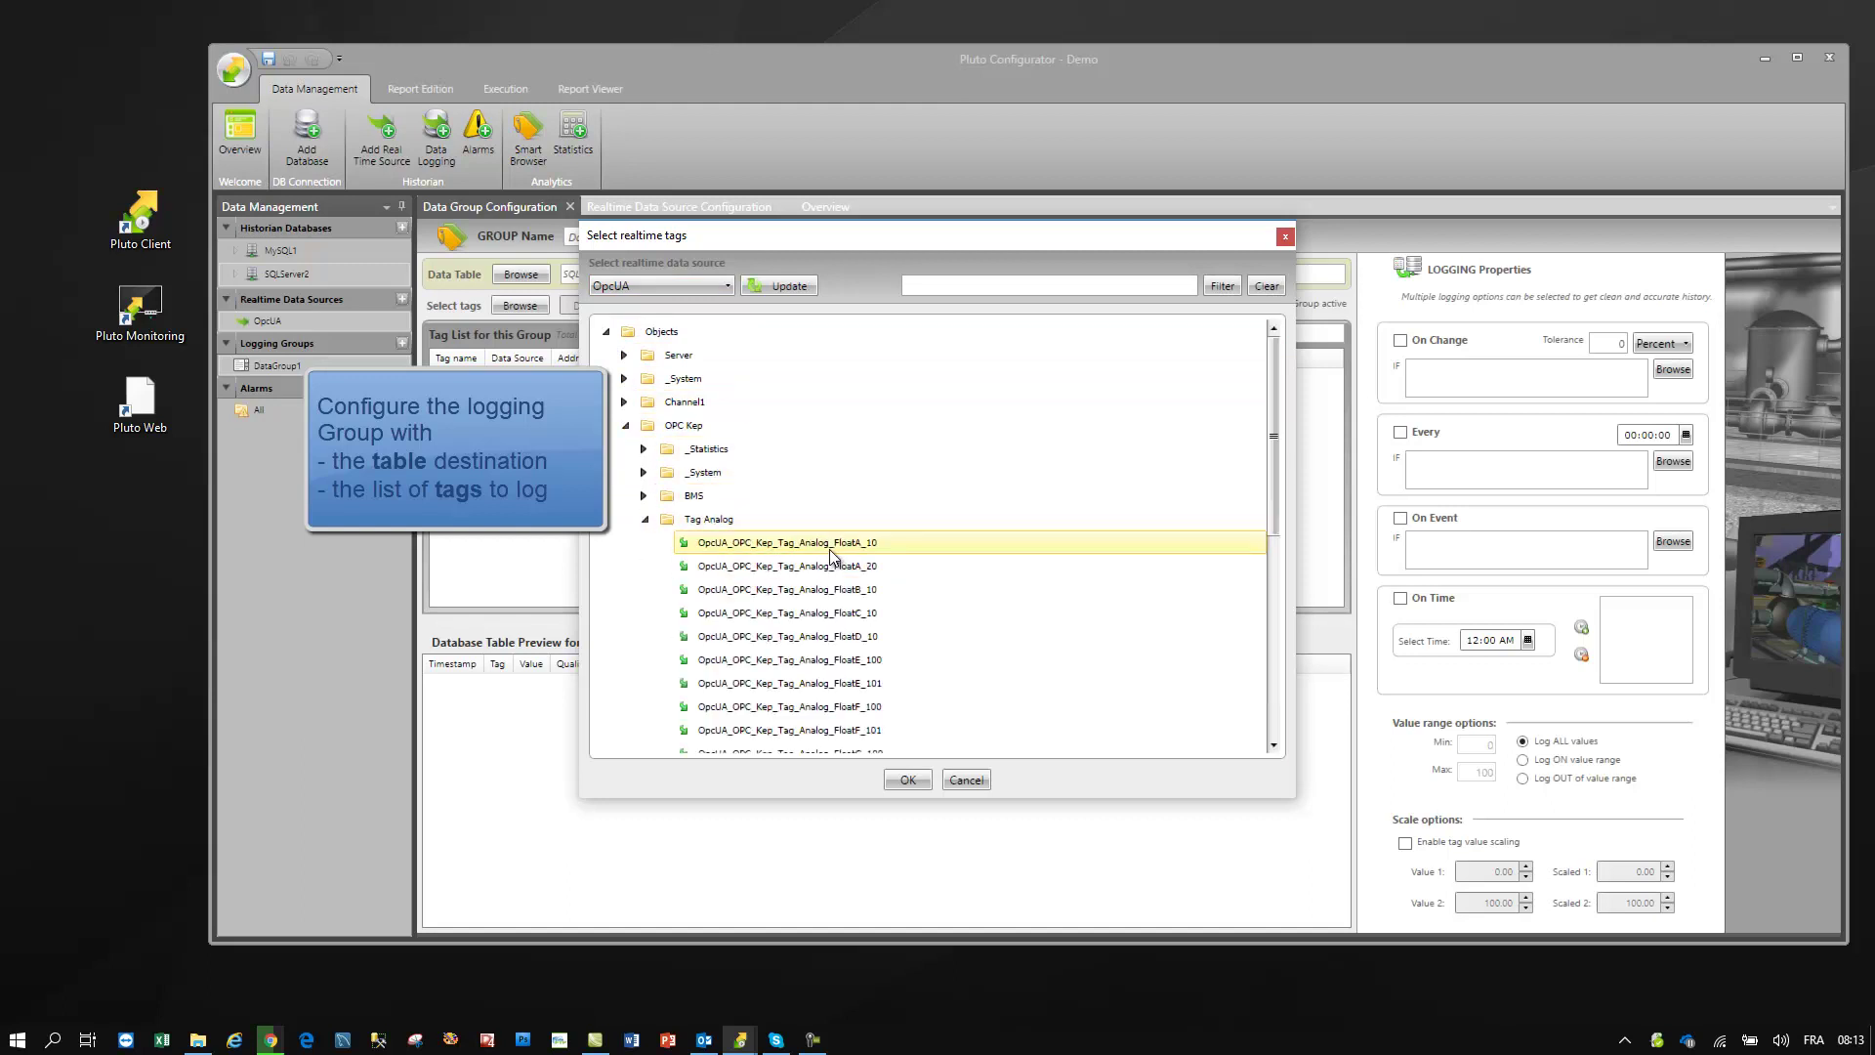
{"action": "left_click", "coordinate": [831, 554]}
{"action": "scroll", "coordinate": [830, 577], "scroll_direction": "down", "scroll_amount": 4}
{"action": "left_click", "coordinate": [823, 681], "text": "shift"}
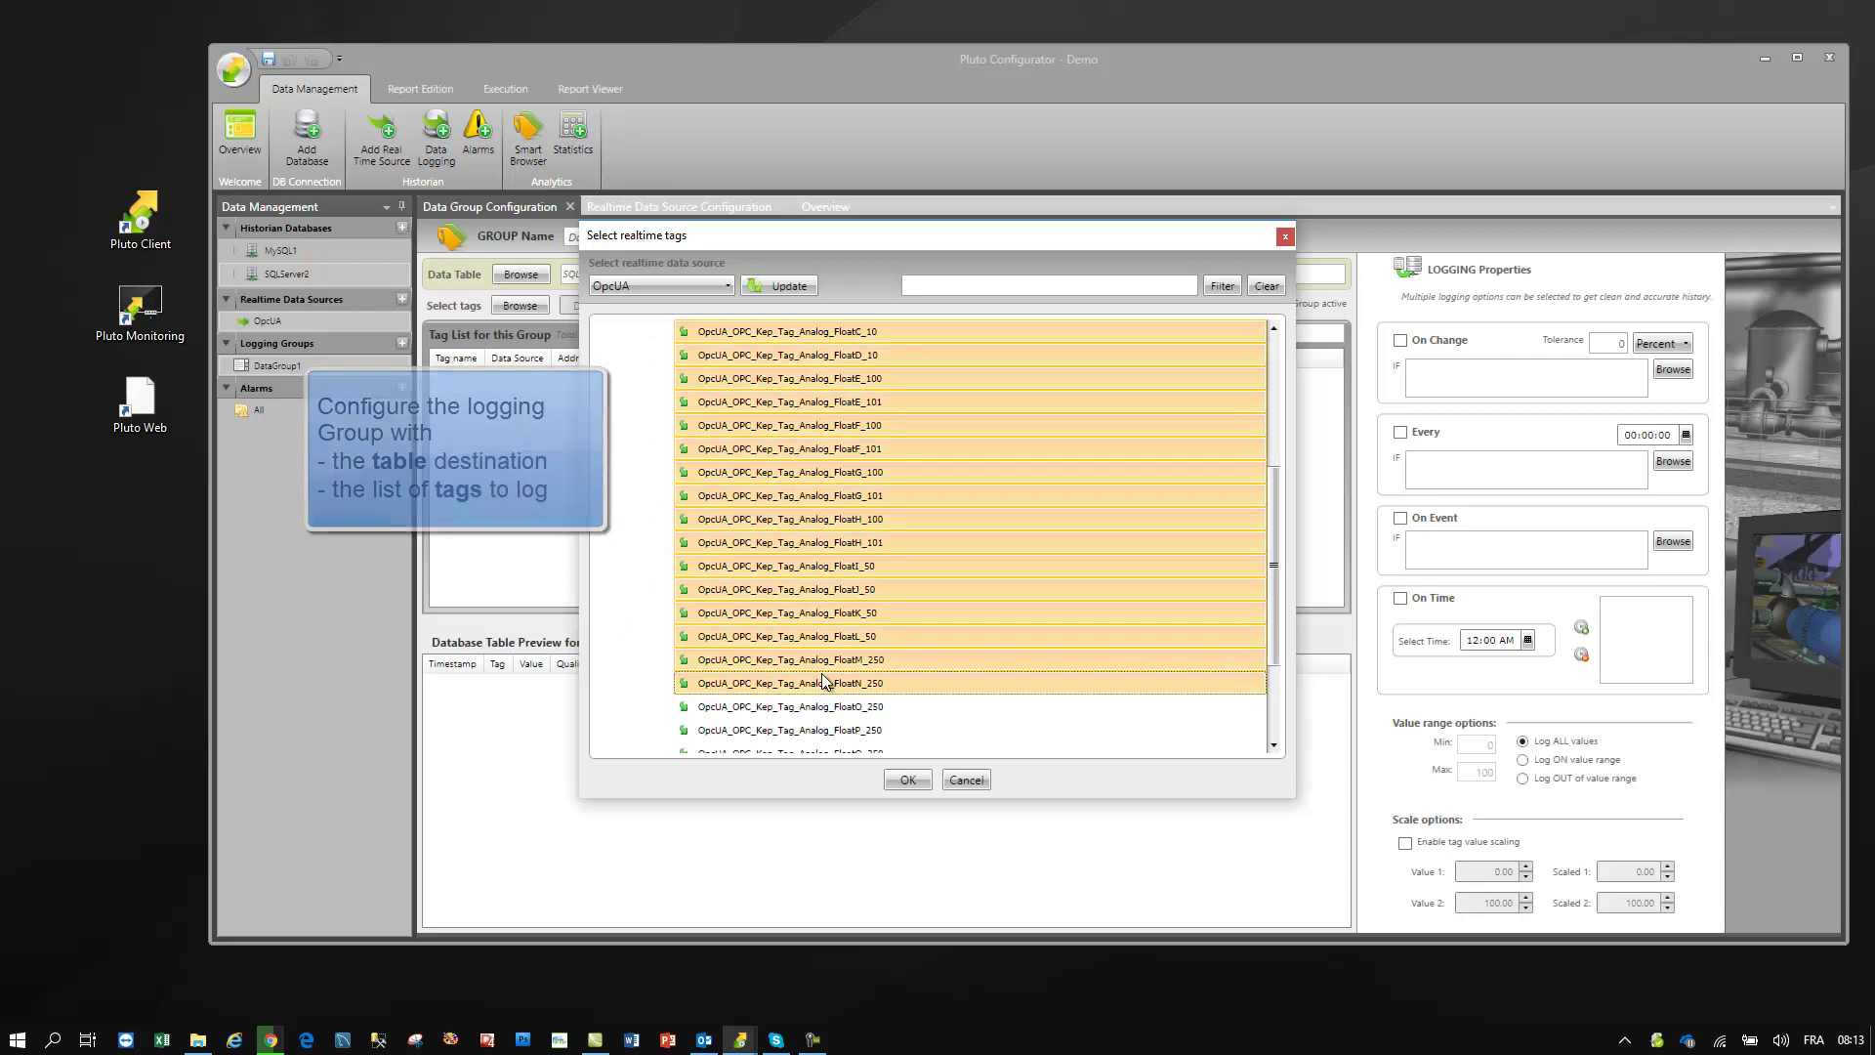
{"action": "left_click", "coordinate": [907, 779]}
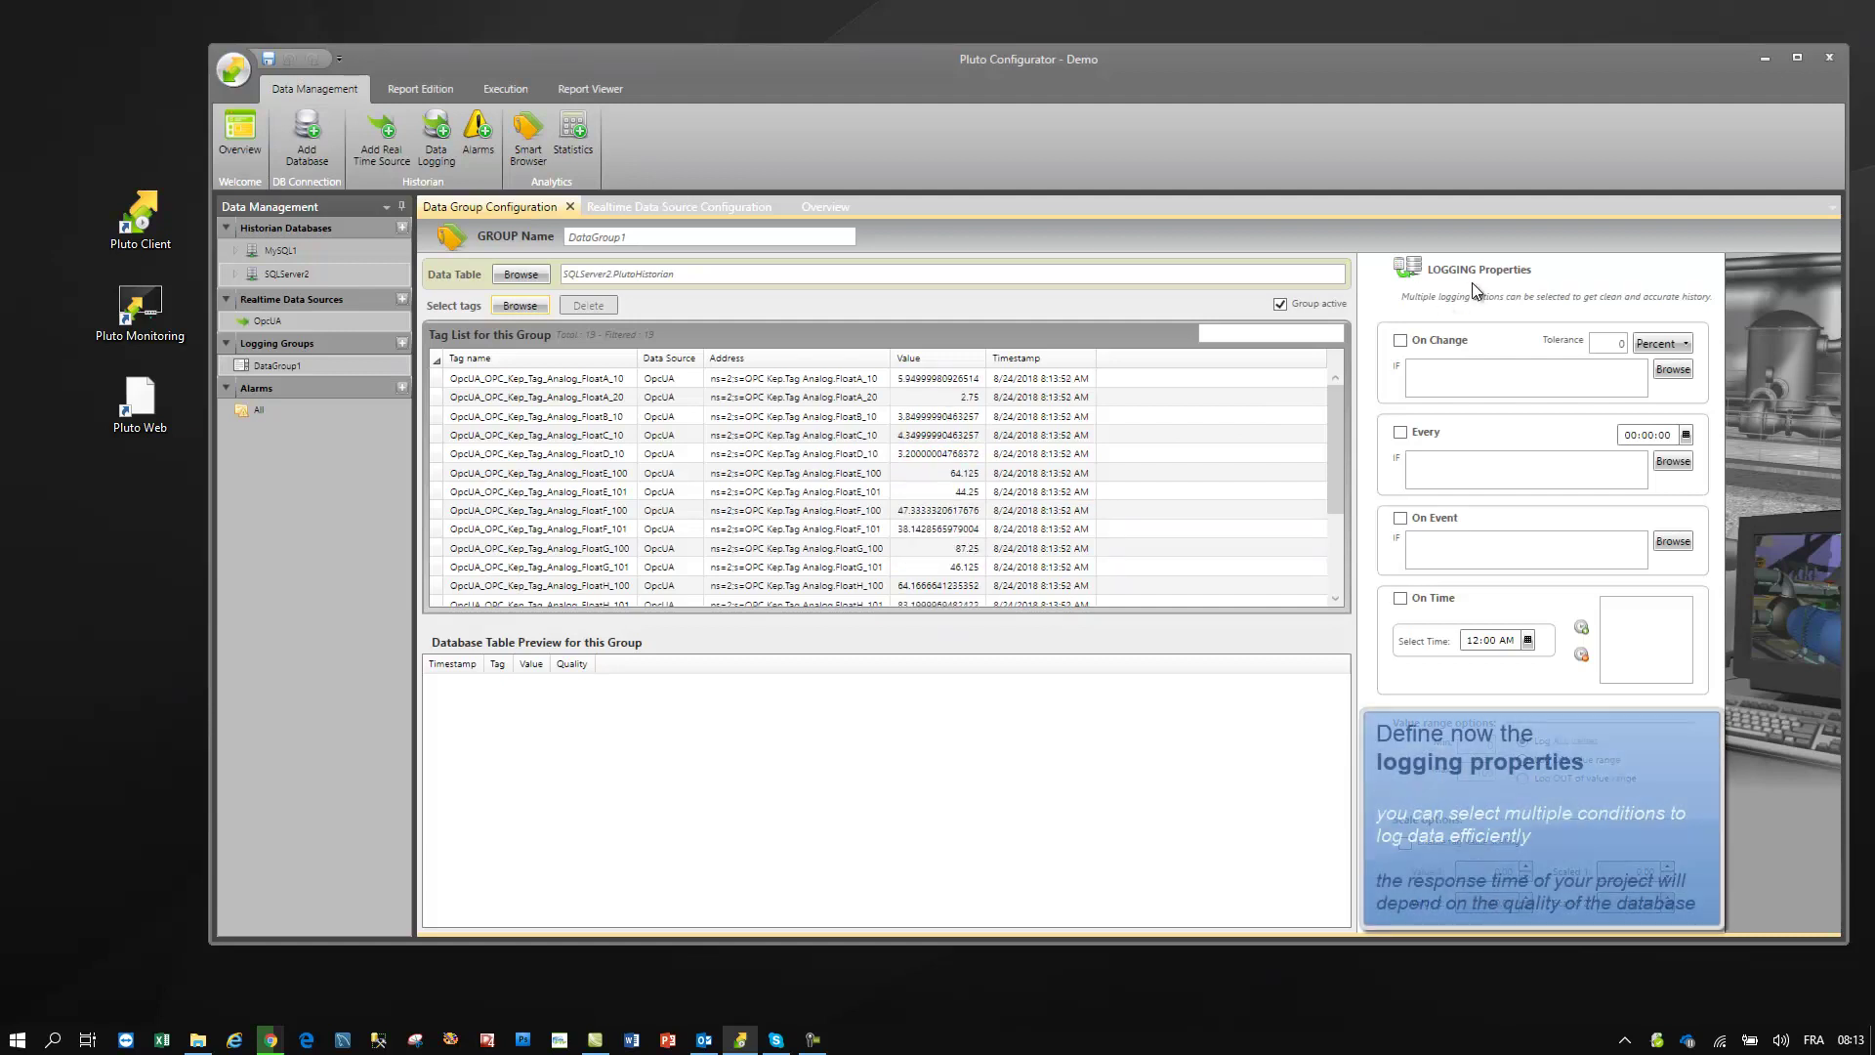
- Set a 10 percent on-change tolerance and enable periodic logging every 01:00:00
{"action": "left_click", "coordinate": [1609, 344]}
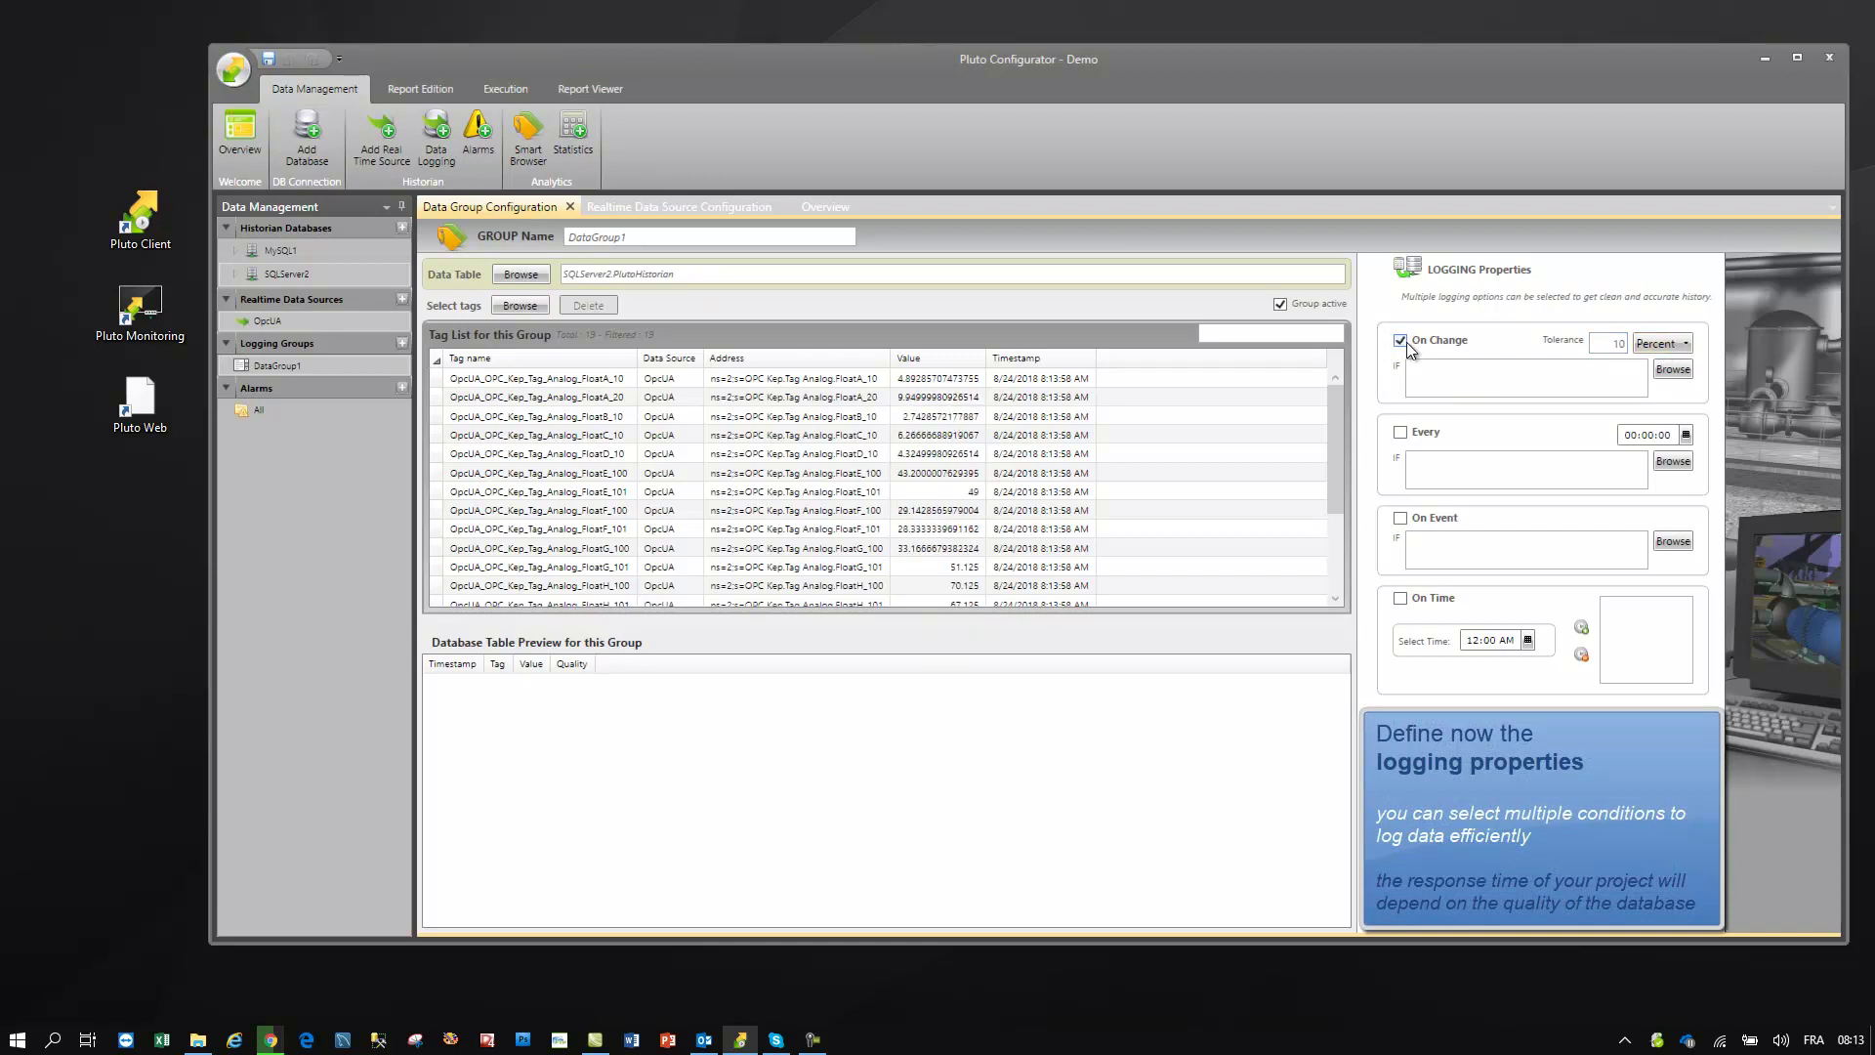
{"action": "left_click", "coordinate": [1687, 436]}
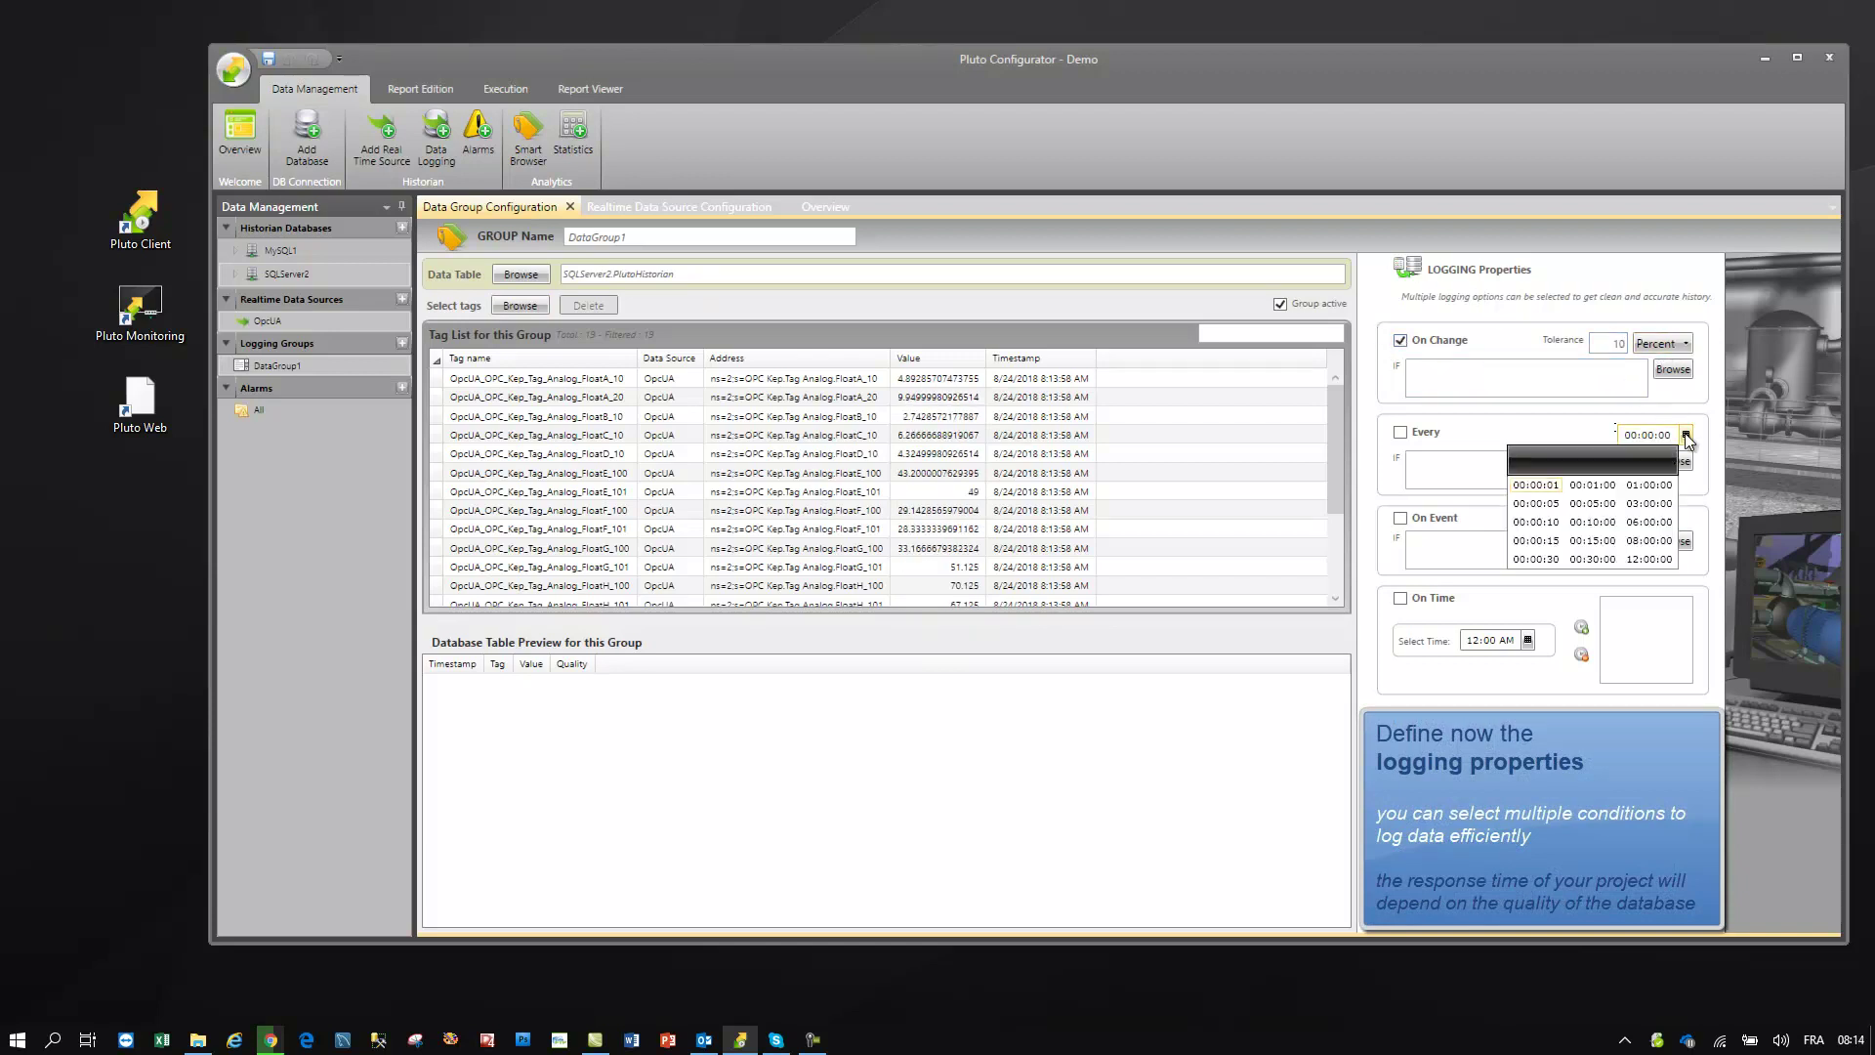
{"action": "left_click", "coordinate": [1667, 481]}
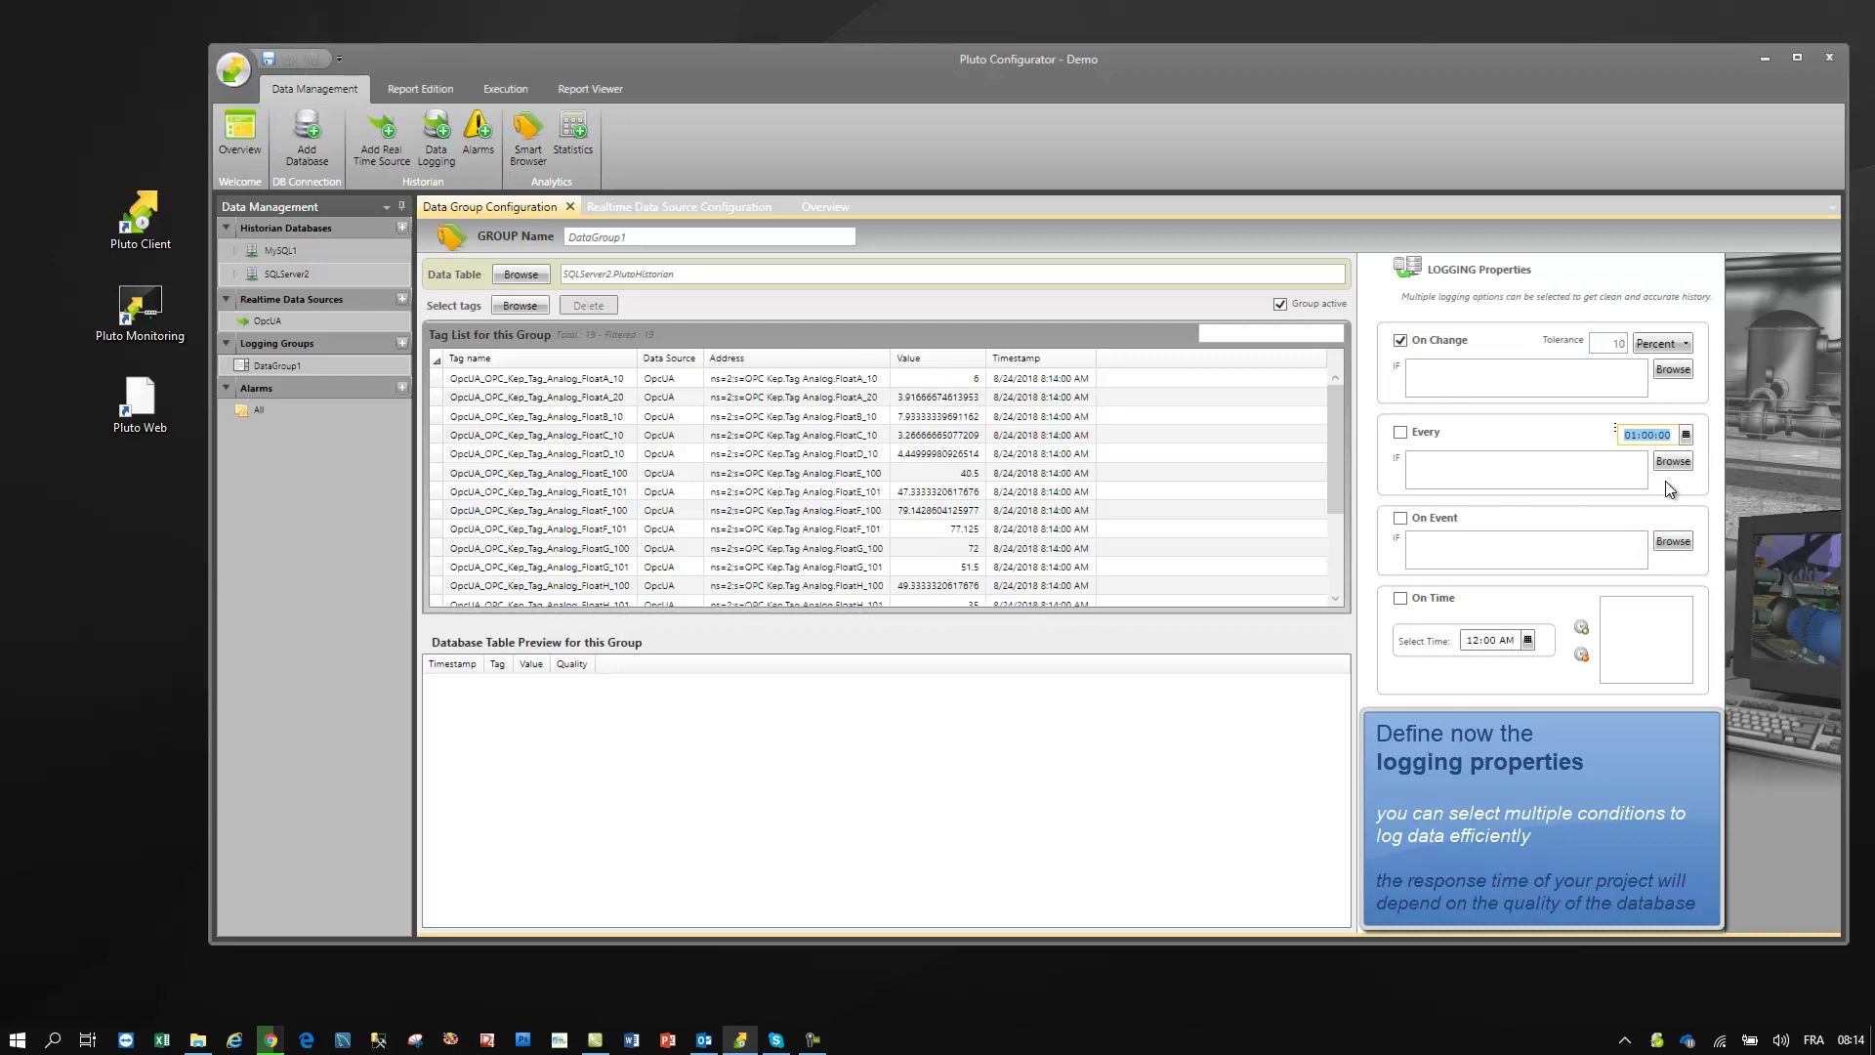
{"action": "left_click", "coordinate": [1401, 432]}
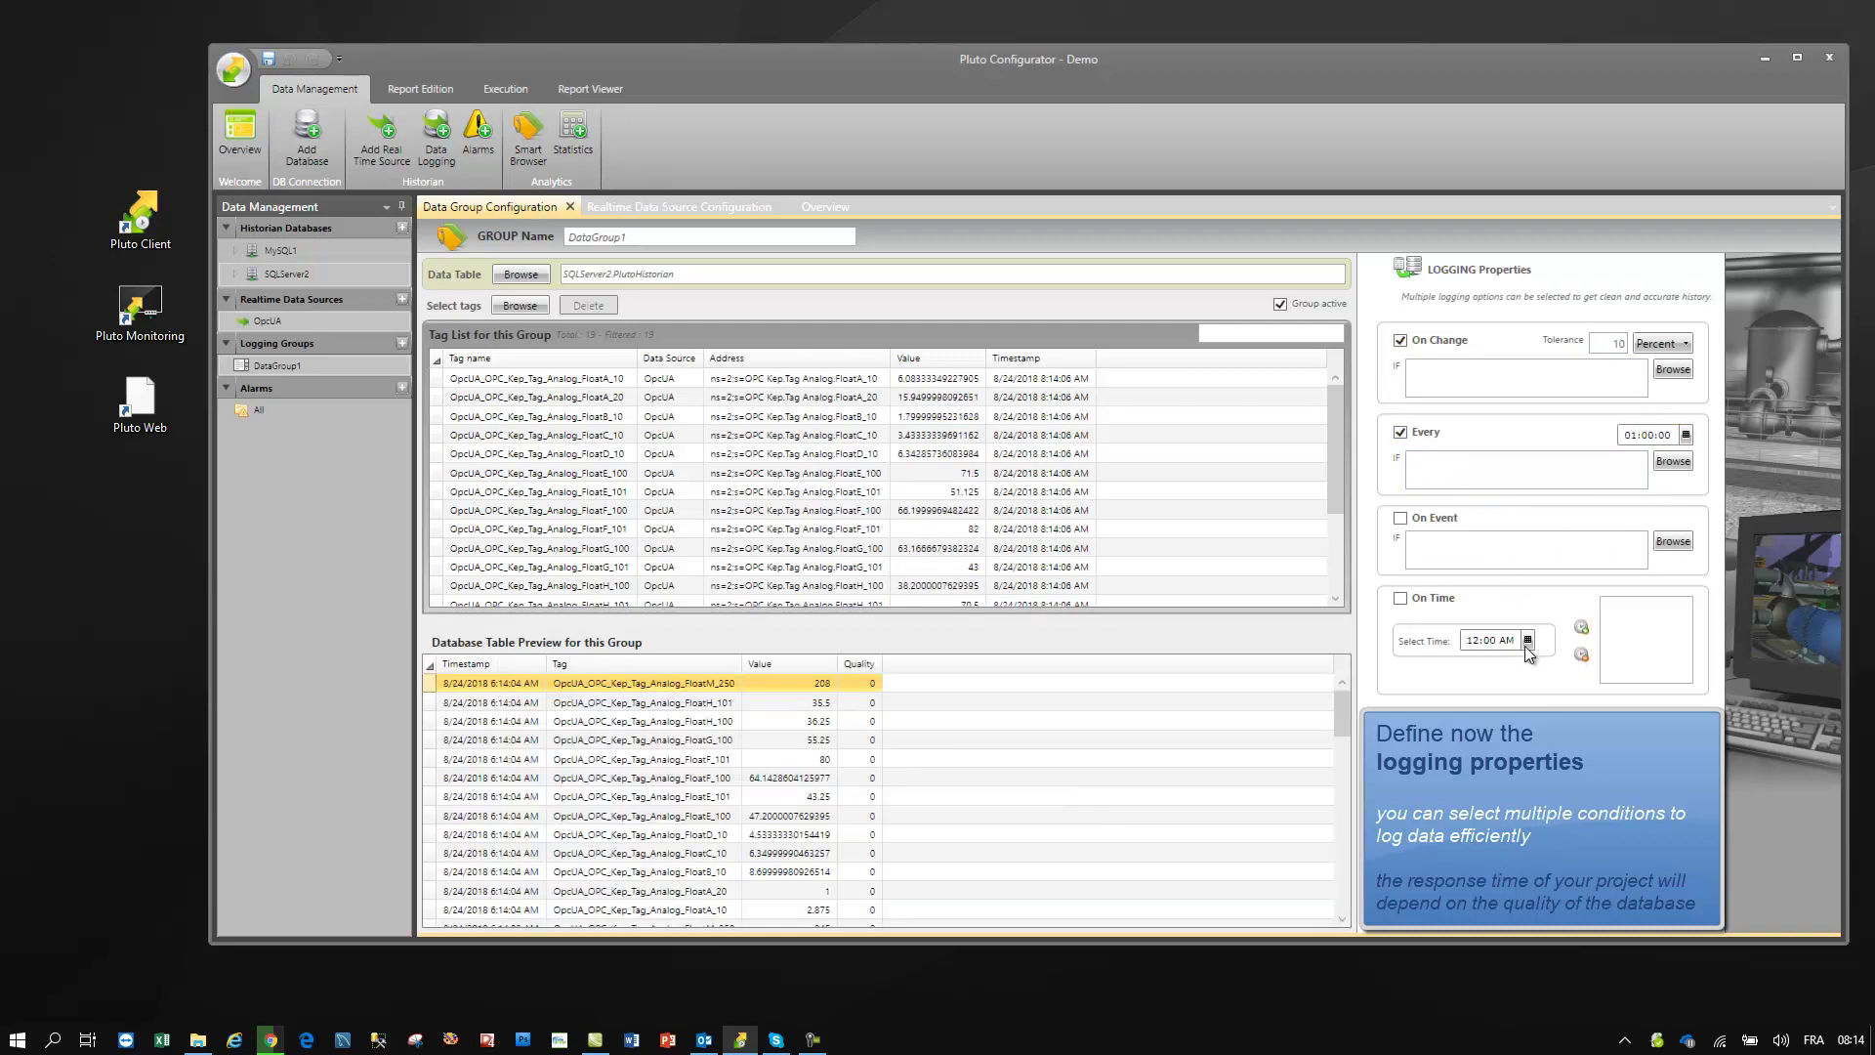
- Add and enable an On Time logging condition at 12:00 AM (00:00:00)
{"action": "left_click", "coordinate": [1528, 641]}
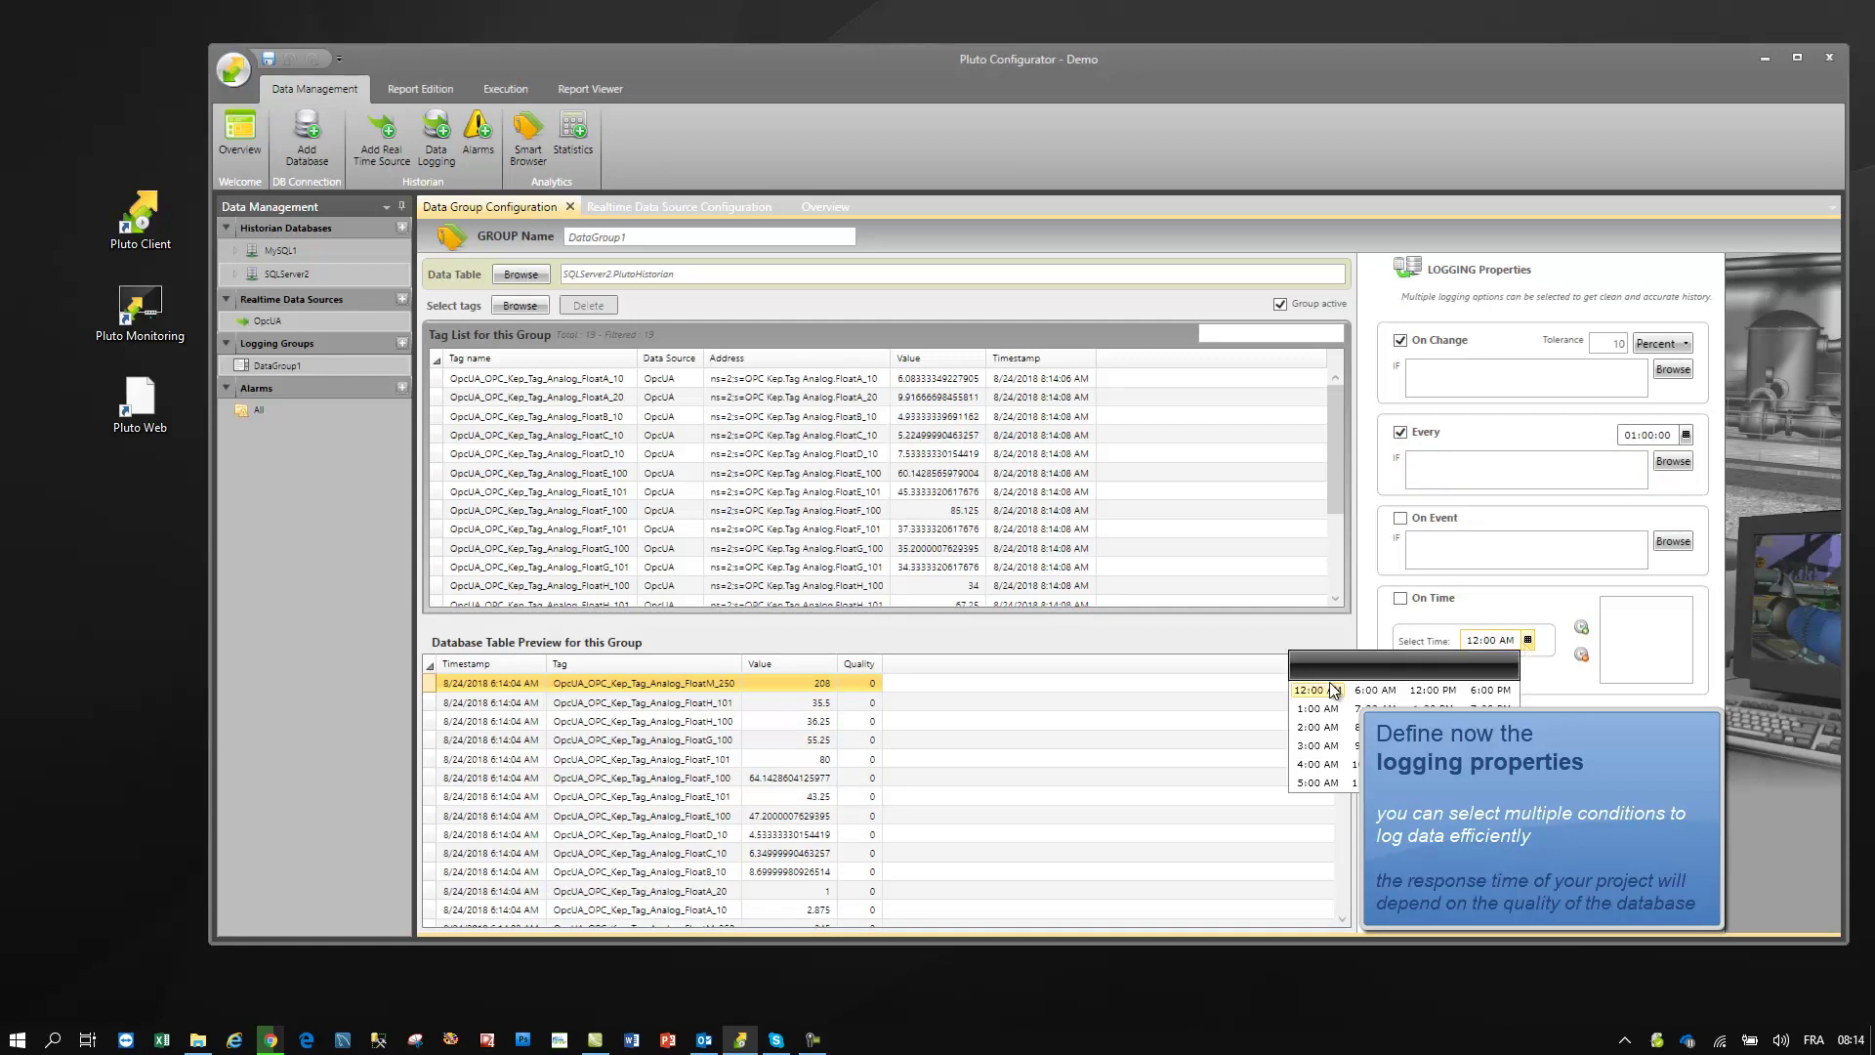
{"action": "left_click", "coordinate": [1528, 642]}
{"action": "left_click", "coordinate": [1582, 627]}
{"action": "left_click", "coordinate": [1401, 599]}
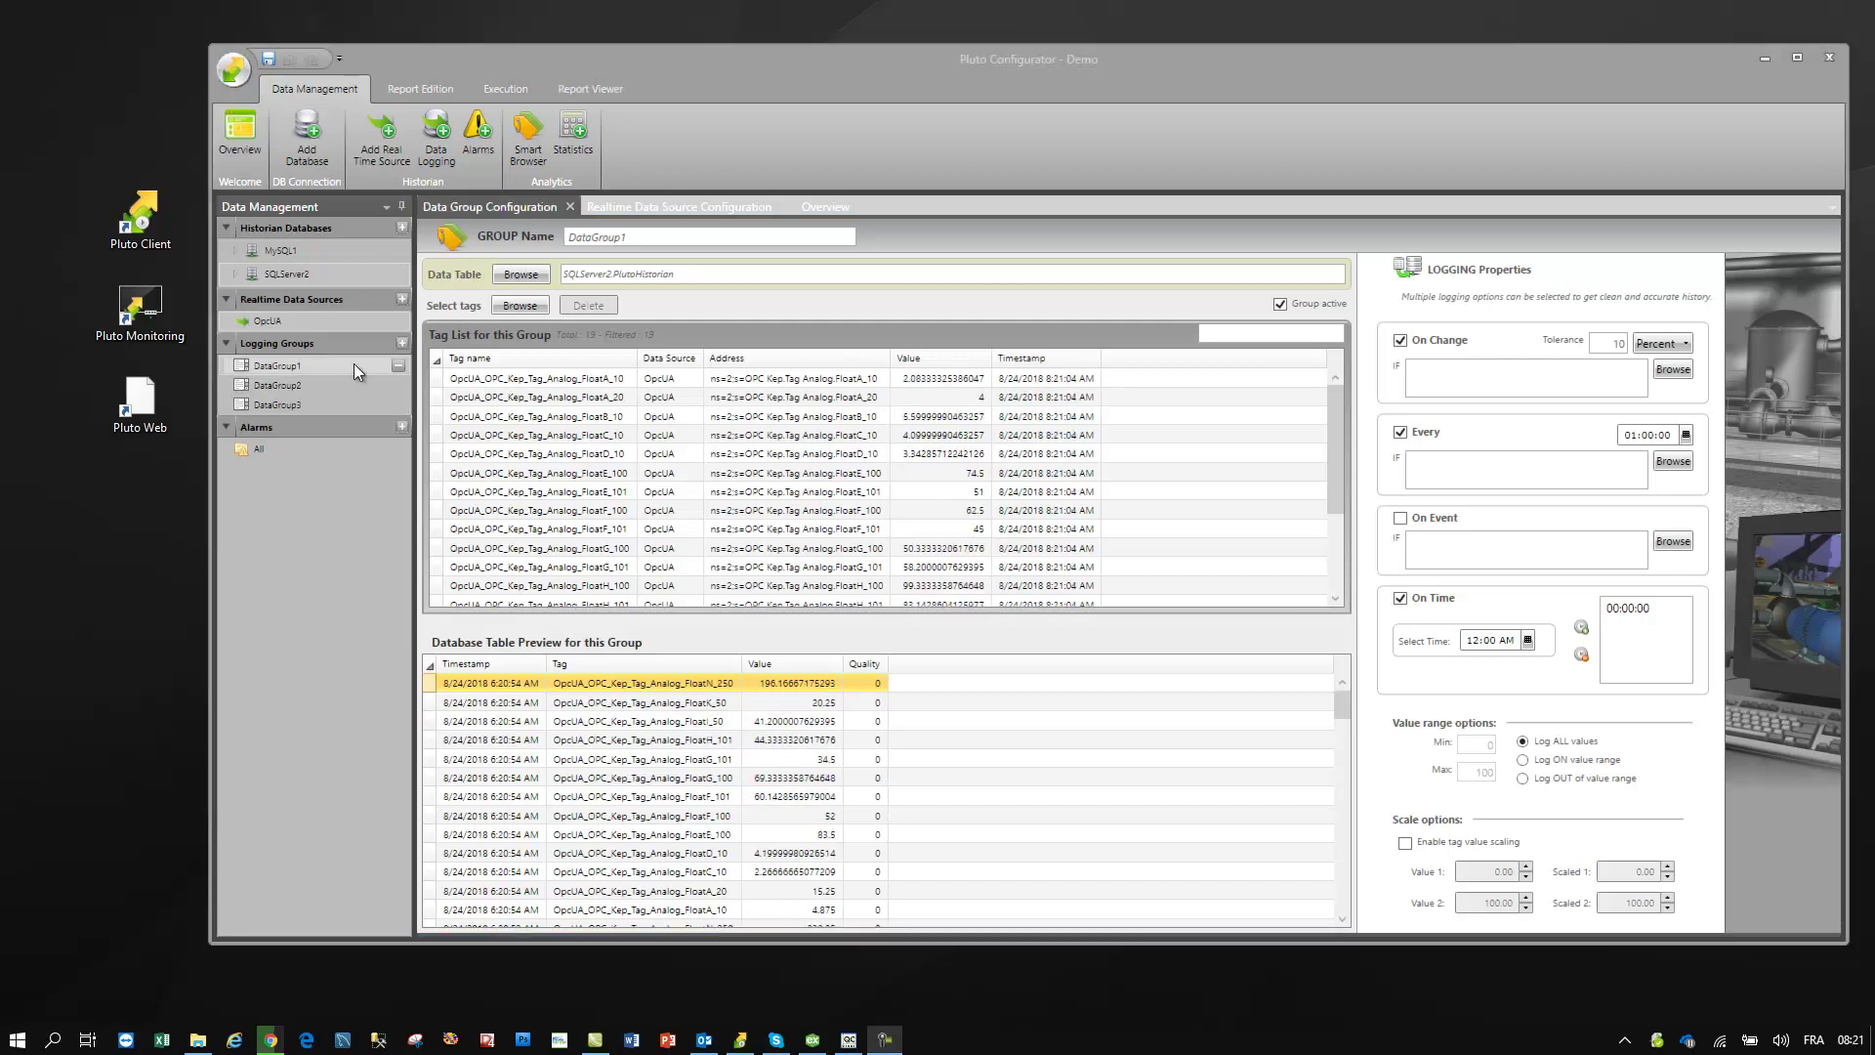
- Review the tags and logging conditions of DataGroup1, DataGroup2 and DataGroup3 in turn
{"action": "left_click", "coordinate": [354, 364]}
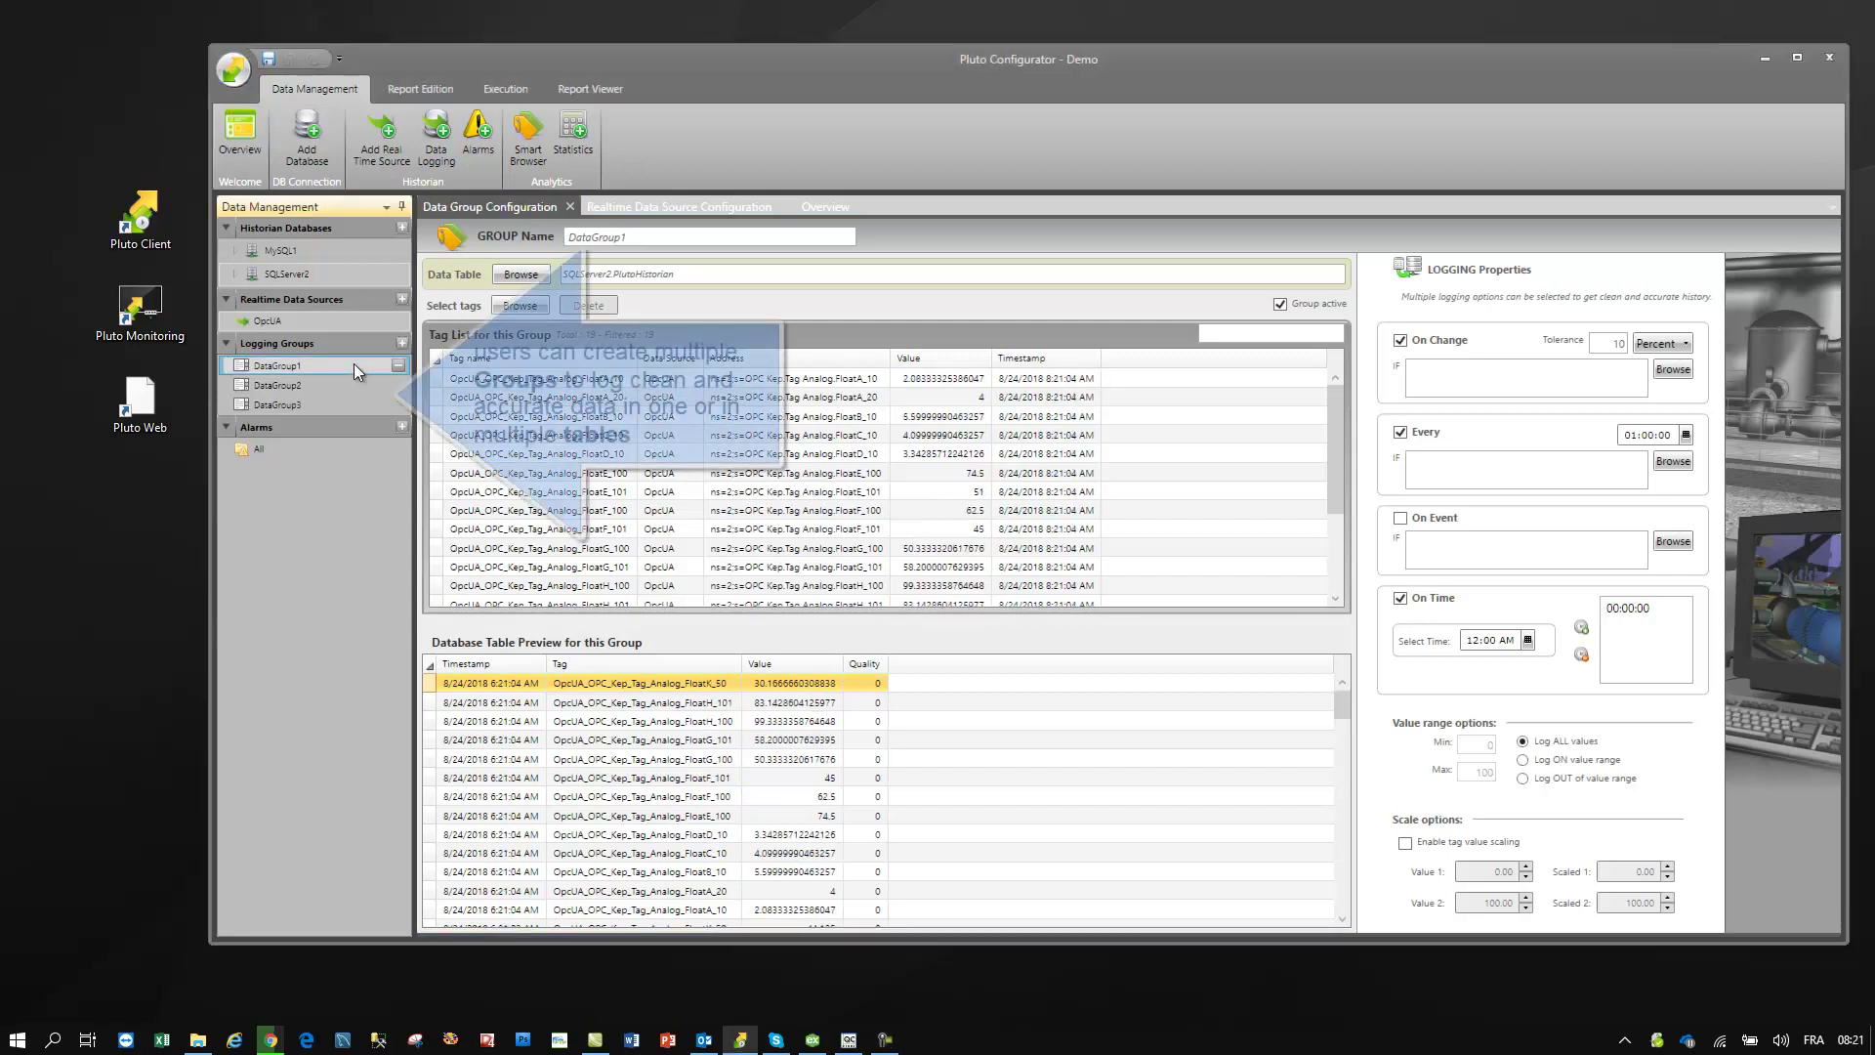
{"action": "left_click", "coordinate": [346, 385]}
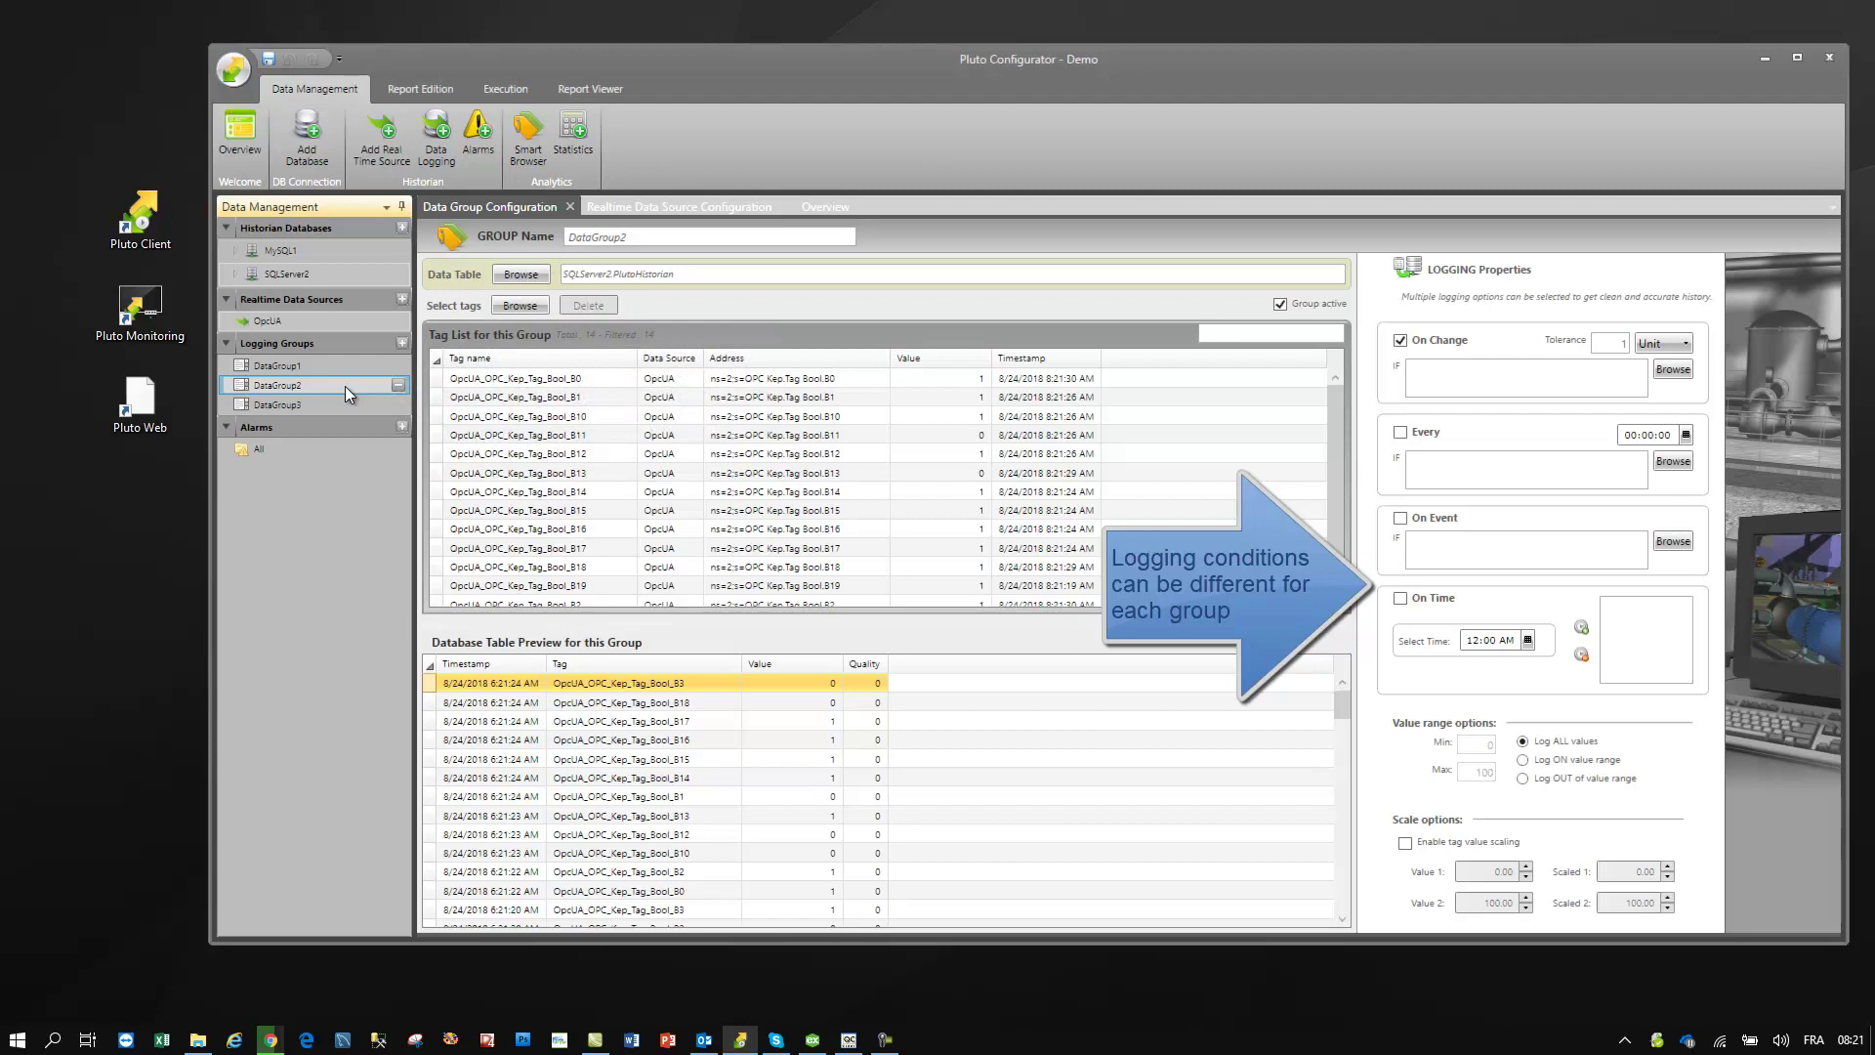
{"action": "left_click", "coordinate": [335, 404]}
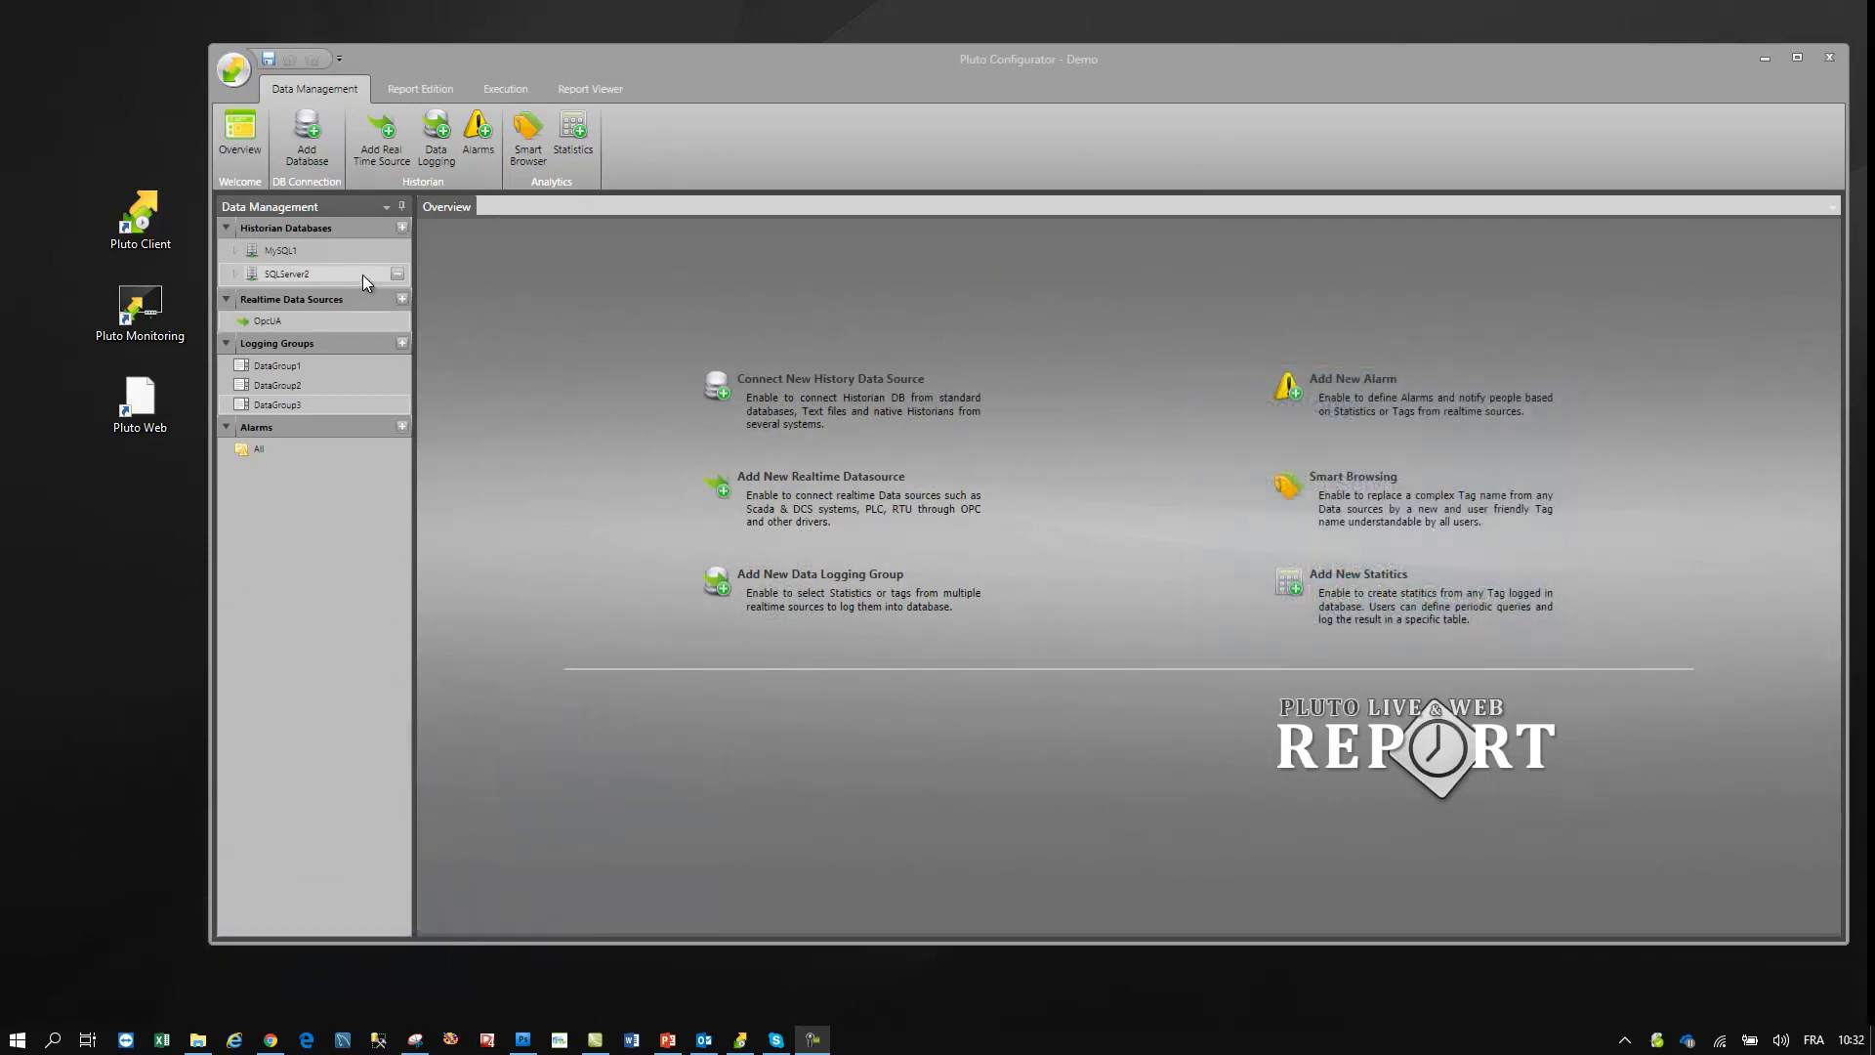
- Create a new data table named IOT on SQLServer2 and view its configuration
{"action": "double_click", "coordinate": [355, 276]}
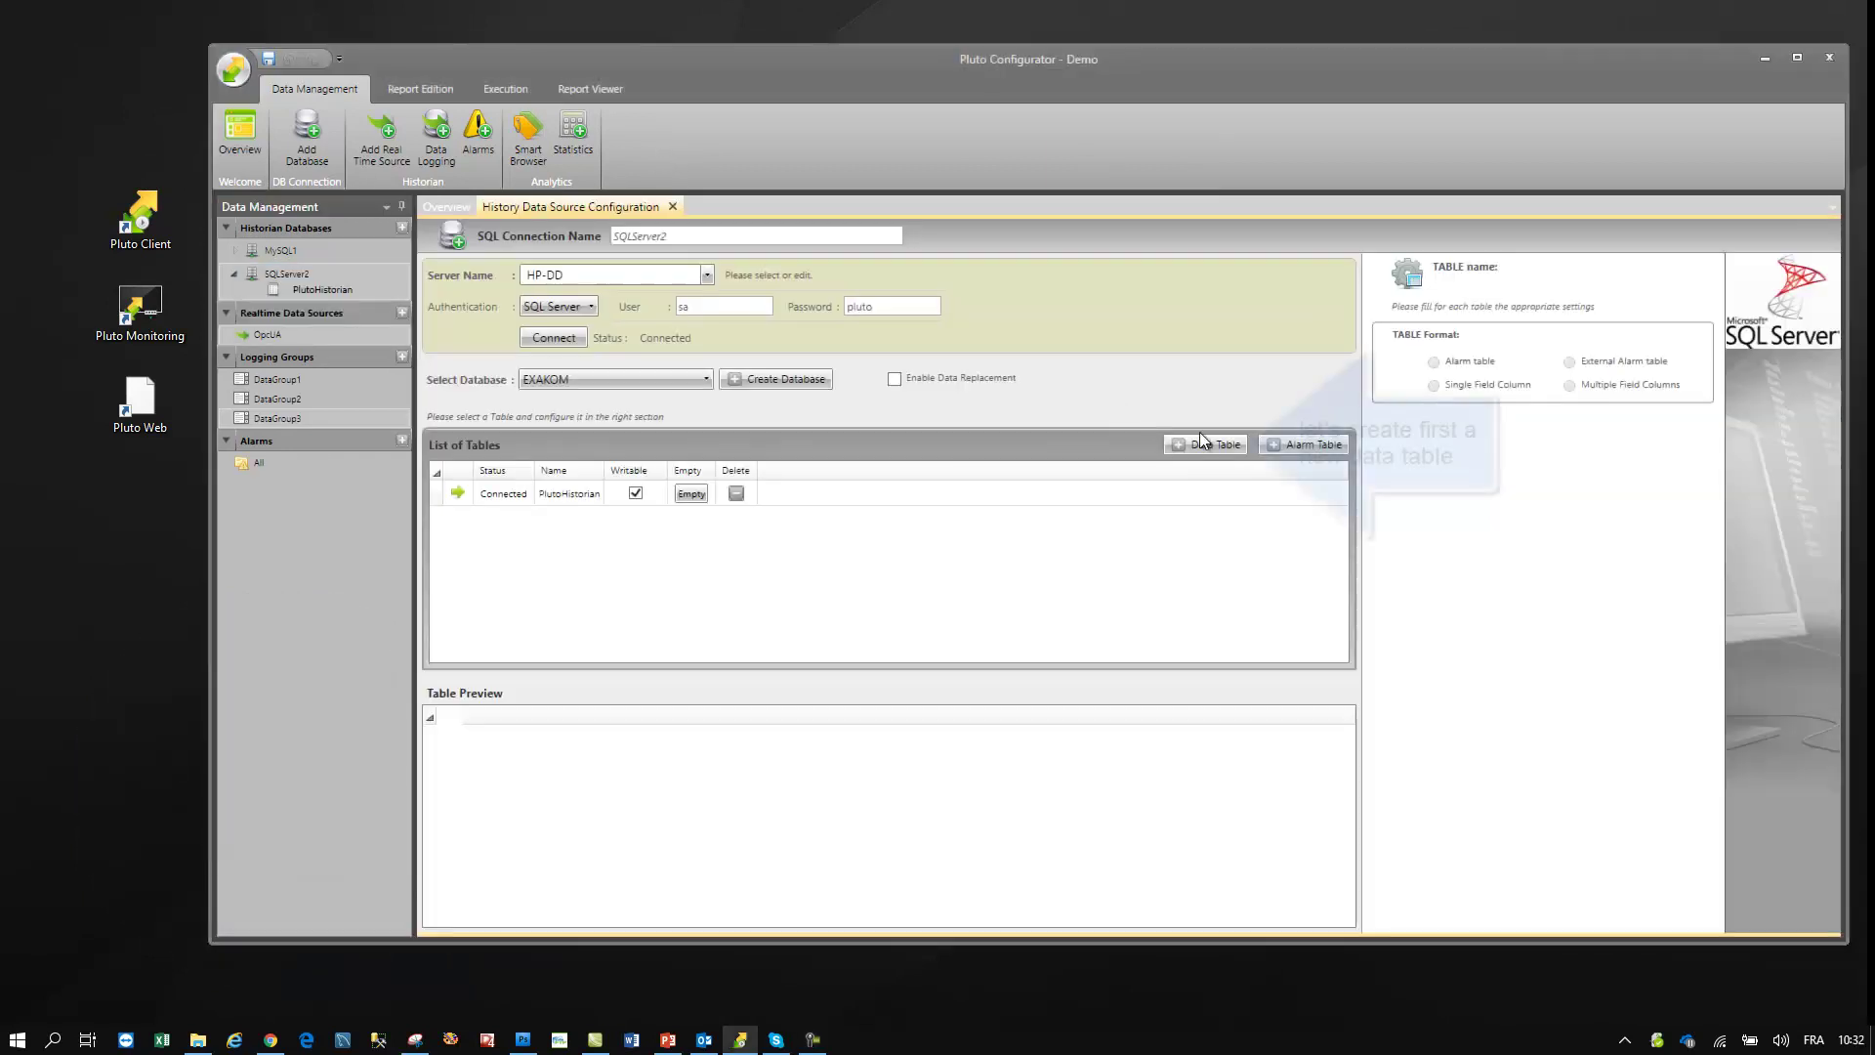
{"action": "left_click", "coordinate": [1215, 446]}
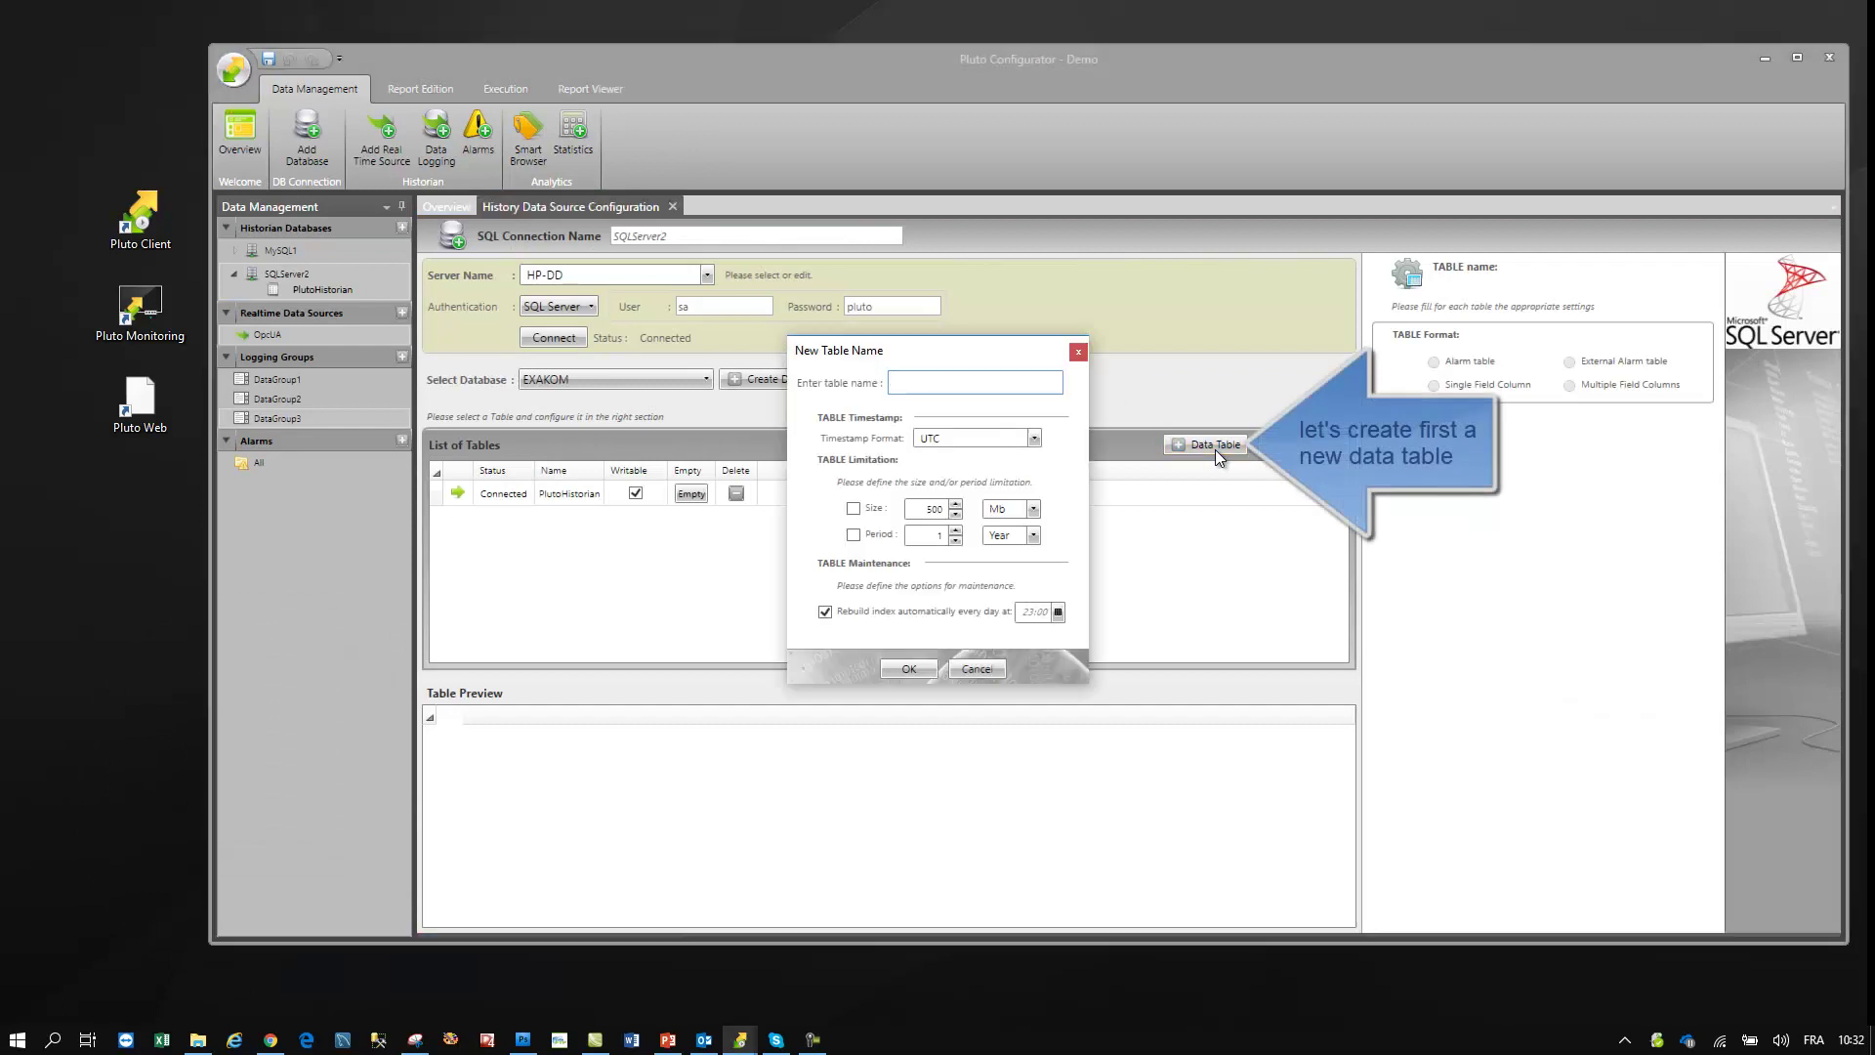
{"action": "type", "text": "IOT"}
{"action": "key", "text": "Return"}
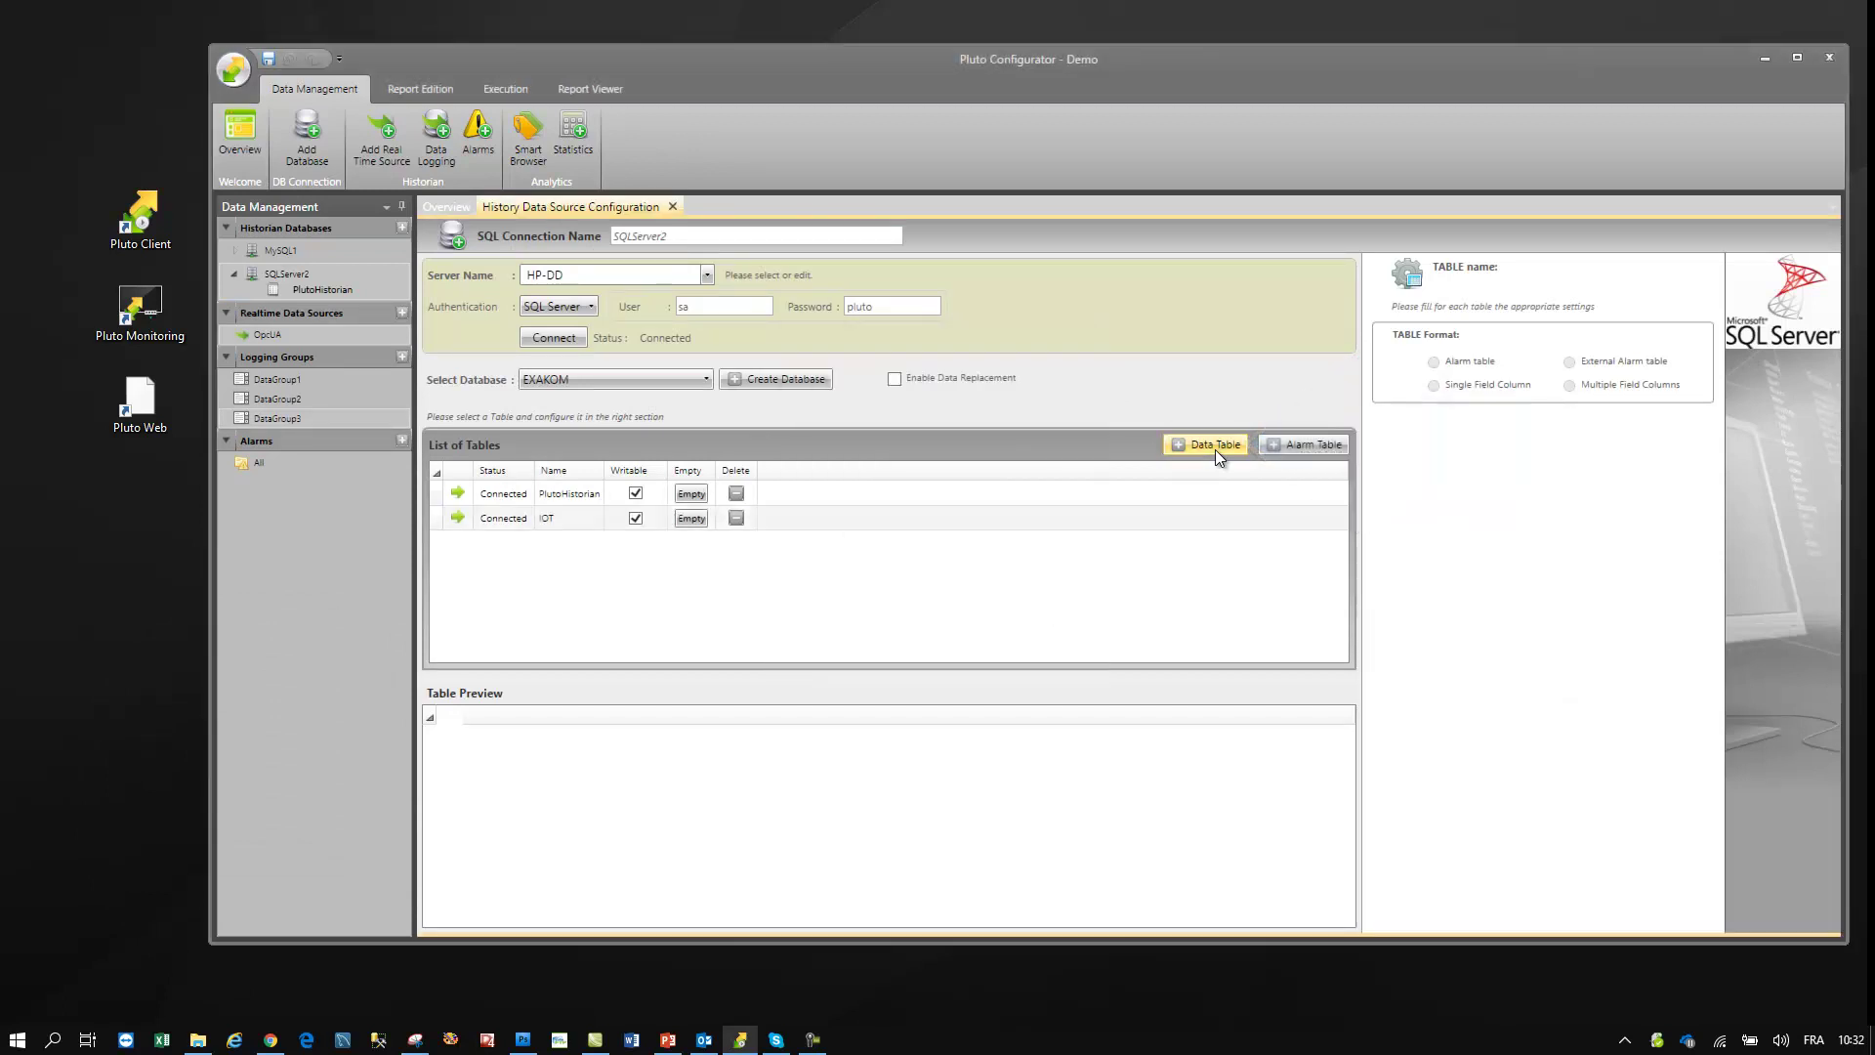
{"action": "left_click", "coordinate": [565, 520]}
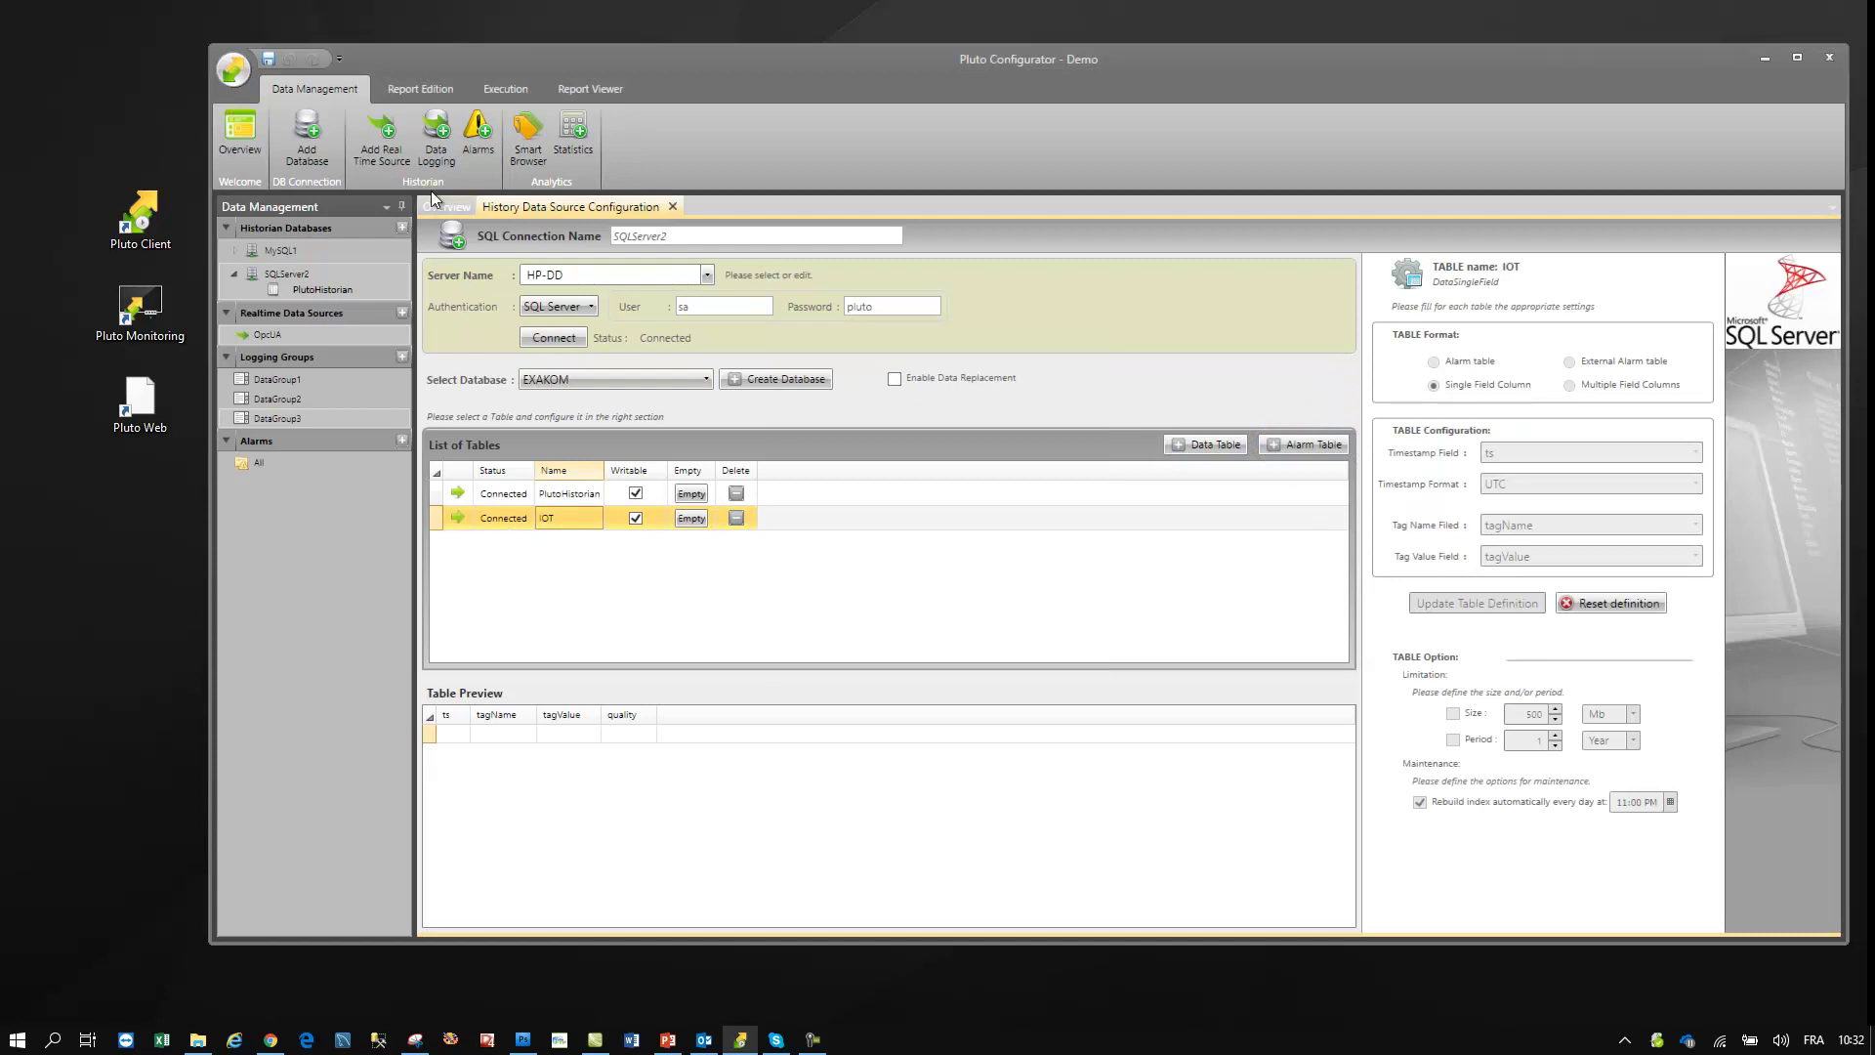
- Add a new realtime source of type Iot eWON DataMailBox
{"action": "left_click", "coordinate": [381, 137]}
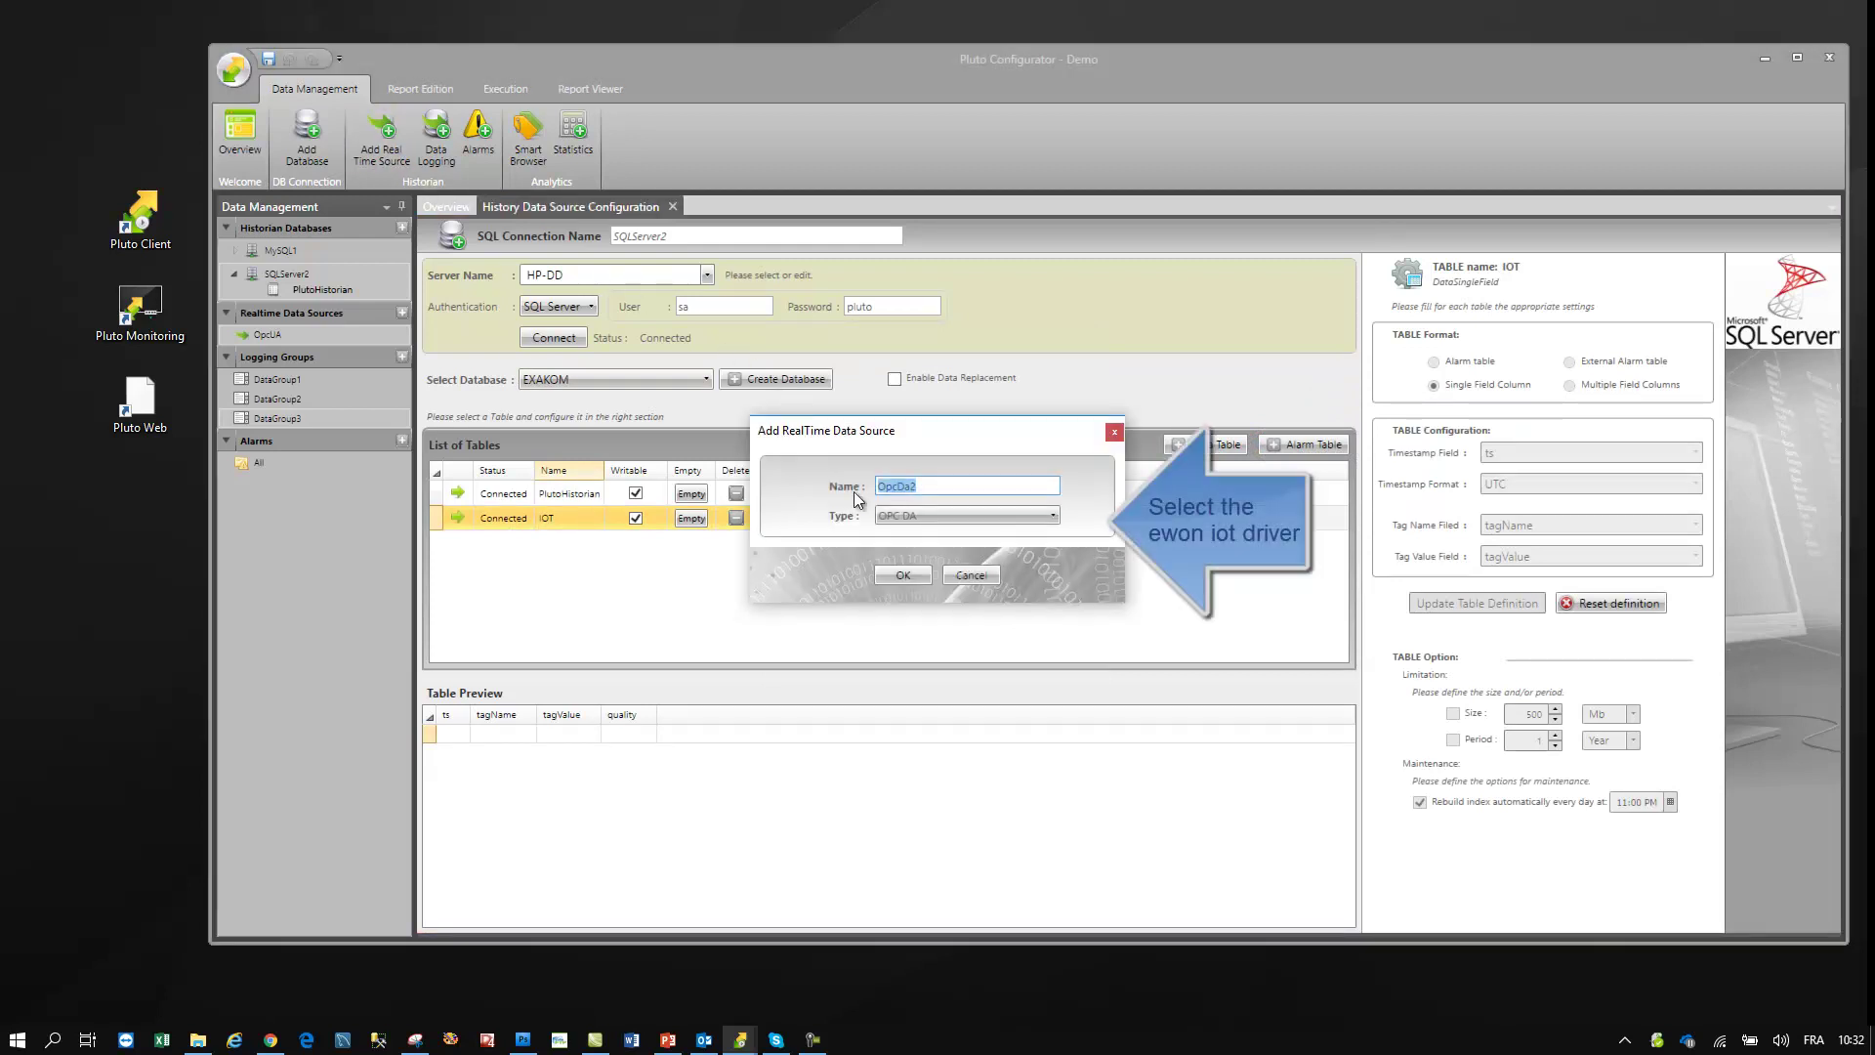
{"action": "left_click", "coordinate": [894, 516]}
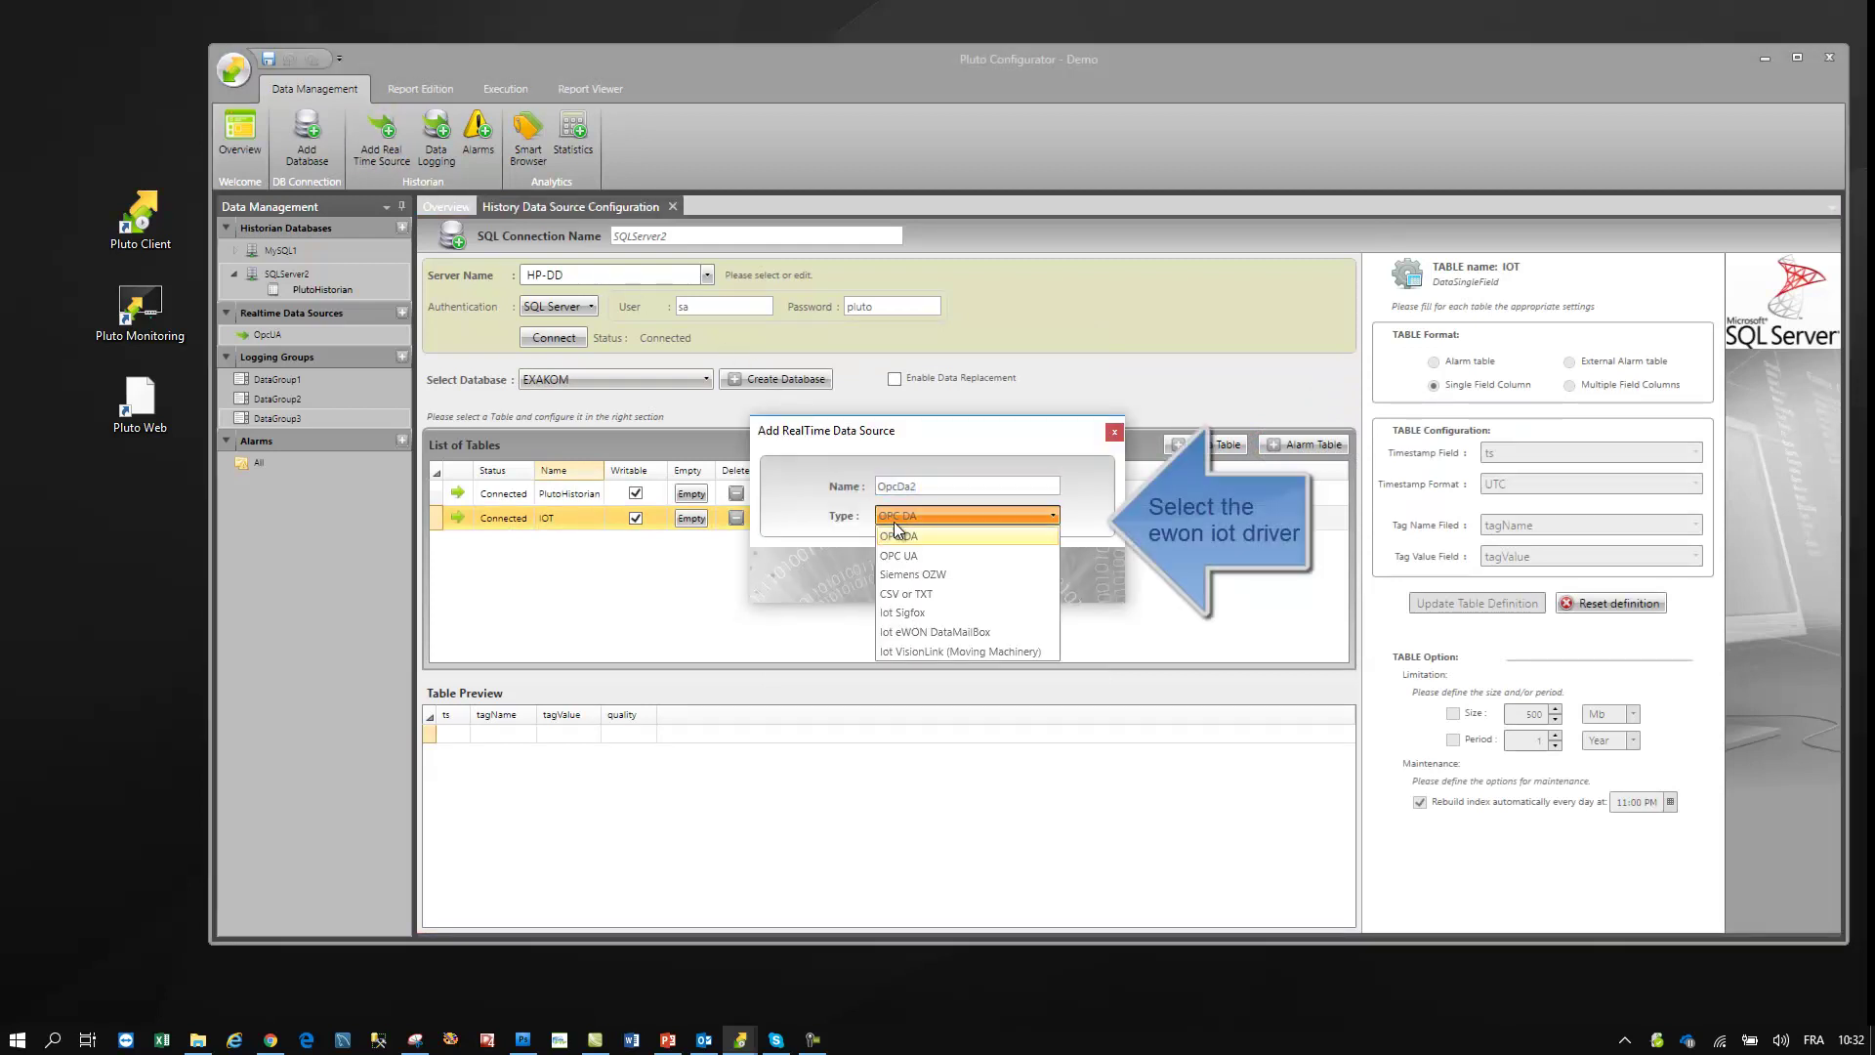
{"action": "left_click", "coordinate": [899, 632]}
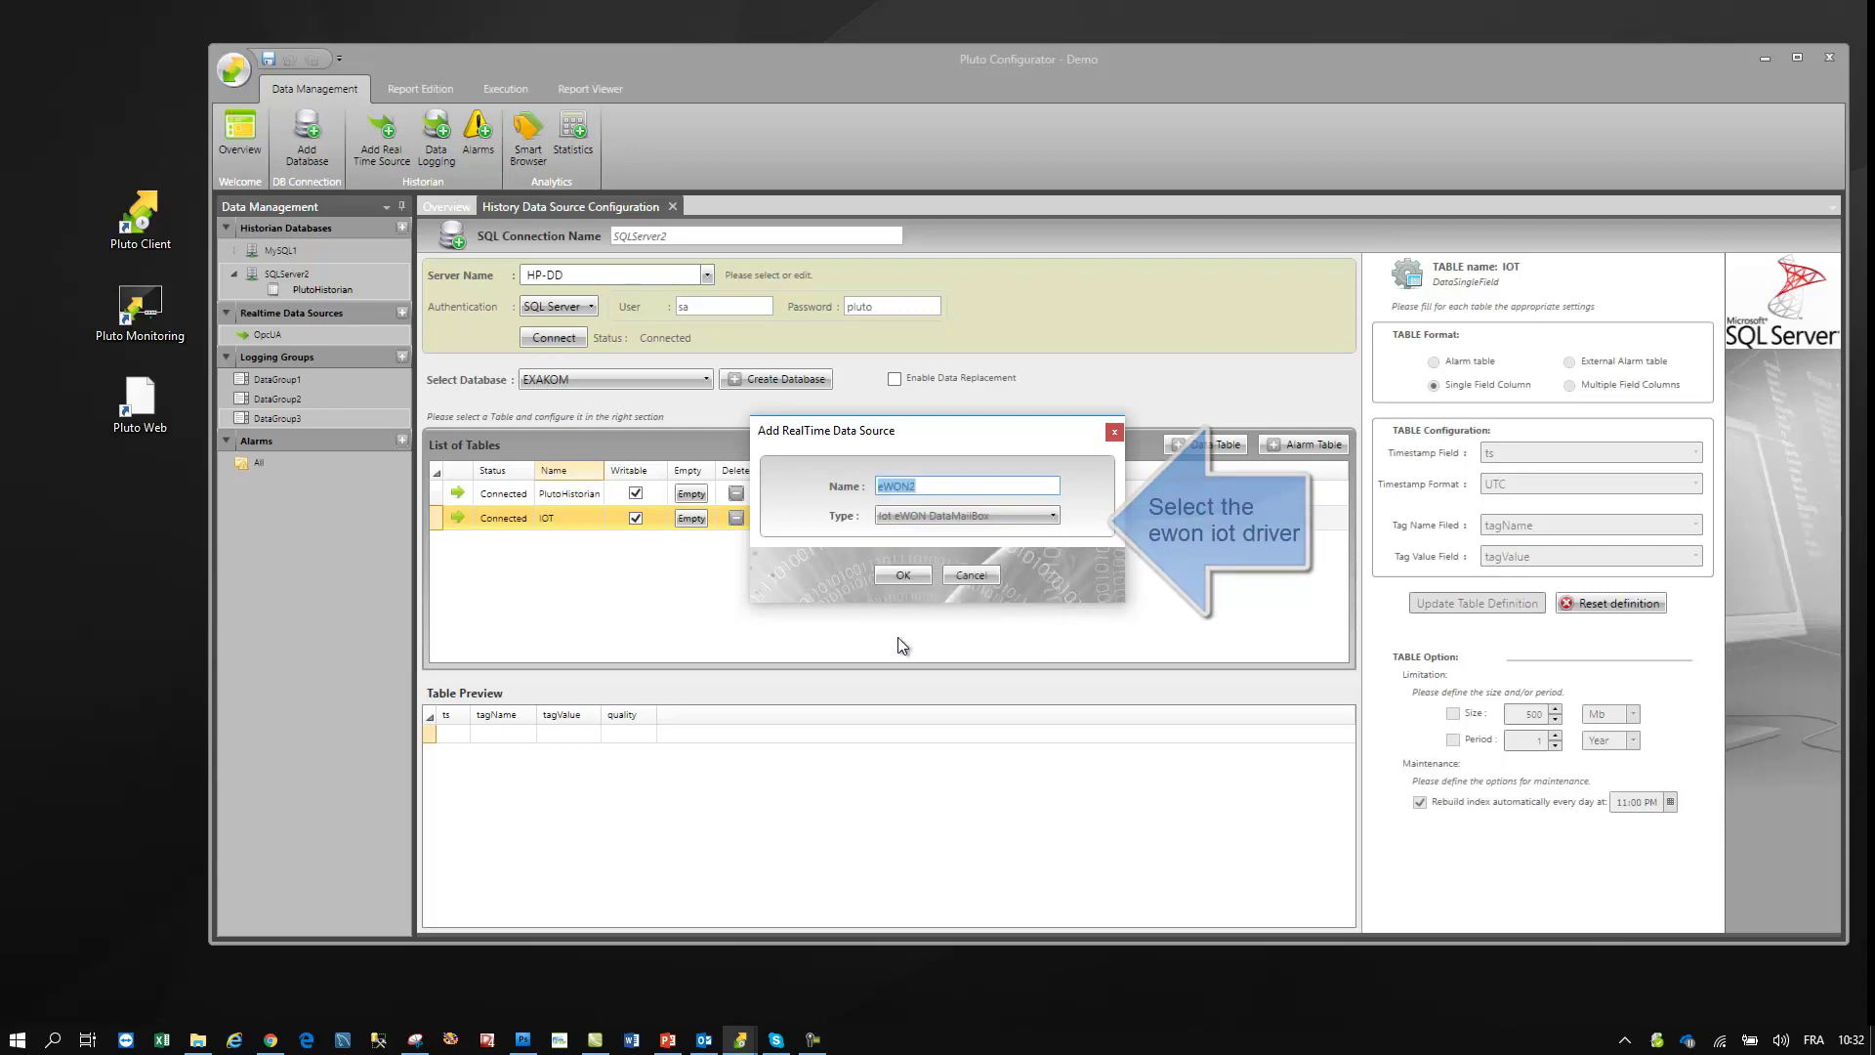
- Create the eWON2 source and connect it to the Talk2M account with its credentials
{"action": "left_click", "coordinate": [906, 572]}
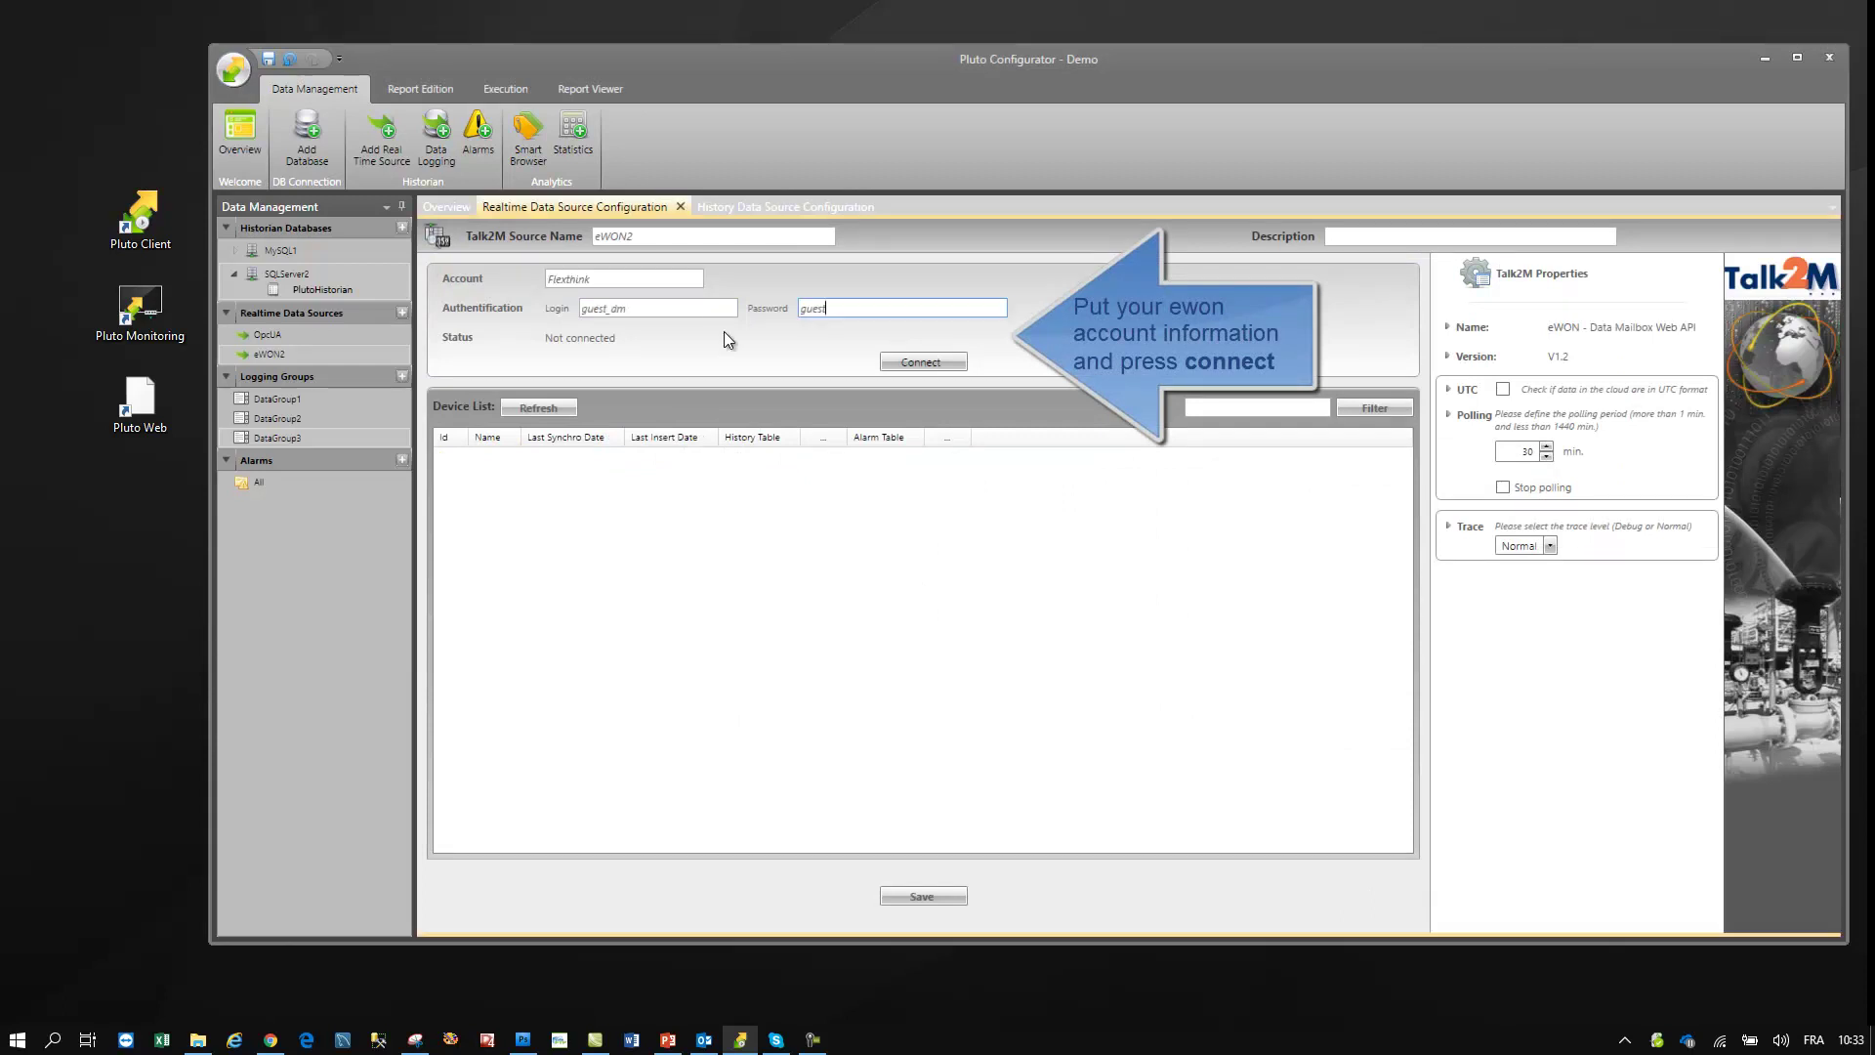
{"action": "type", "text": "dm"}
{"action": "left_click", "coordinate": [921, 364]}
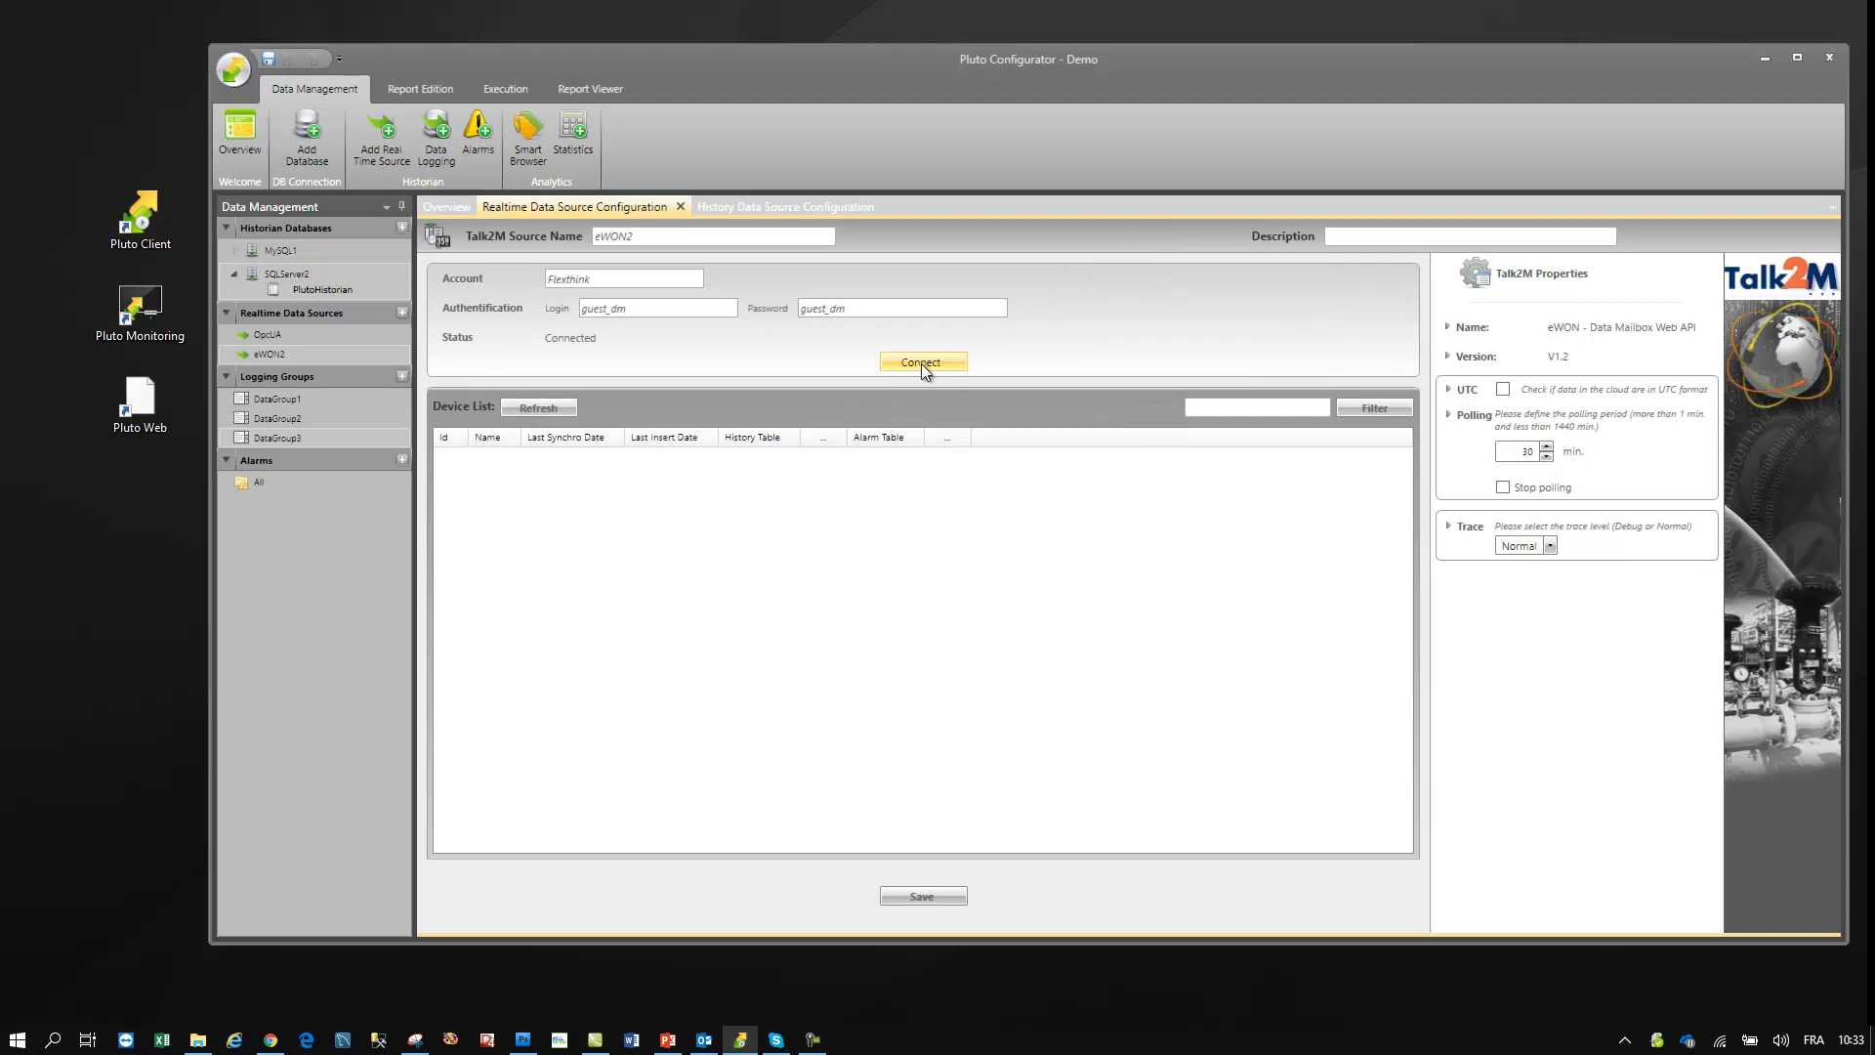
- Refresh the eWON device list and start choosing HMS_Office_BE's history table
{"action": "left_click", "coordinate": [526, 410]}
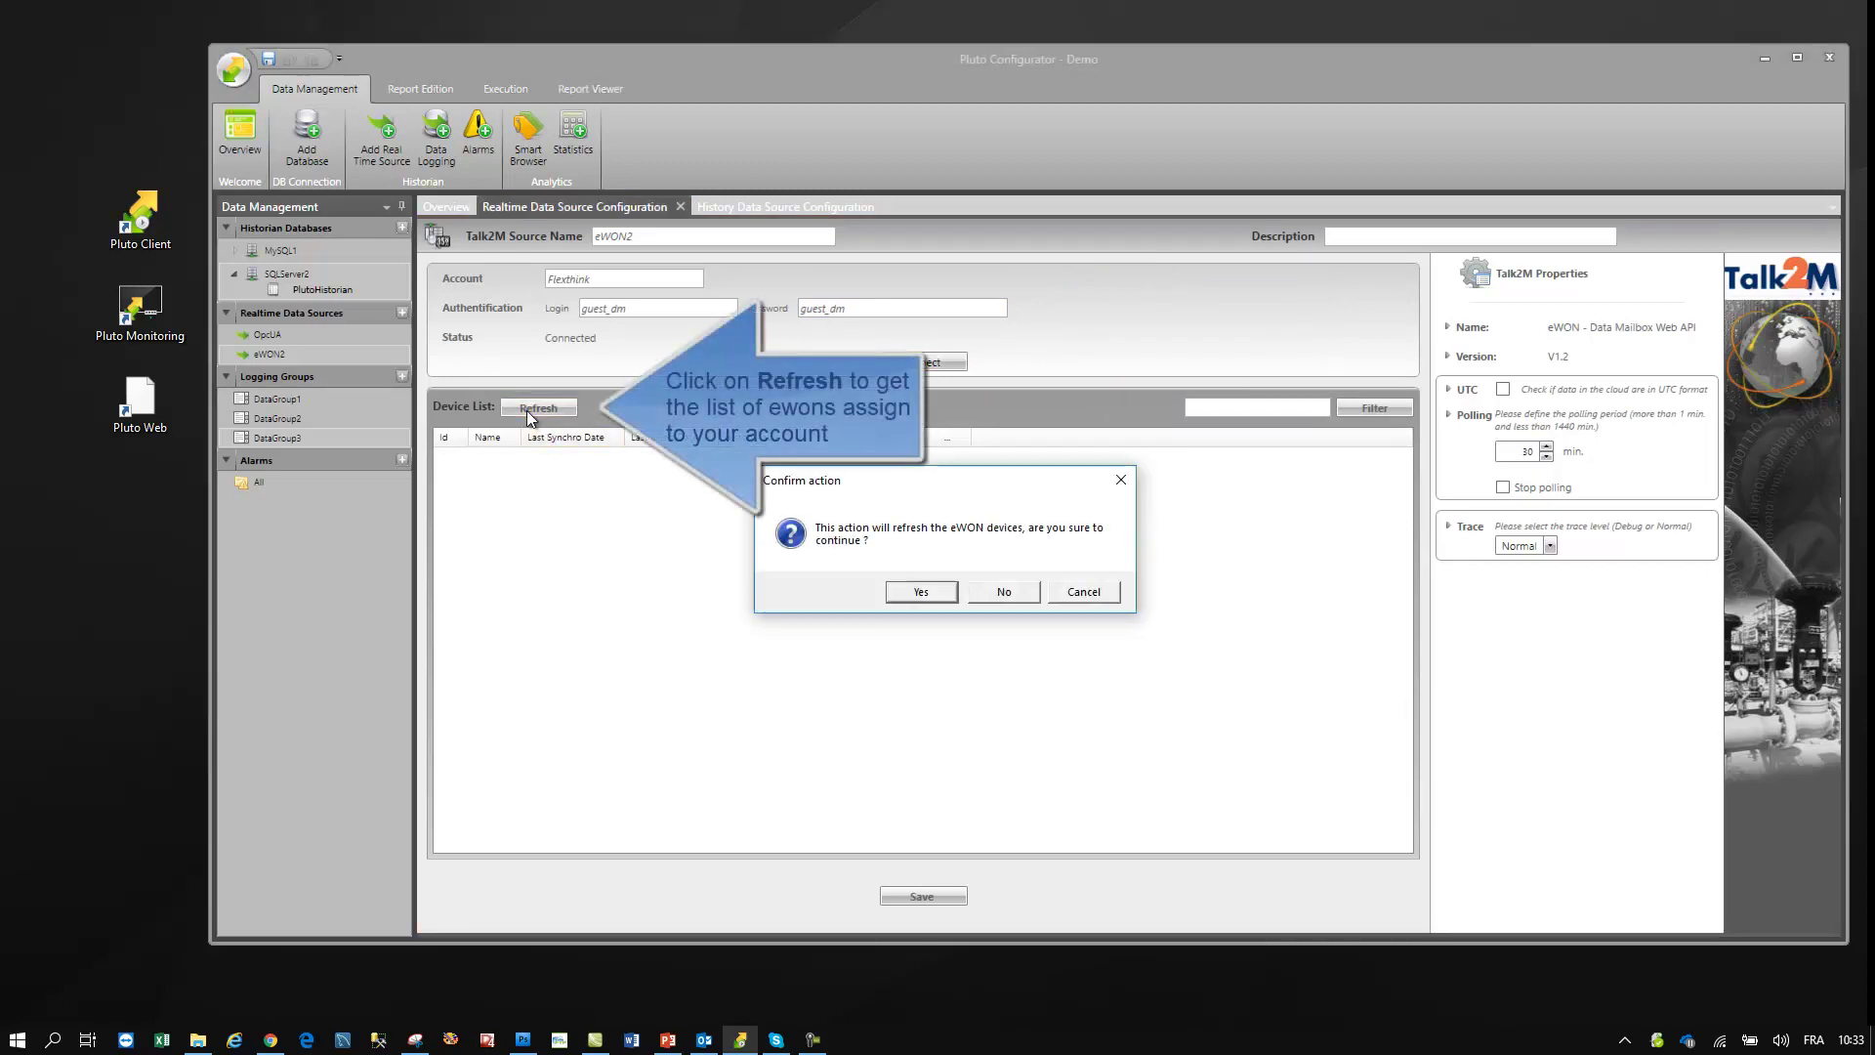
{"action": "left_click", "coordinate": [918, 586]}
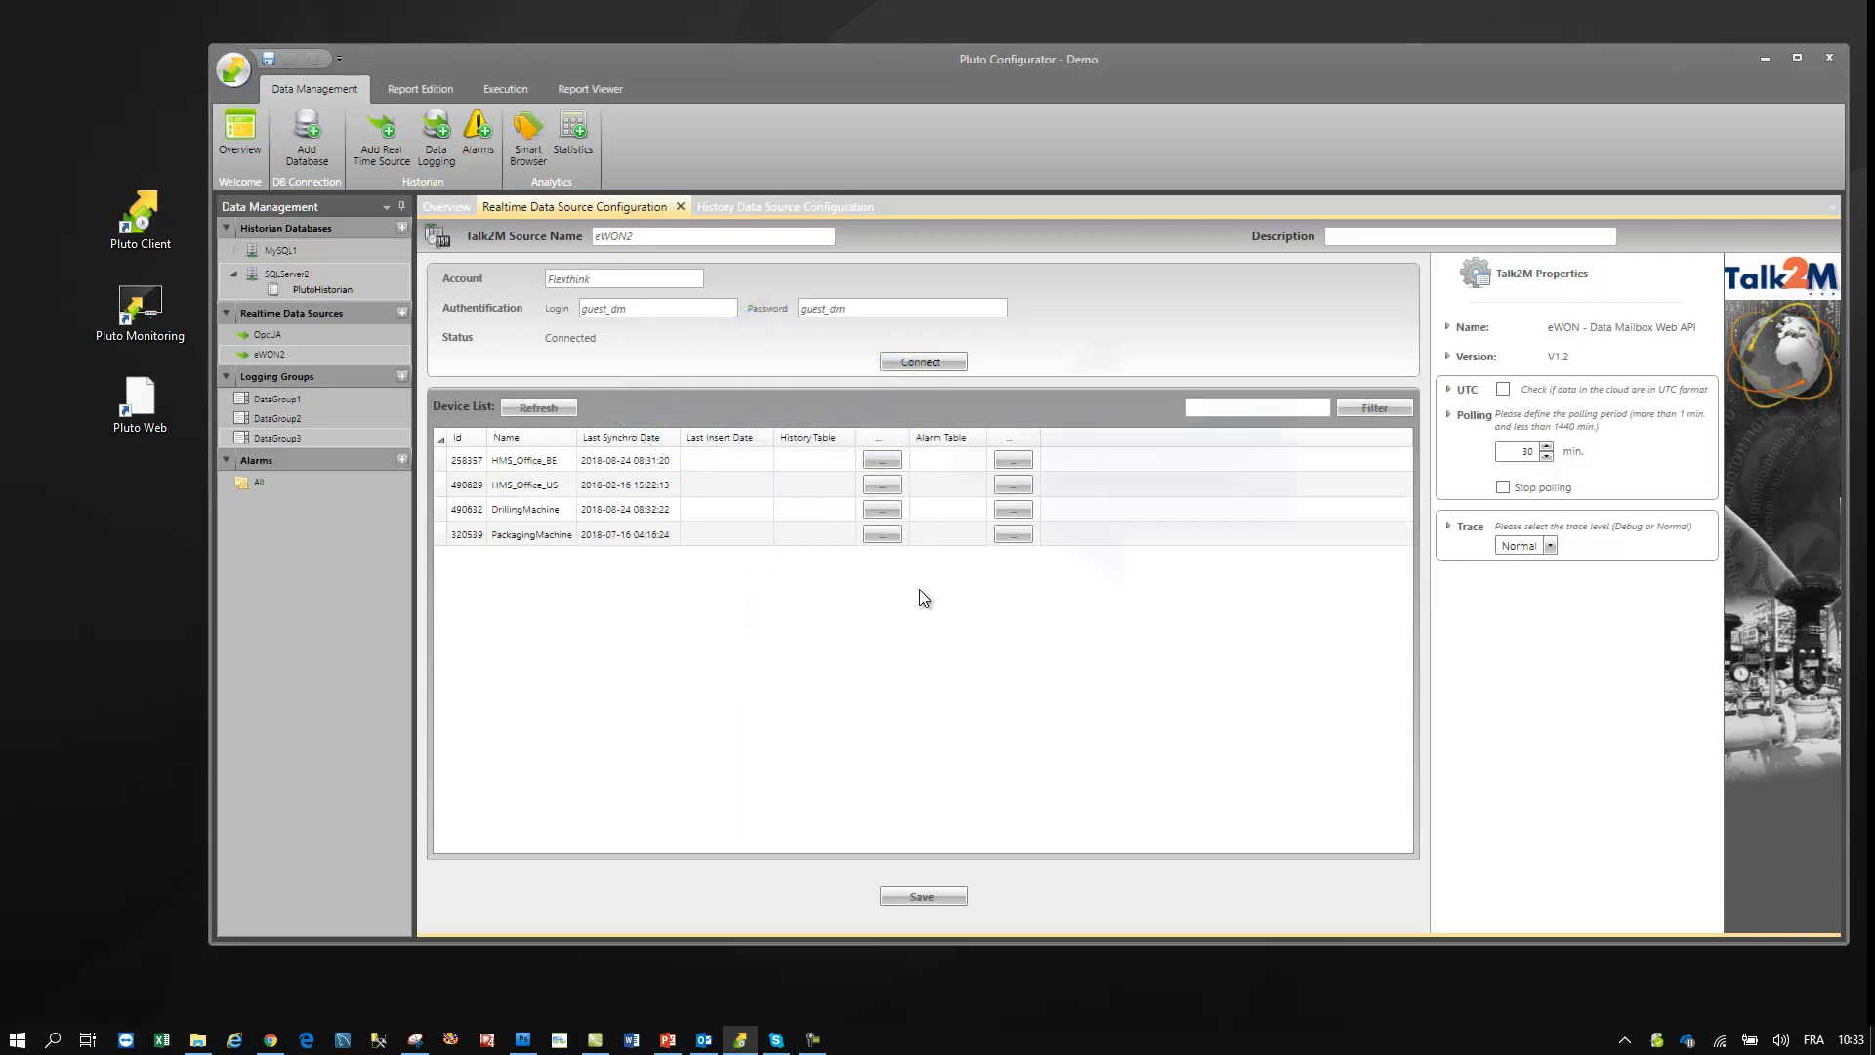
{"action": "left_click", "coordinate": [666, 461]}
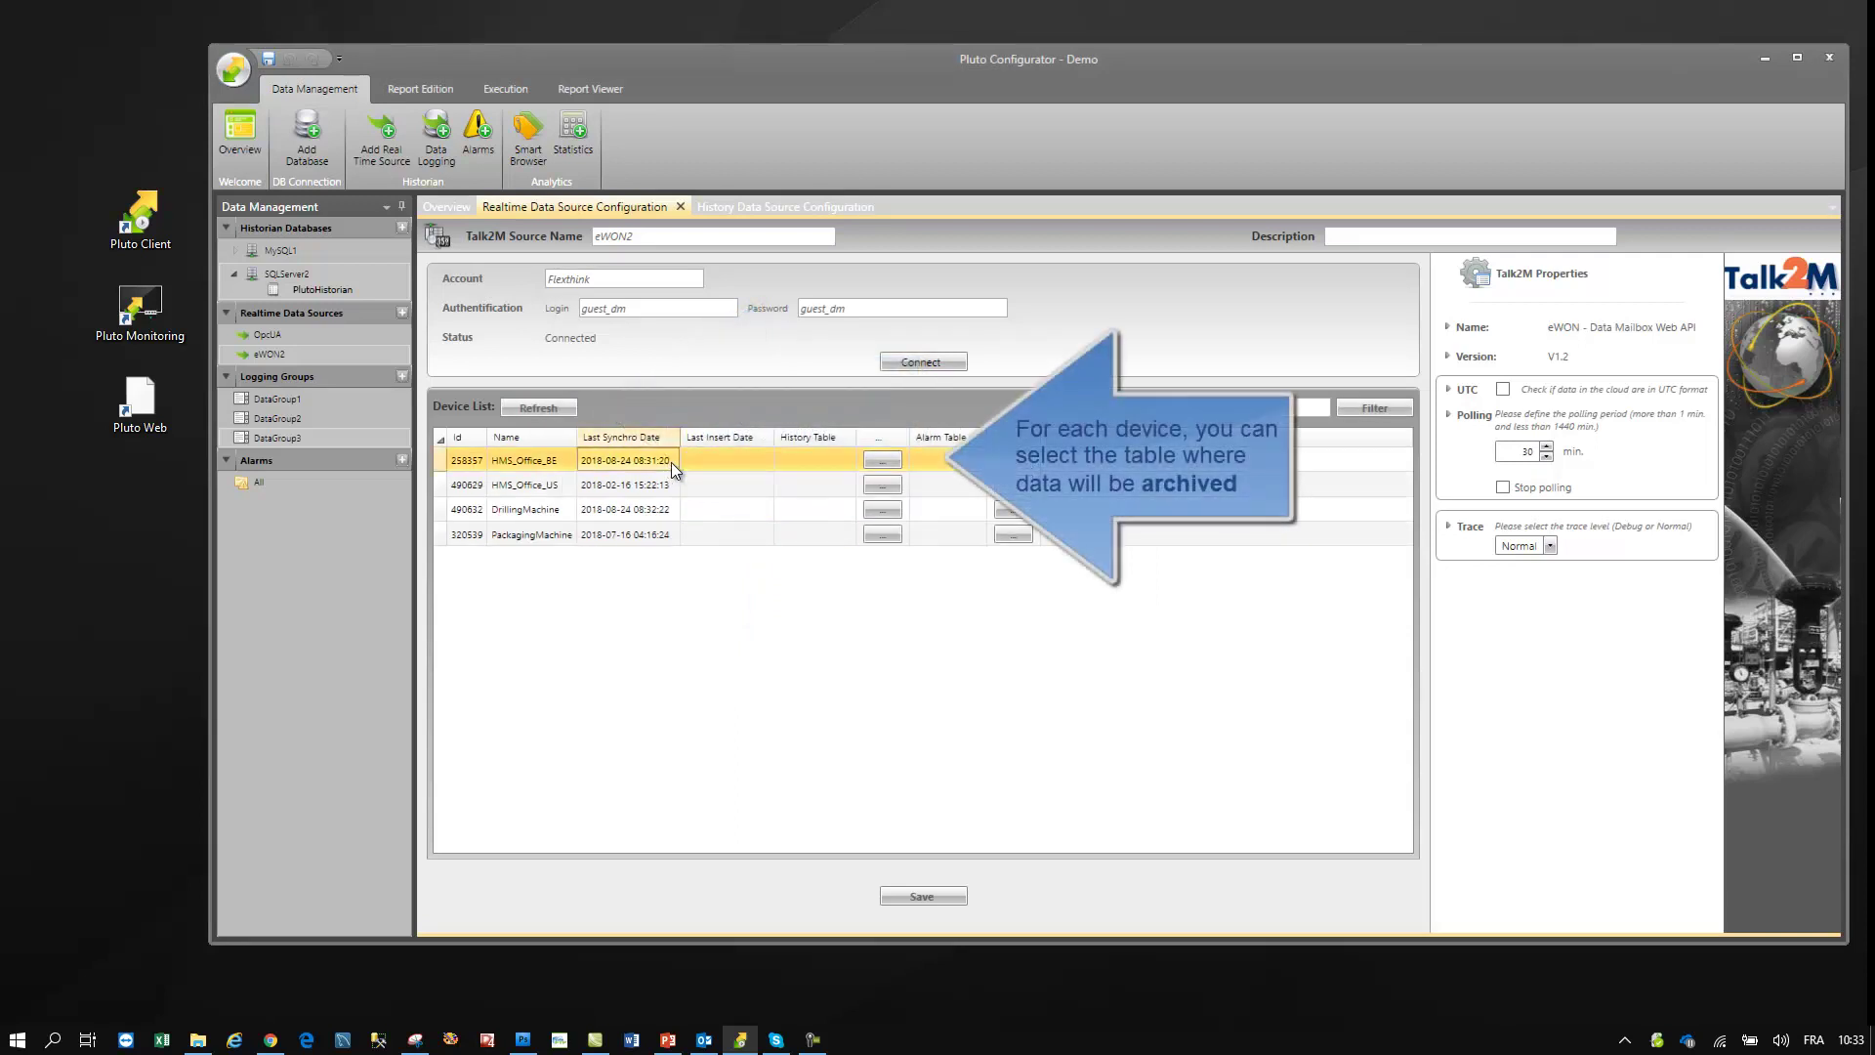
{"action": "left_click", "coordinate": [885, 461]}
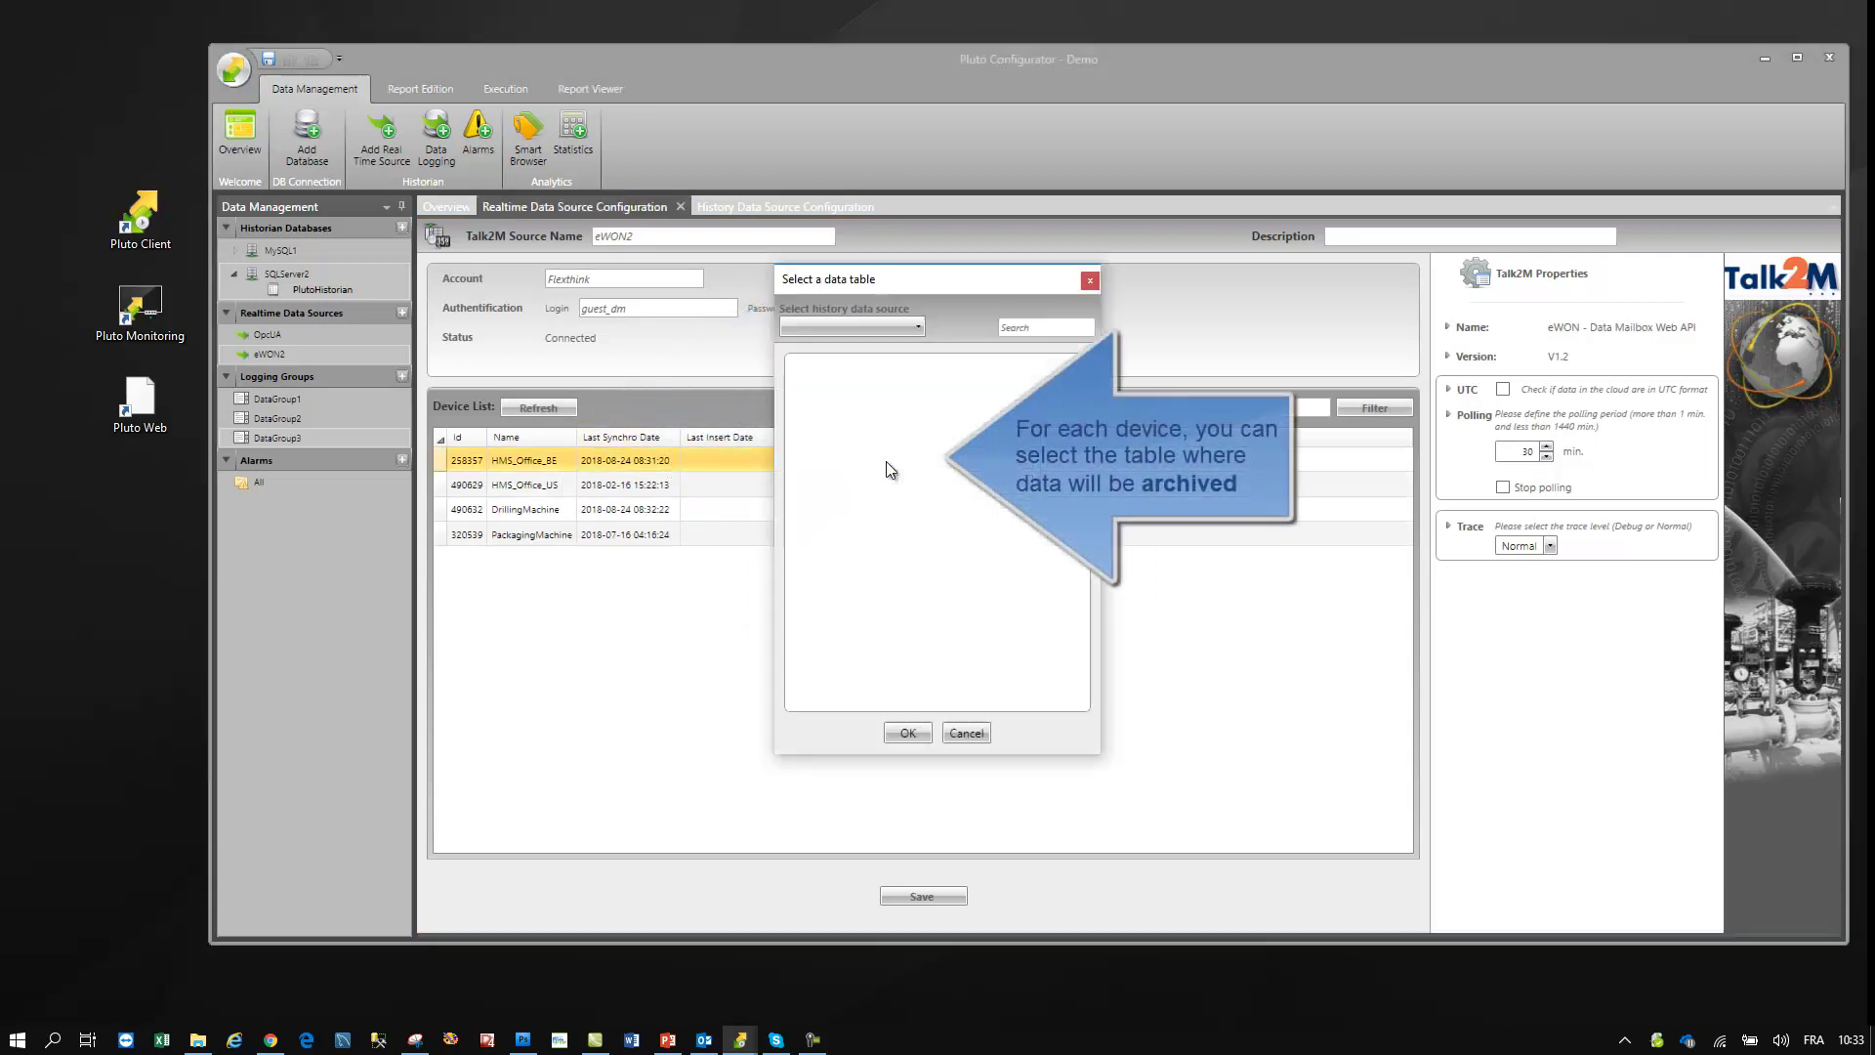
- Set HMS_Office_BE's history table to SQLServer2's IOT table
{"action": "left_click", "coordinate": [869, 328]}
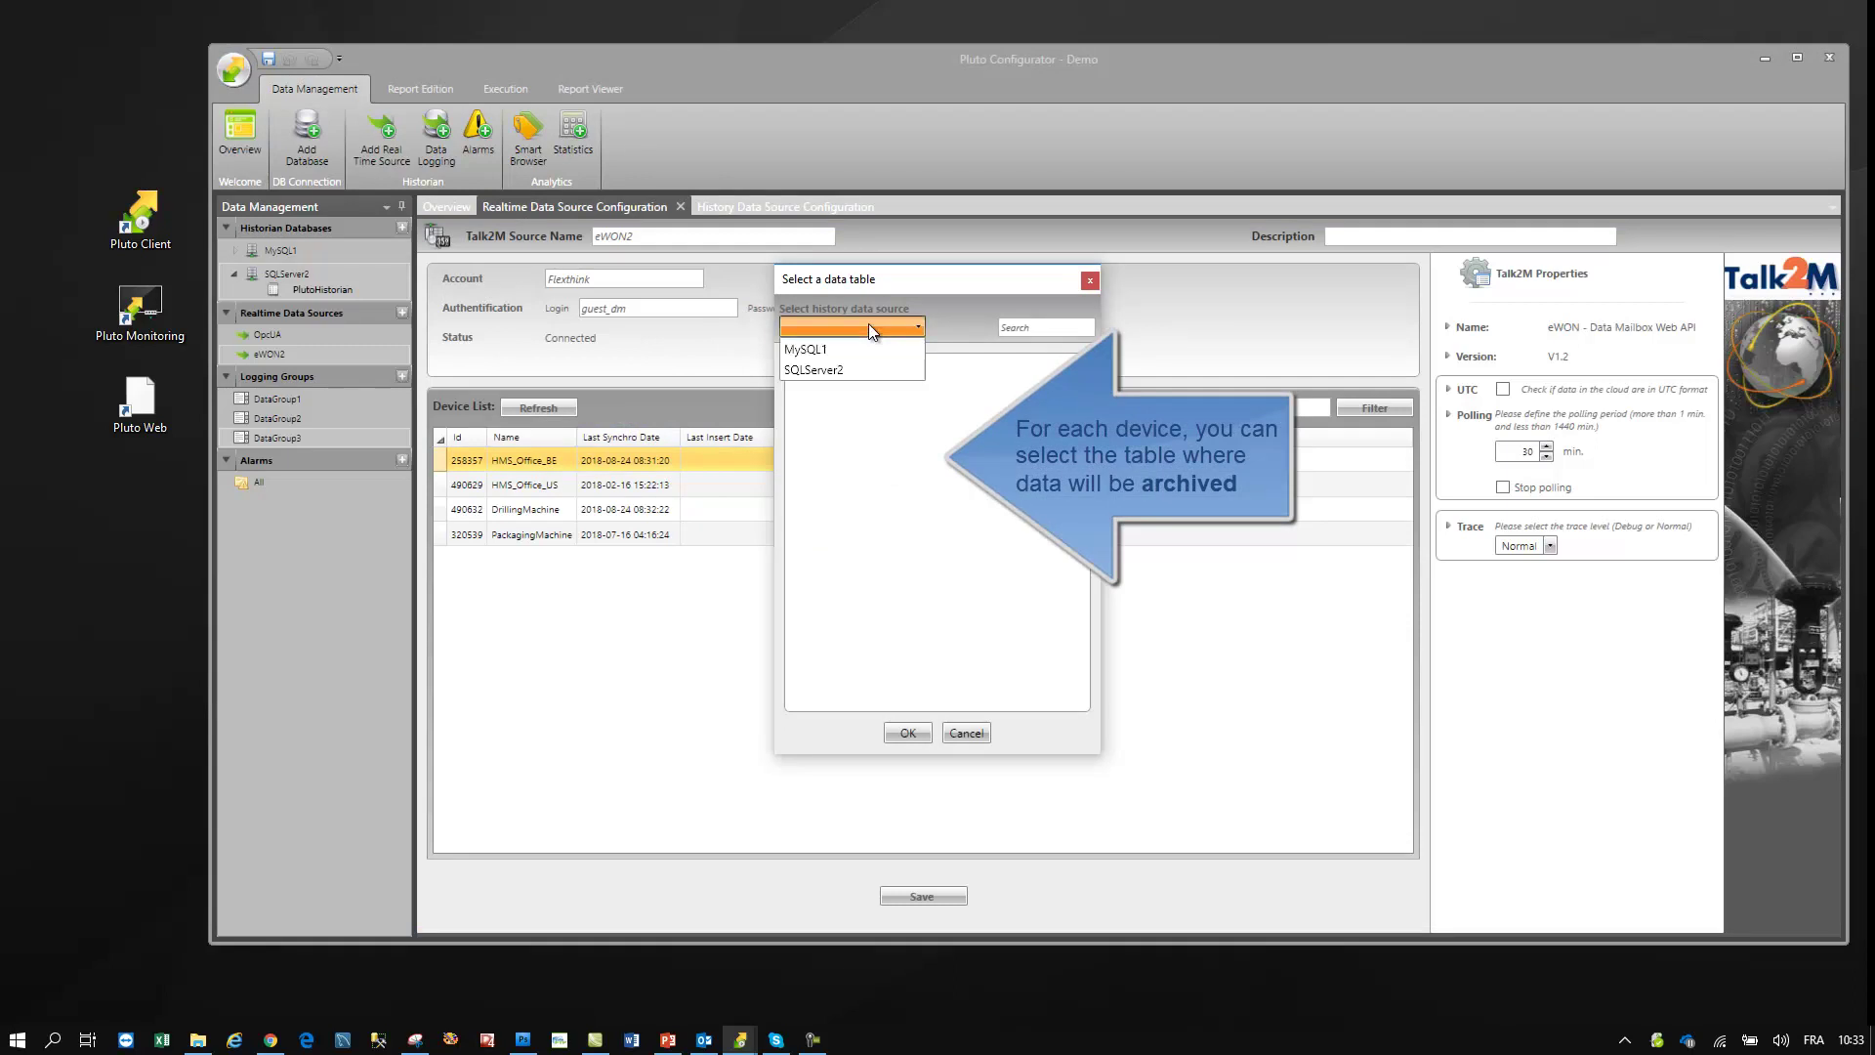
{"action": "left_click", "coordinate": [847, 371]}
{"action": "left_click", "coordinate": [846, 393]}
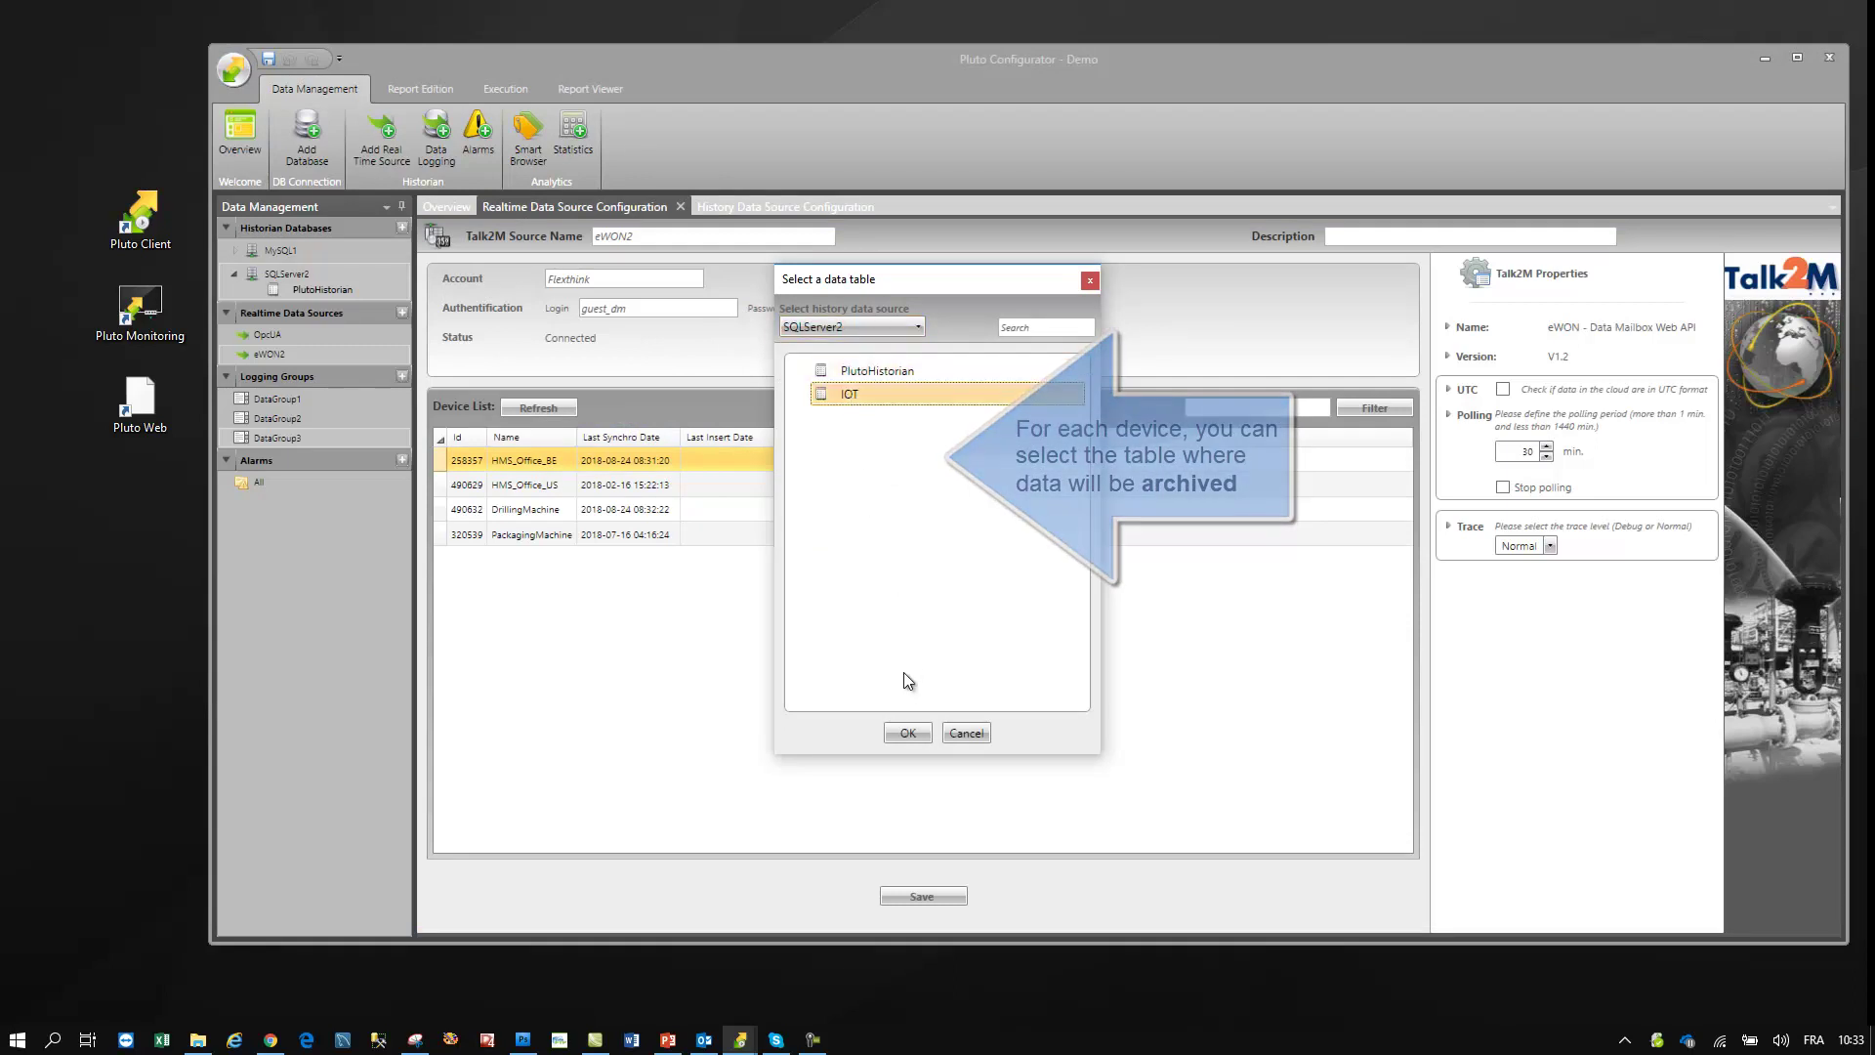
{"action": "left_click", "coordinate": [908, 733]}
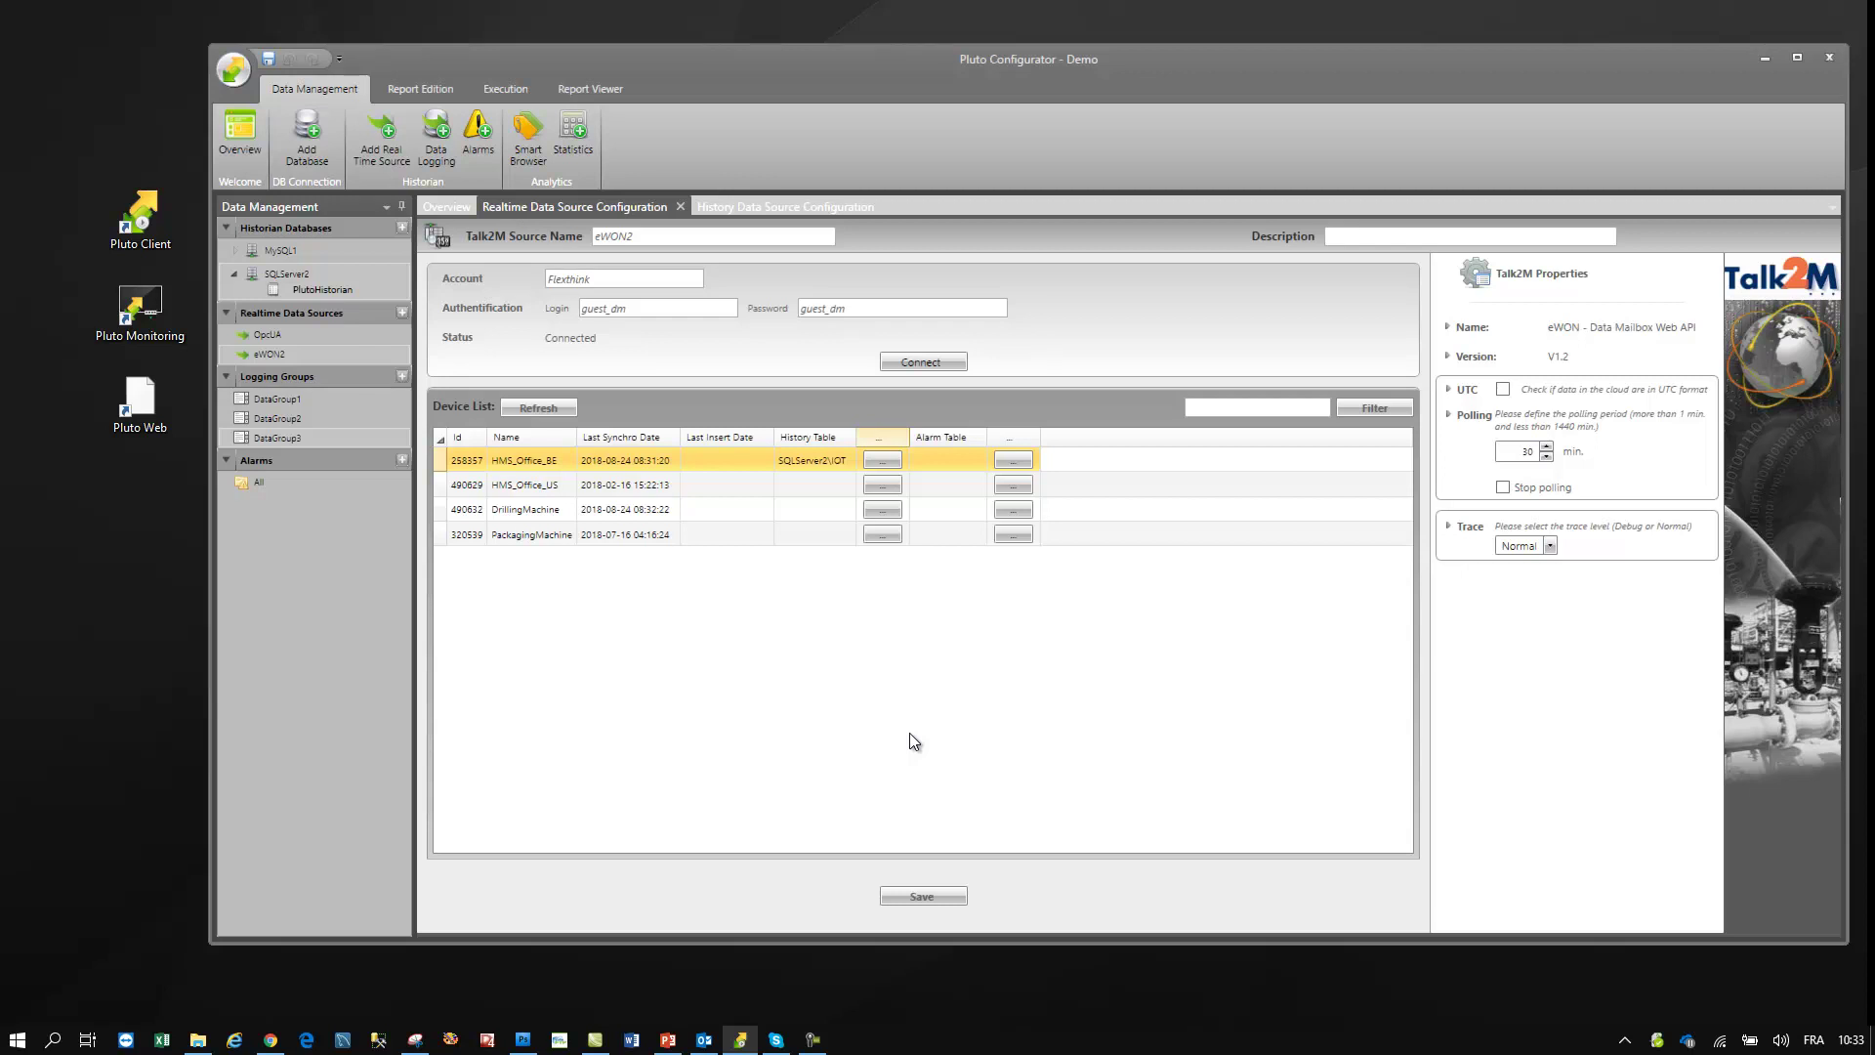
- Set eWON2 polling to 1 minute, save the source, and check the IOT table
{"action": "double_click", "coordinate": [1527, 453]}
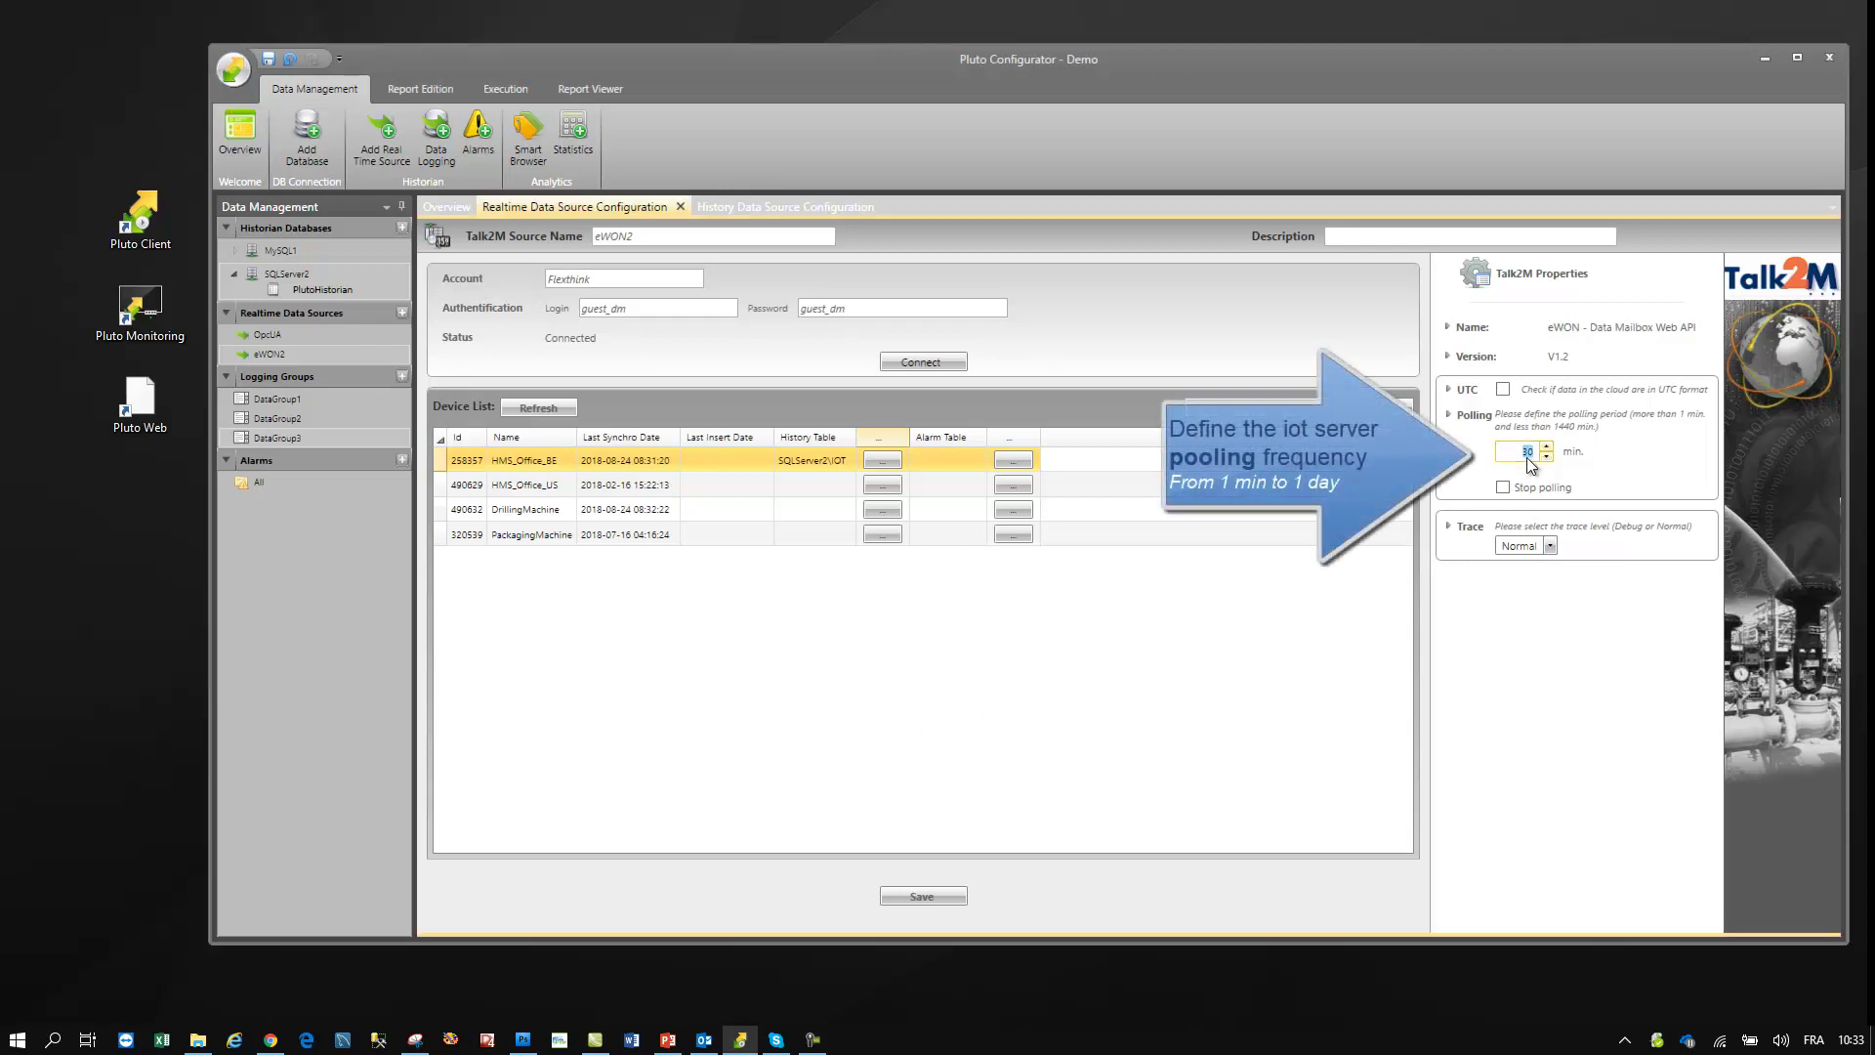
{"action": "type", "text": "1"}
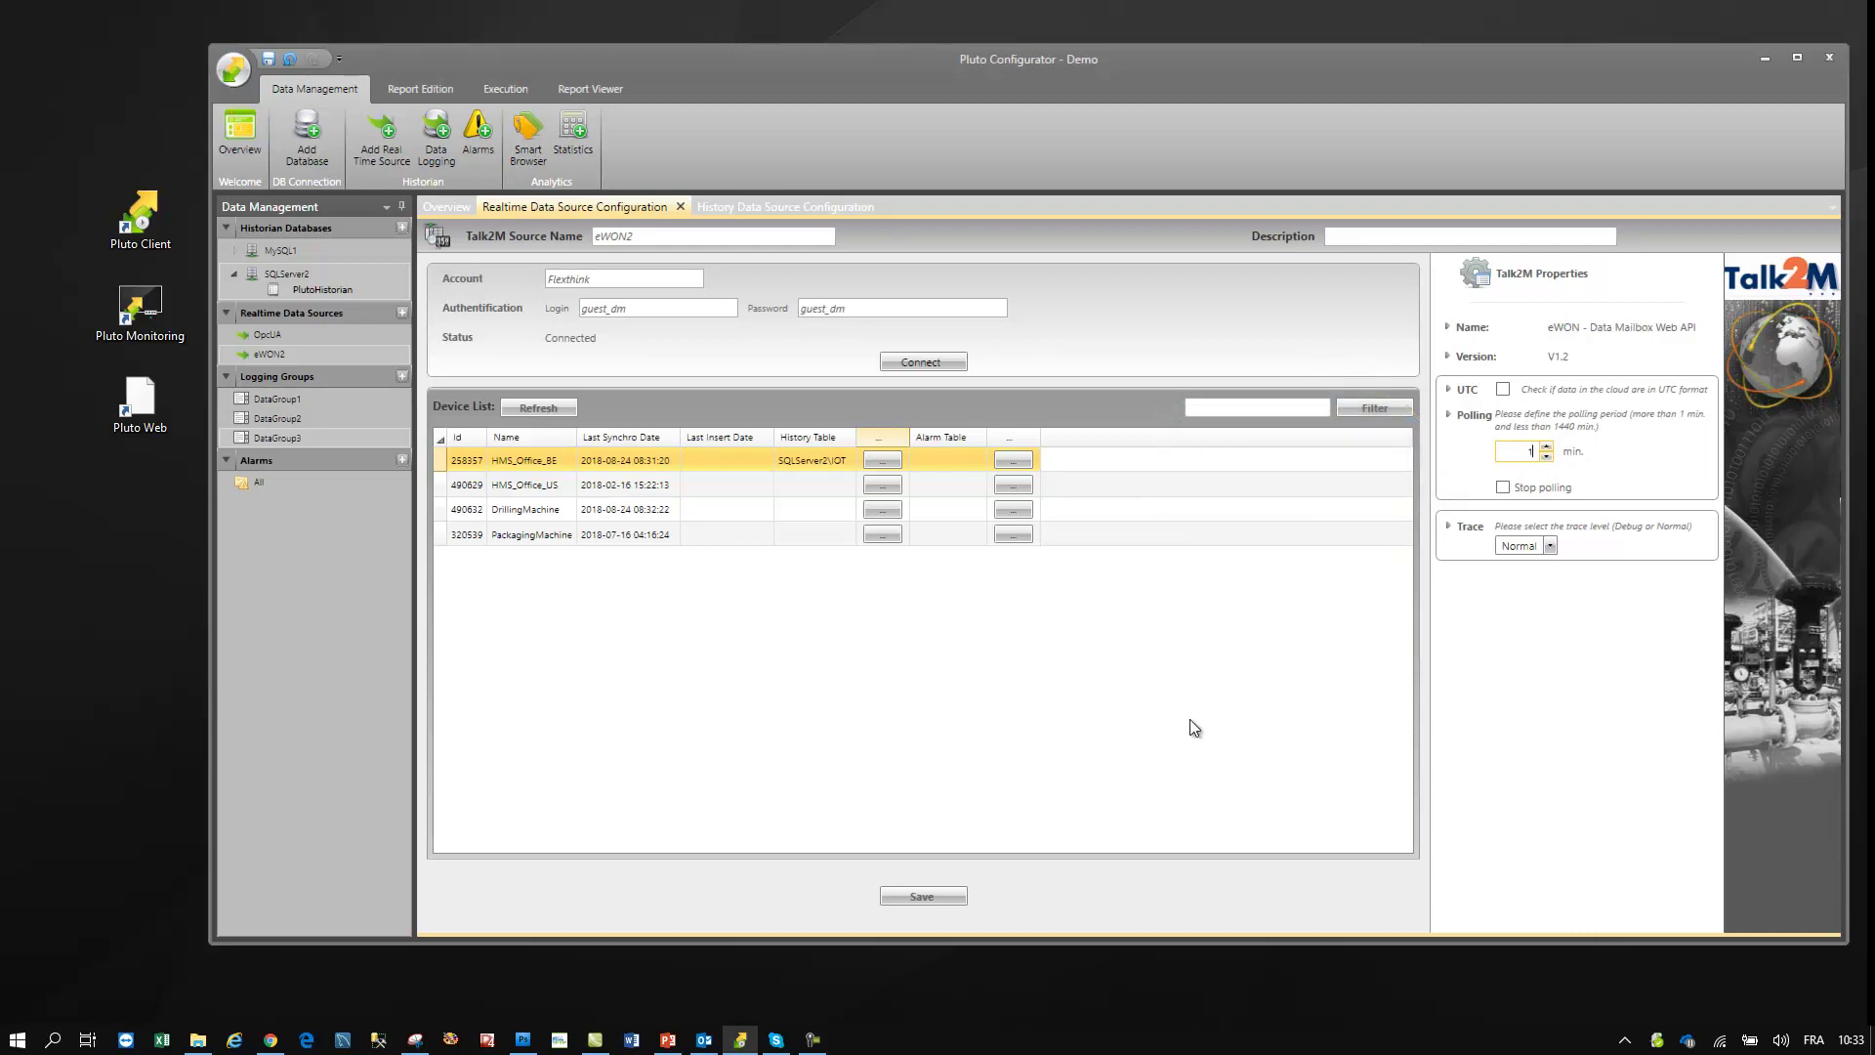
{"action": "left_click", "coordinate": [946, 892]}
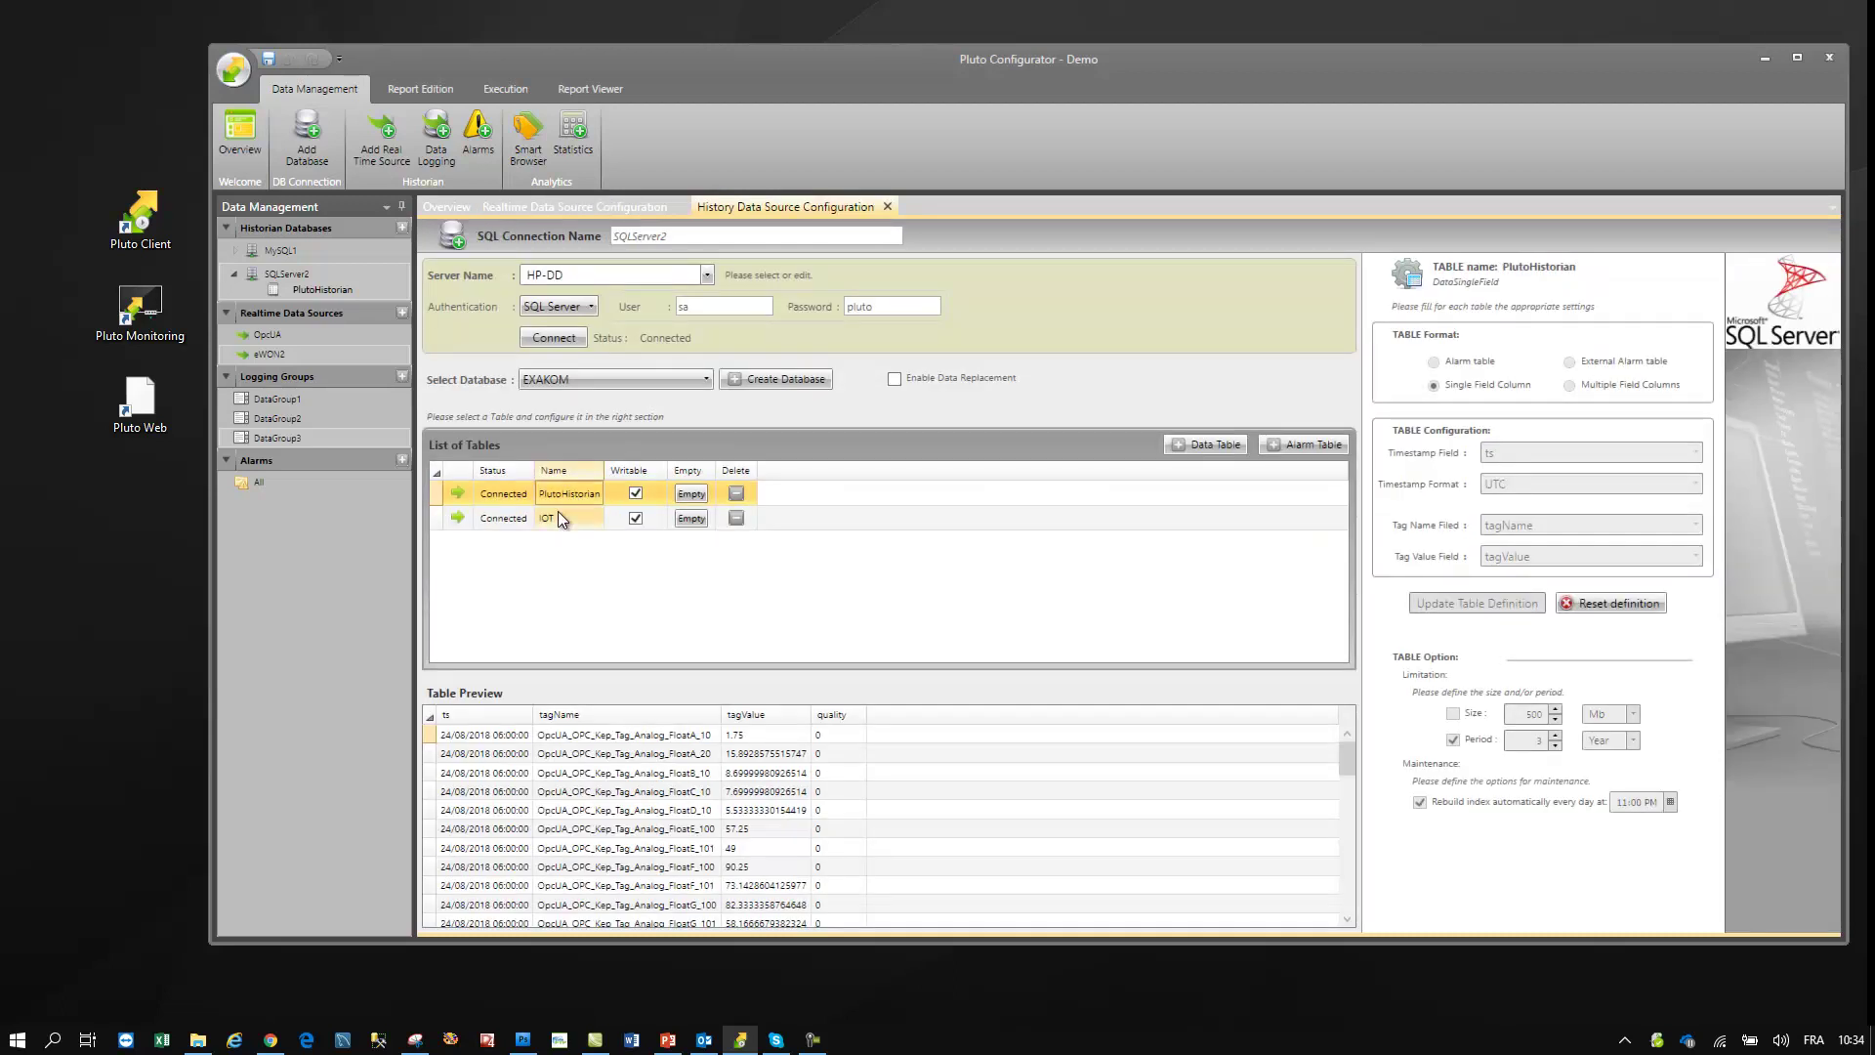
{"action": "left_click", "coordinate": [555, 516]}
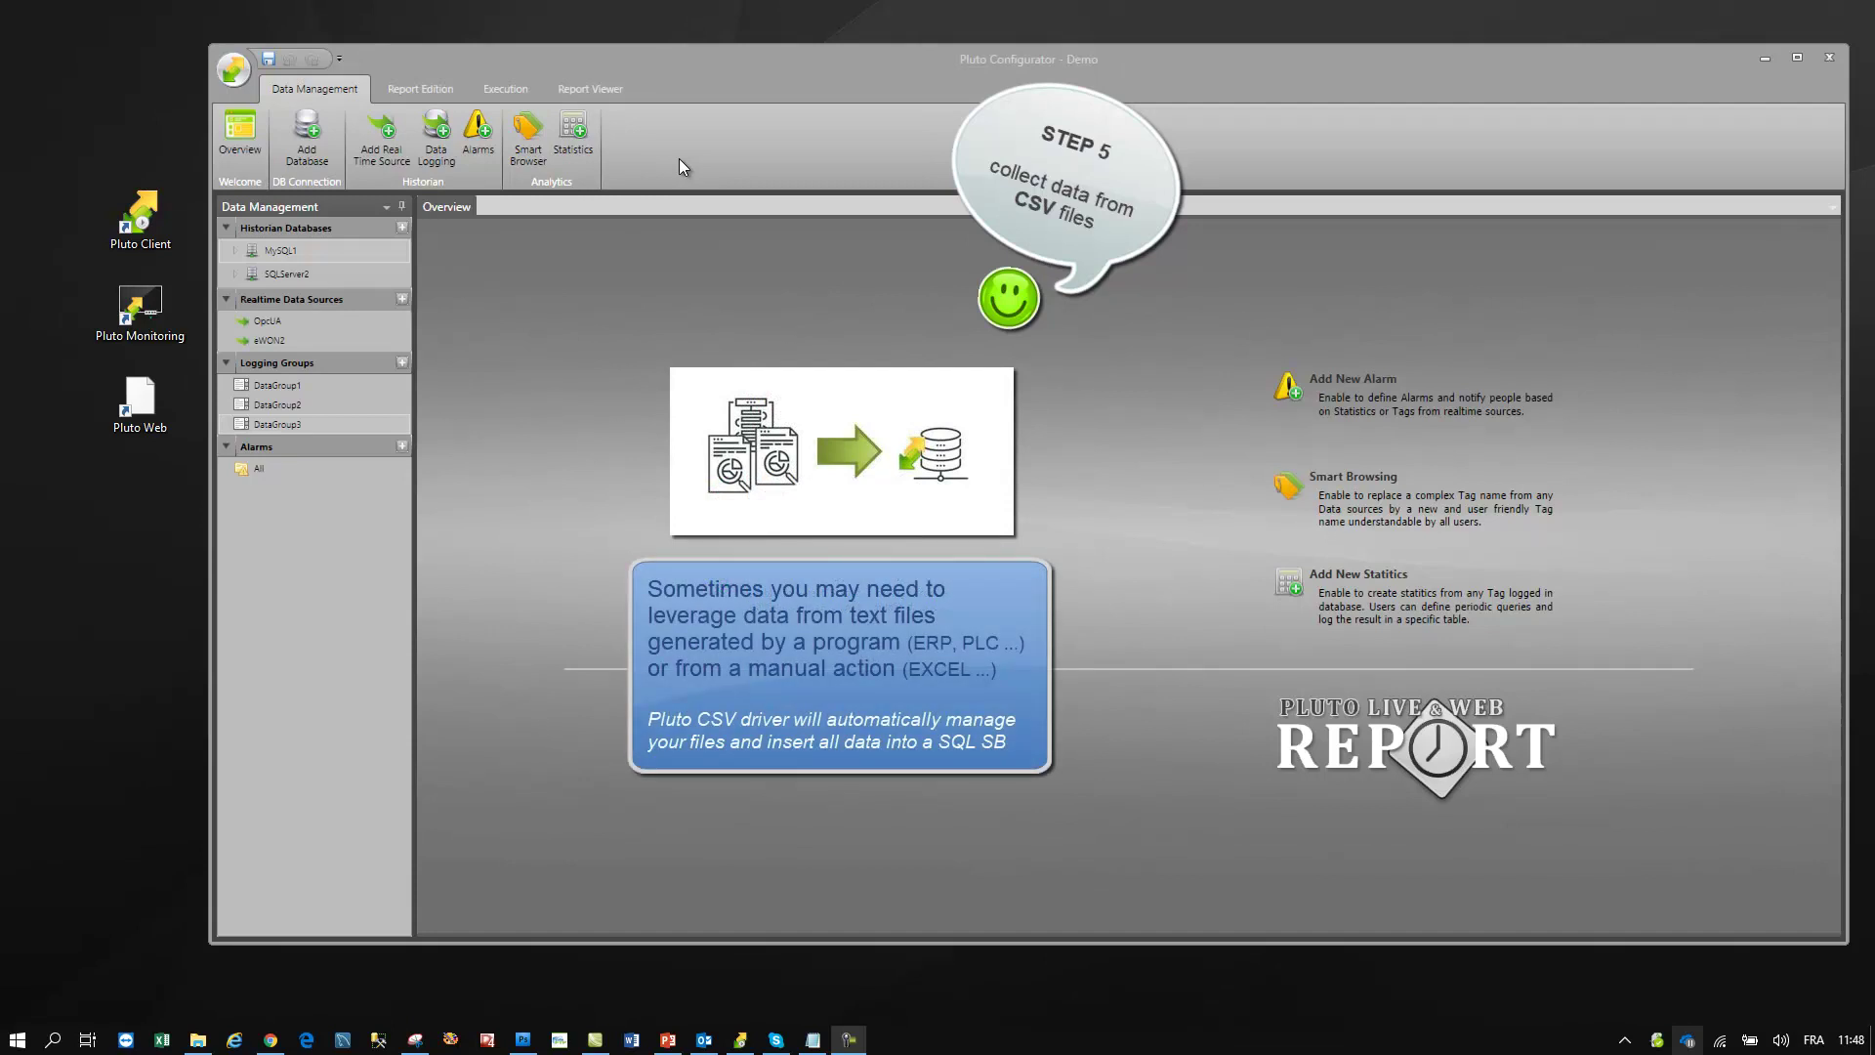
{"action": "left_click", "coordinate": [812, 1039]}
{"action": "mouse_move", "coordinate": [1804, 412]}
{"action": "left_mouse_down"}
{"action": "mouse_move", "coordinate": [1820, 882]}
{"action": "mouse_move", "coordinate": [1797, 397]}
{"action": "left_mouse_up"}
{"action": "left_click", "coordinate": [1788, 347]}
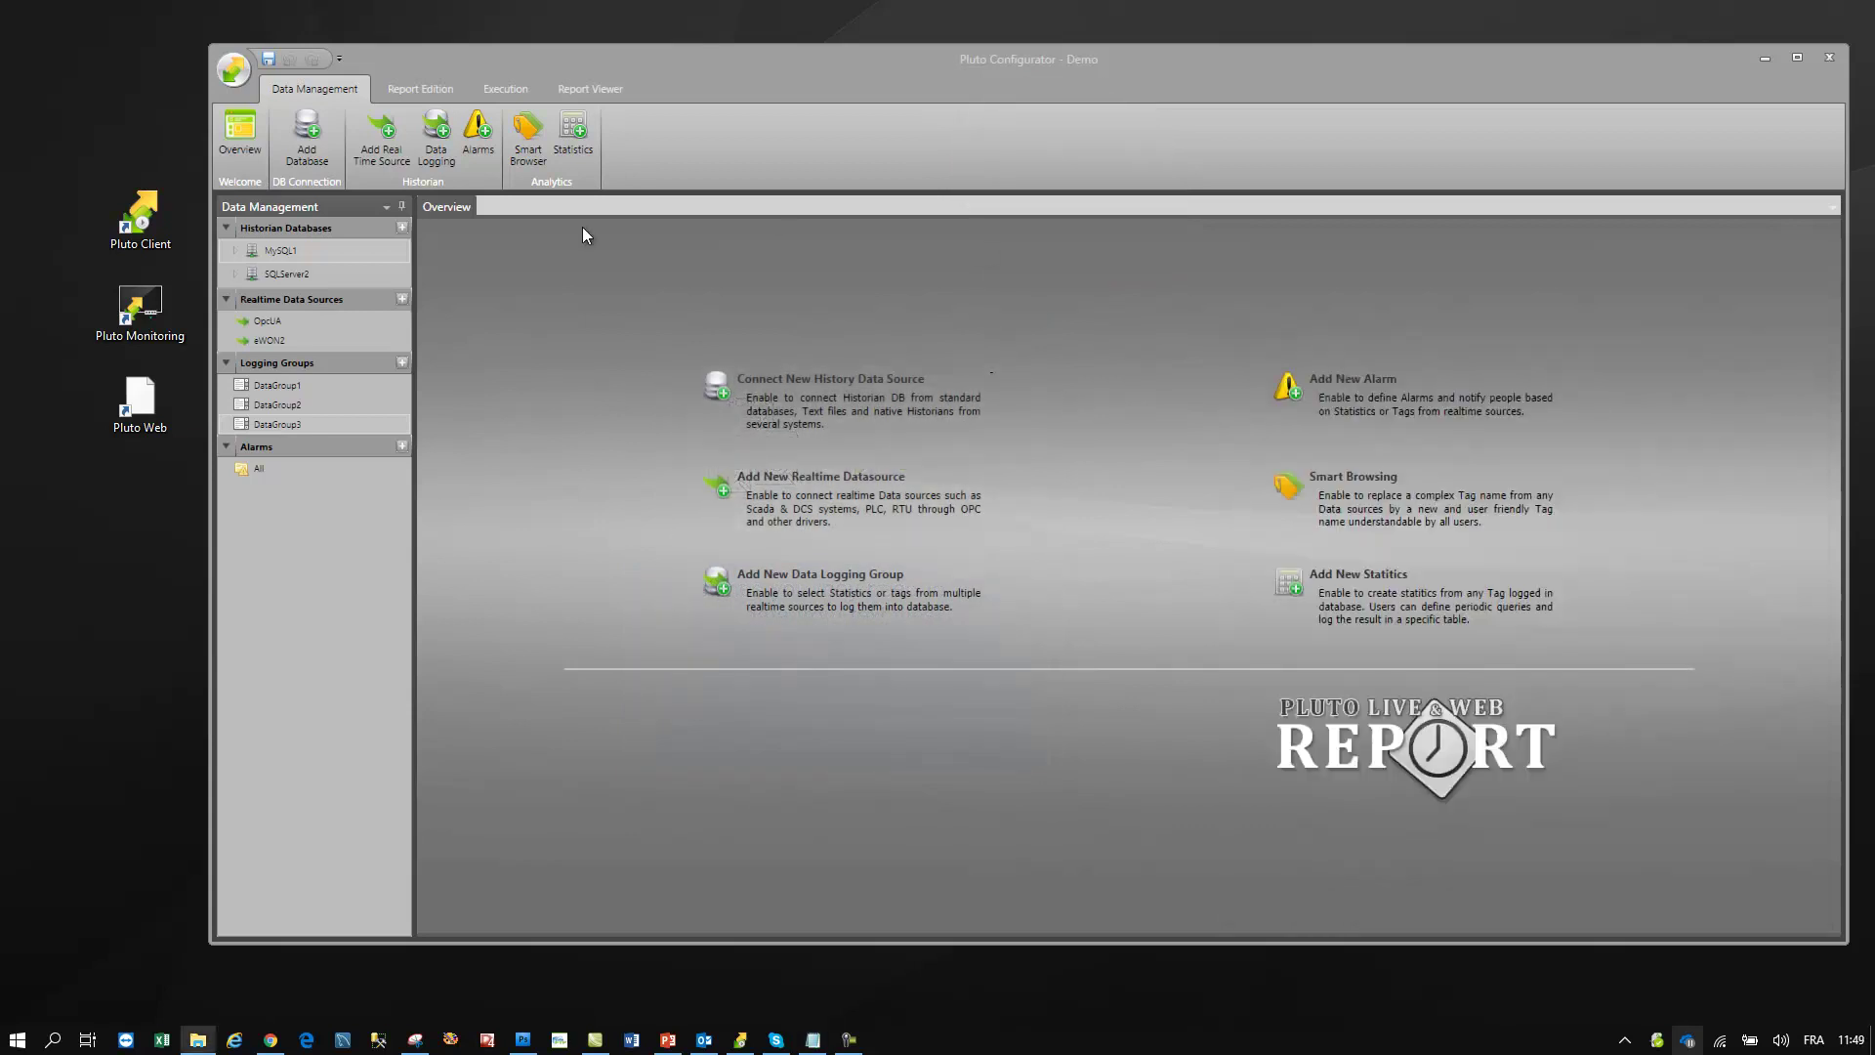
- Create a Data table on SQLServer2 with Local timestamps and view its configuration
{"action": "double_click", "coordinate": [302, 271]}
{"action": "left_click", "coordinate": [1210, 445]}
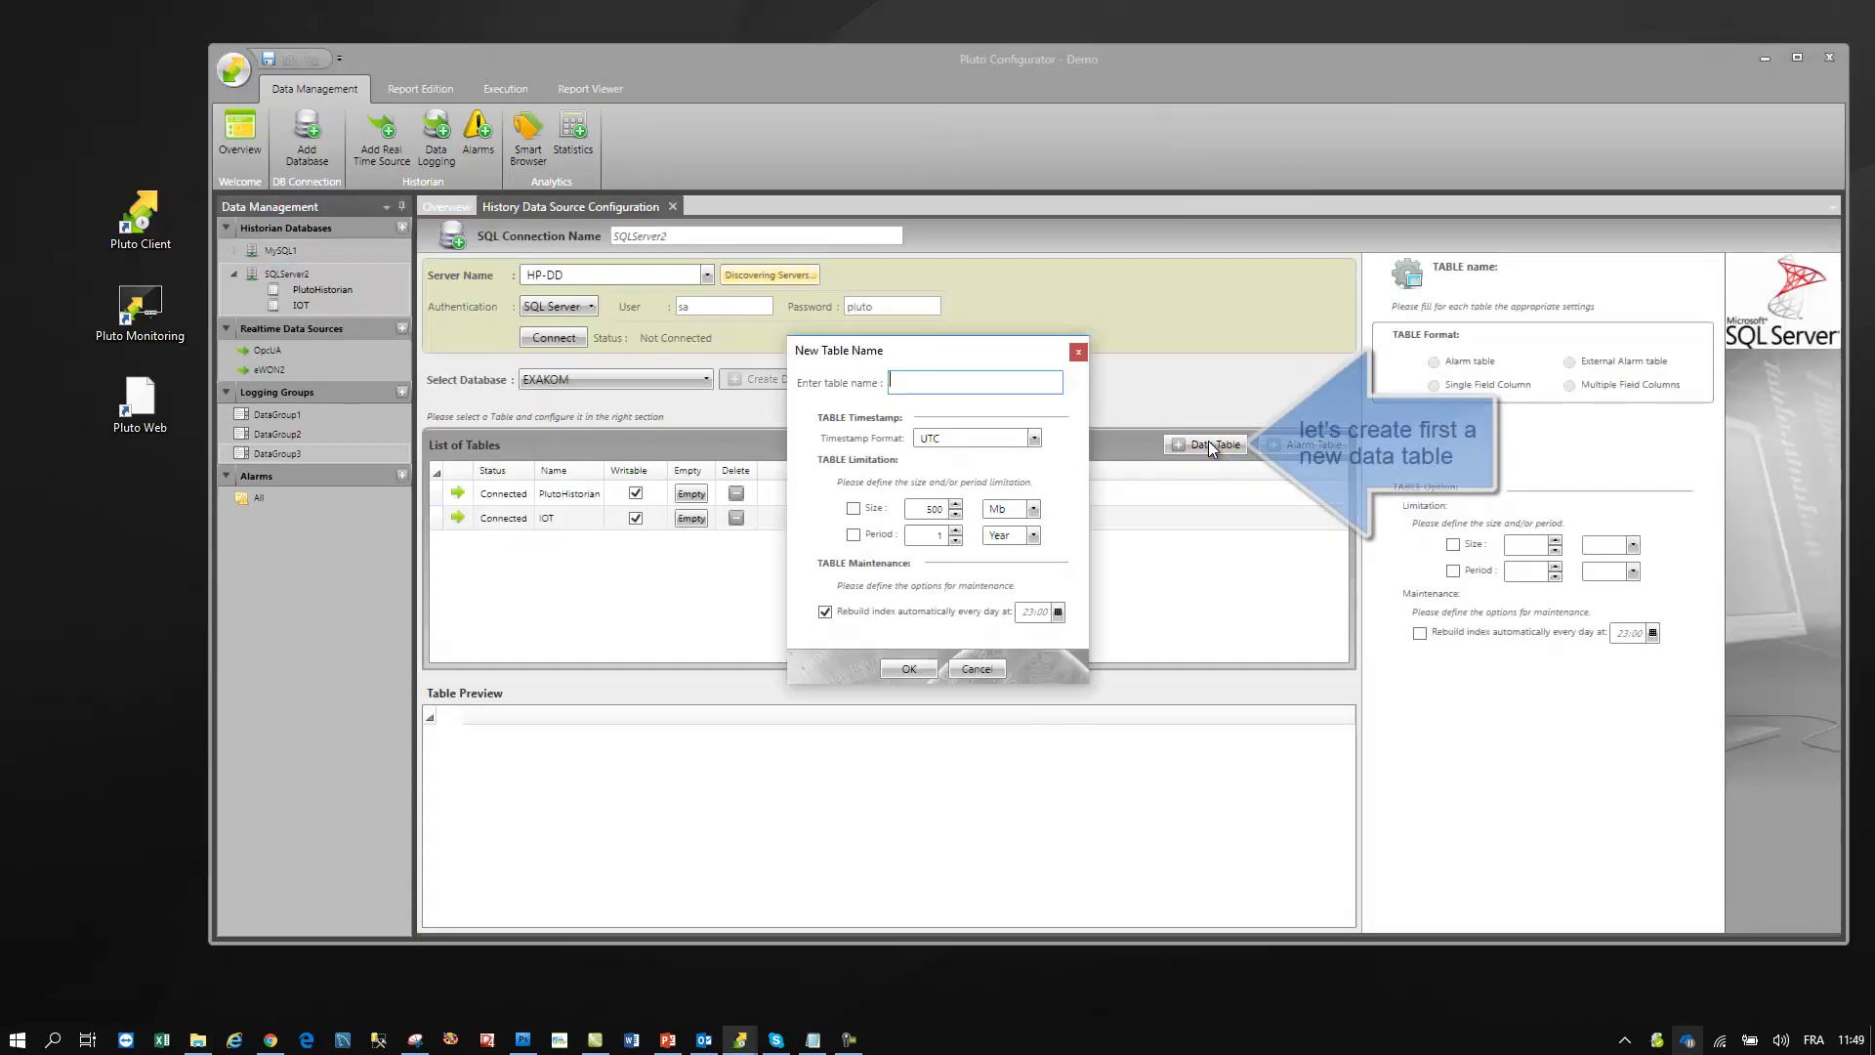
{"action": "type", "text": "Data"}
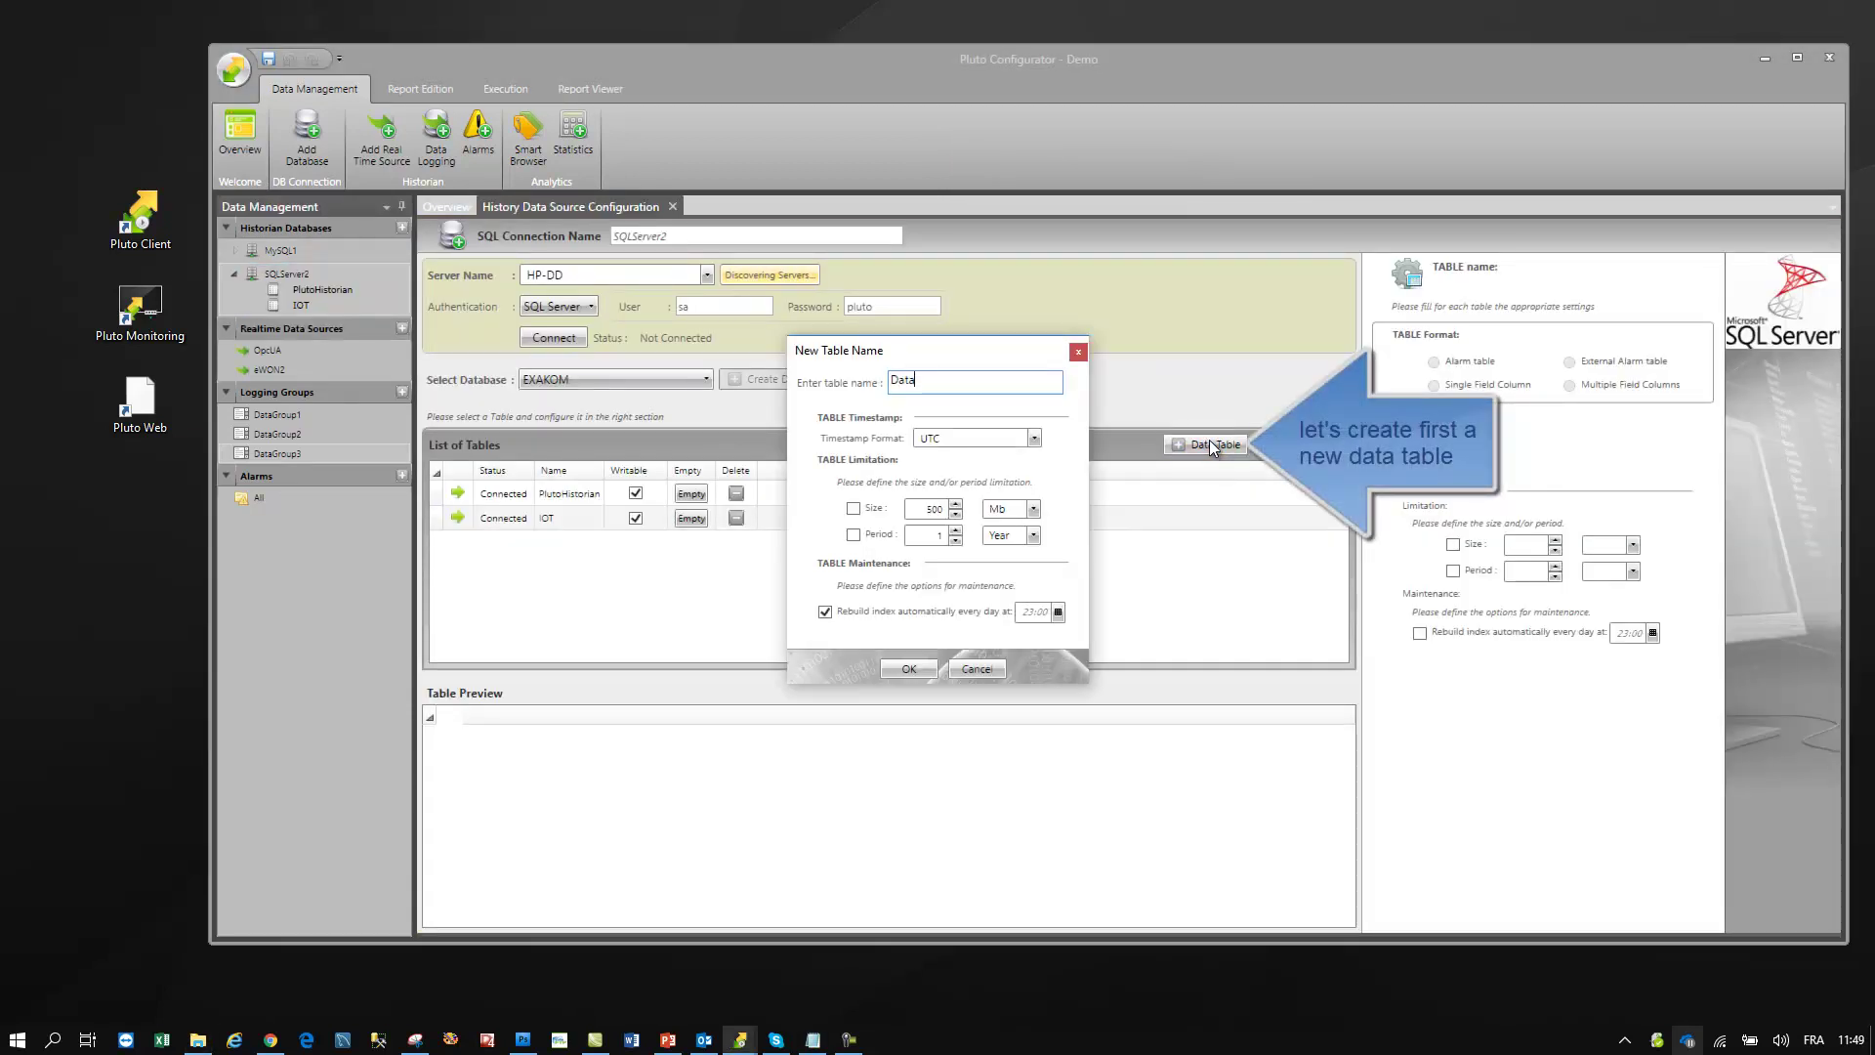
{"action": "left_click", "coordinate": [1033, 437]}
{"action": "left_click", "coordinate": [969, 477]}
{"action": "left_click", "coordinate": [909, 668]}
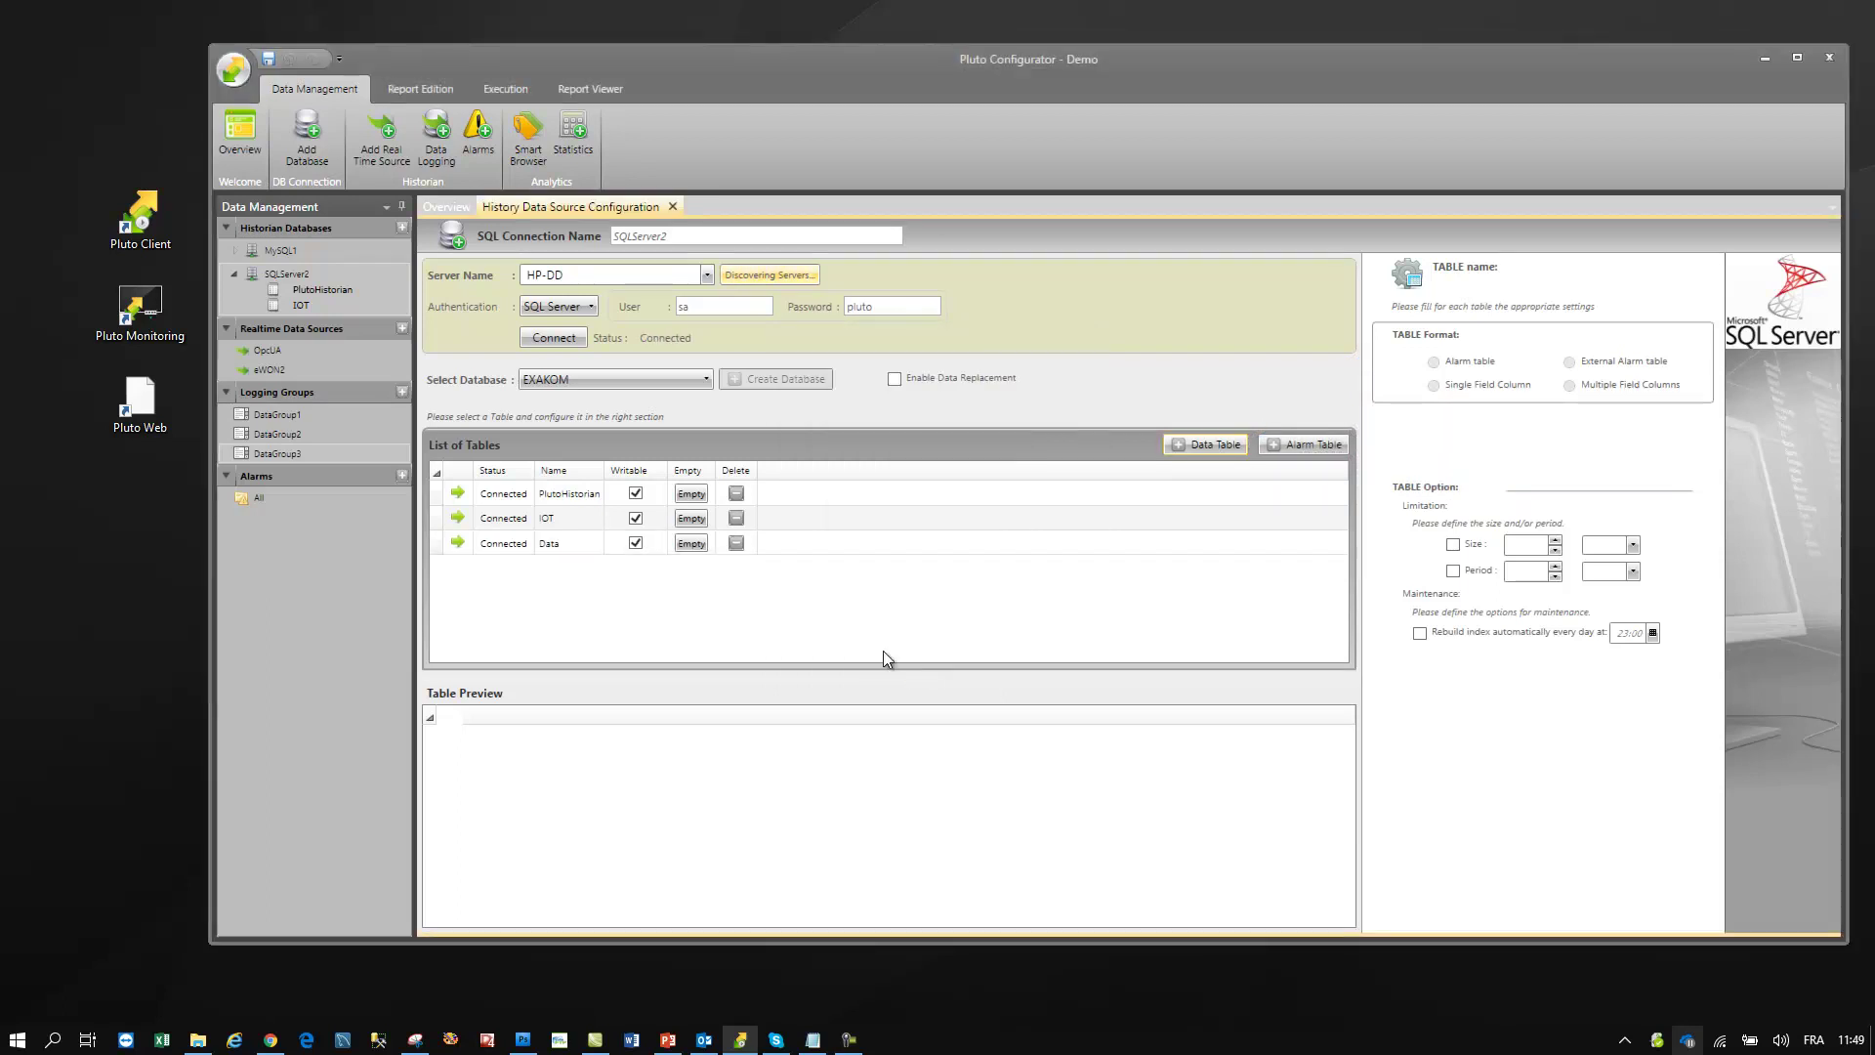
{"action": "left_click", "coordinate": [589, 543]}
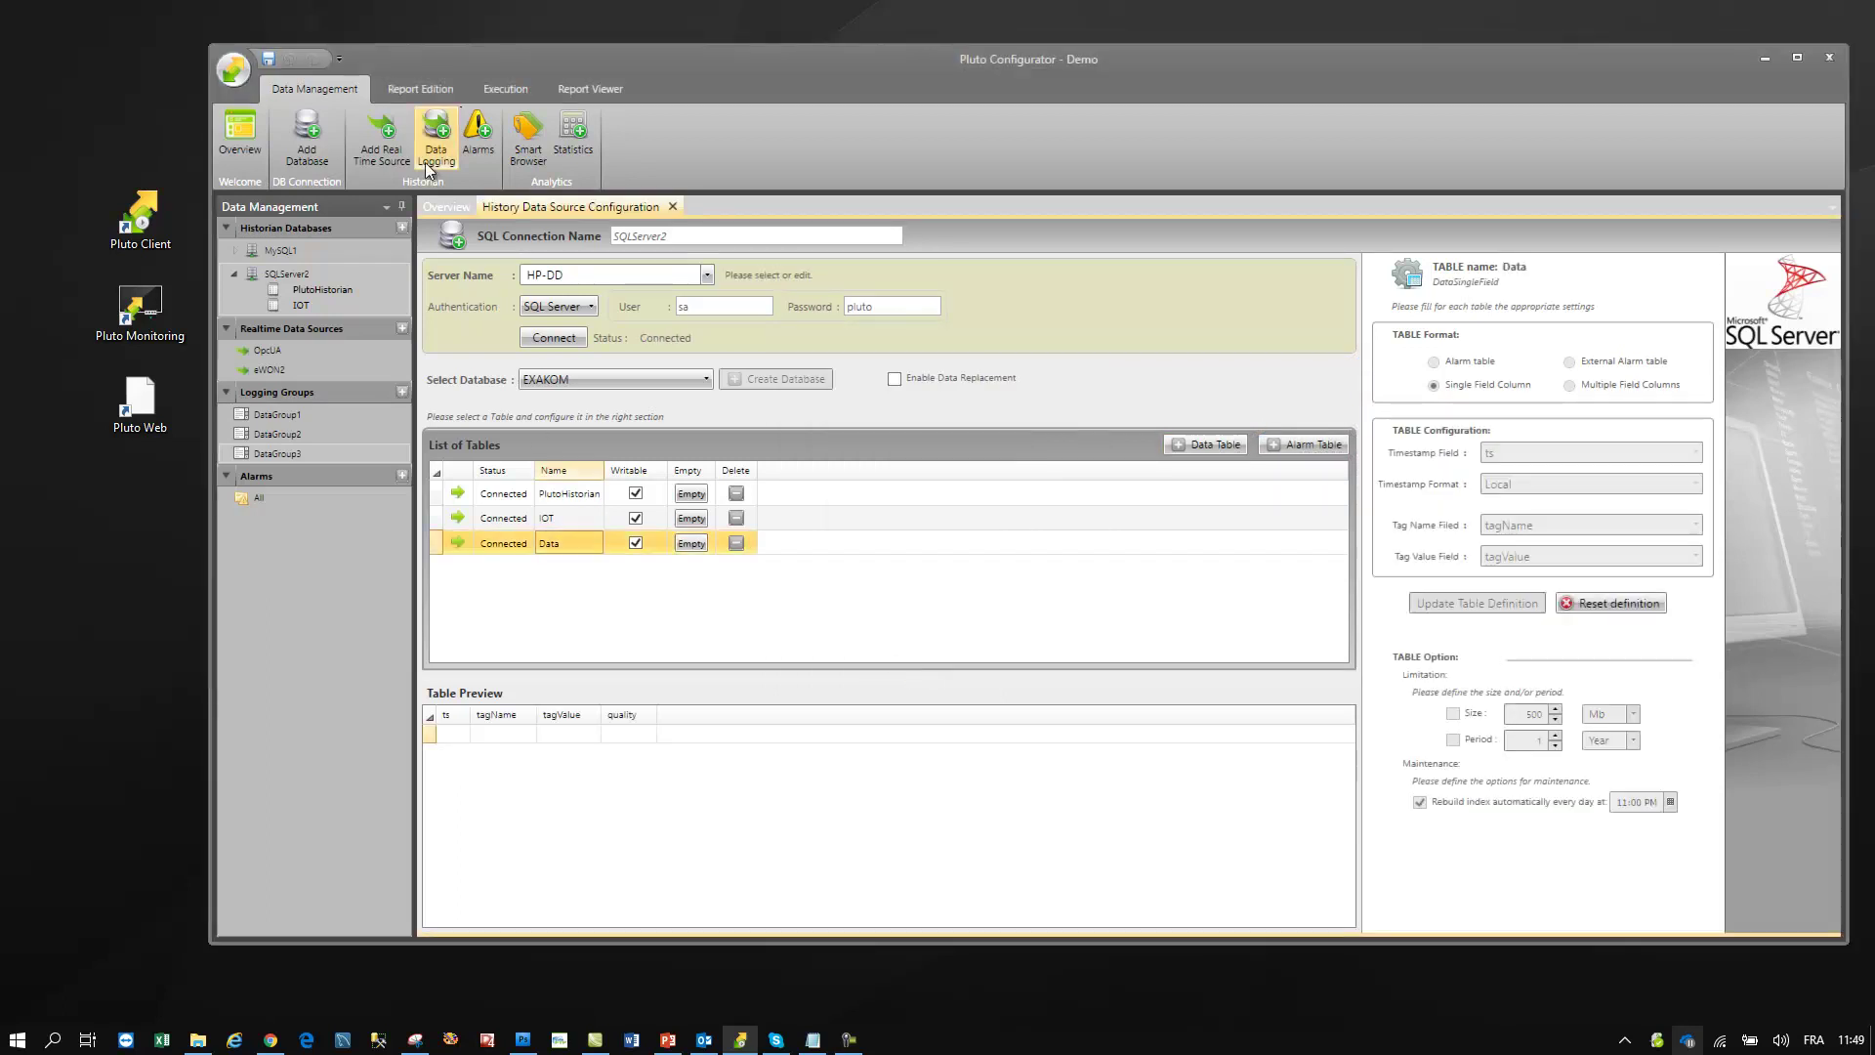
- Add a new CSV or TXT realtime source named CSV3
{"action": "left_click", "coordinate": [385, 119]}
{"action": "left_click", "coordinate": [916, 513]}
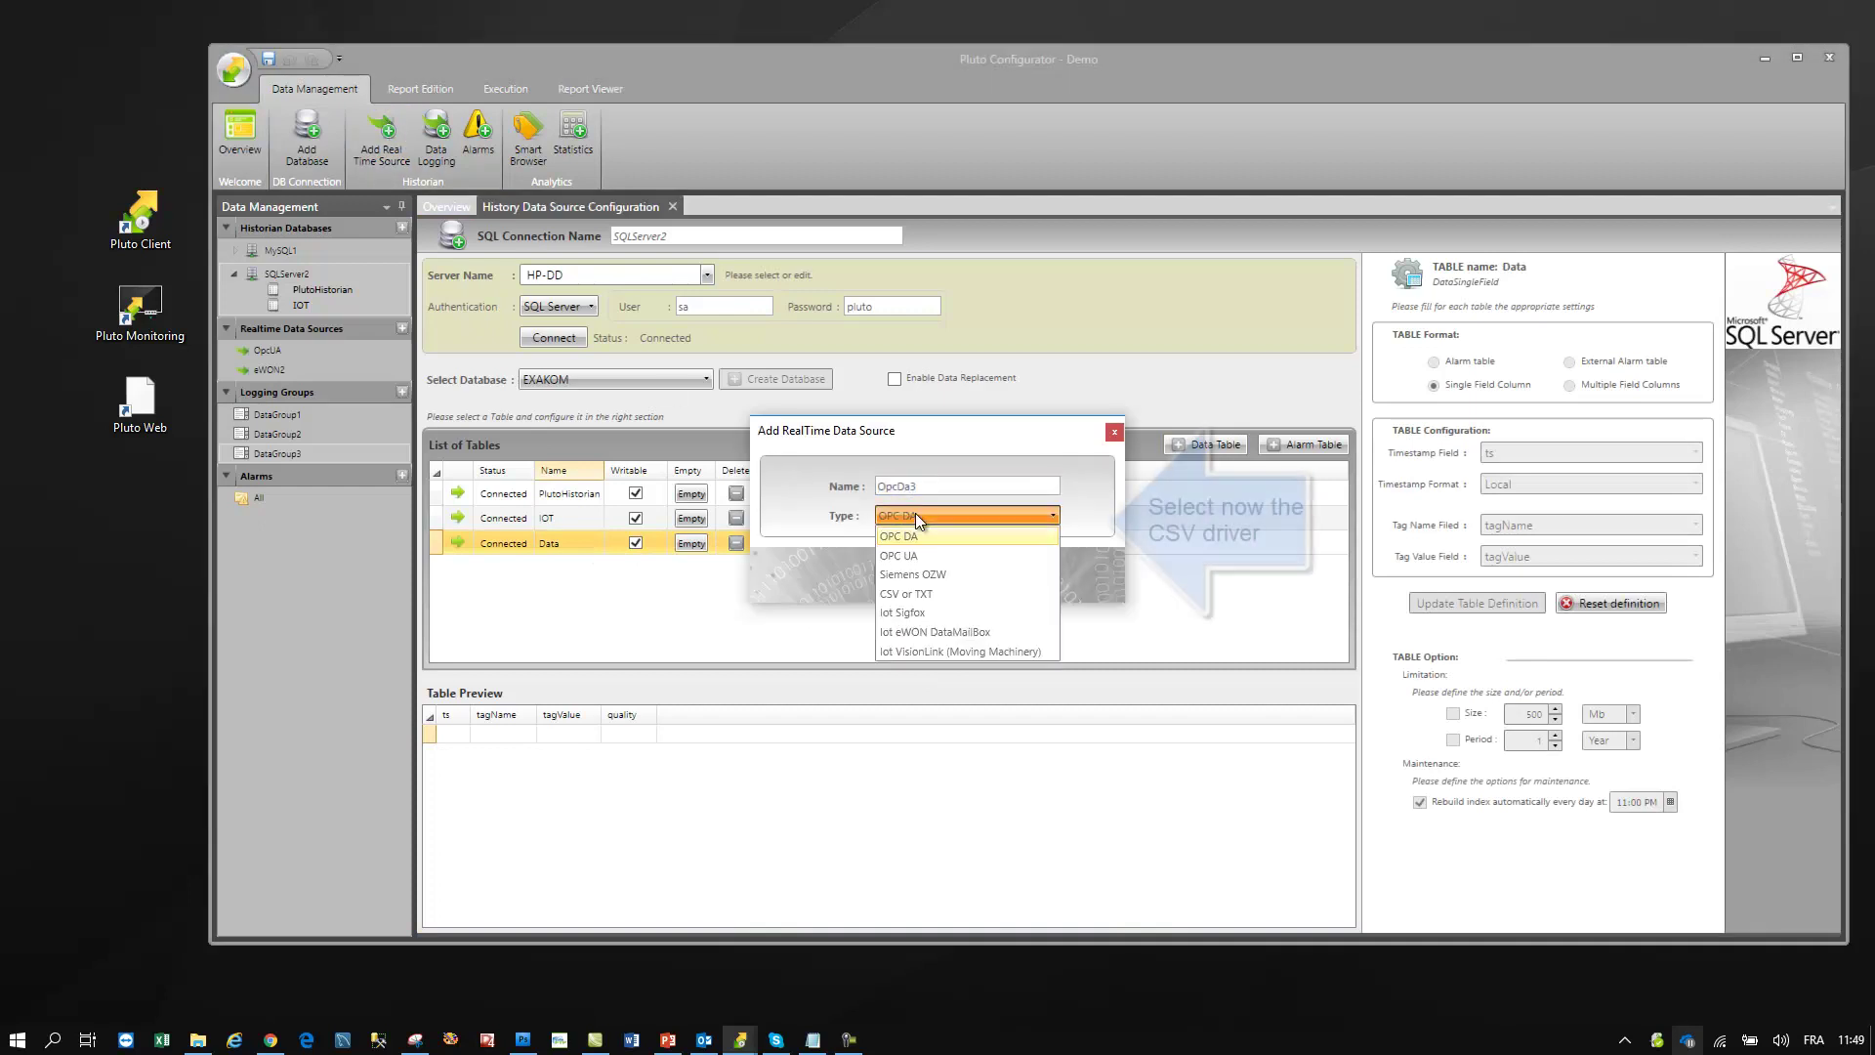
{"action": "left_click", "coordinate": [893, 596]}
{"action": "left_click", "coordinate": [902, 573]}
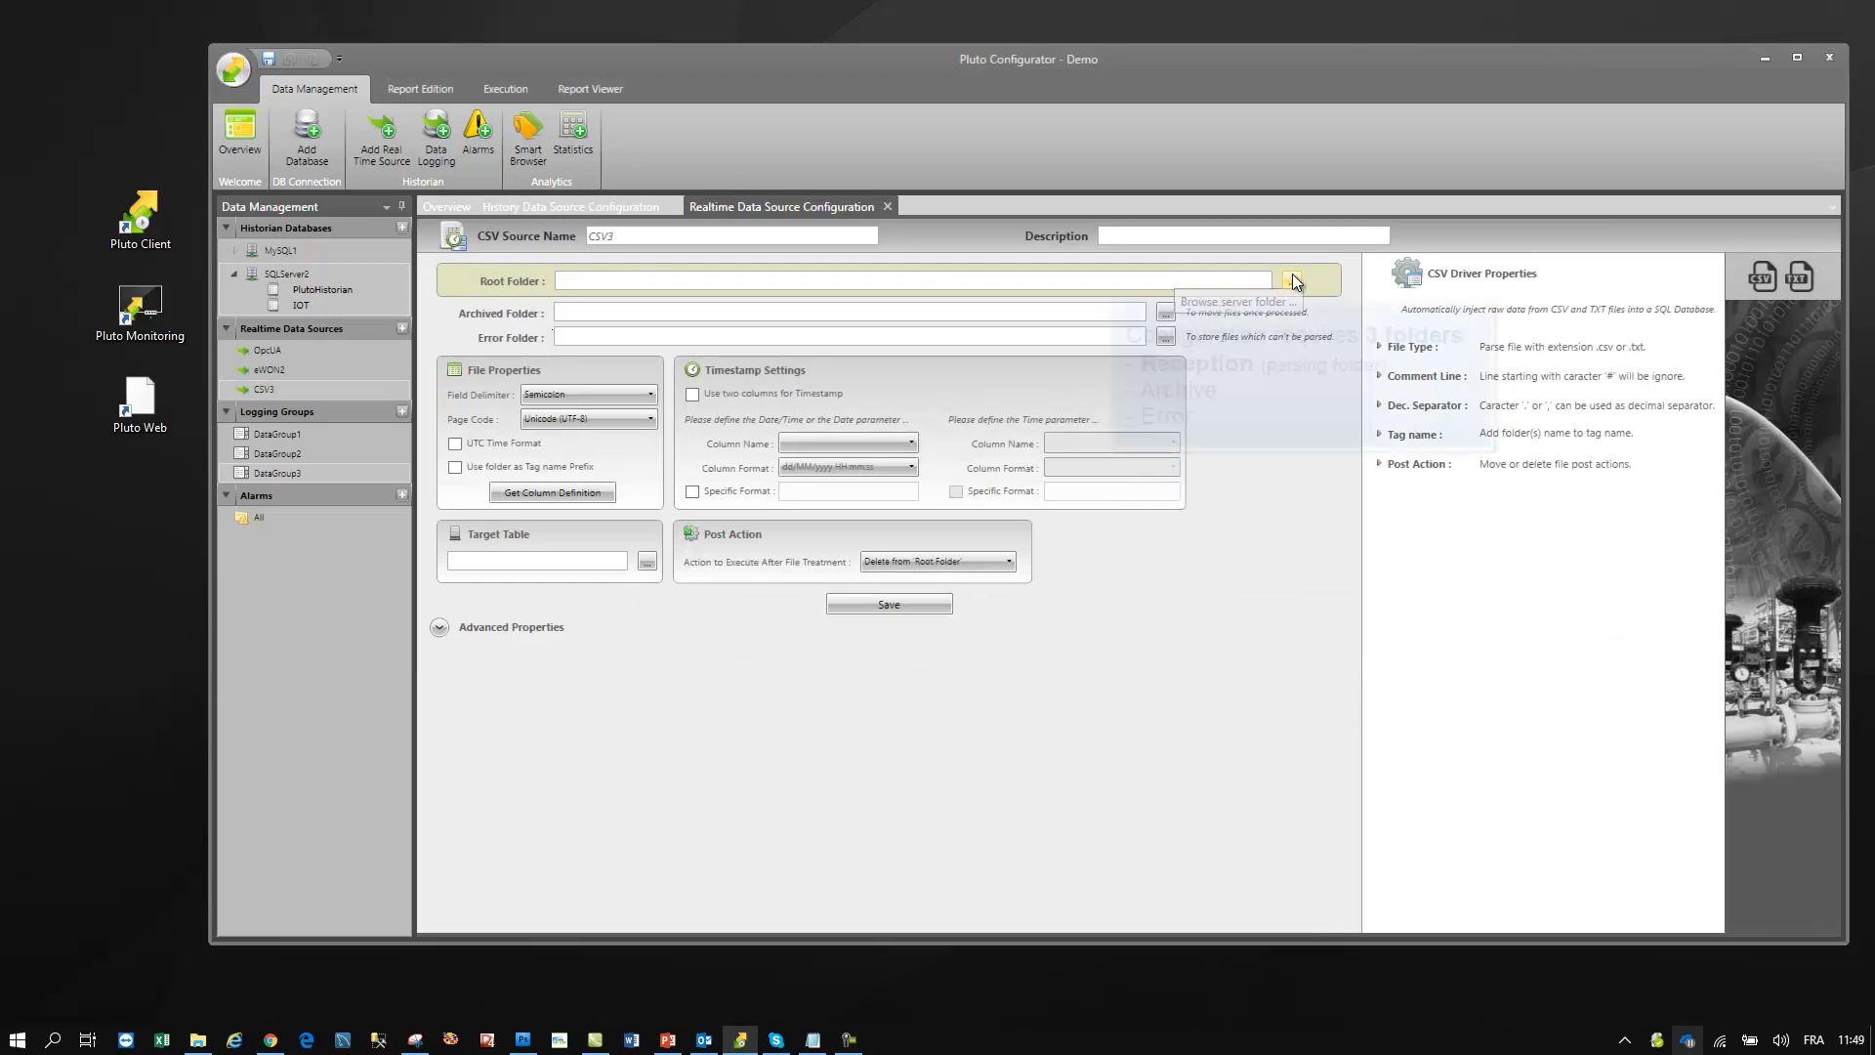
- Set CSV3's root folder to C:\CSV\Reception
{"action": "left_click", "coordinate": [1292, 282]}
{"action": "double_click", "coordinate": [743, 319]}
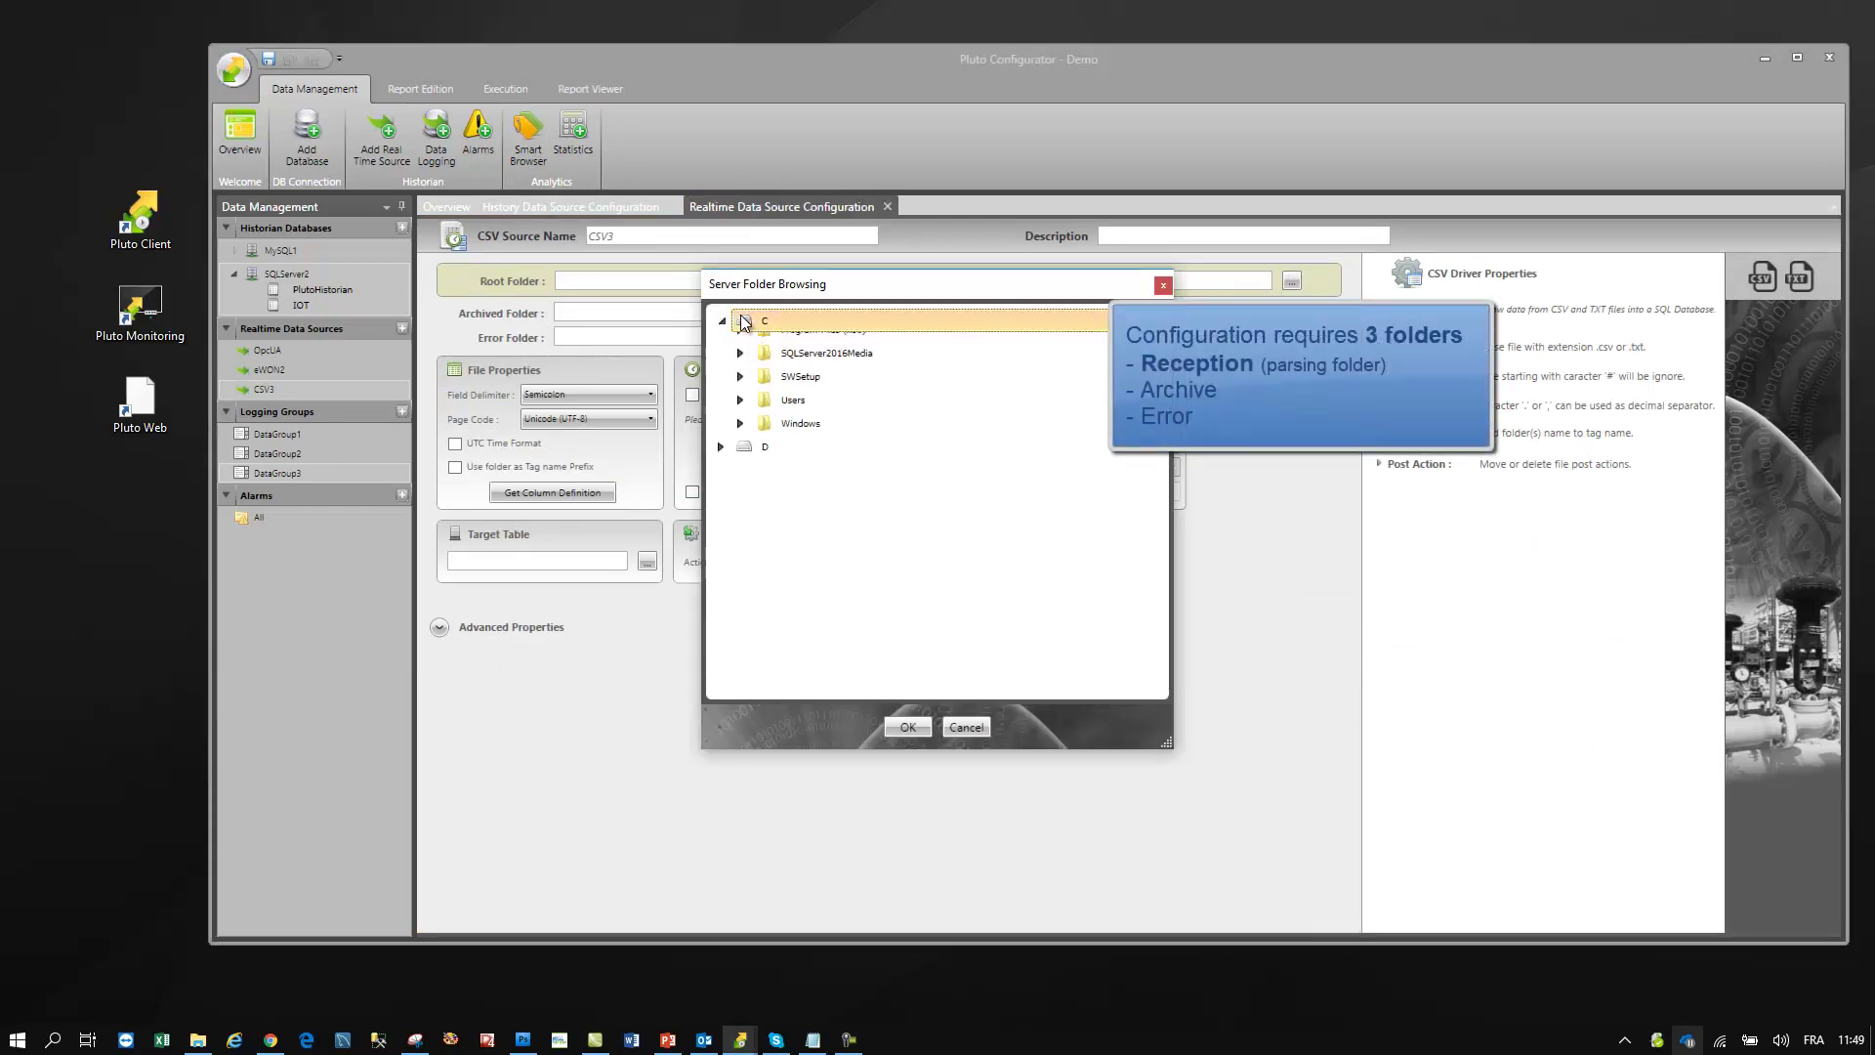
{"action": "double_click", "coordinate": [789, 344]}
{"action": "left_click", "coordinate": [804, 441]}
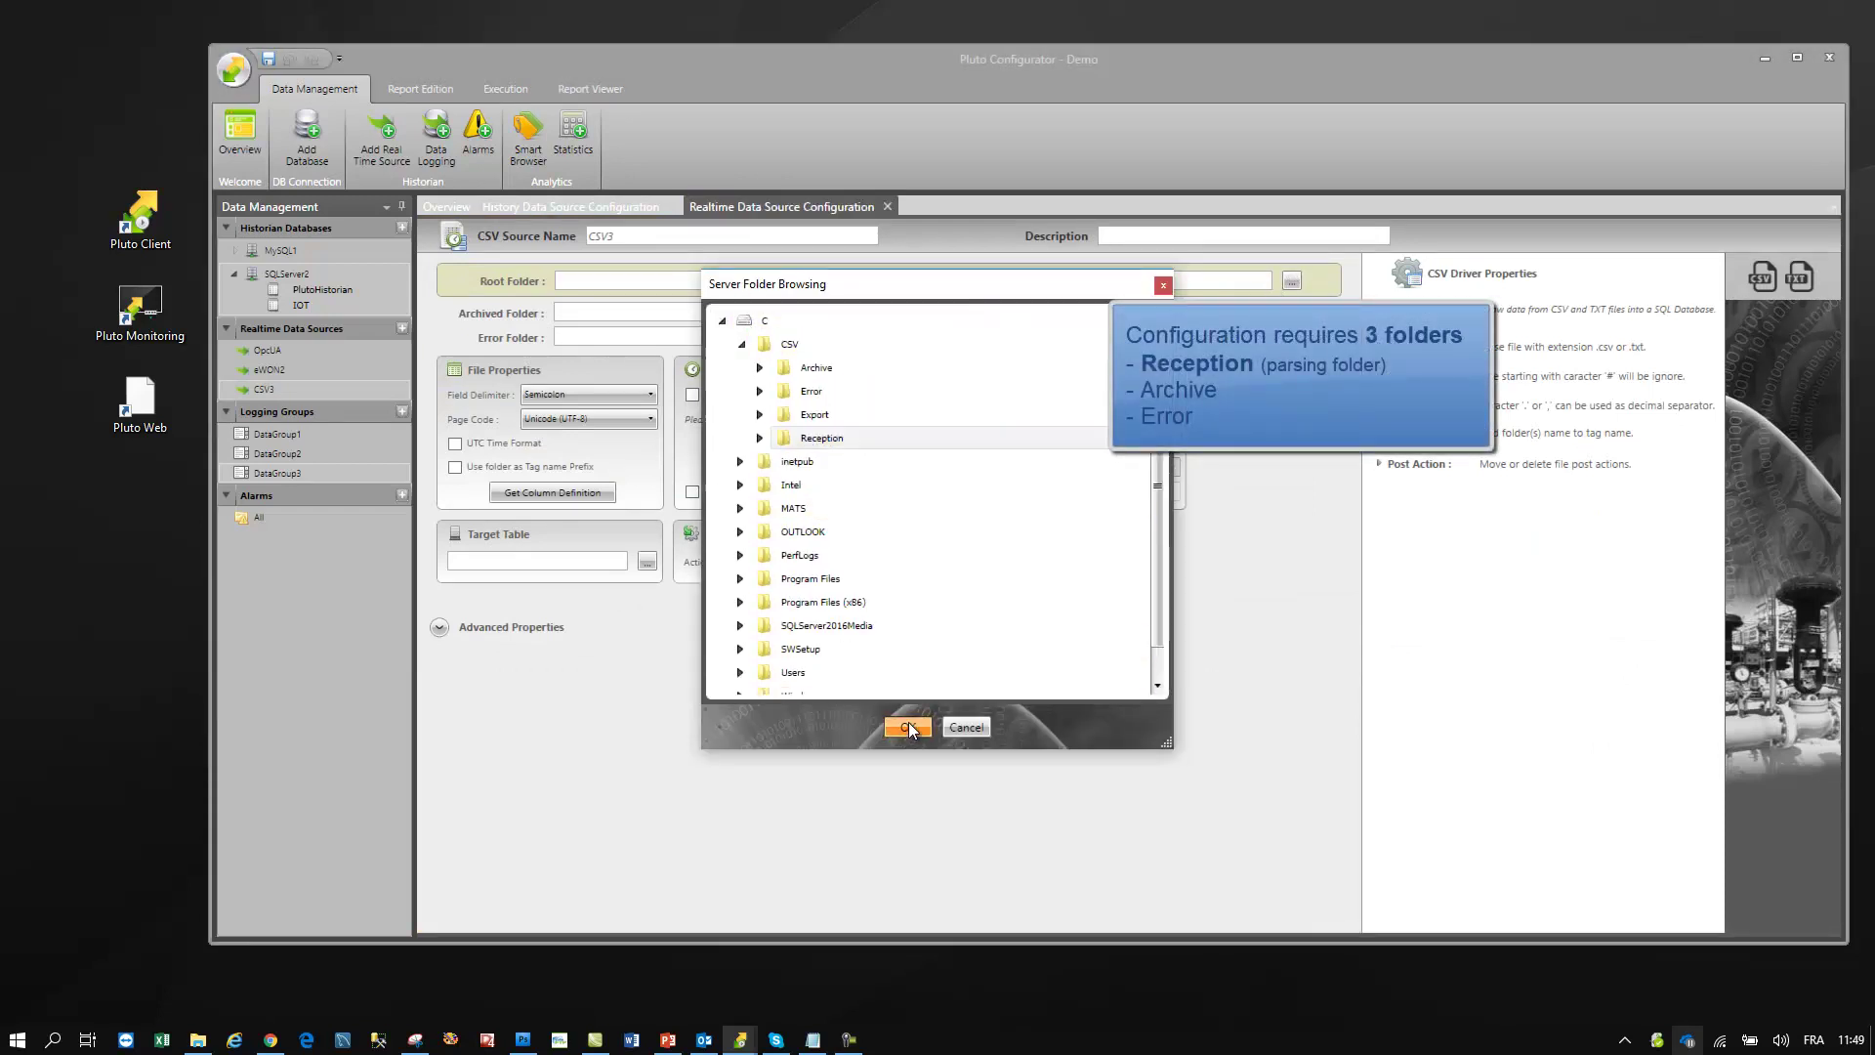
{"action": "left_click", "coordinate": [908, 727]}
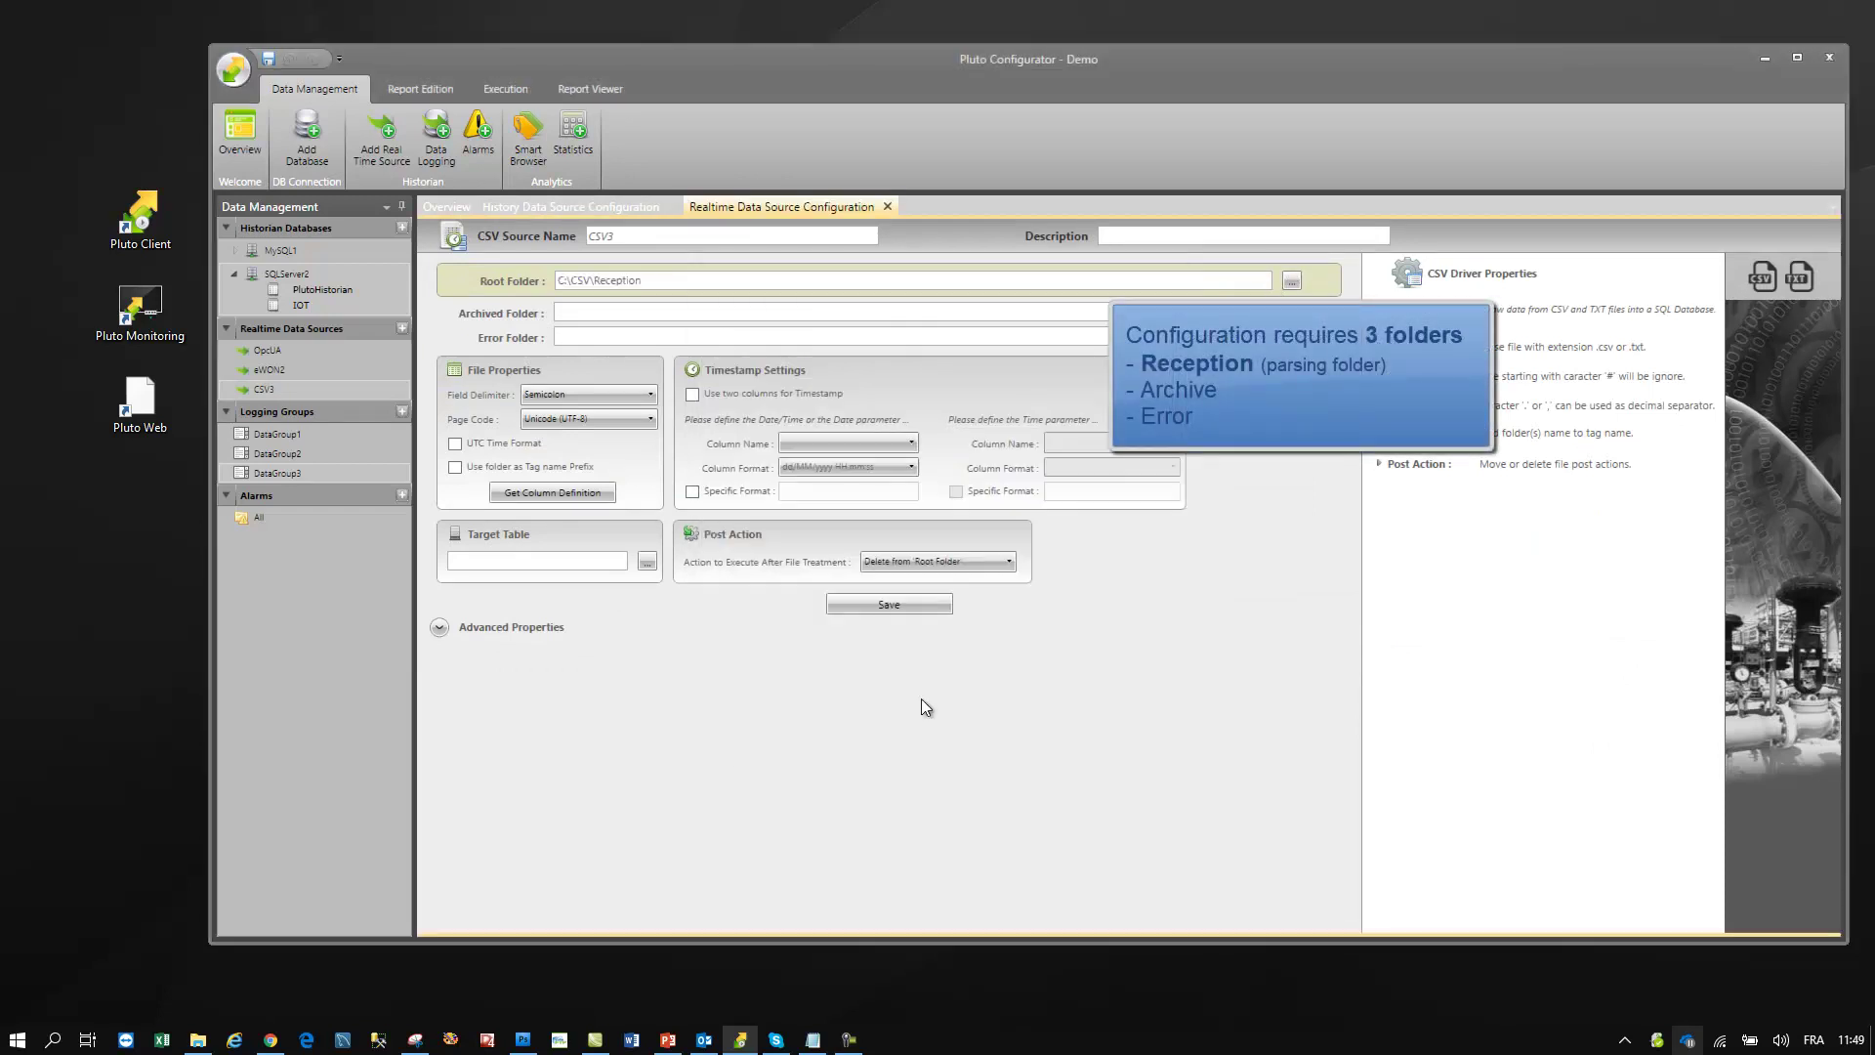
- Use a Comma field delimiter and read the column definition from sample file 01.txt
{"action": "left_click", "coordinate": [594, 391]}
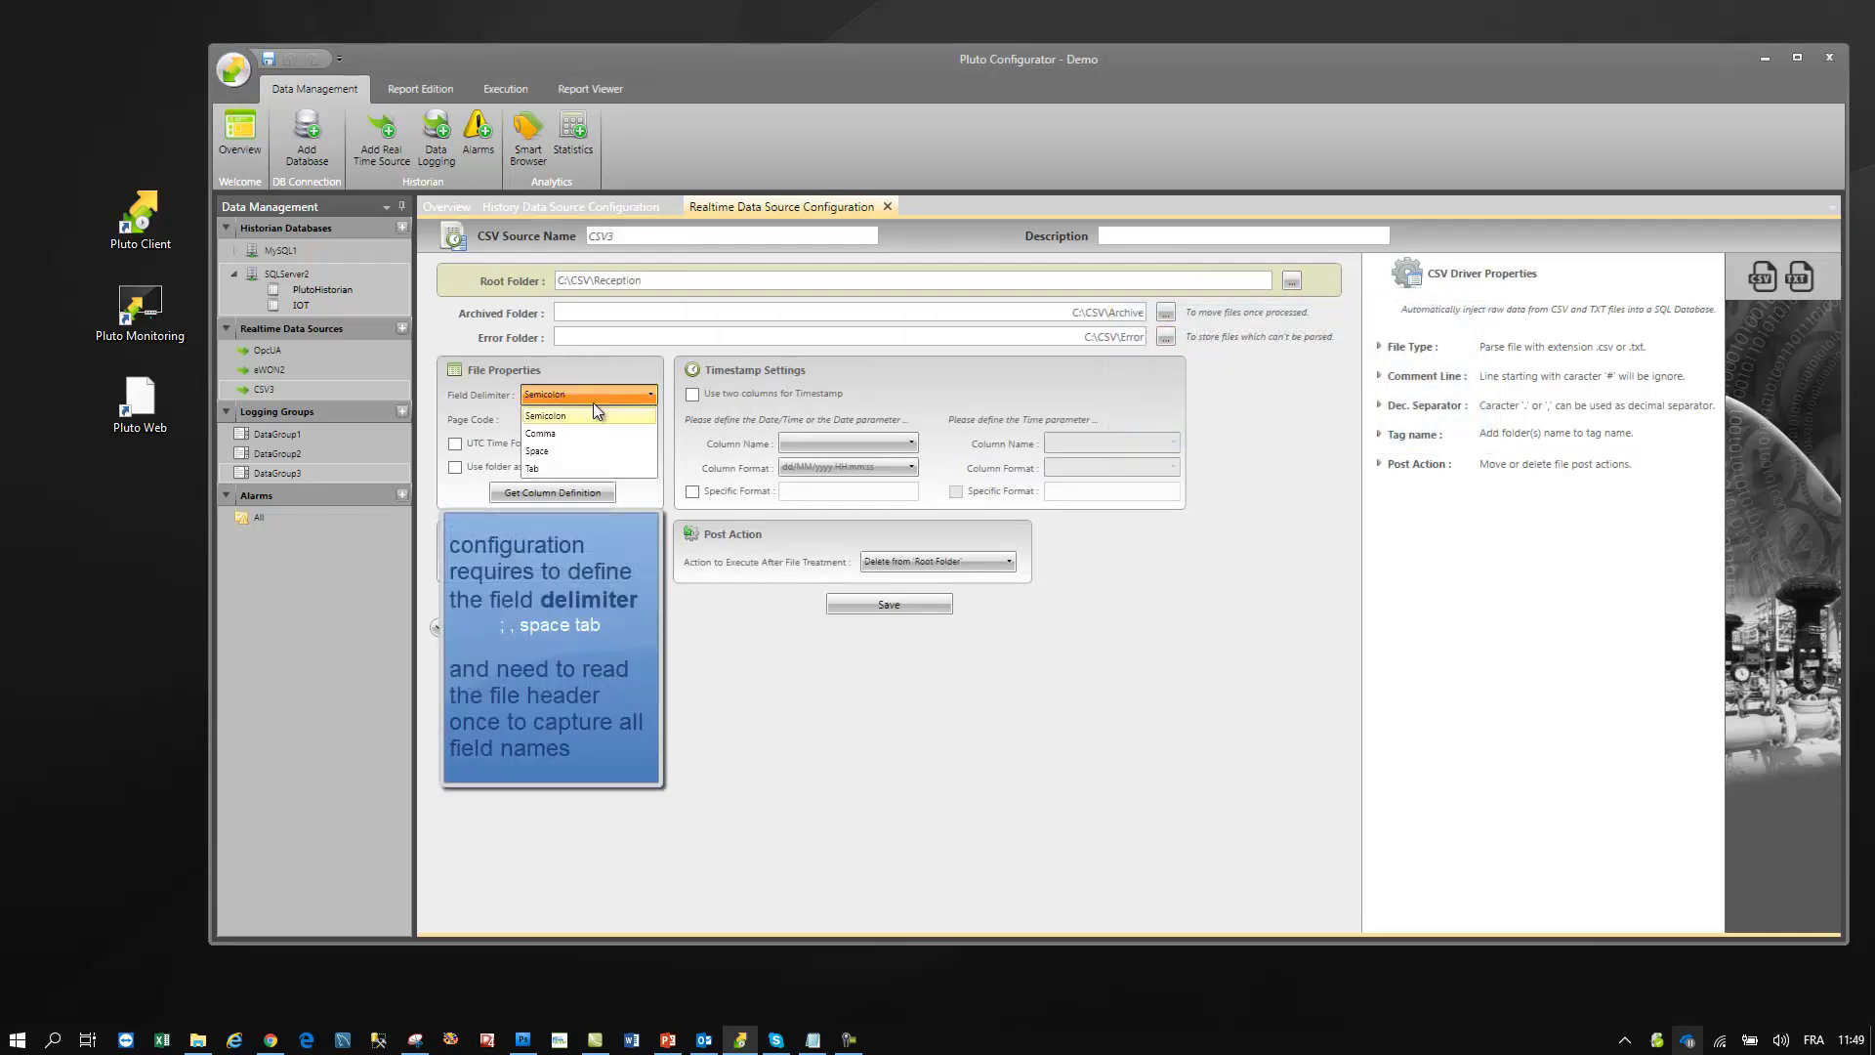
{"action": "left_click", "coordinate": [584, 436]}
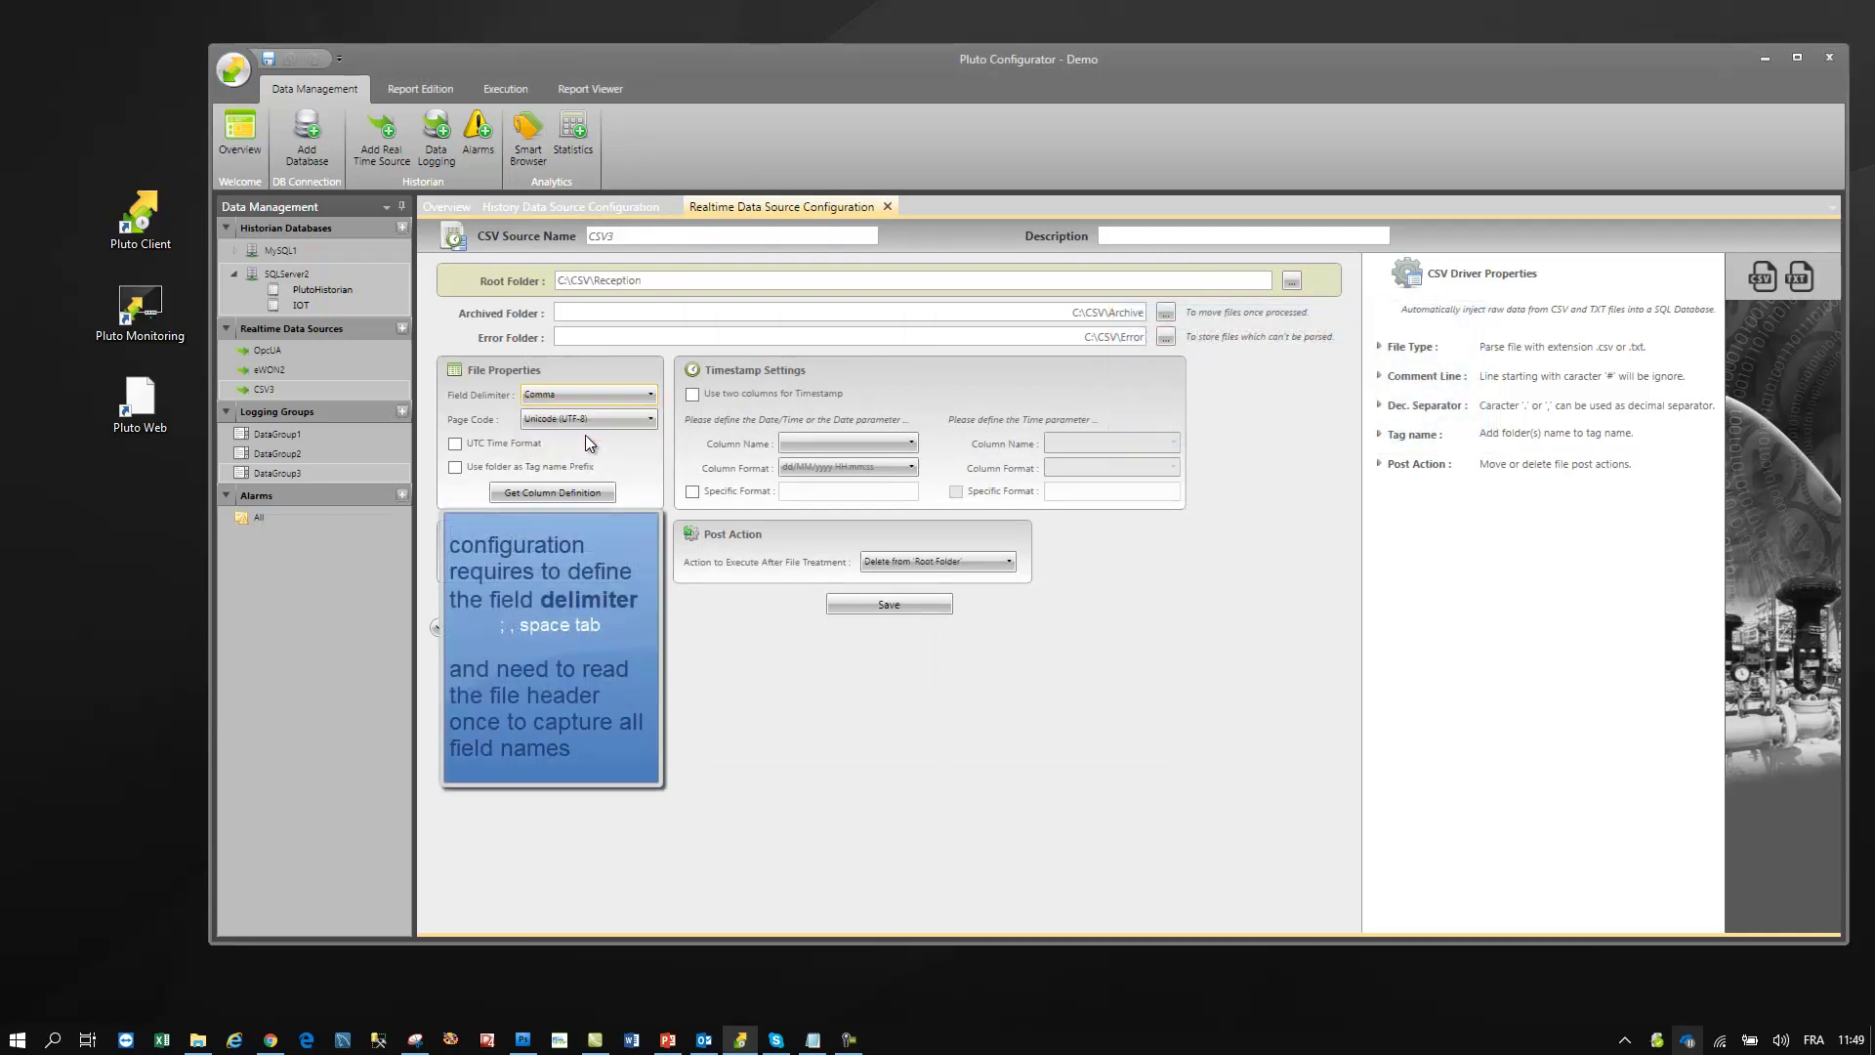
{"action": "left_click", "coordinate": [565, 490]}
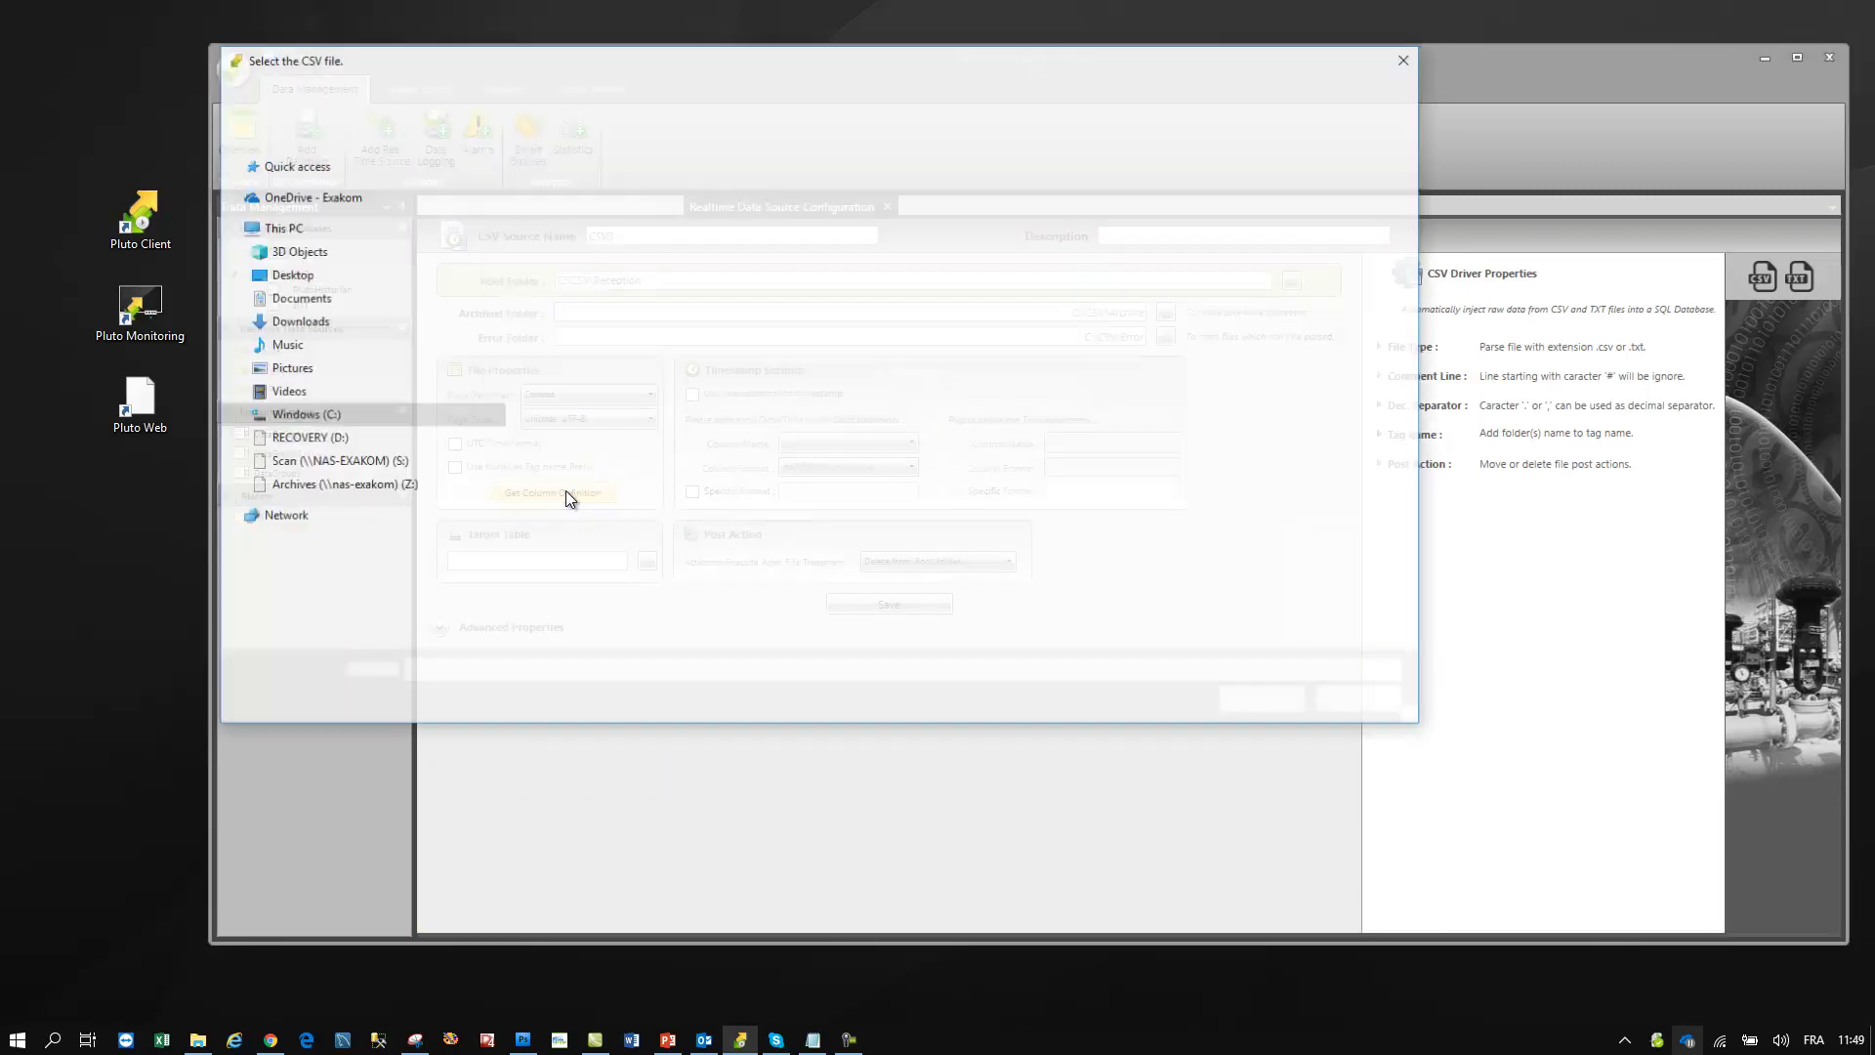
{"action": "double_click", "coordinate": [561, 261]}
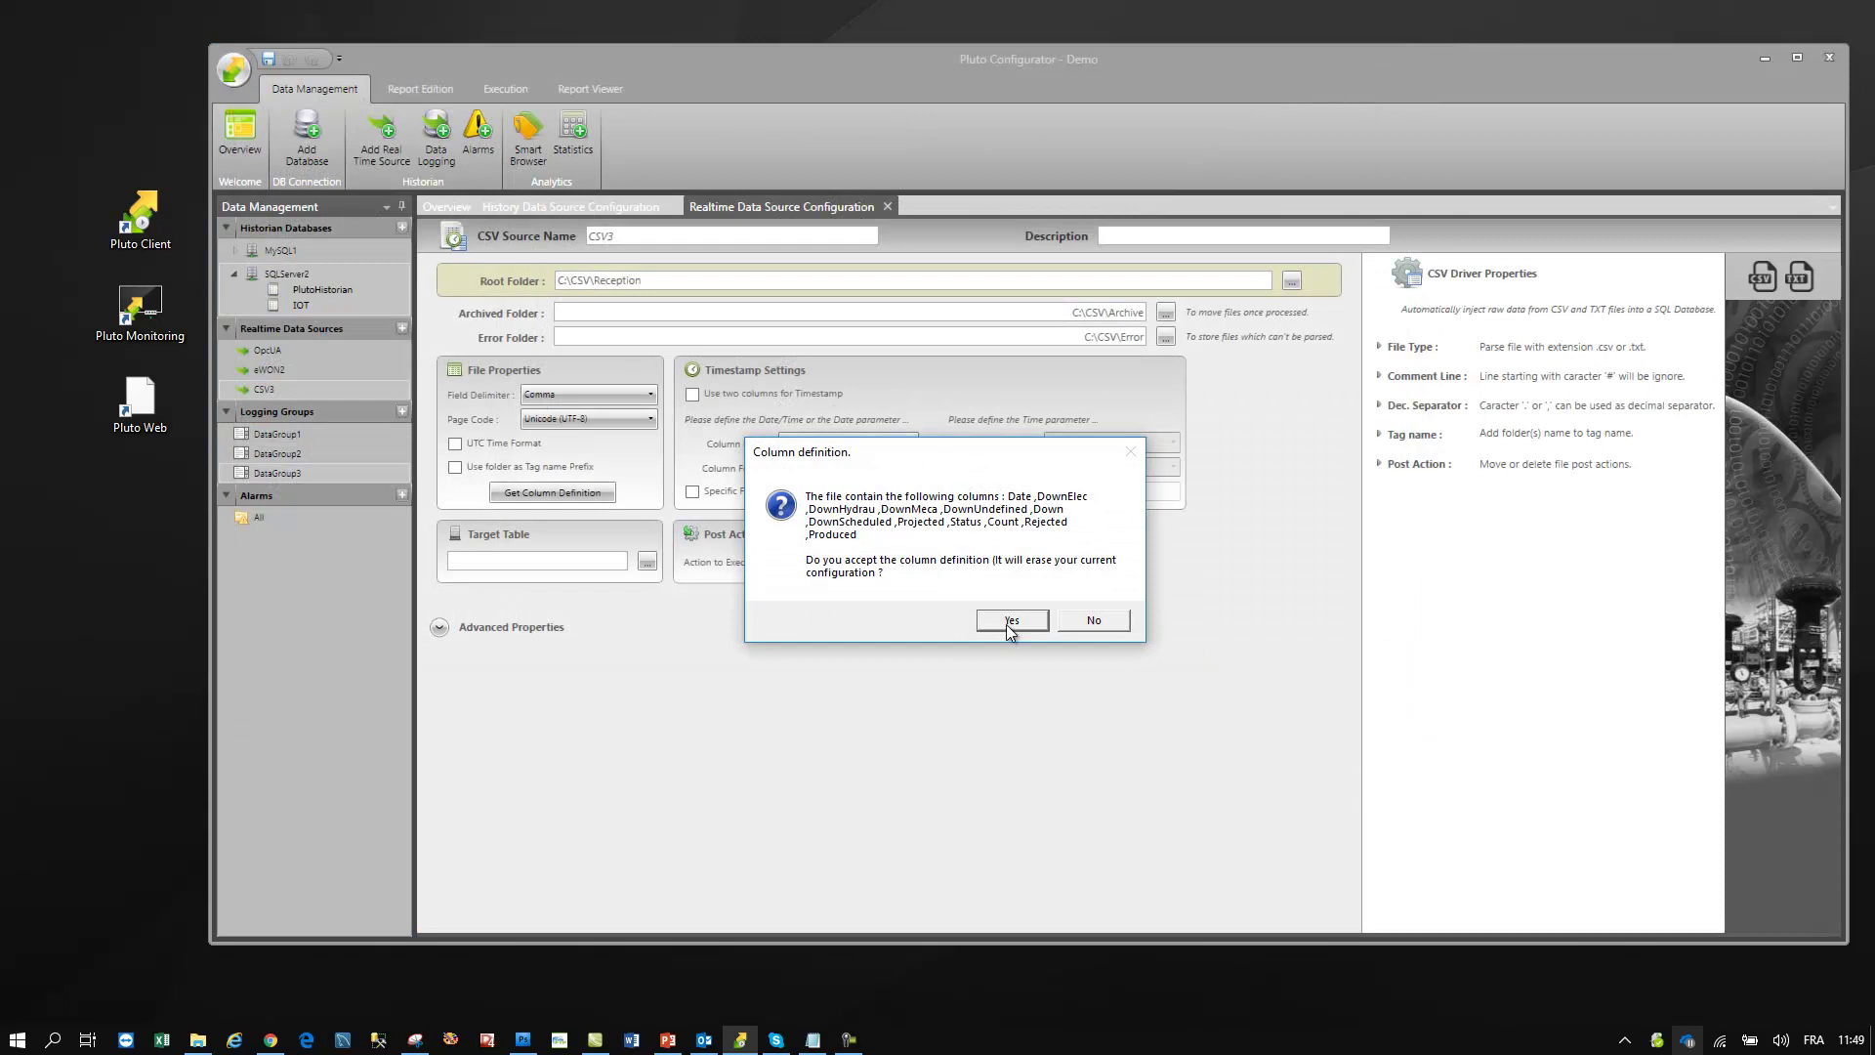
{"action": "left_click", "coordinate": [1012, 621]}
- Use the Date column as timestamp with format yyyy-MM-dd HH:mm:ss
{"action": "left_click", "coordinate": [838, 442]}
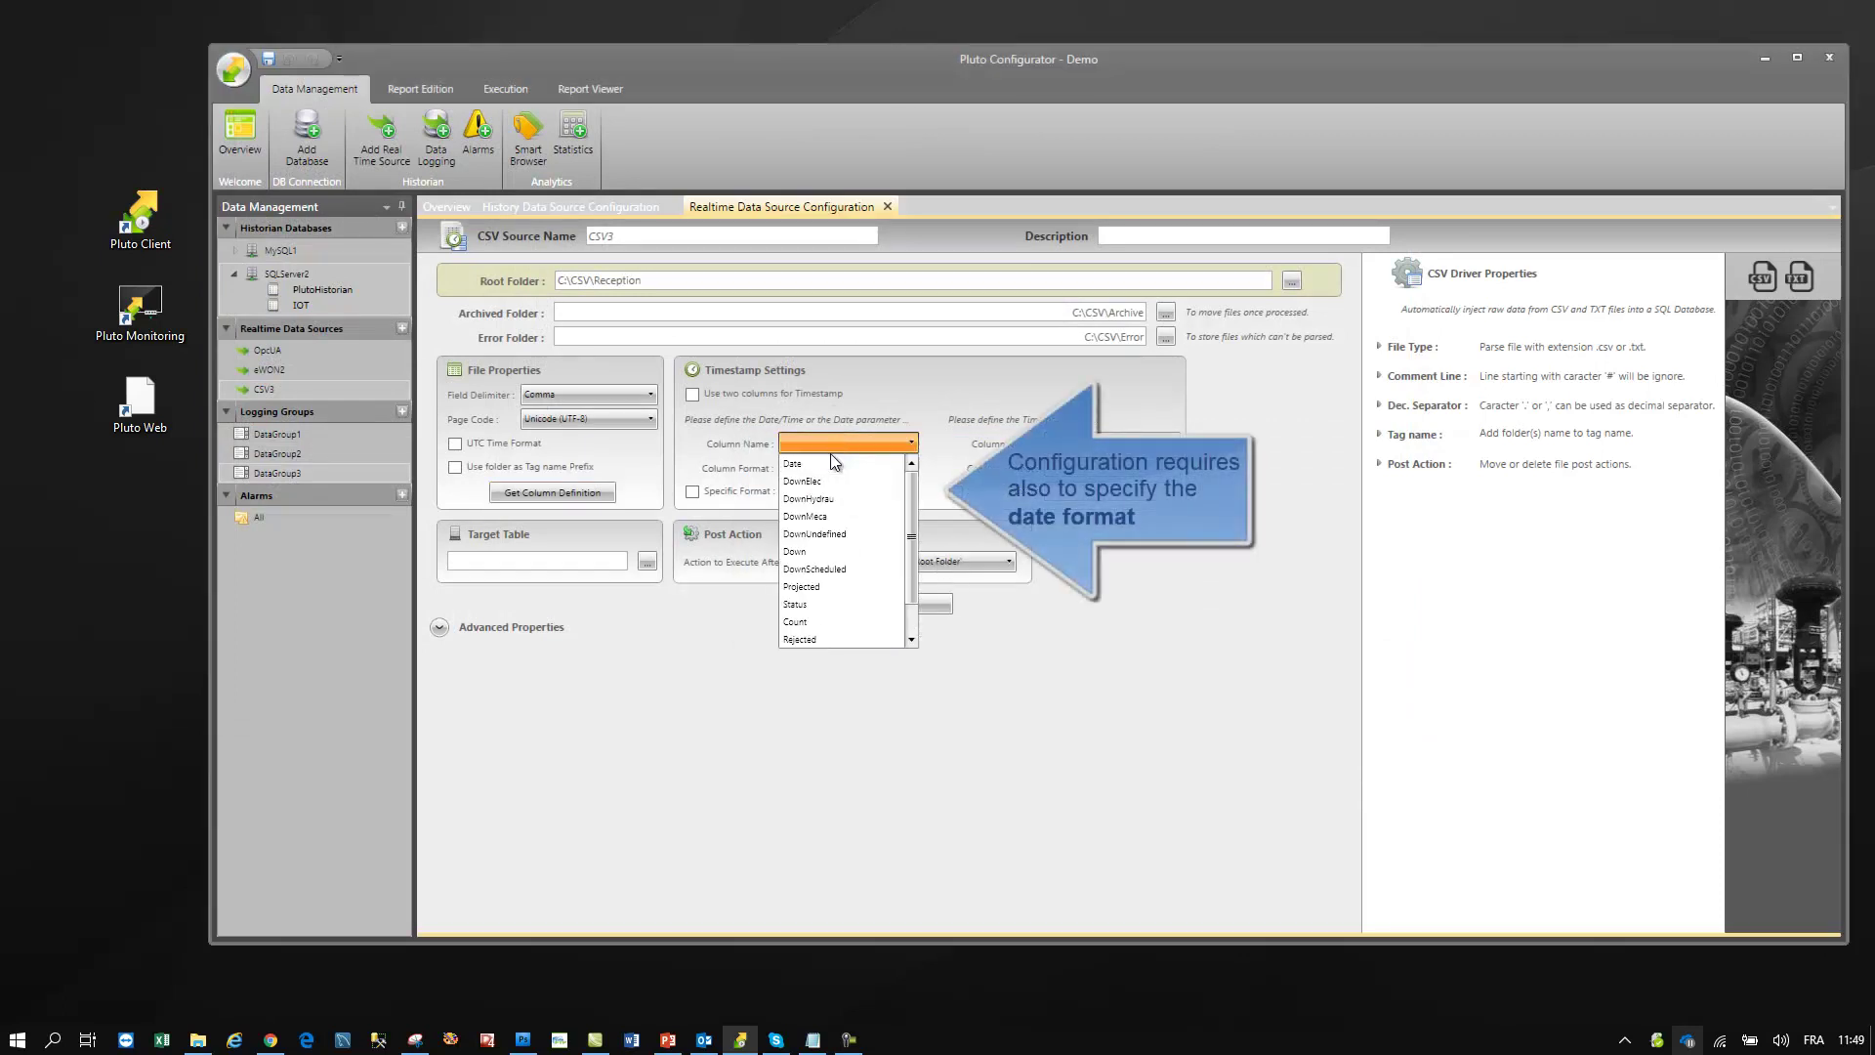
{"action": "left_click", "coordinate": [813, 464]}
{"action": "left_click", "coordinate": [758, 495]}
{"action": "left_click", "coordinate": [798, 494]}
{"action": "type", "text": "yyyy-MM-dd HH:mm:ss"}
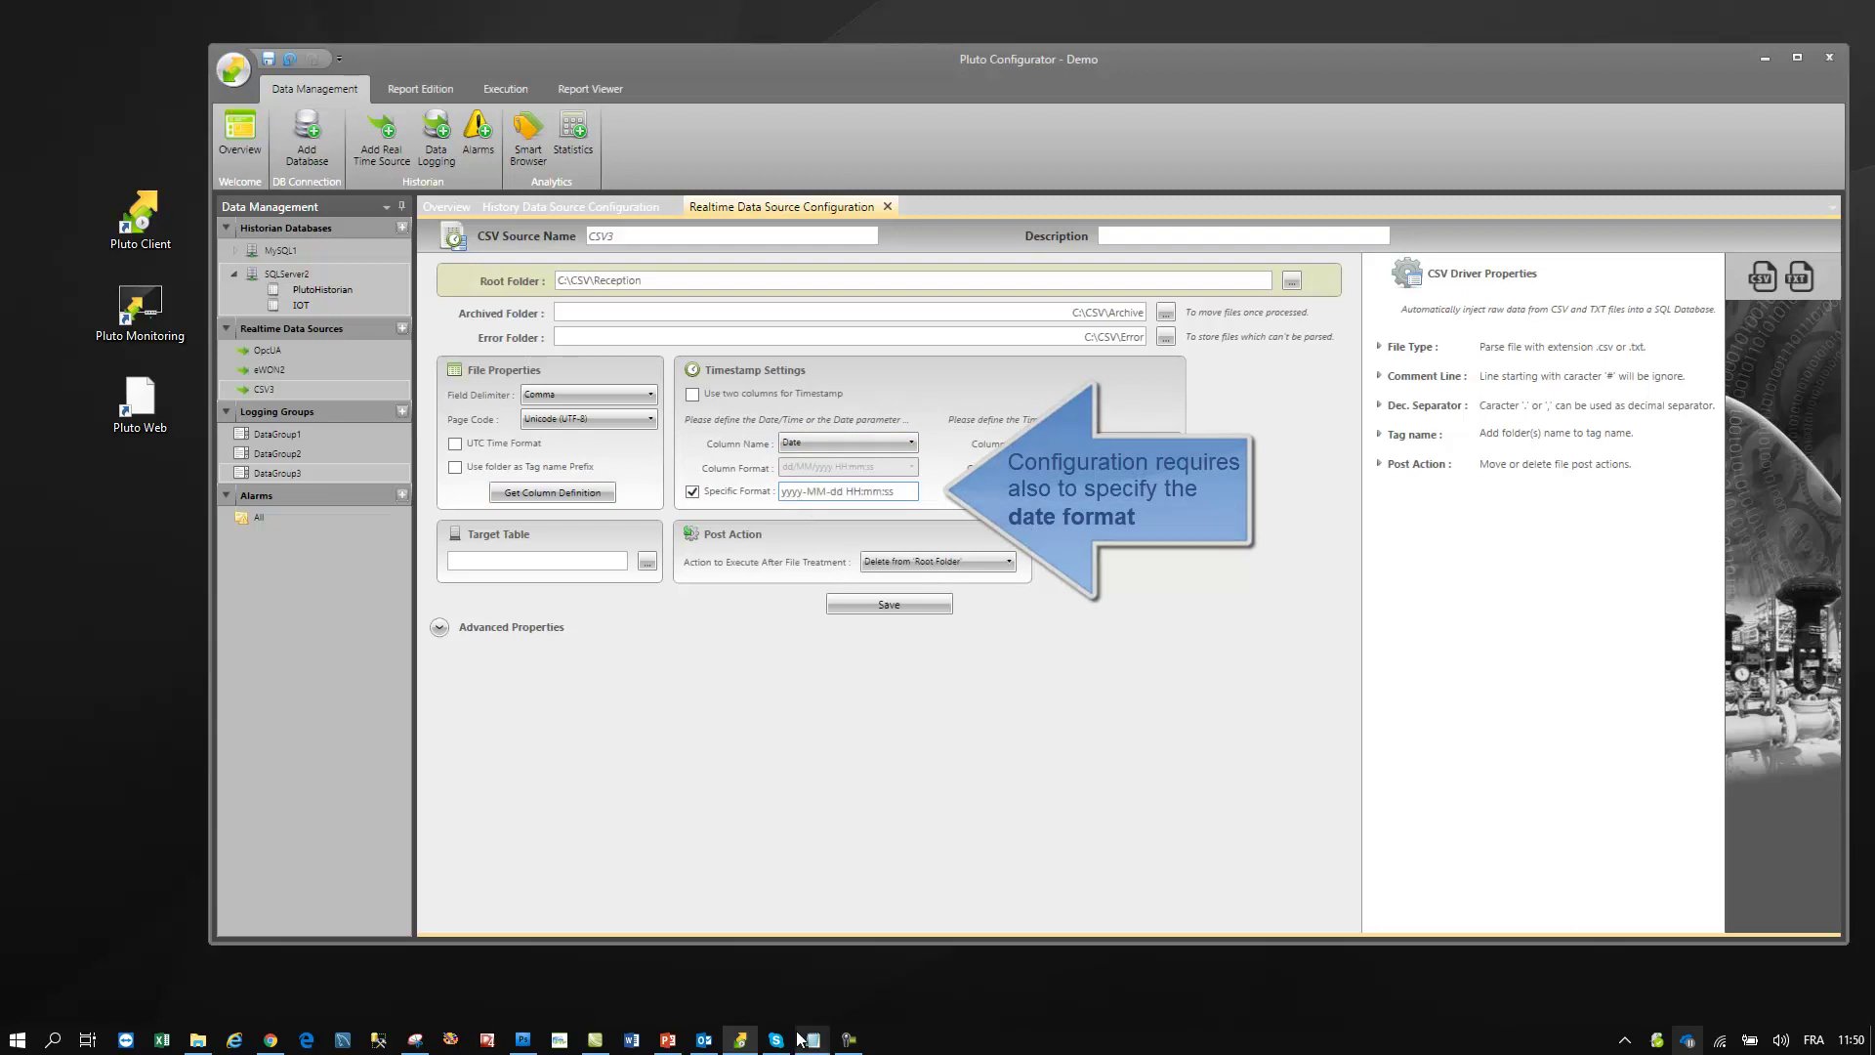
- Check 01.txt's date format, then set CSV3's target table to SQLServer2\Data
{"action": "left_click", "coordinate": [812, 1039]}
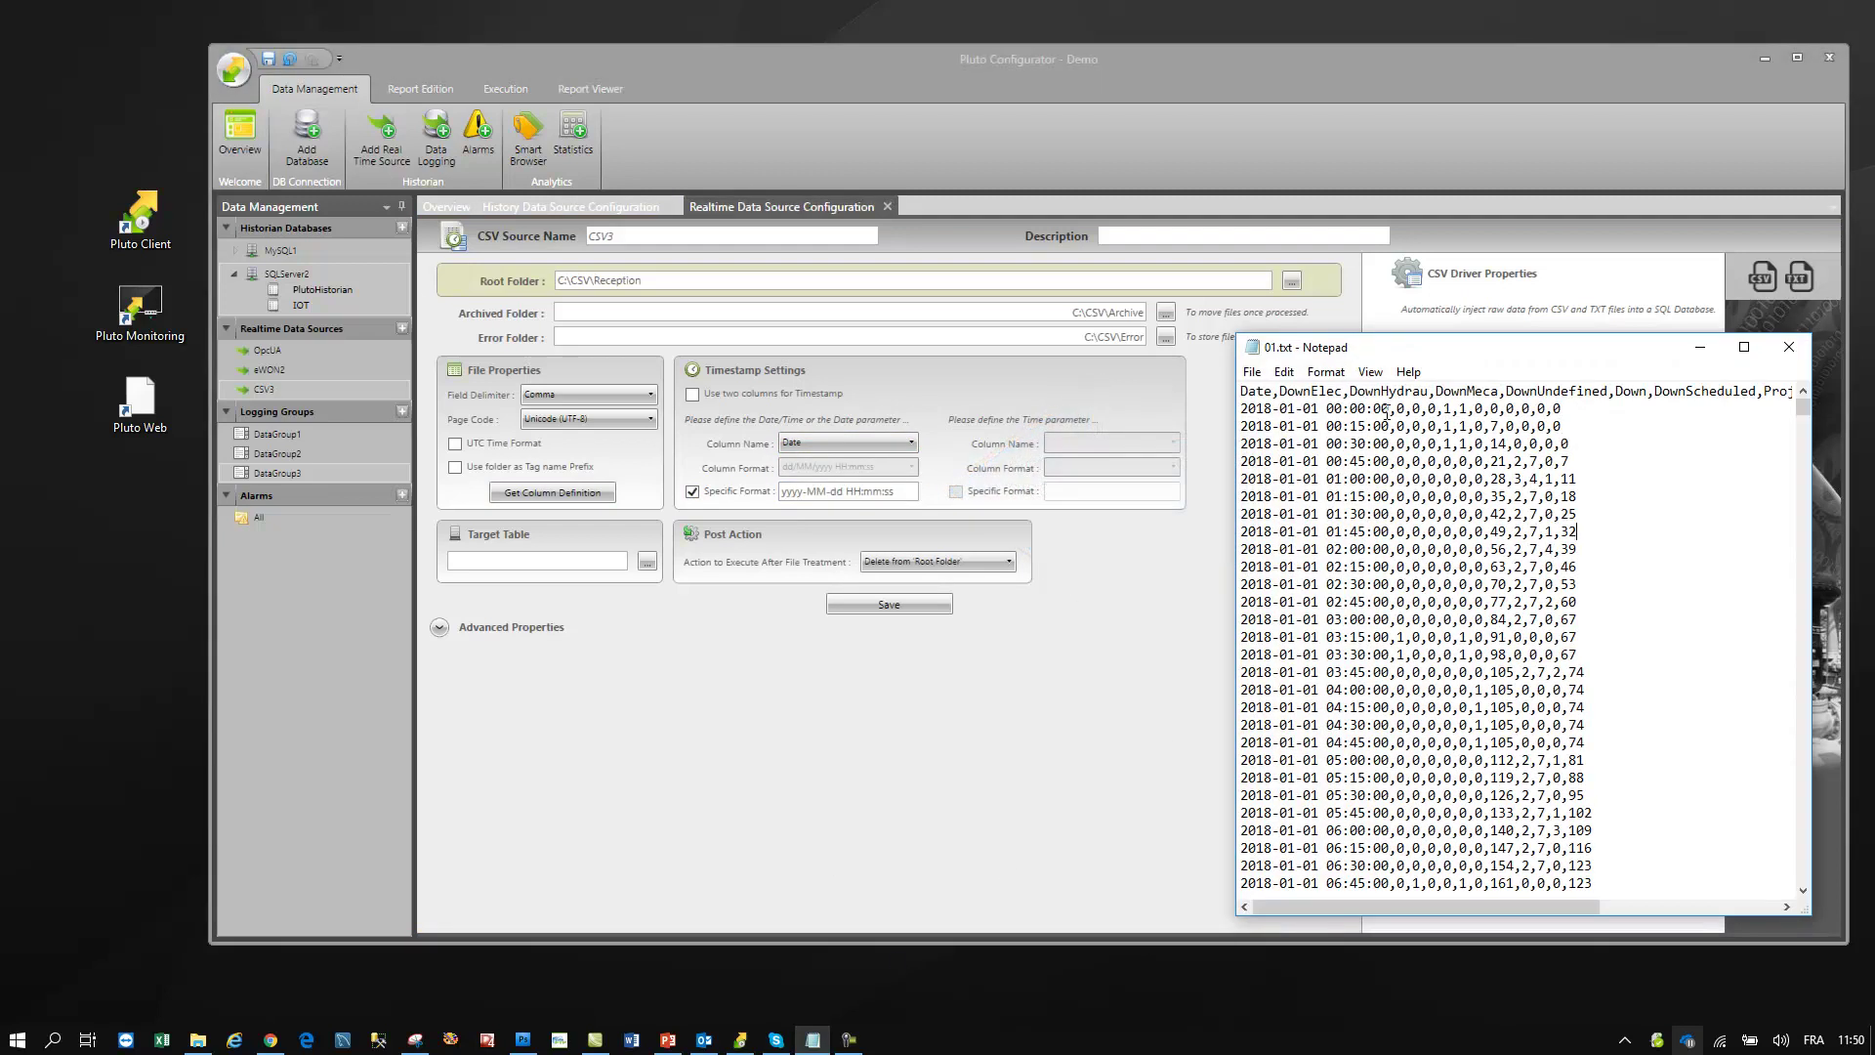
{"action": "left_click_drag", "start_coordinate": [1390, 410], "coordinate": [1229, 405]}
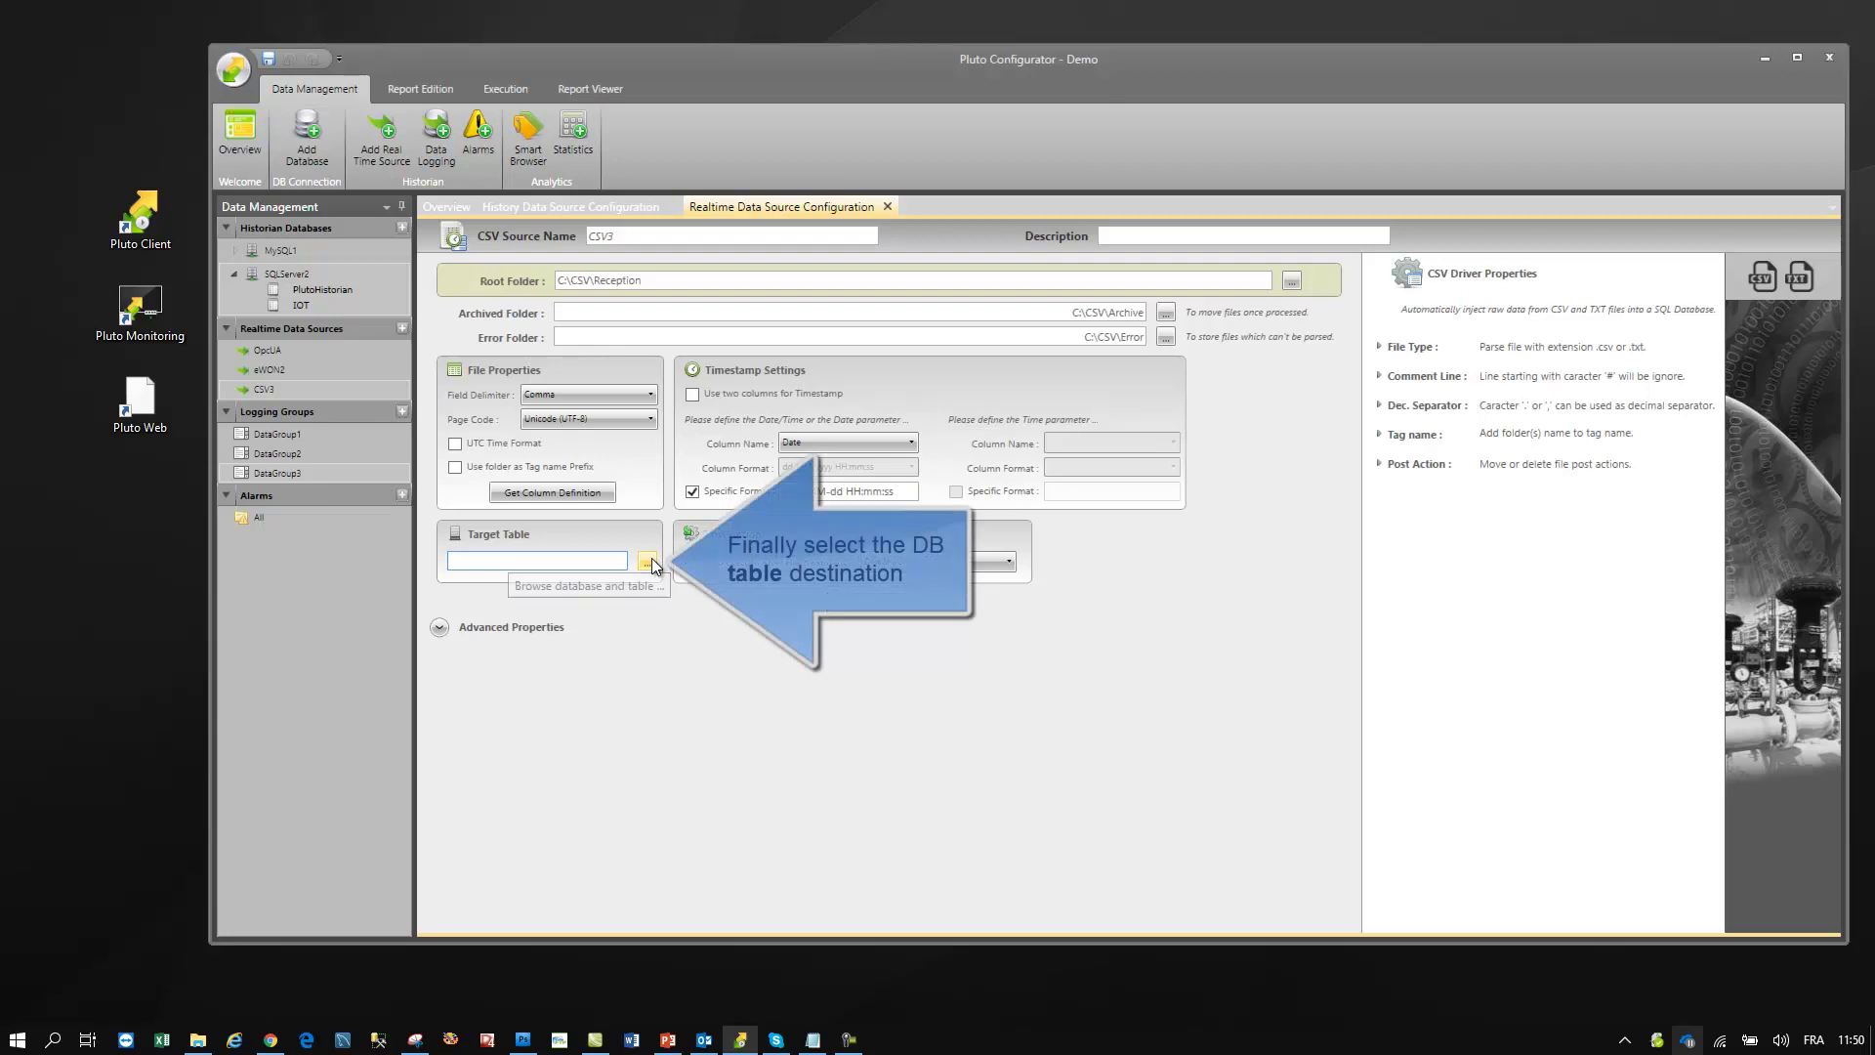
{"action": "left_click", "coordinate": [648, 561]}
{"action": "left_click", "coordinate": [852, 324]}
{"action": "left_click", "coordinate": [824, 368]}
{"action": "left_click", "coordinate": [829, 420]}
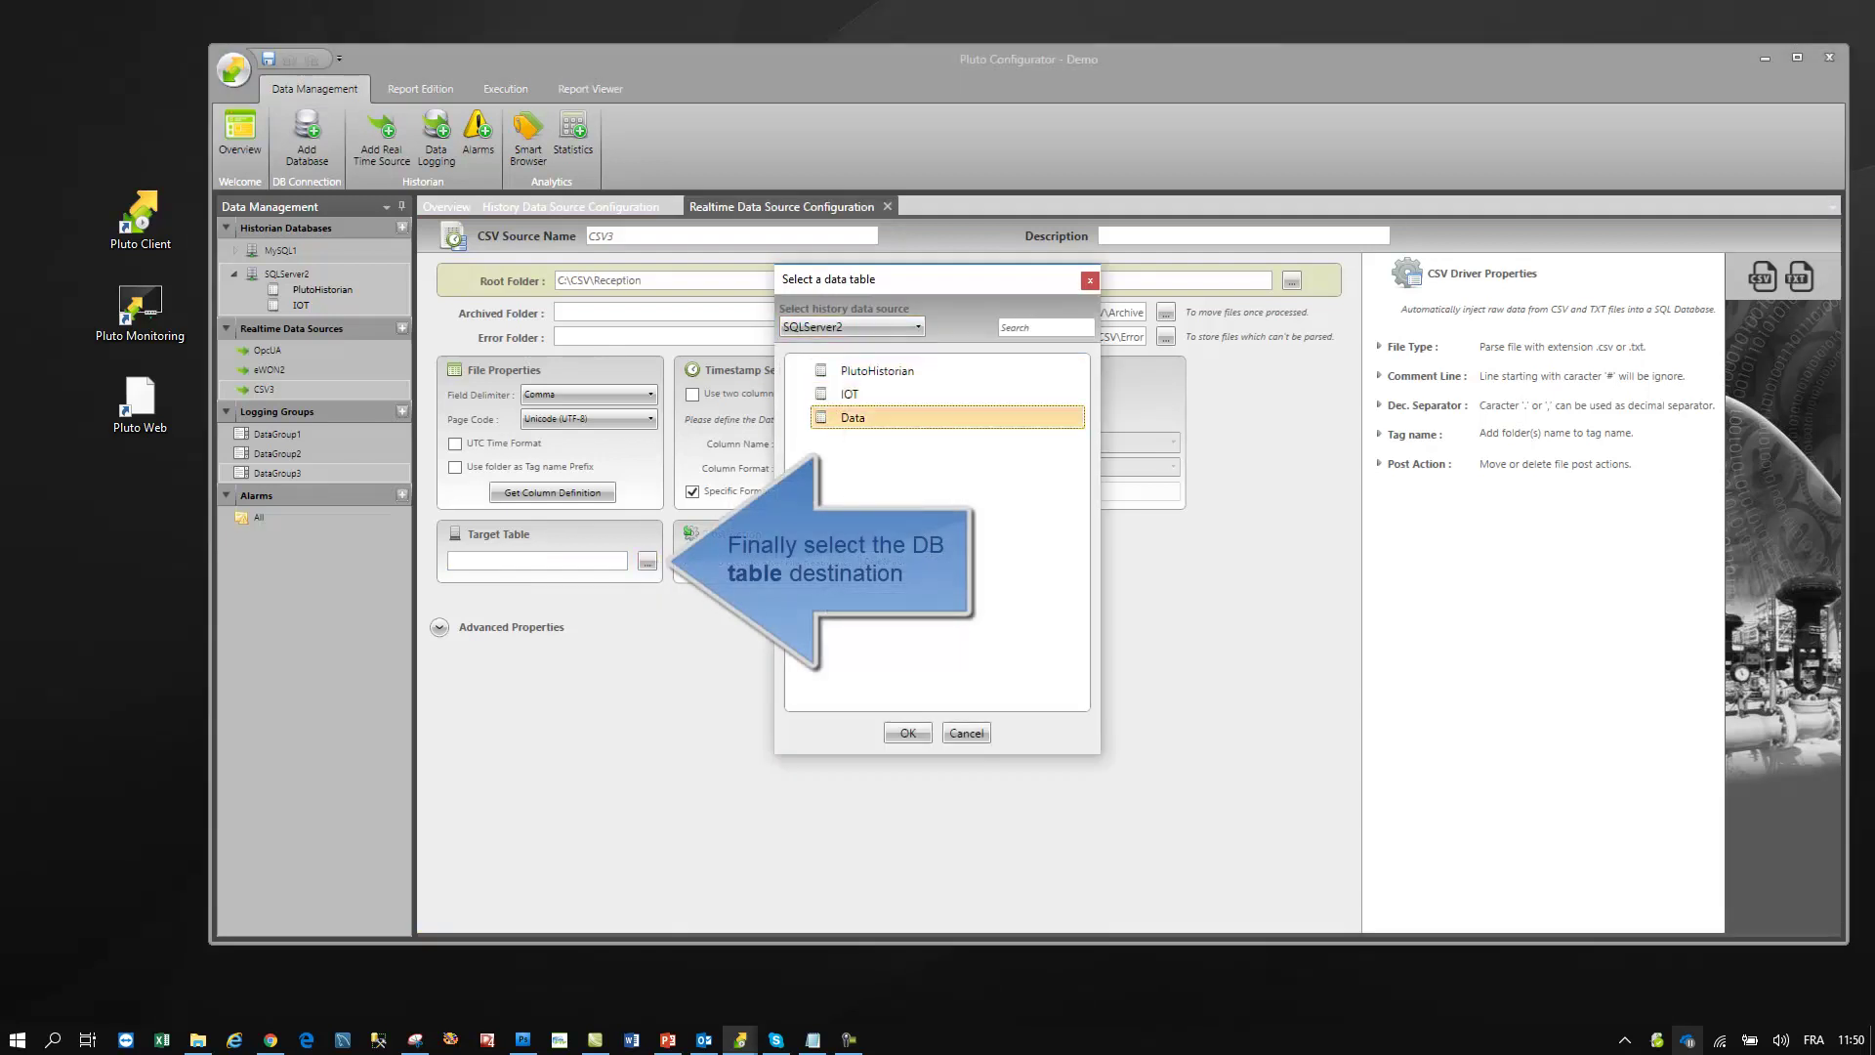
{"action": "left_click", "coordinate": [909, 733]}
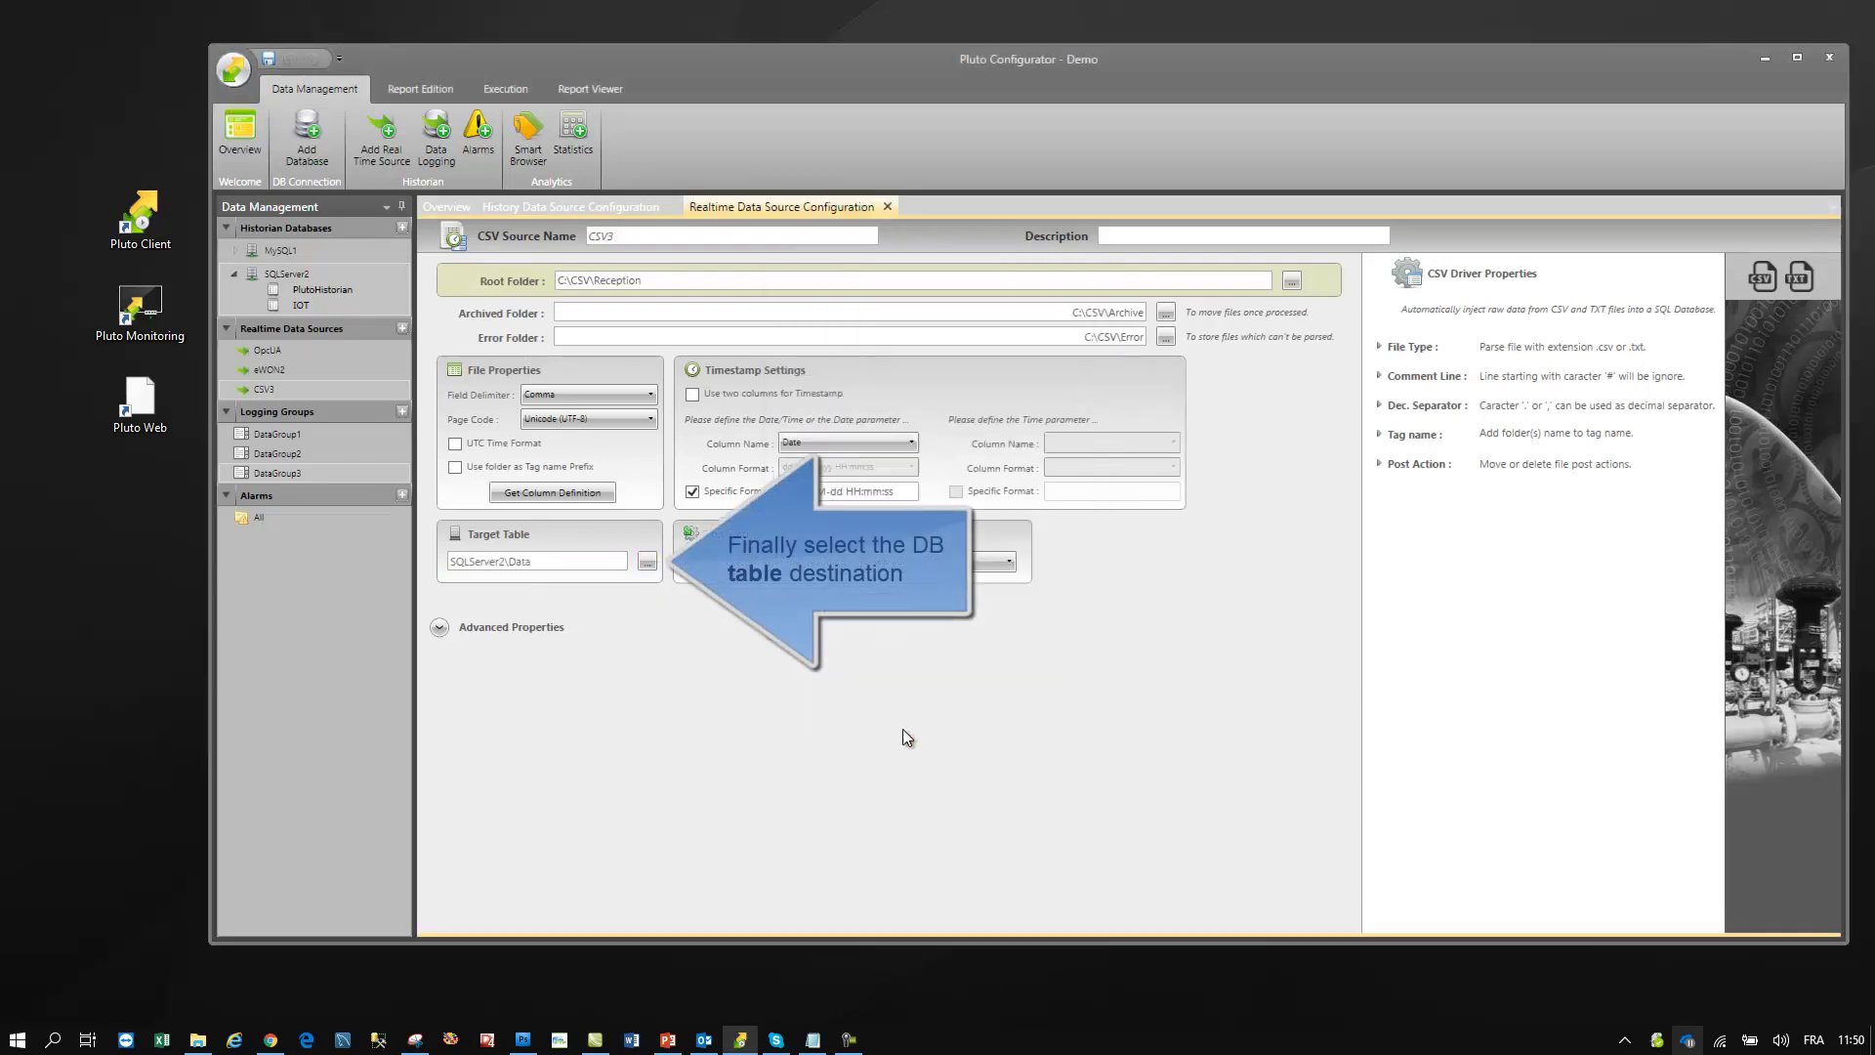
- Move processed files to the archived folder, save CSV3, and select 01.txt in Explorer
{"action": "left_click", "coordinate": [930, 563]}
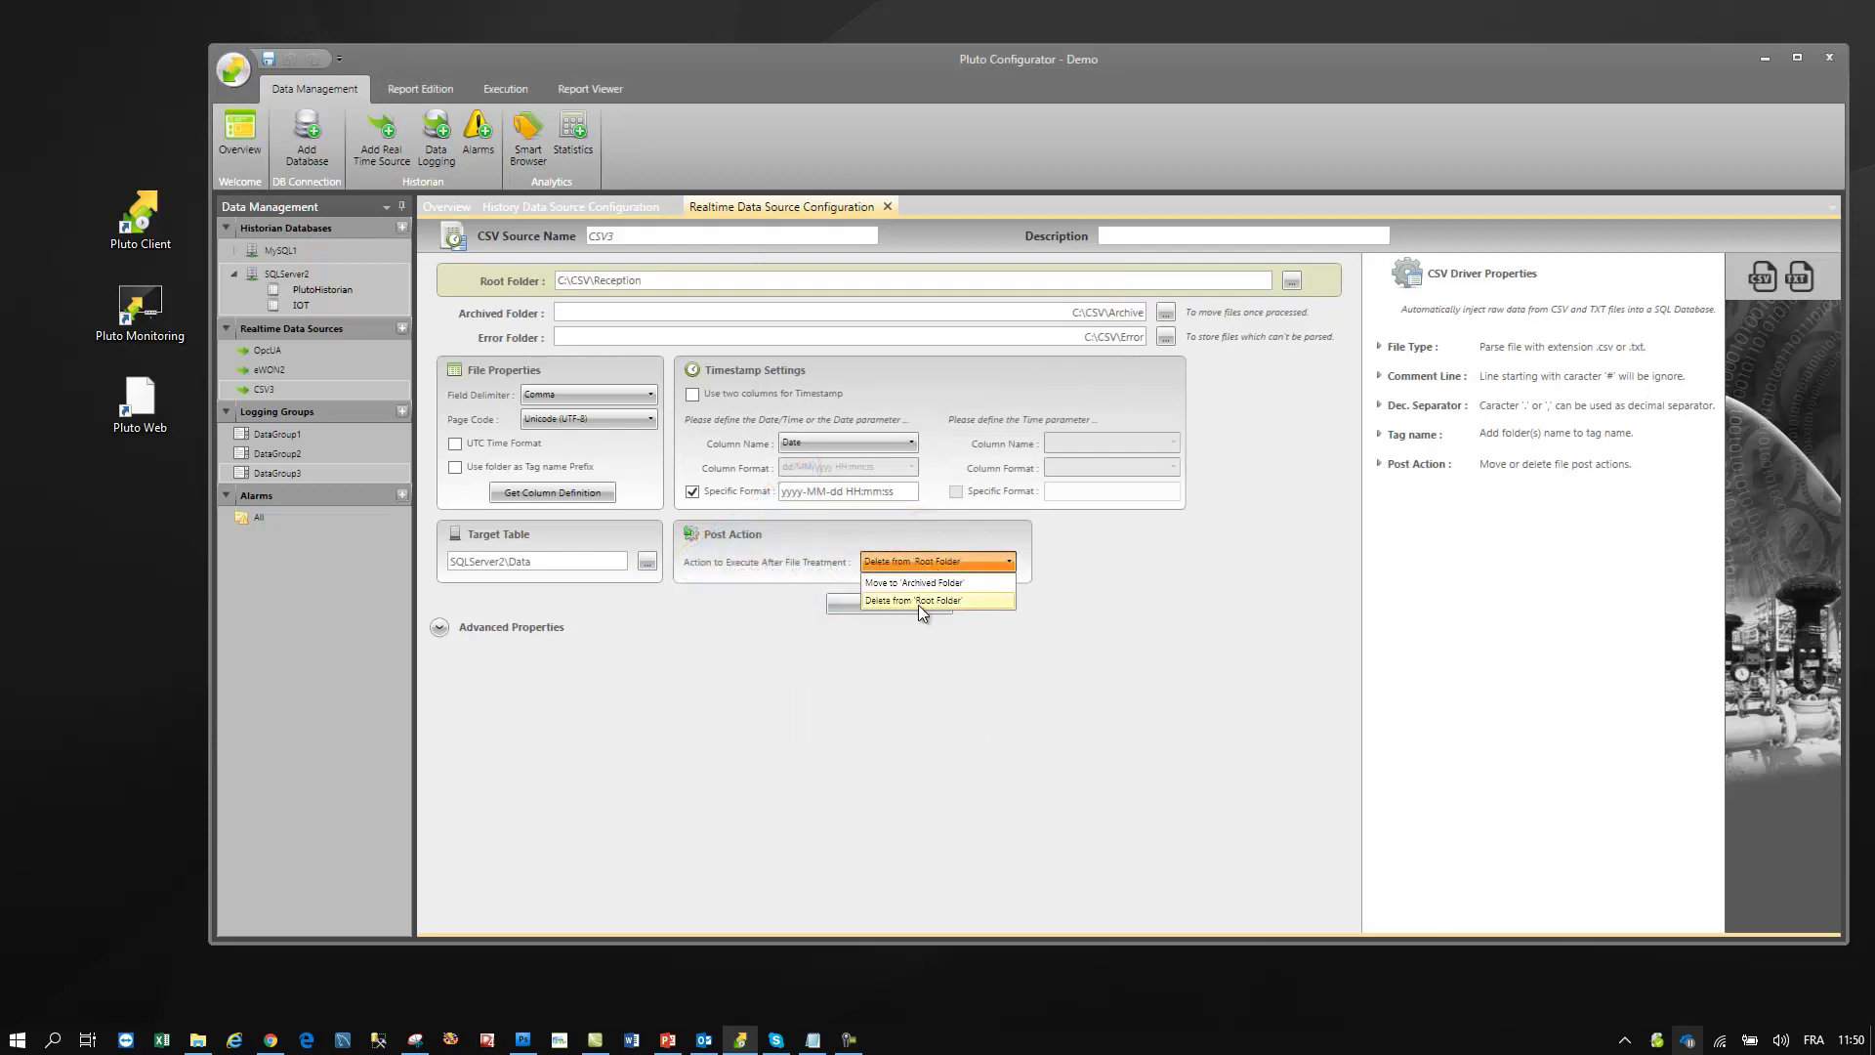
{"action": "left_click", "coordinate": [919, 583]}
{"action": "left_click", "coordinate": [894, 603]}
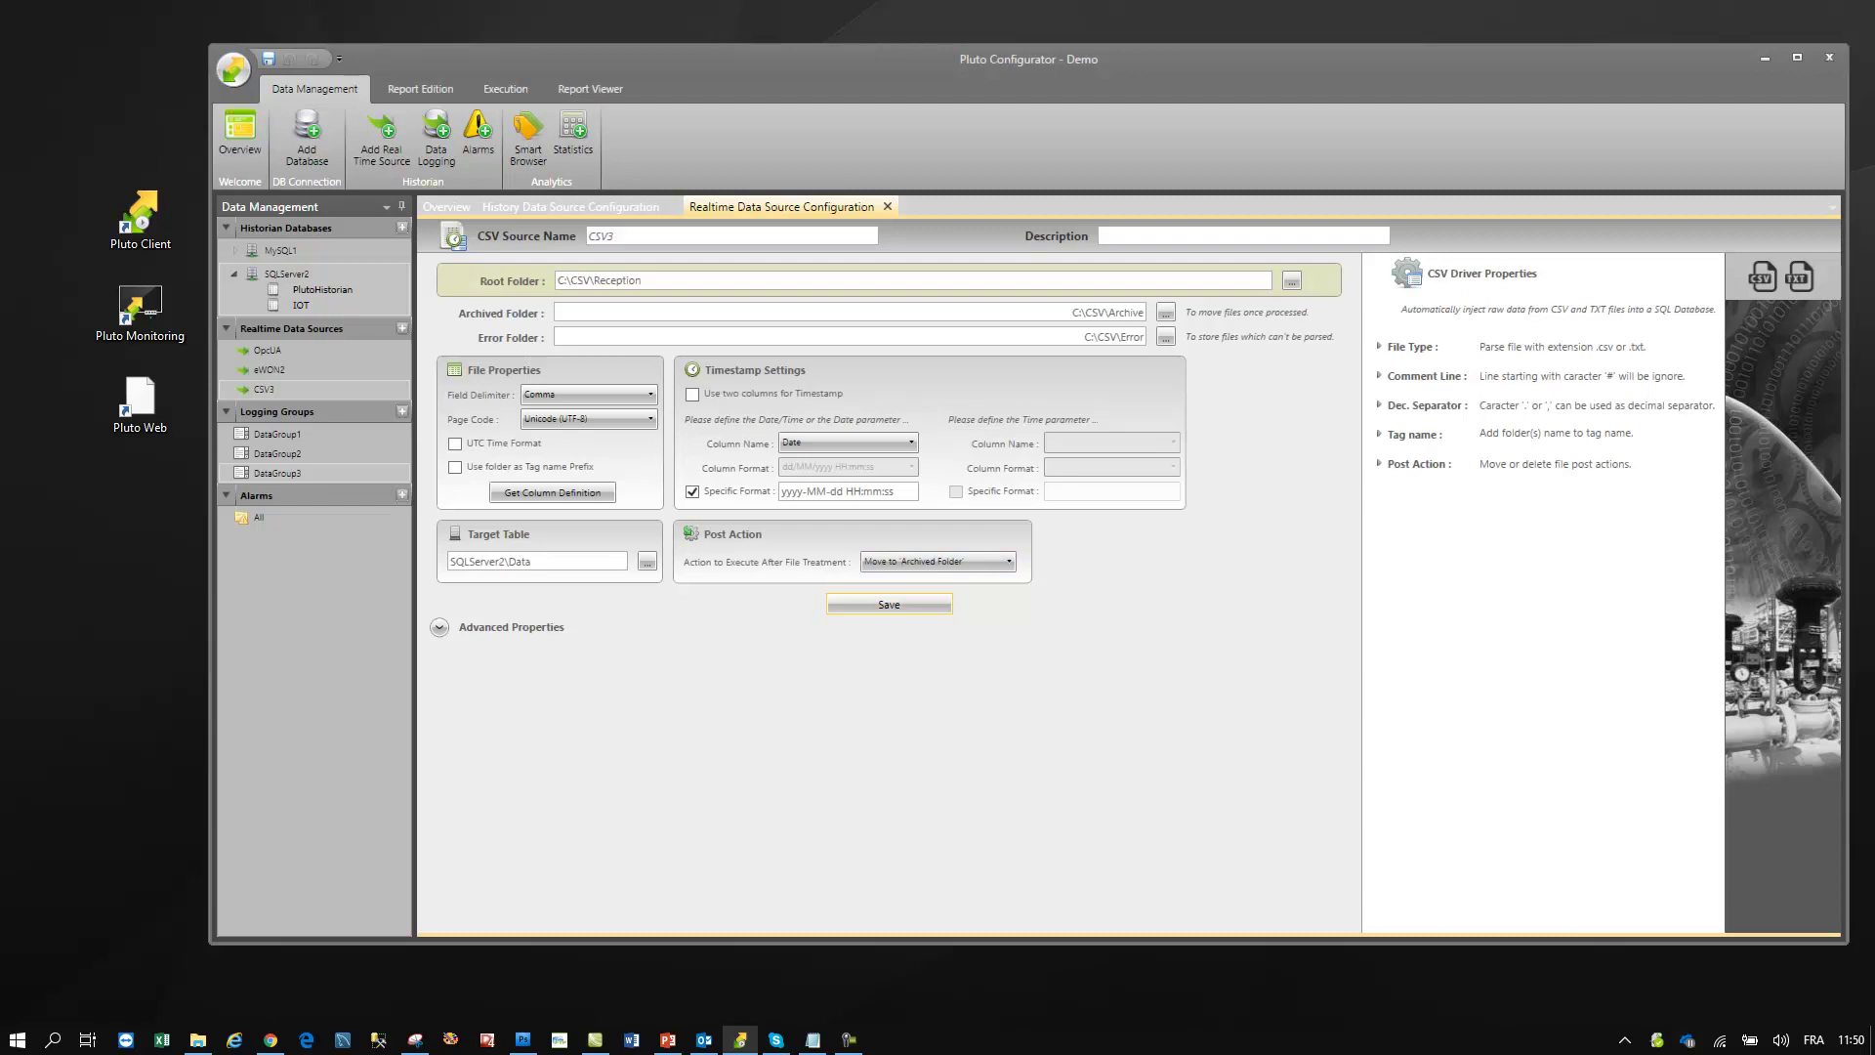
{"action": "left_click", "coordinate": [1310, 593]}
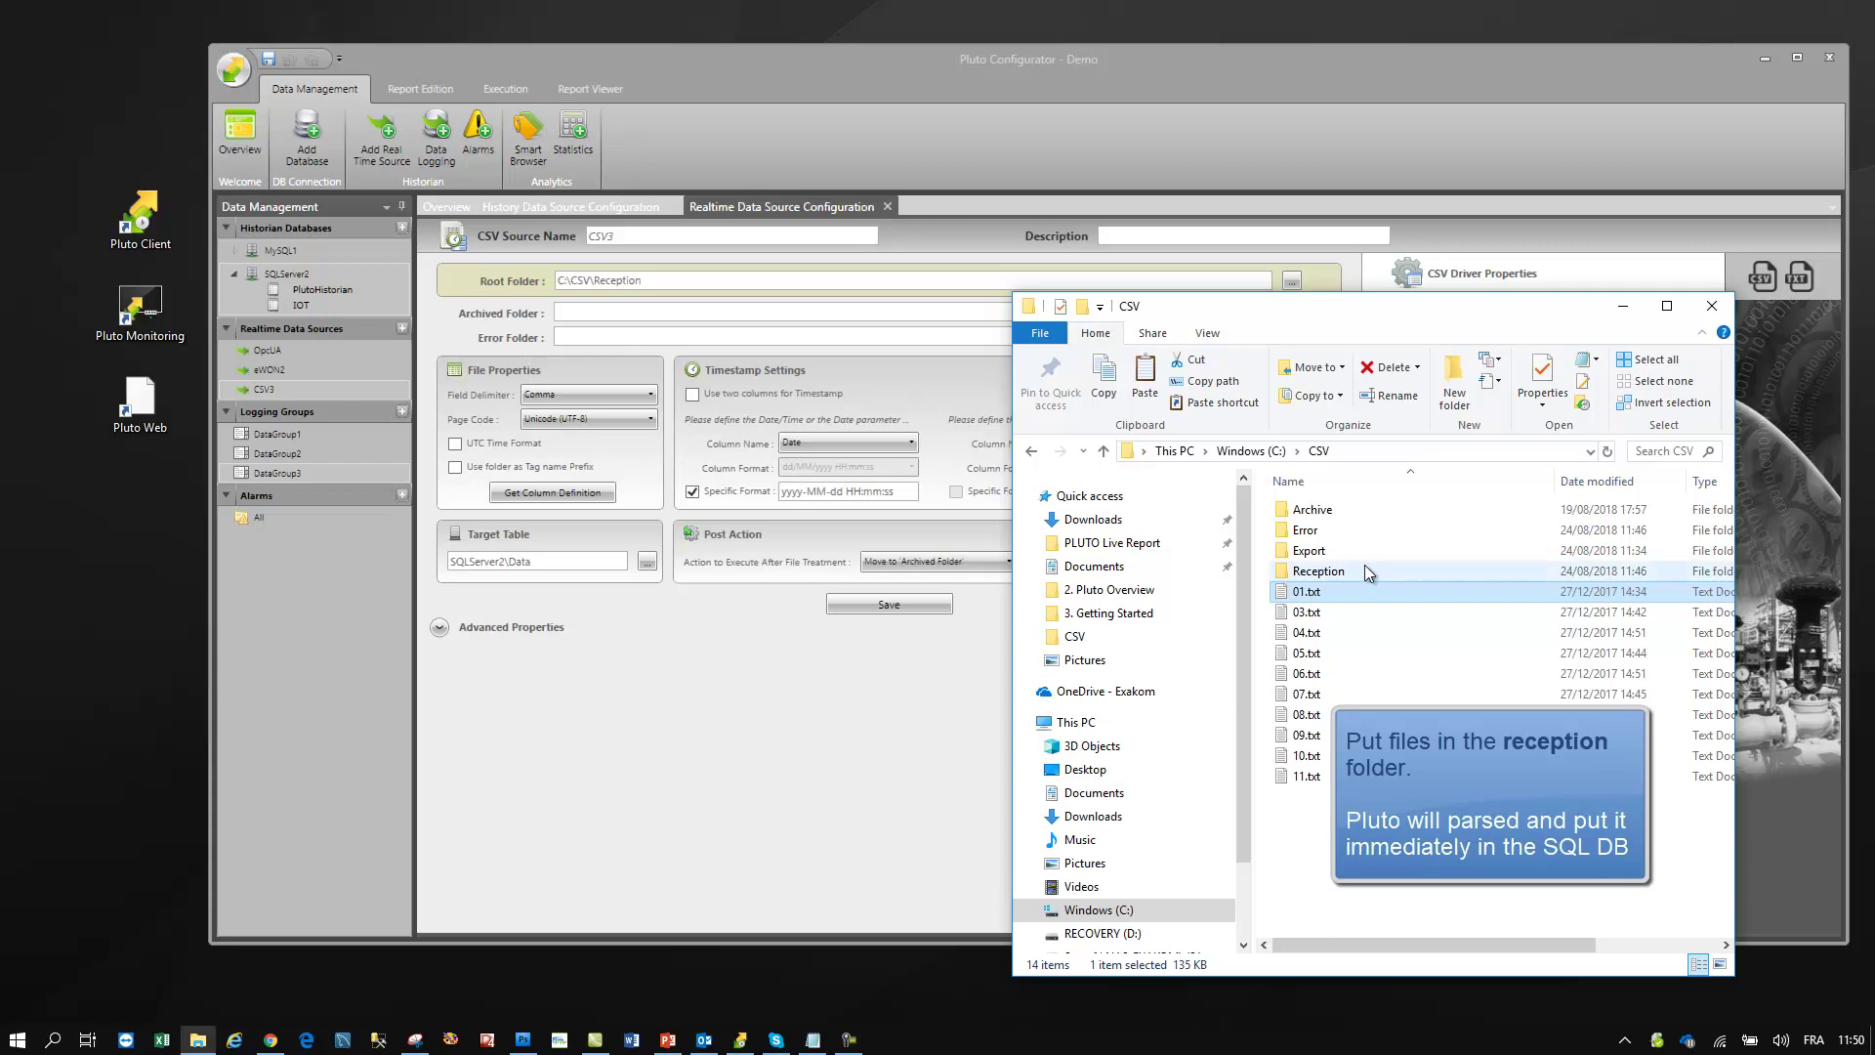
- Paste 01.txt, then 03.txt–11.txt, into C:\CSV\Reception, and reopen SQLServer2's table list
{"action": "double_click", "coordinate": [1361, 570]}
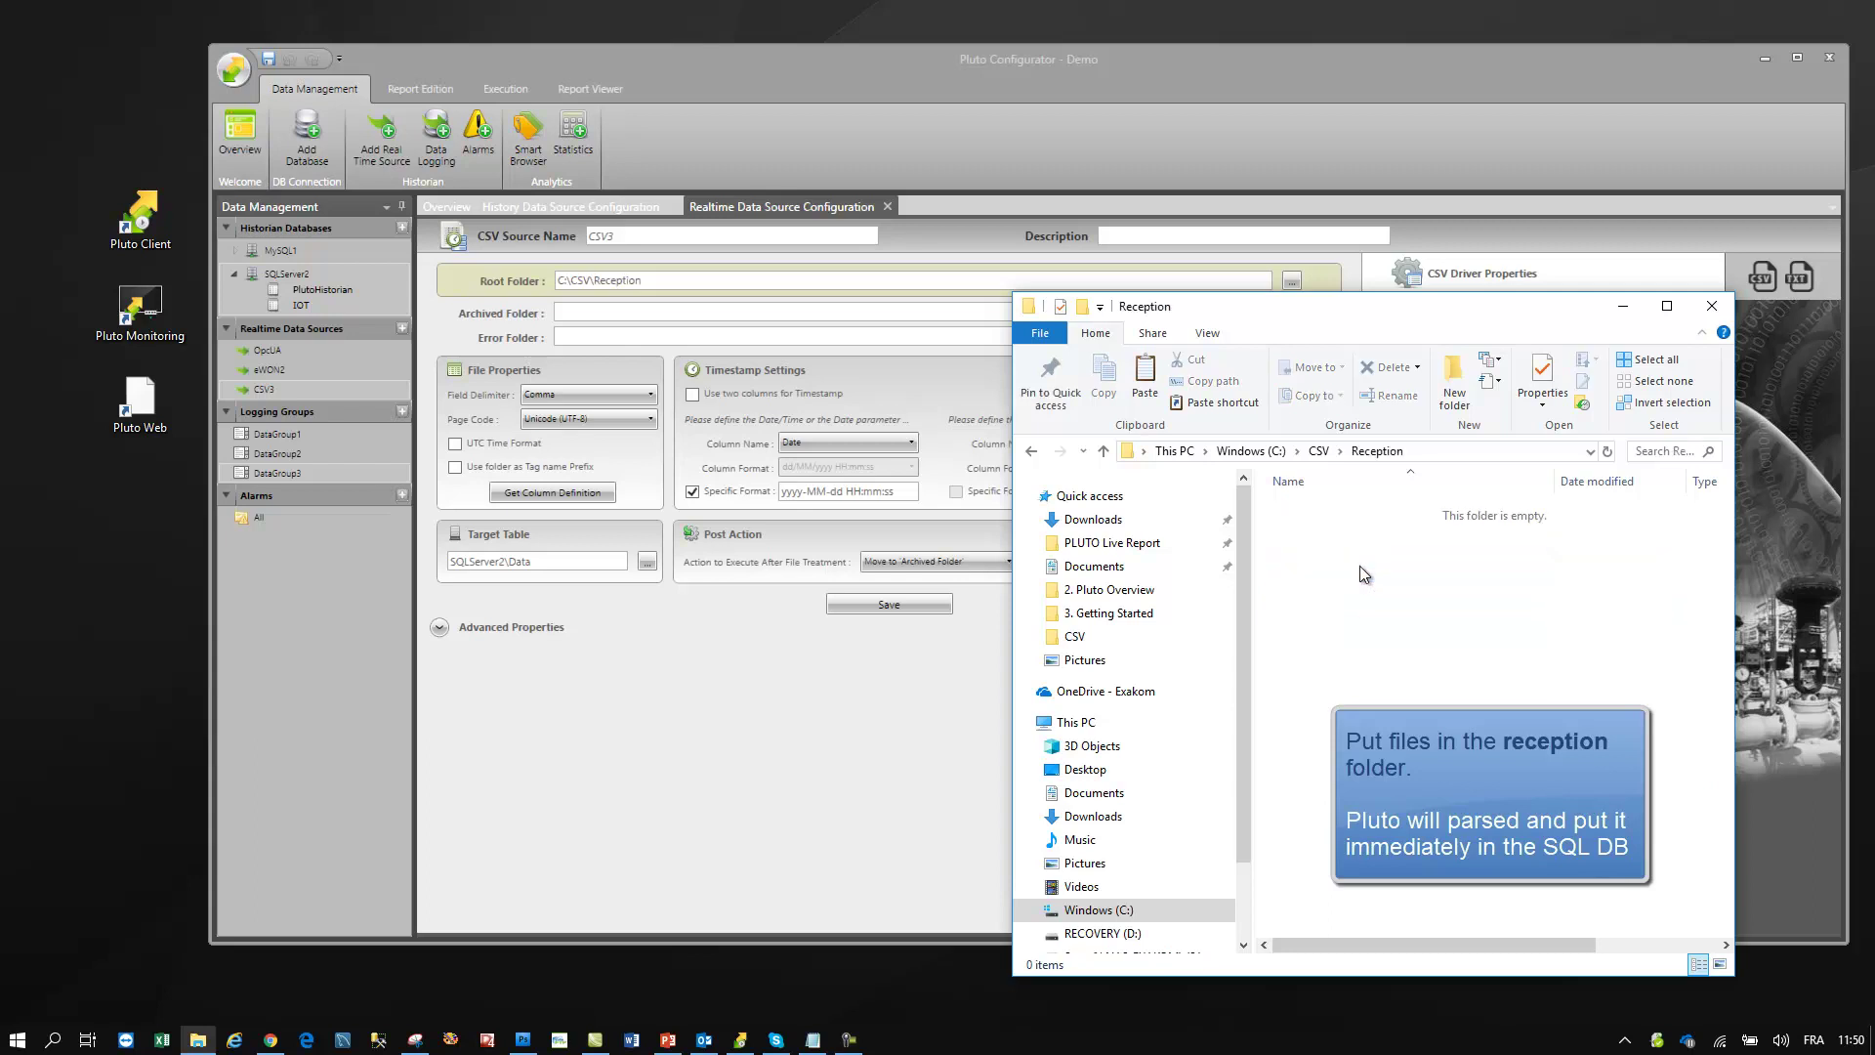
{"action": "key", "text": "ctrl+v"}
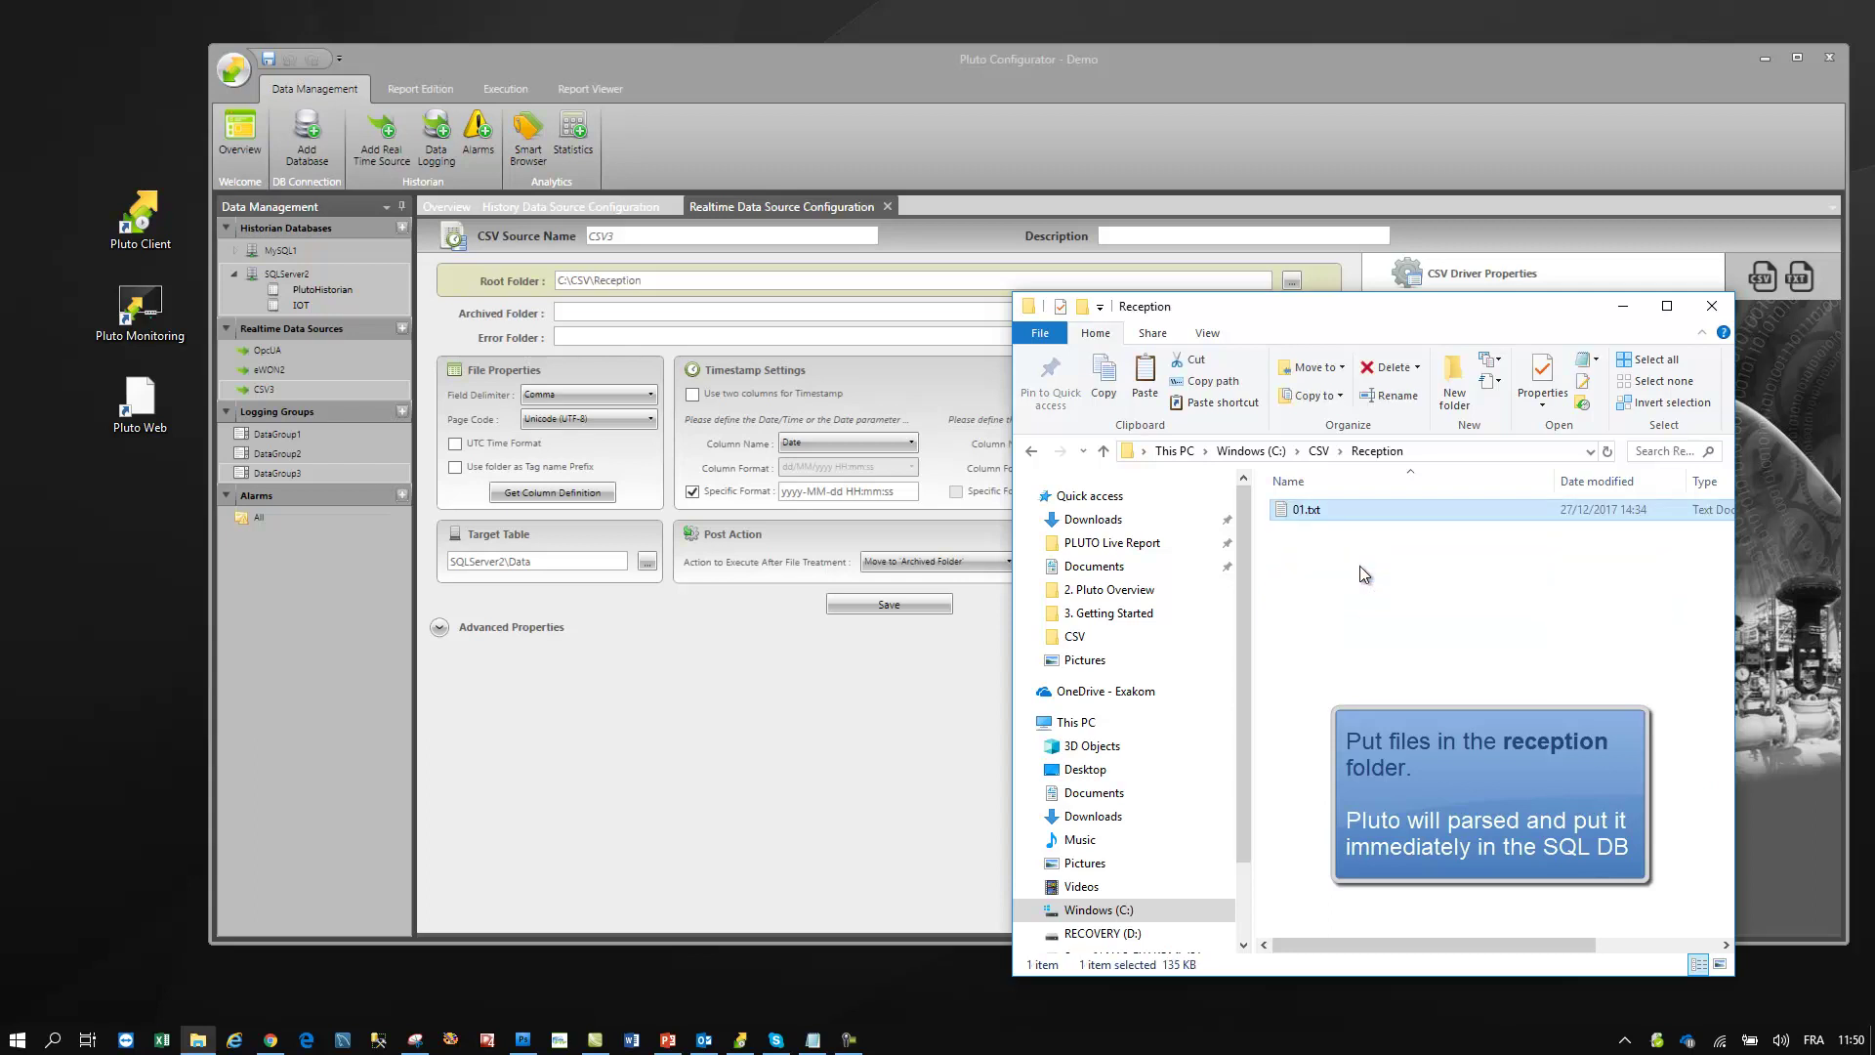
{"action": "left_click", "coordinate": [1319, 451]}
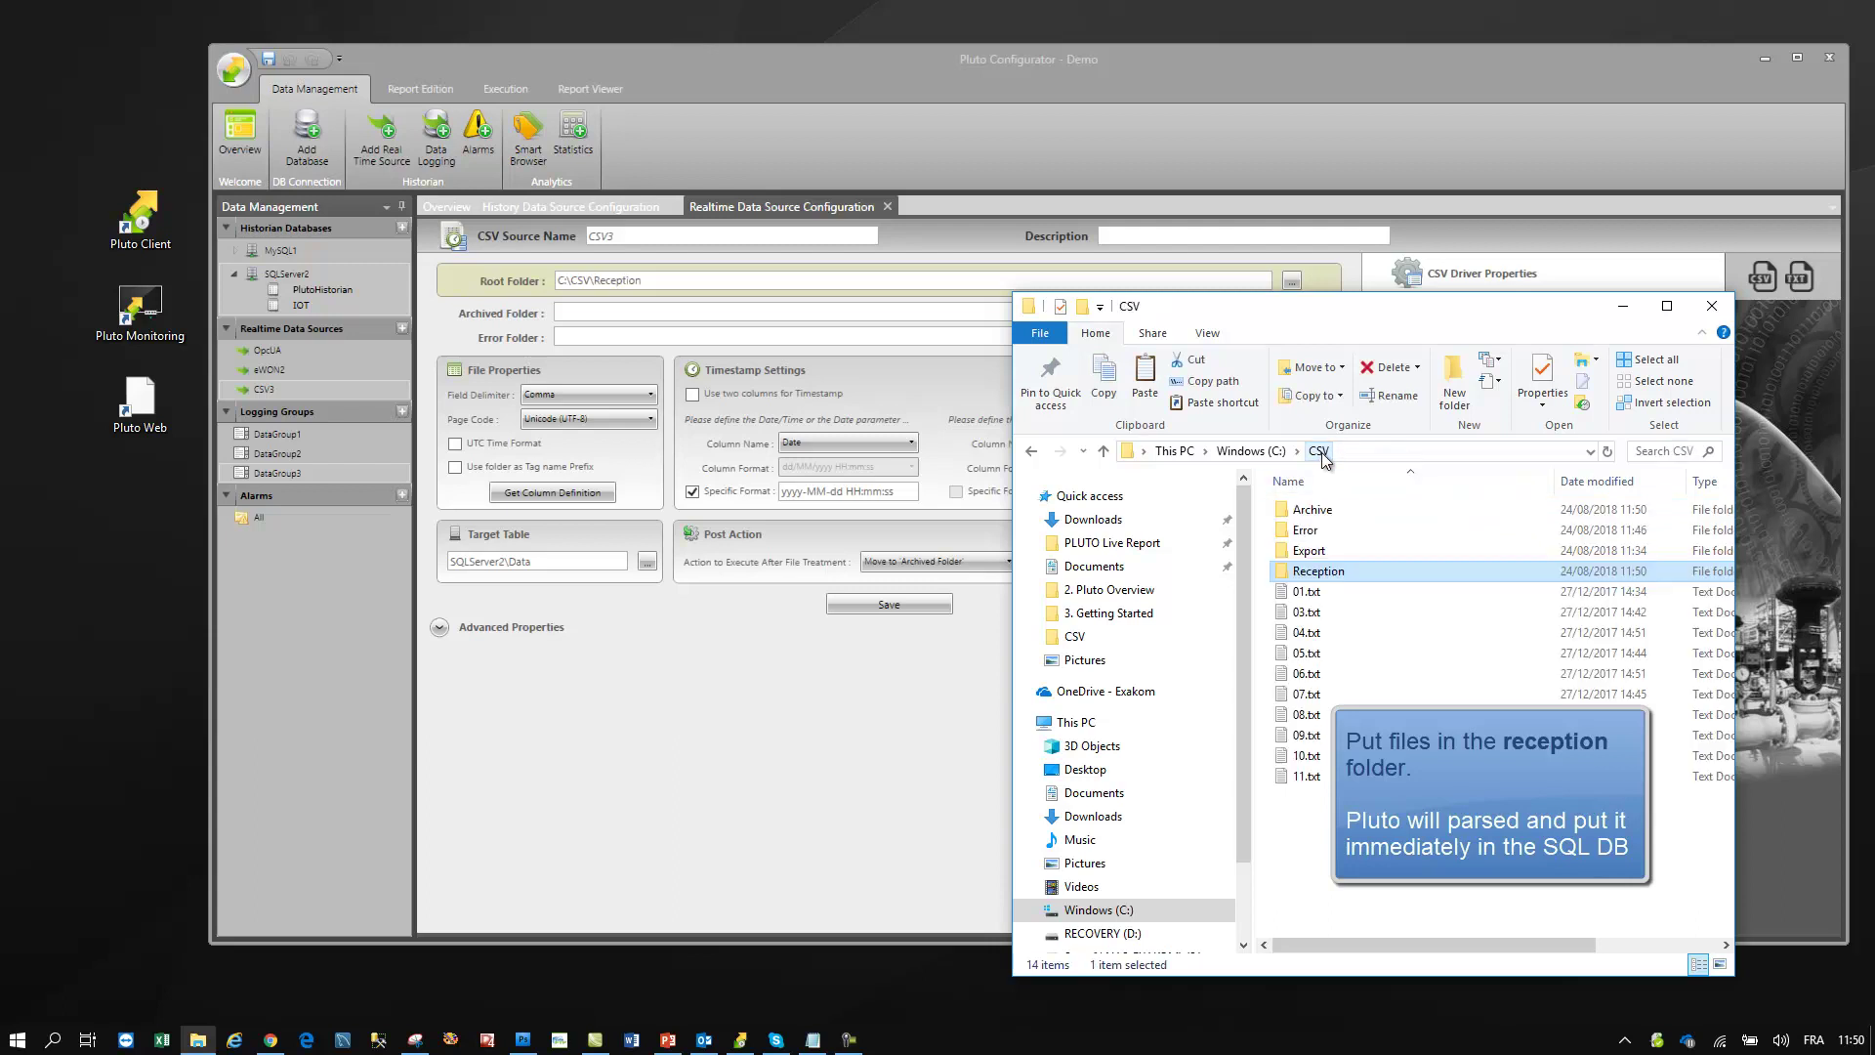
{"action": "left_click", "coordinate": [1307, 612]}
{"action": "left_click", "coordinate": [1309, 777], "text": "shift"}
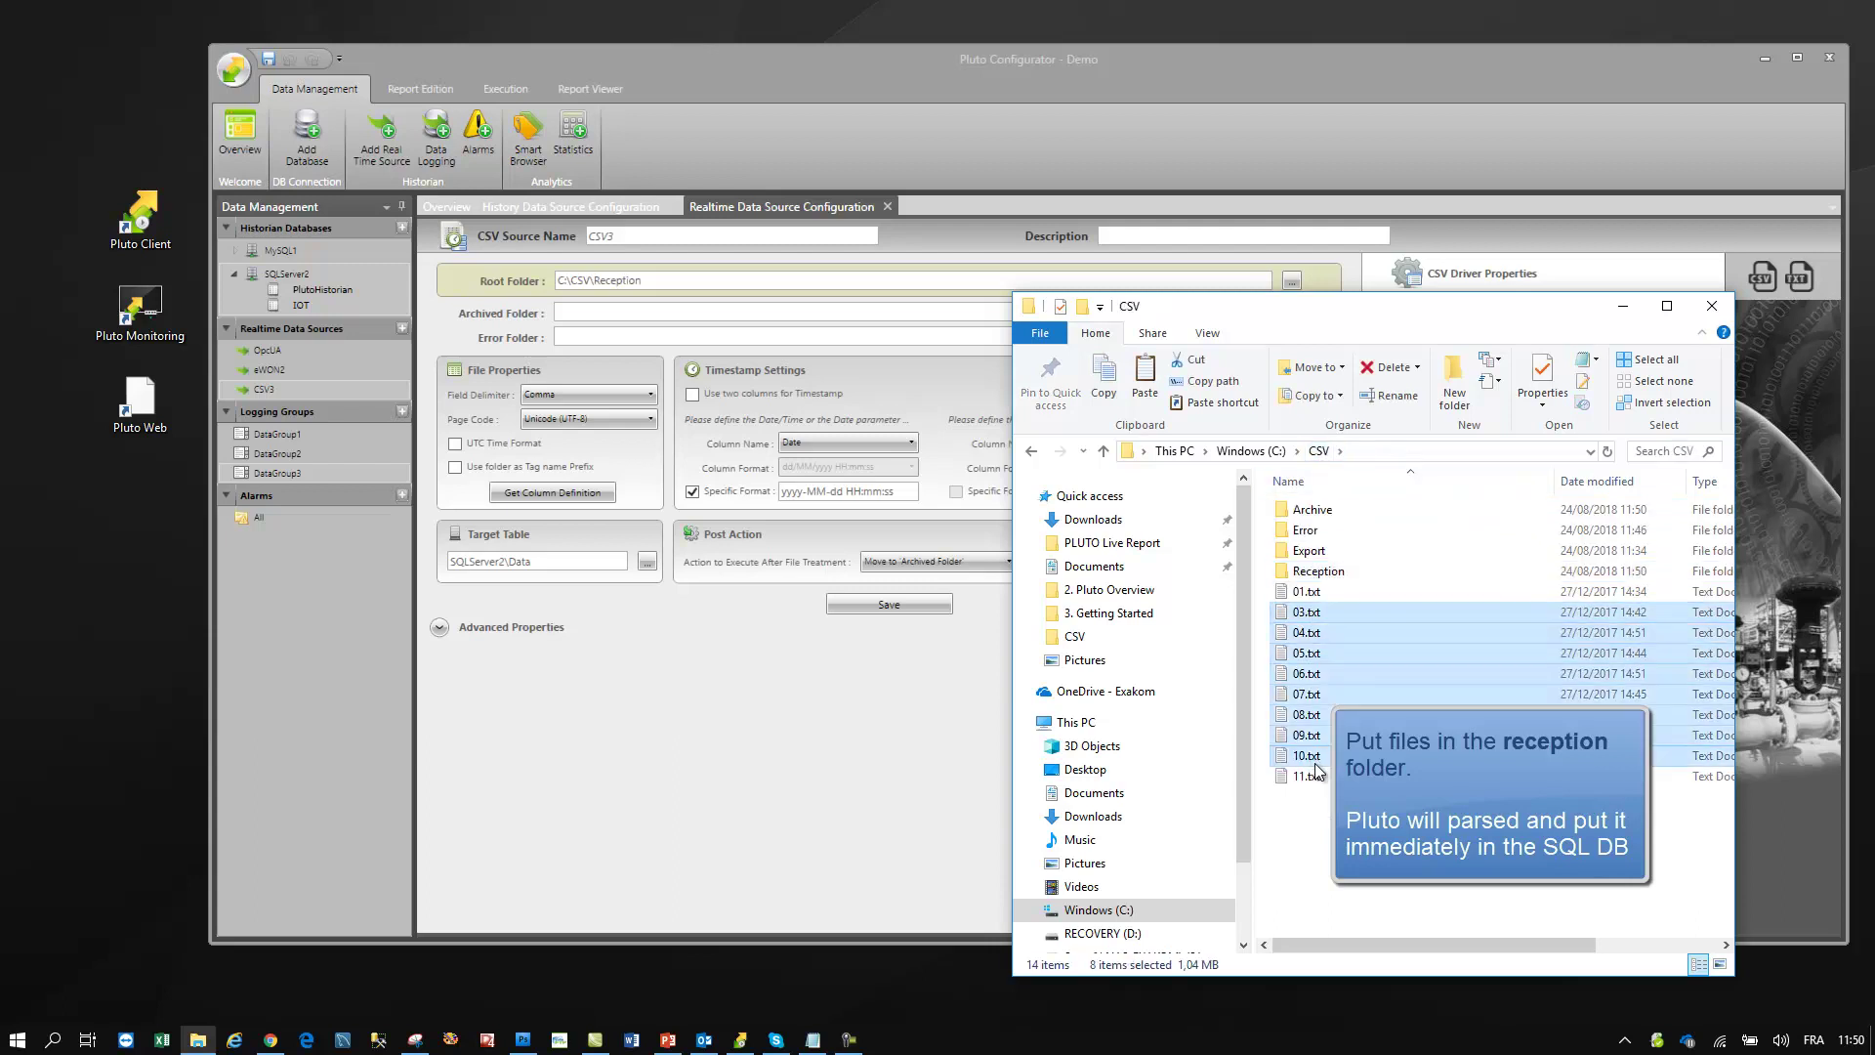
{"action": "double_click", "coordinate": [1319, 572]}
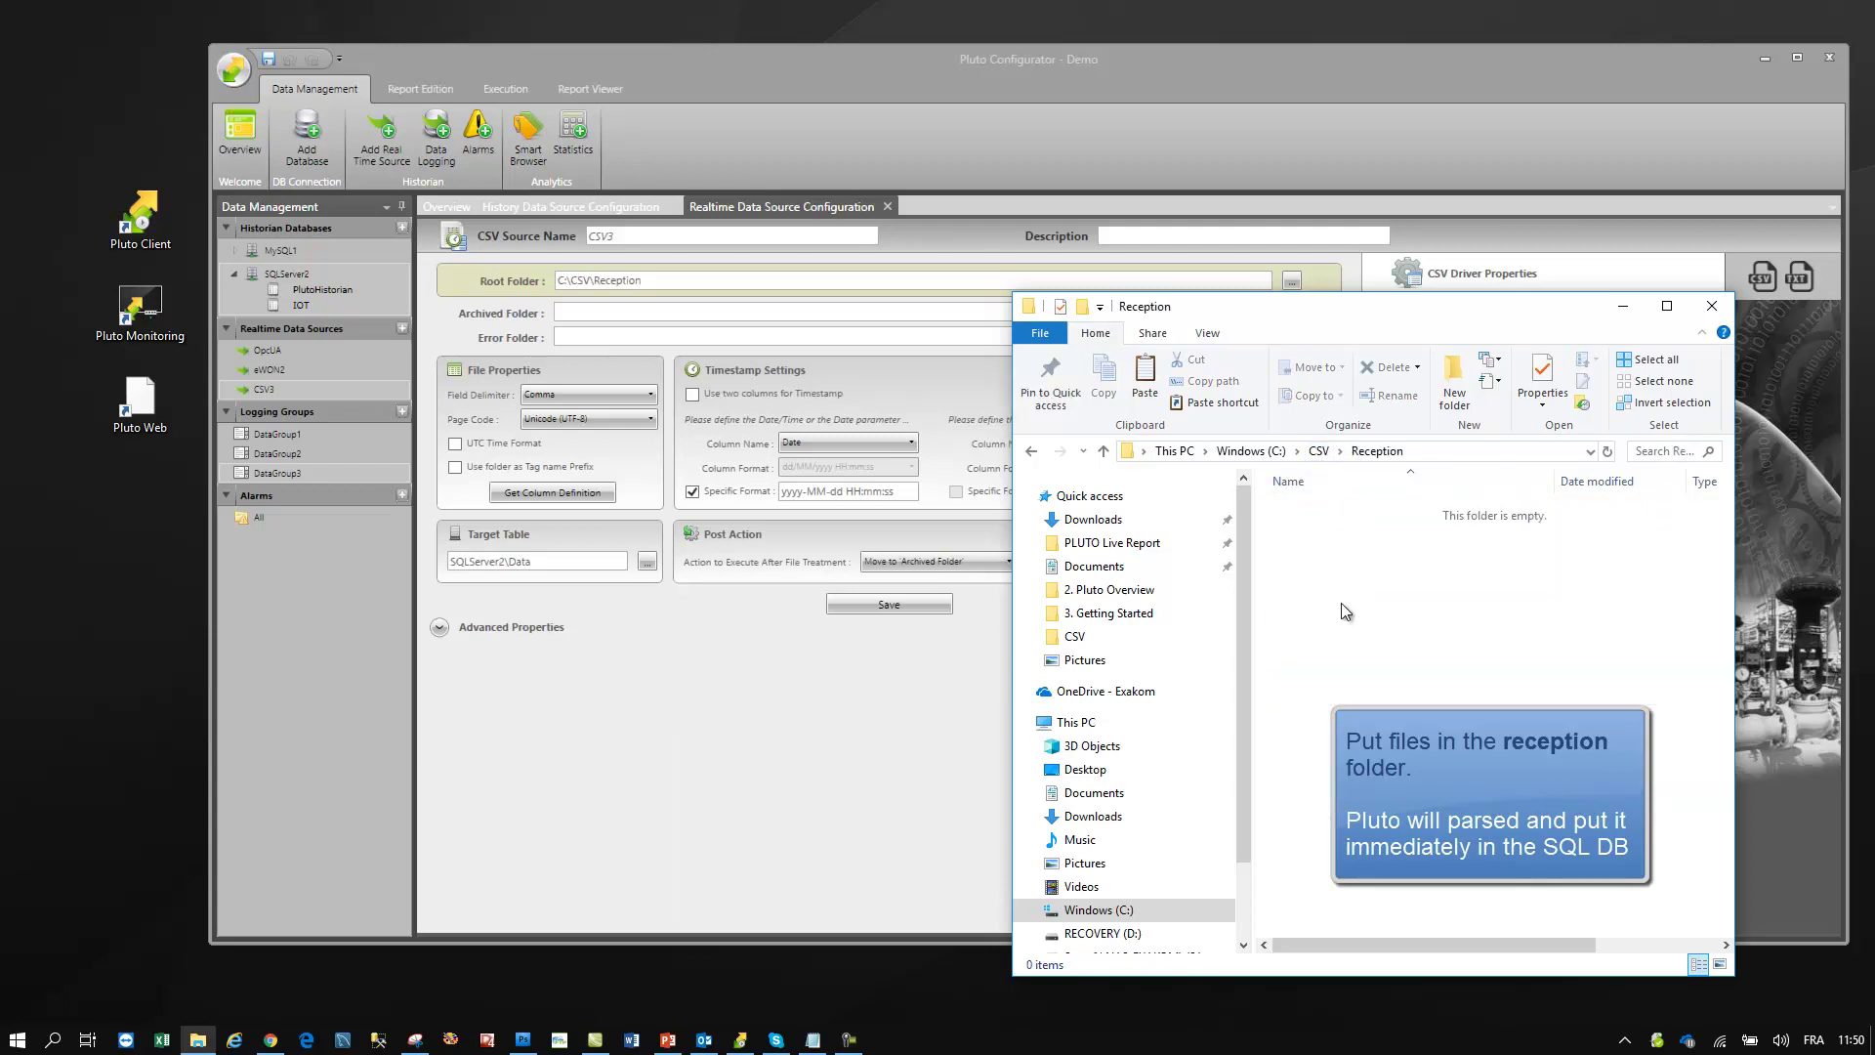
{"action": "key", "text": "ctrl+v"}
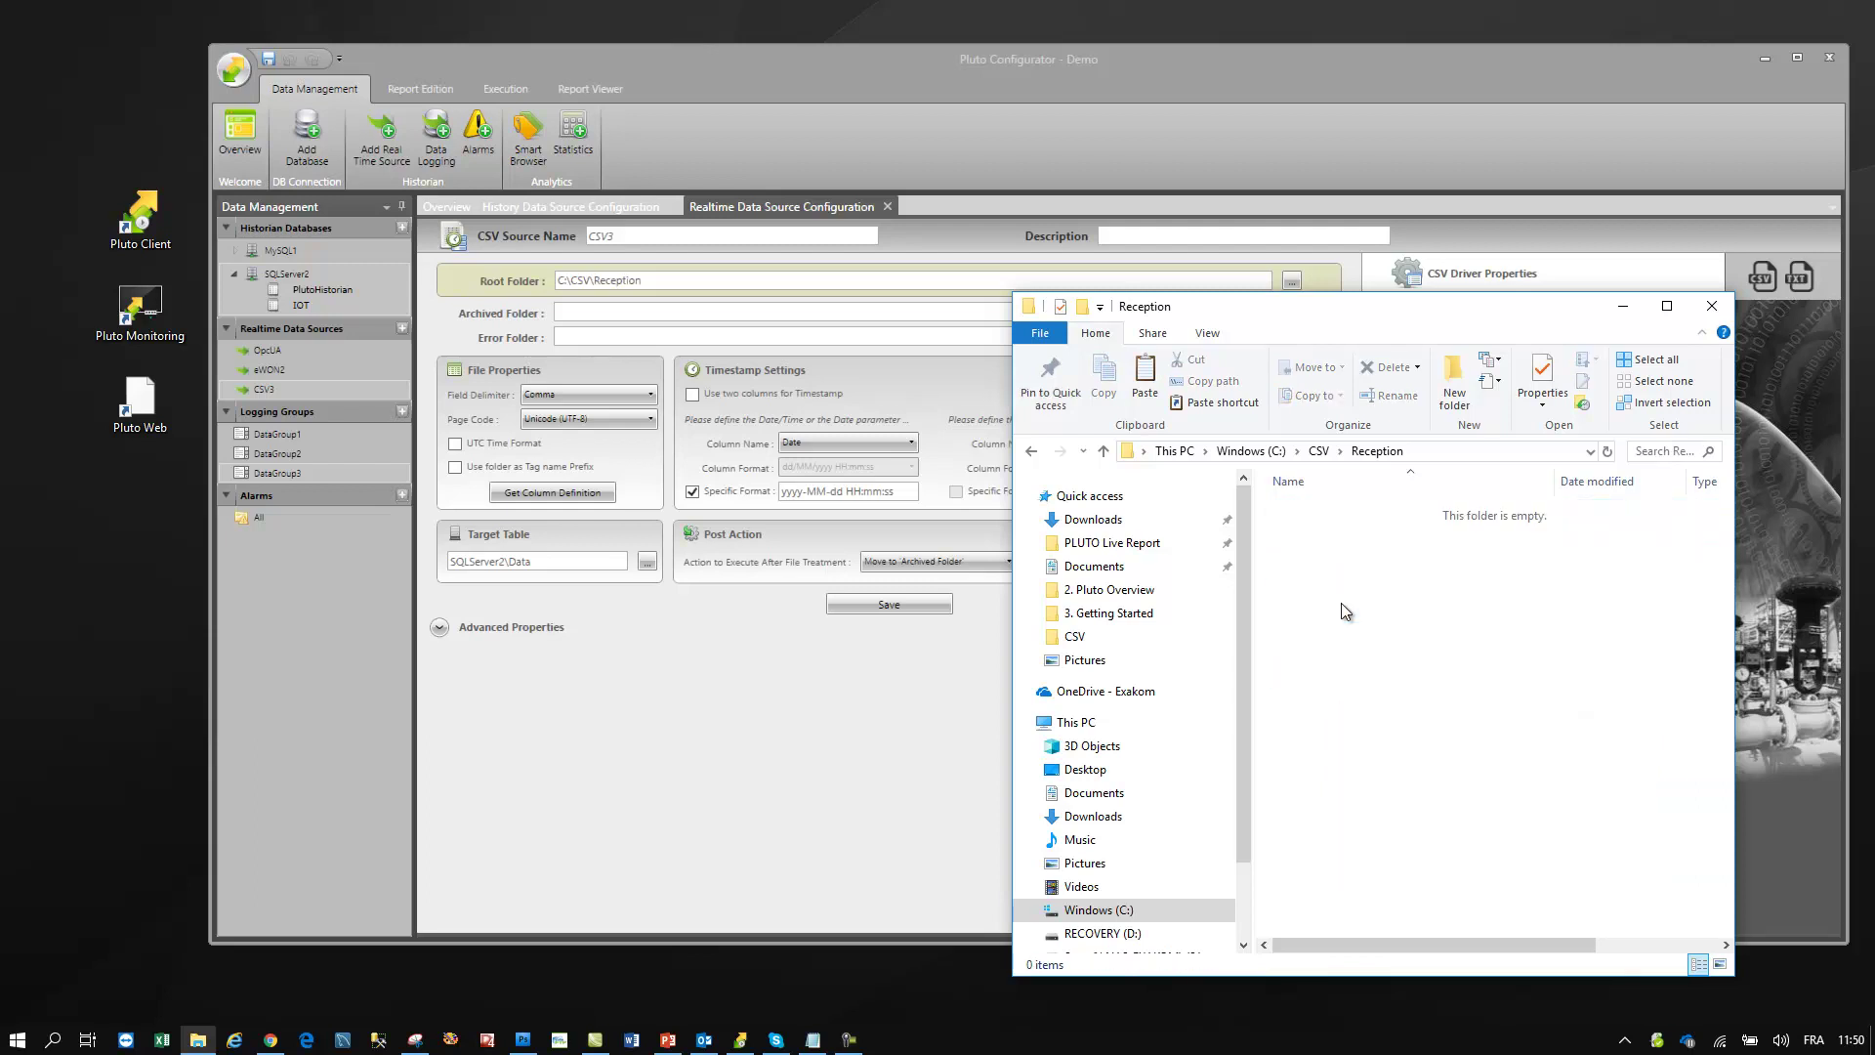
{"action": "double_click", "coordinate": [284, 271]}
- Preview the Data table, now holding imported ts, tagName, tagValue and quality rows
{"action": "left_click", "coordinate": [565, 544]}
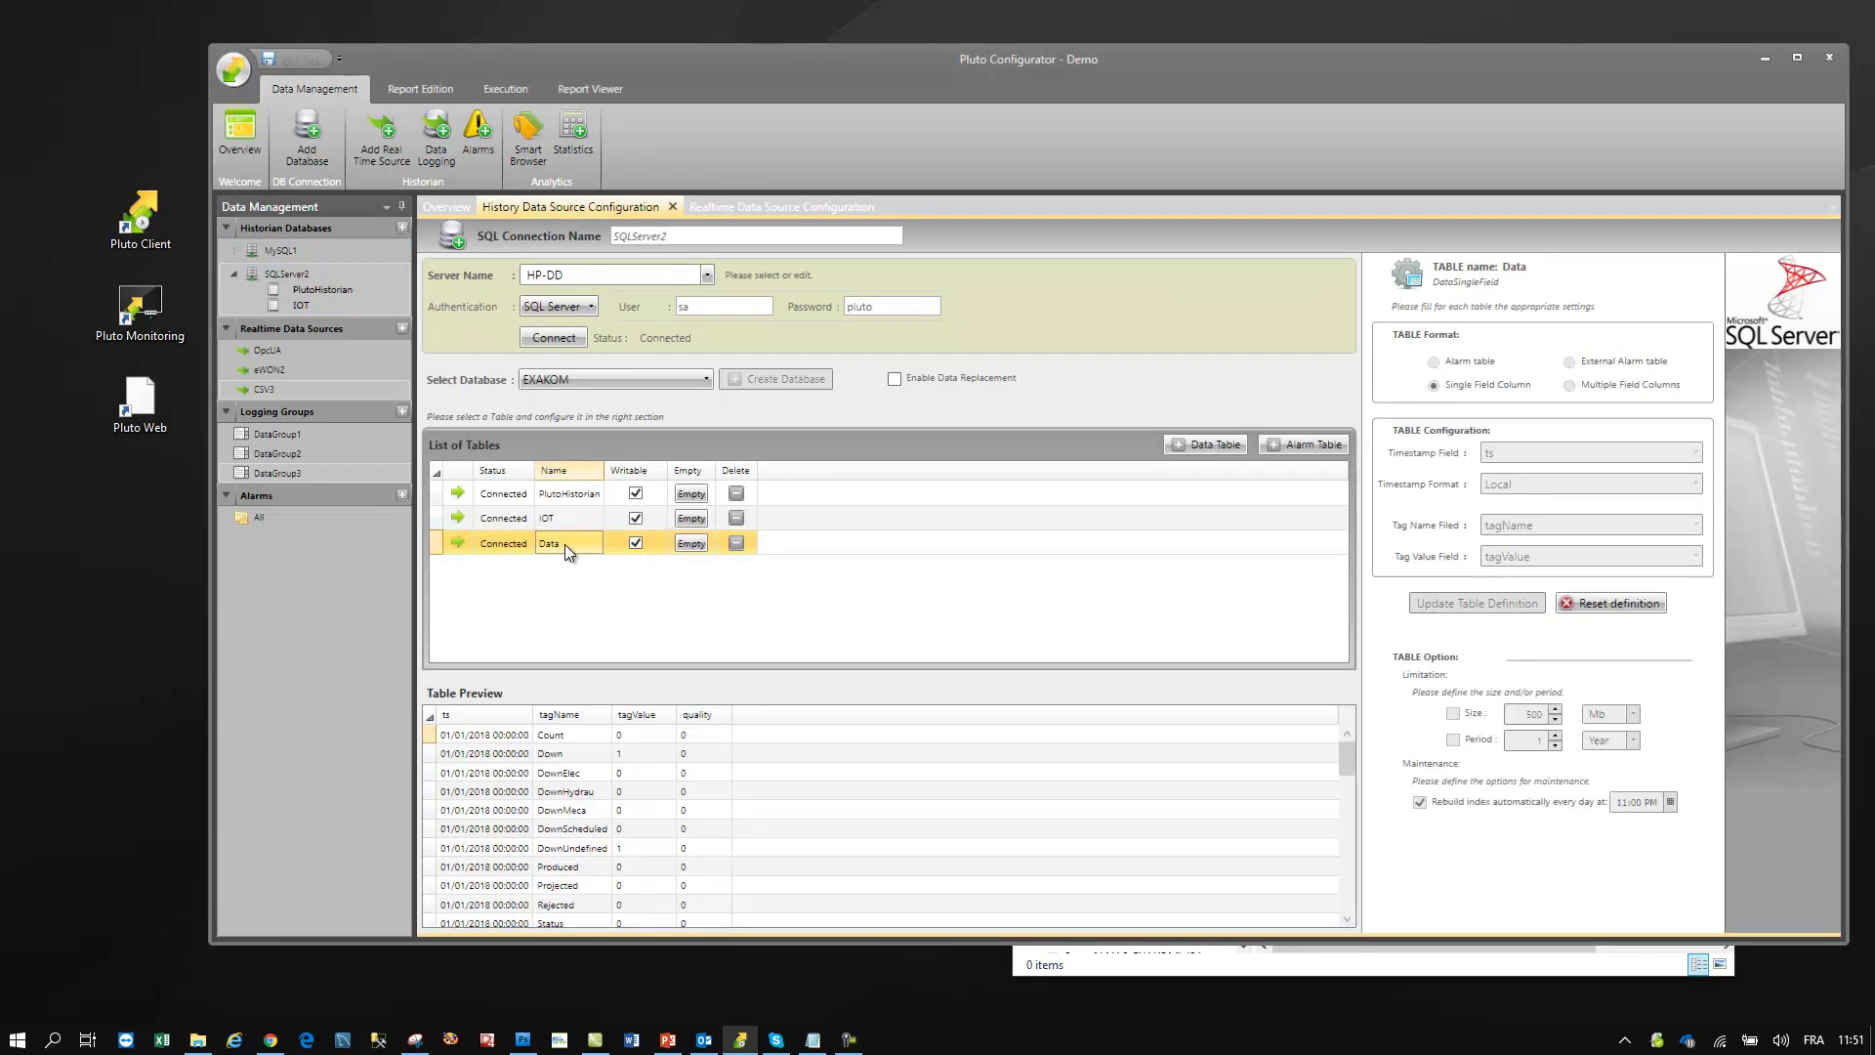